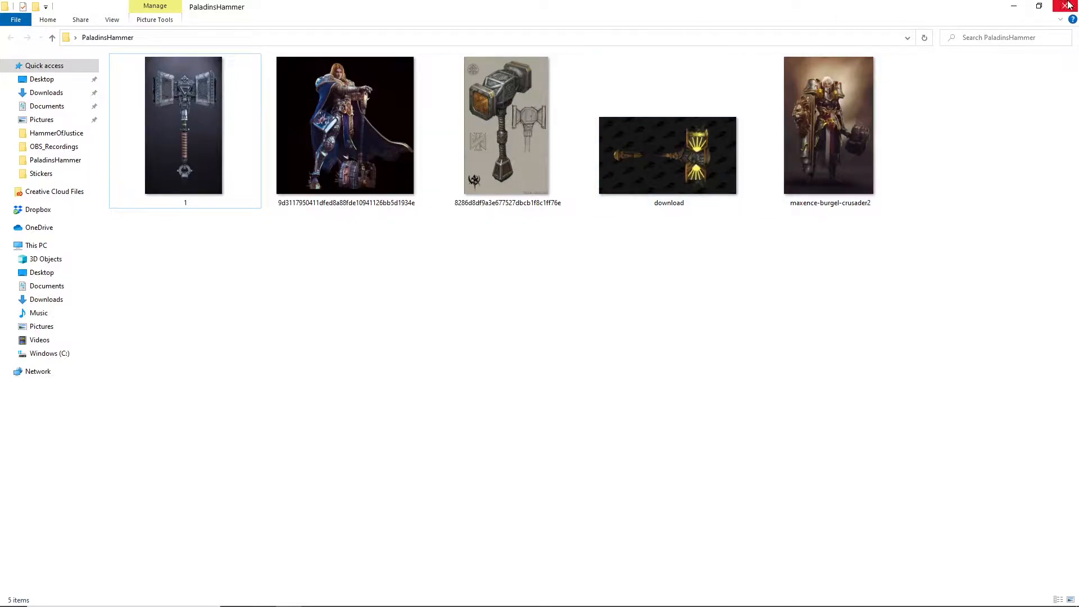
# - Restore the PaladinsHammer folder window to a smaller size, switch to Maya and show the four-view layout
pyautogui.moveTo(810, 8); pyautogui.dragTo(724, 45)
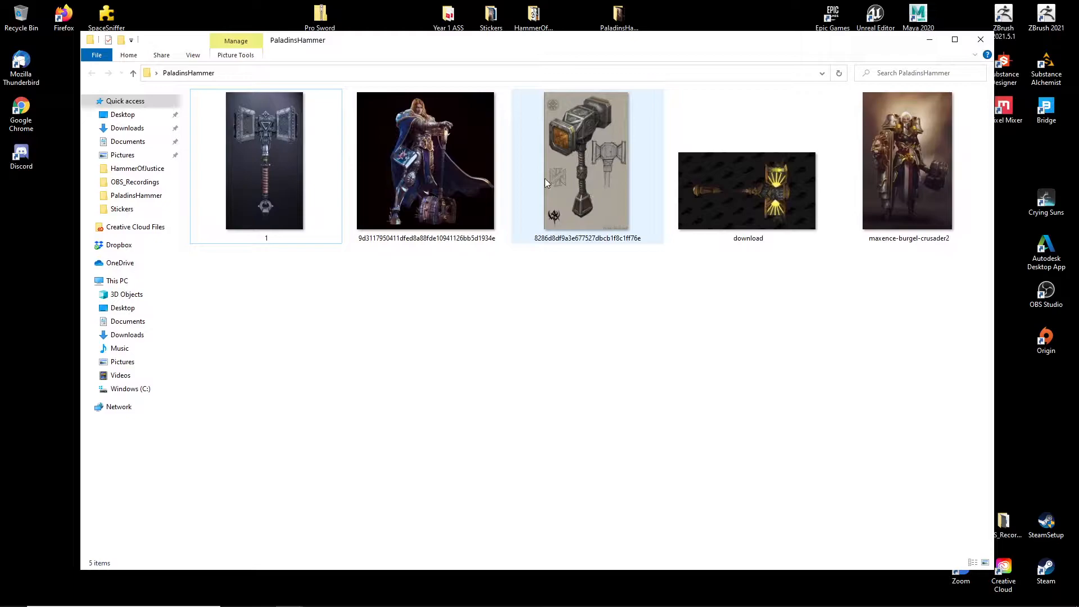
pyautogui.moveTo(569, 600)
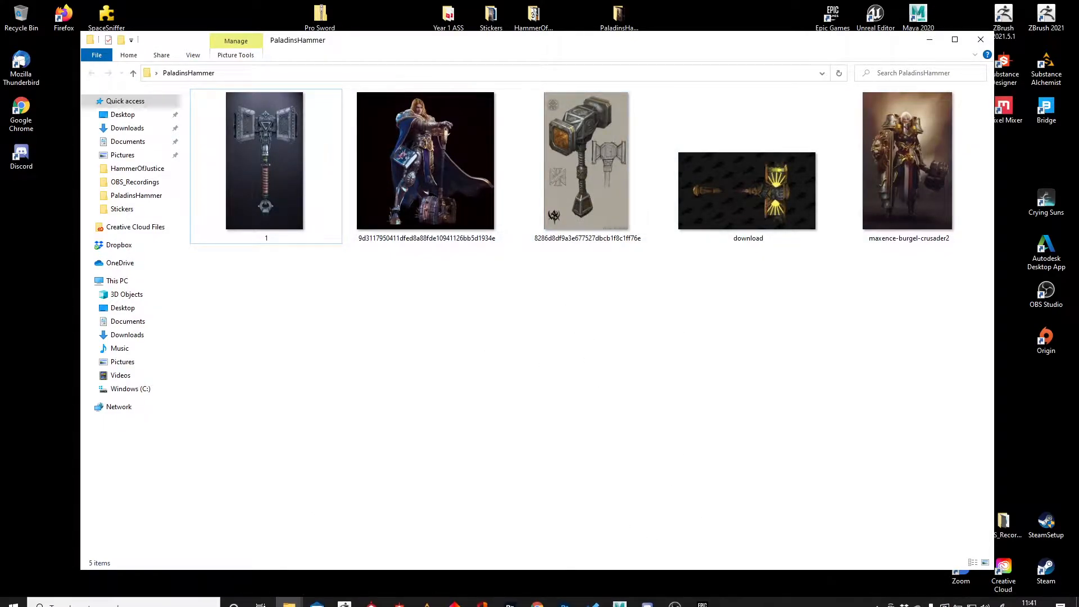
pyautogui.click(621, 599)
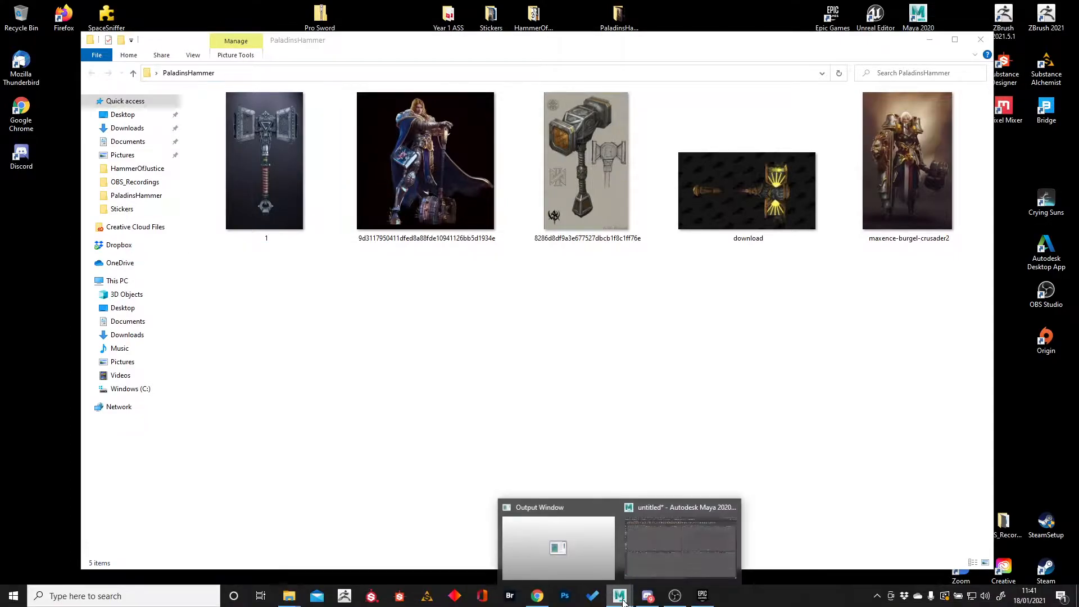
pyautogui.click(650, 554)
pyautogui.press('space')
pyautogui.press('space')
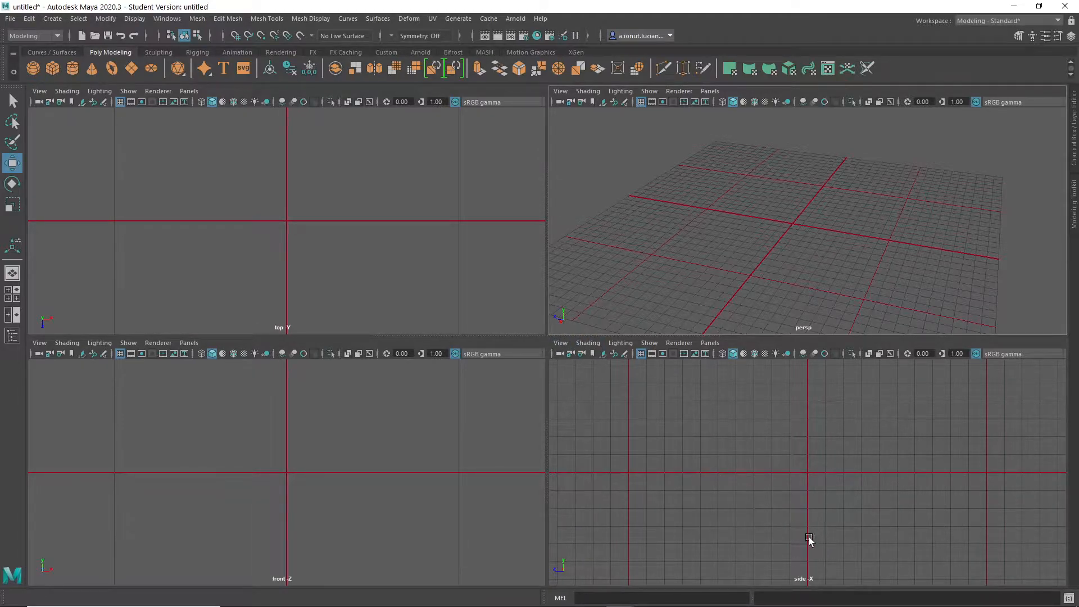
pyautogui.click(560, 343)
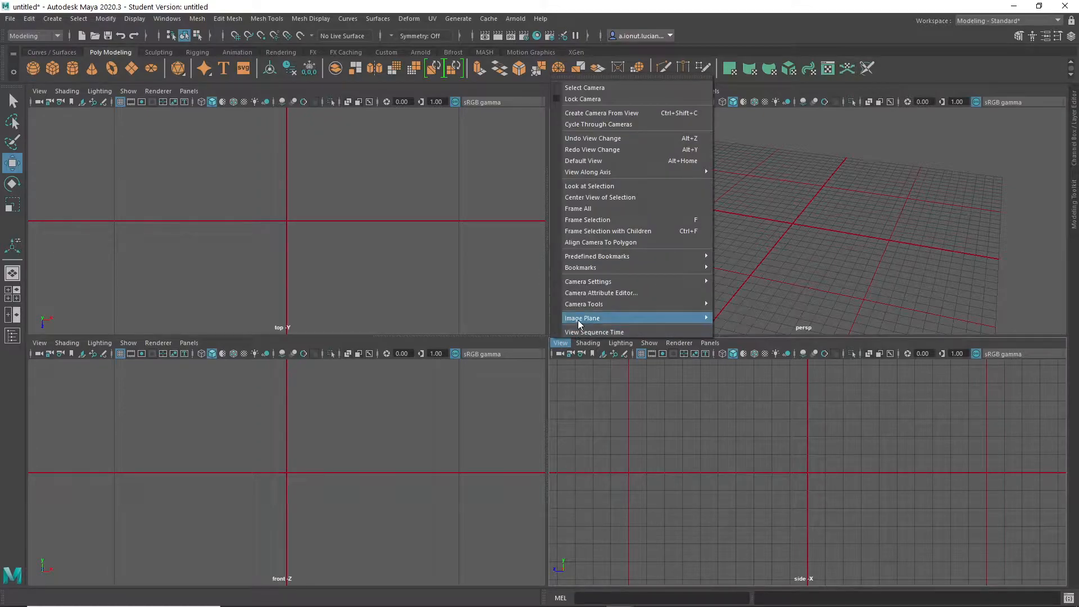
pyautogui.moveTo(578, 319)
pyautogui.click(751, 318)
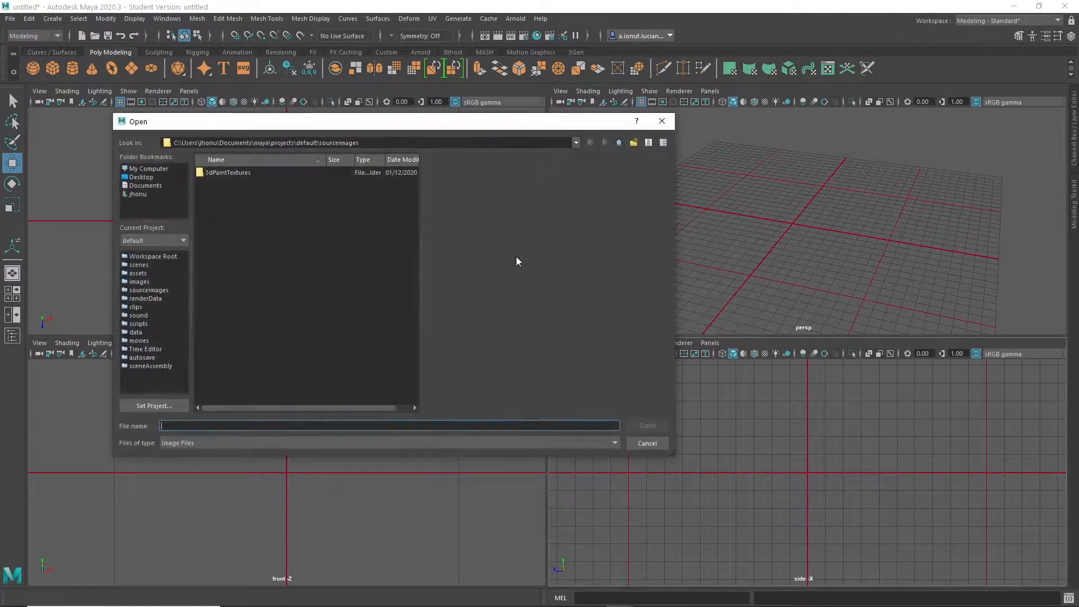
pyautogui.click(141, 177)
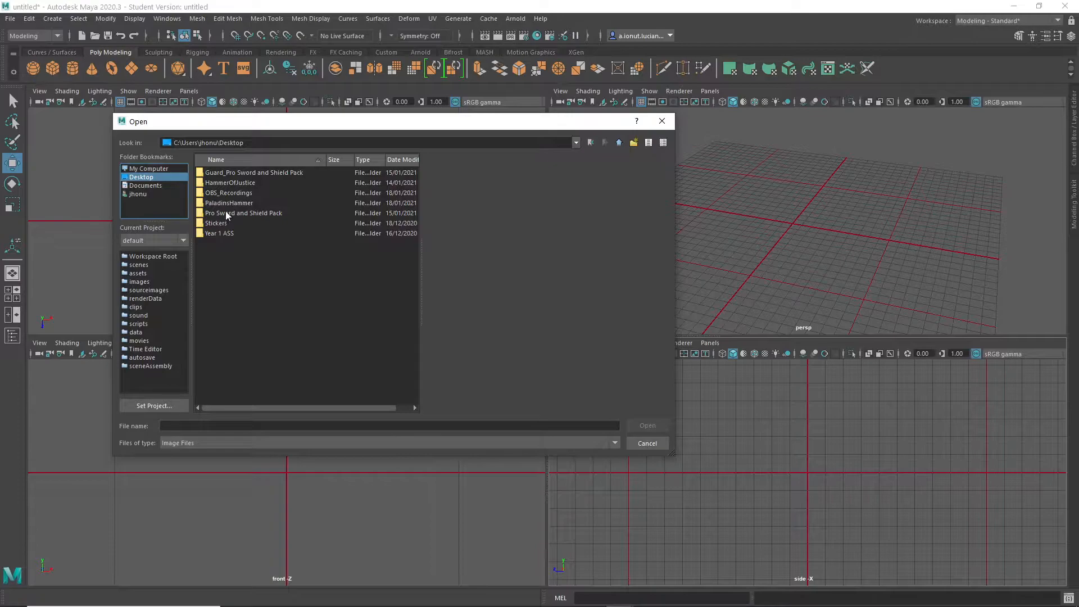
pyautogui.doubleClick(223, 202)
pyautogui.click(232, 183)
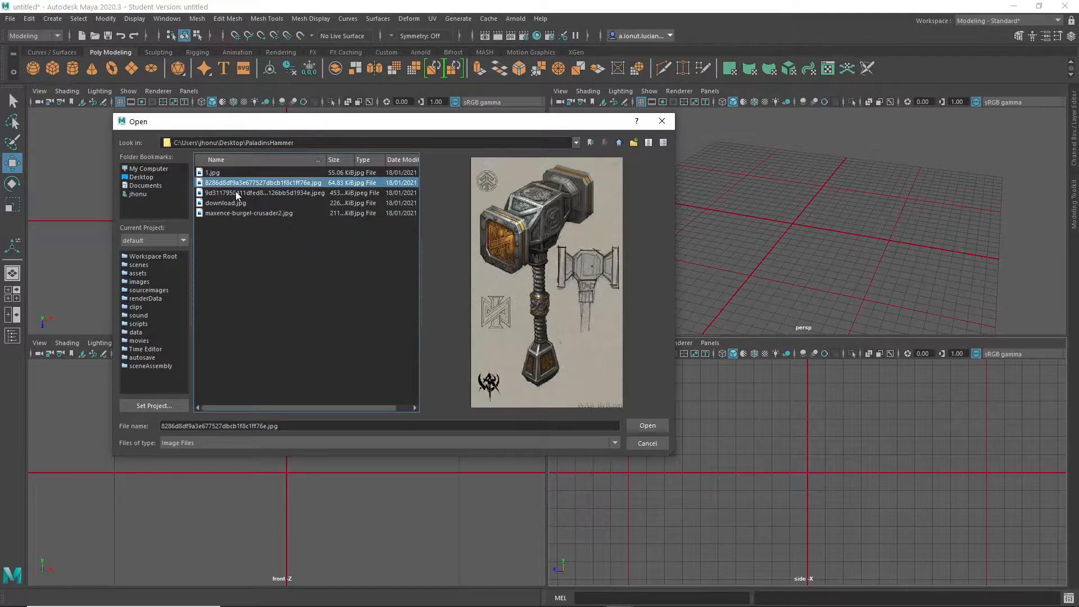
pyautogui.click(237, 193)
pyautogui.click(646, 426)
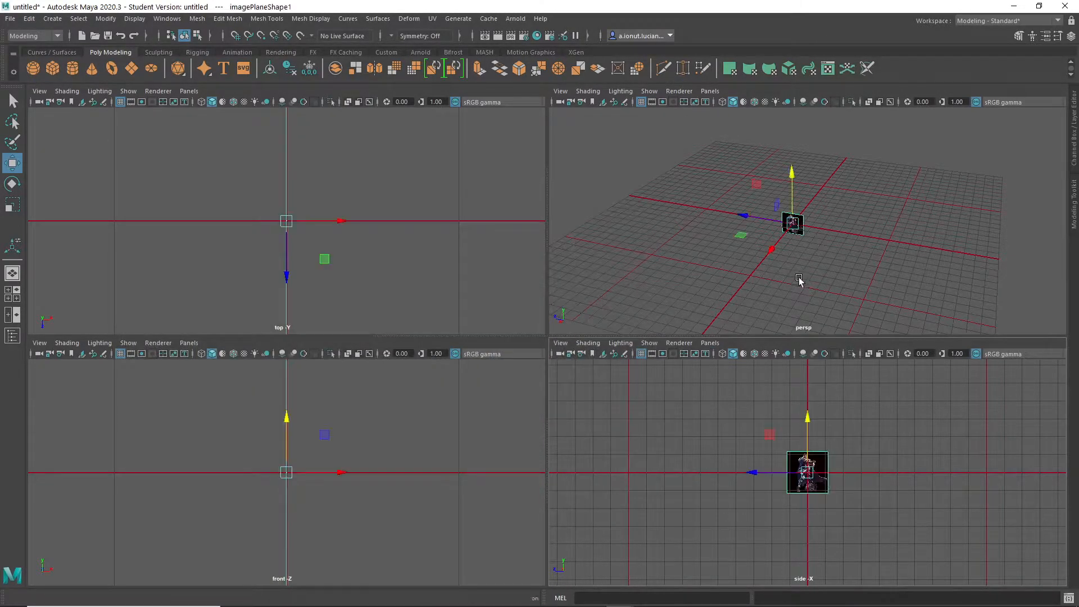
# - Enlarge the knight image plane and move it behind the origin, up above the grid and off to one side
pyautogui.press('r')
pyautogui.moveTo(811, 478); pyautogui.dragTo(990, 514)
pyautogui.keyDown('alt'); pyautogui.moveTo(778, 306); pyautogui.dragTo(848, 310); pyautogui.keyUp('alt')
pyautogui.press('w')
pyautogui.moveTo(825, 260); pyautogui.dragTo(743, 208)
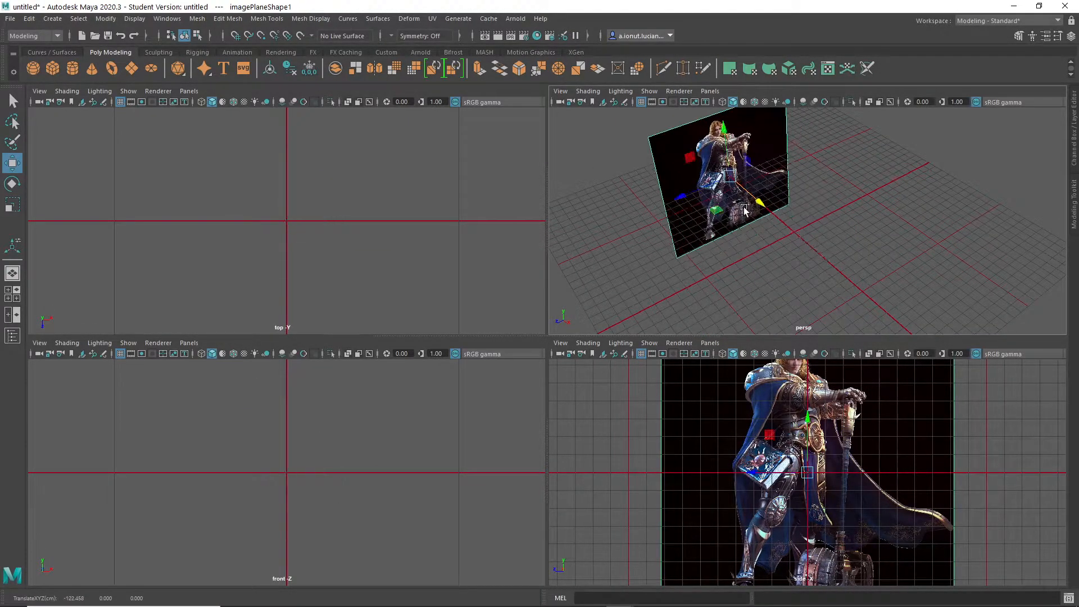
pyautogui.moveTo(726, 145); pyautogui.dragTo(716, 79)
pyautogui.click(568, 345)
pyautogui.click(568, 345)
pyautogui.moveTo(705, 166); pyautogui.dragTo(541, 207)
# - Import download.jpg from the Desktop's PaladinsHammer folder as a second image plane in the side view
pyautogui.click(567, 345)
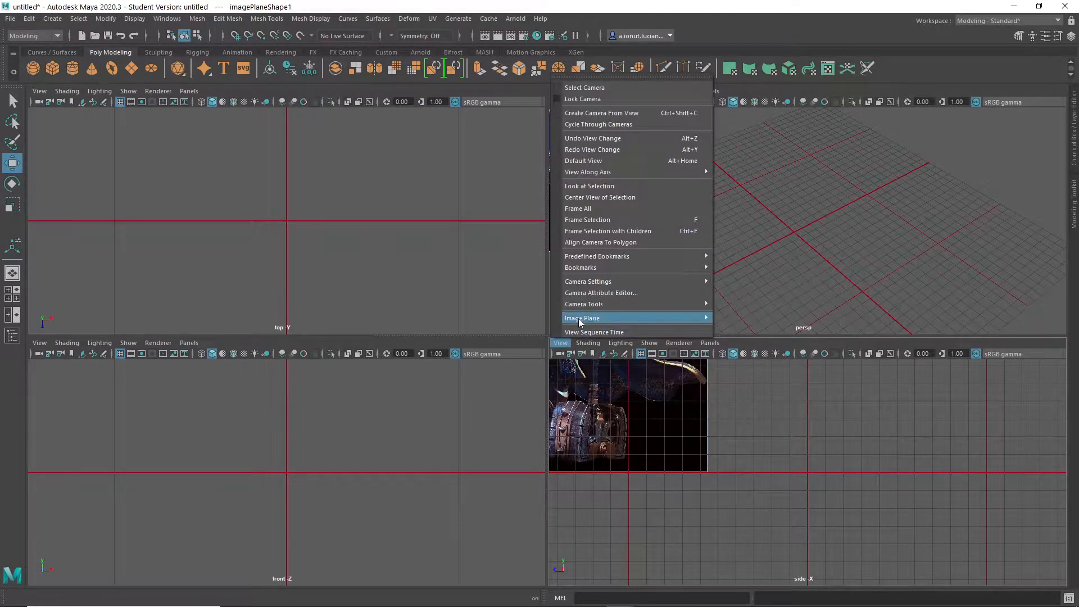
pyautogui.moveTo(579, 318)
pyautogui.click(748, 319)
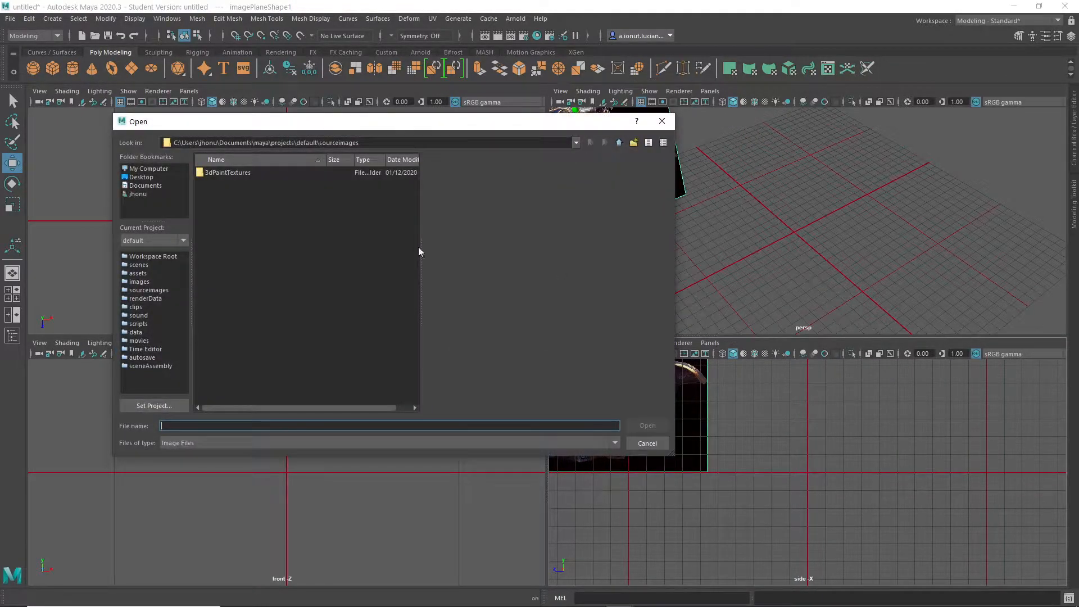
pyautogui.click(141, 177)
pyautogui.doubleClick(223, 204)
pyautogui.click(230, 203)
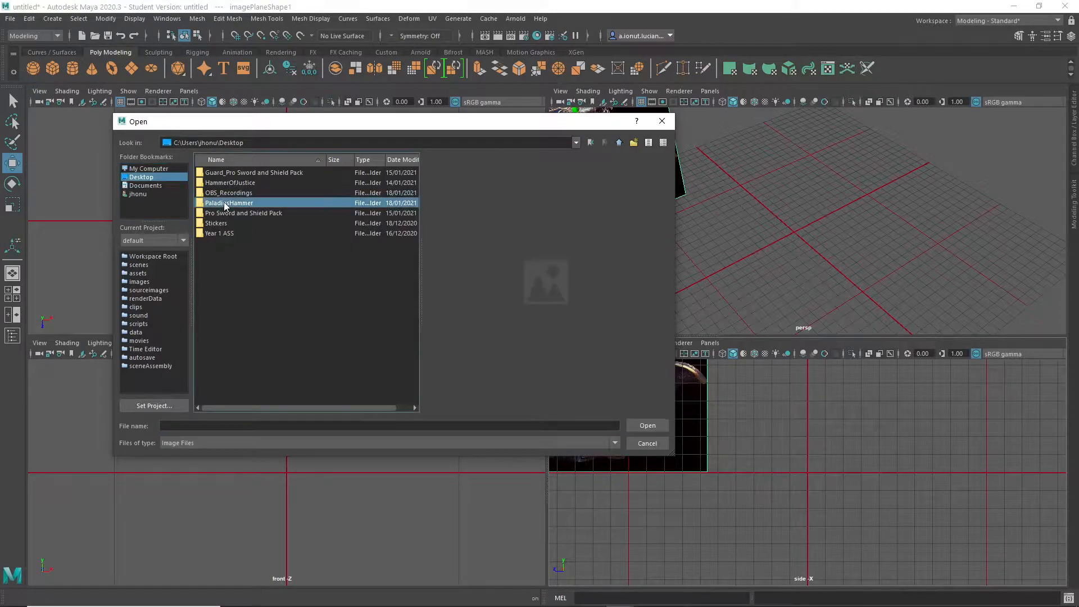
pyautogui.click(236, 192)
pyautogui.click(233, 203)
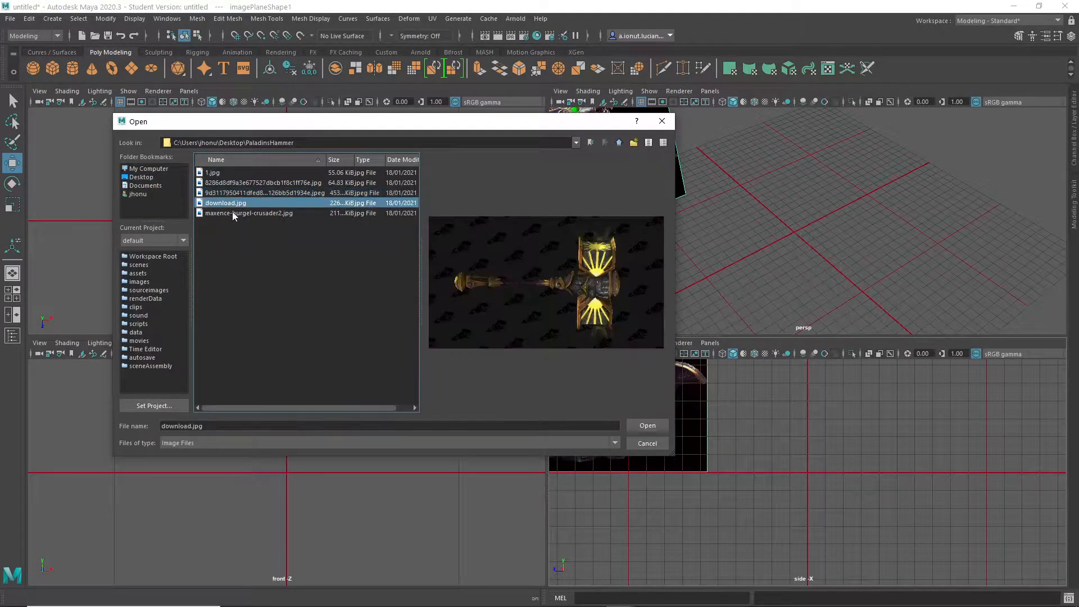
pyautogui.click(233, 213)
pyautogui.click(237, 202)
pyautogui.click(648, 427)
# - Enlarge the golden hammer image plane and rotate it 90 degrees so the hammer stands upright with its head down
pyautogui.press('r')
pyautogui.moveTo(793, 232); pyautogui.dragTo(896, 258)
pyautogui.press('w')
pyautogui.press('e')
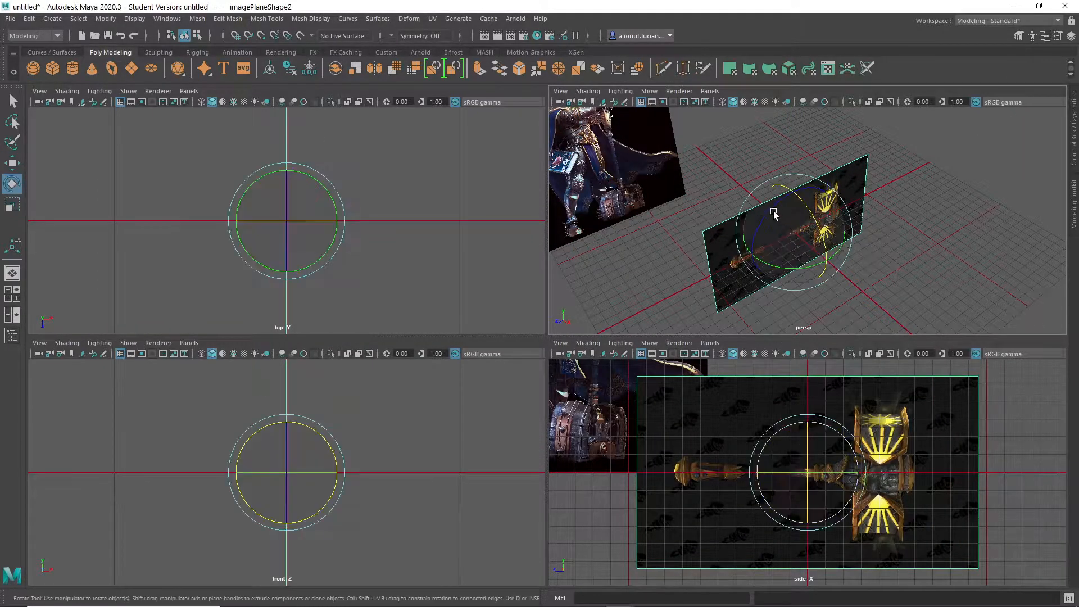
pyautogui.moveTo(776, 199); pyautogui.dragTo(849, 193)
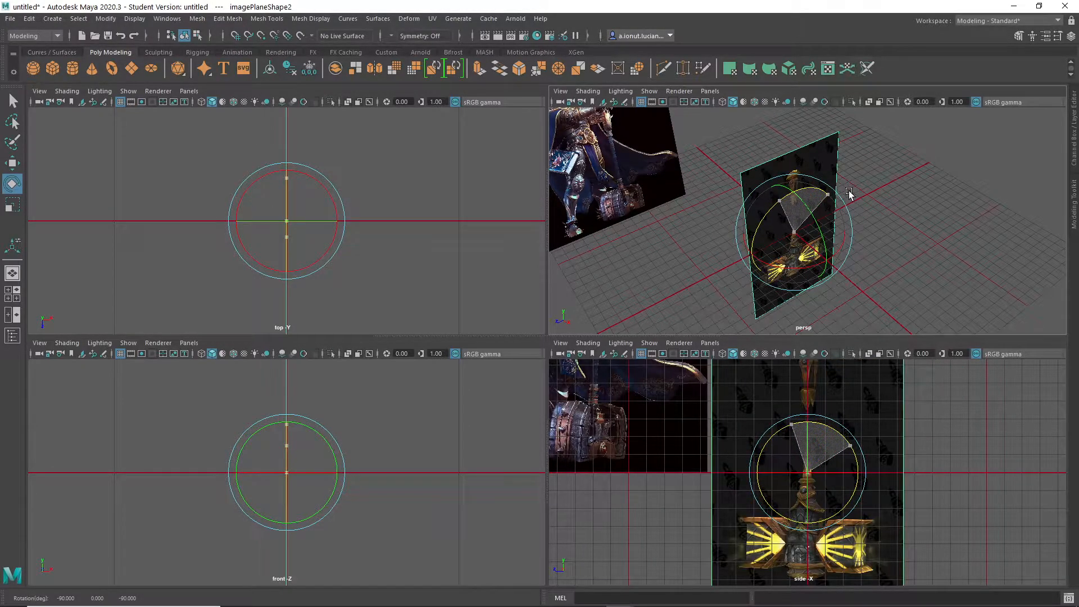
# - Move the golden hammer image plane back beside the knight image and raise it above the grid
pyautogui.press('w')
pyautogui.moveTo(813, 257); pyautogui.dragTo(733, 191)
pyautogui.moveTo(713, 143); pyautogui.dragTo(704, 72)
# - Import the hammer concept sketch 8286d8df9a3e677527dbcb1f8c1ff76e.jpg from the Desktop's PaladinsHammer folder as a third image plane in the side view
pyautogui.click(678, 343)
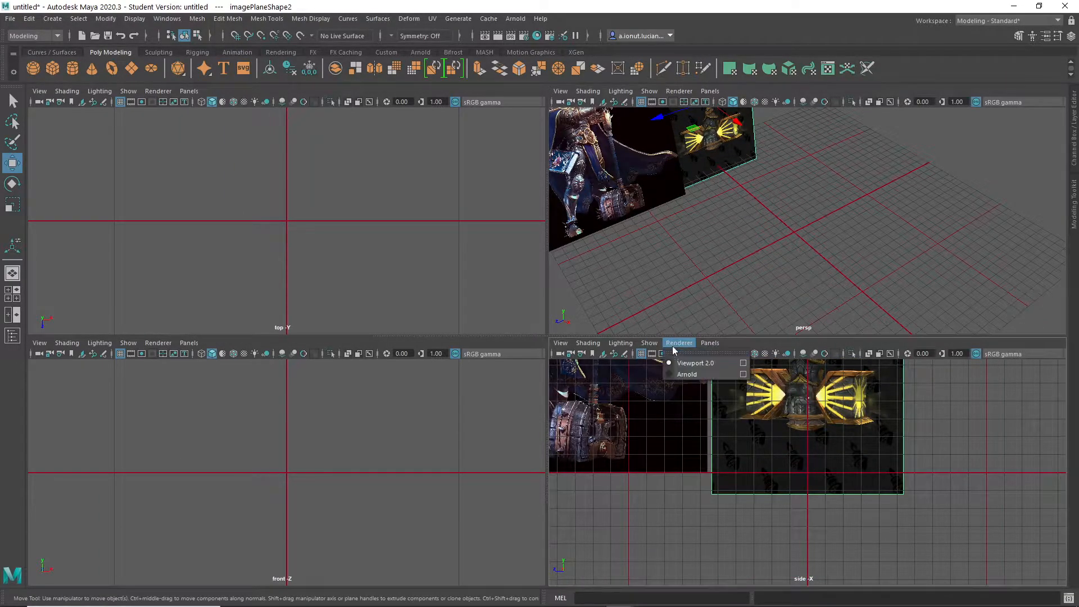
pyautogui.moveTo(561, 343)
pyautogui.moveTo(630, 318)
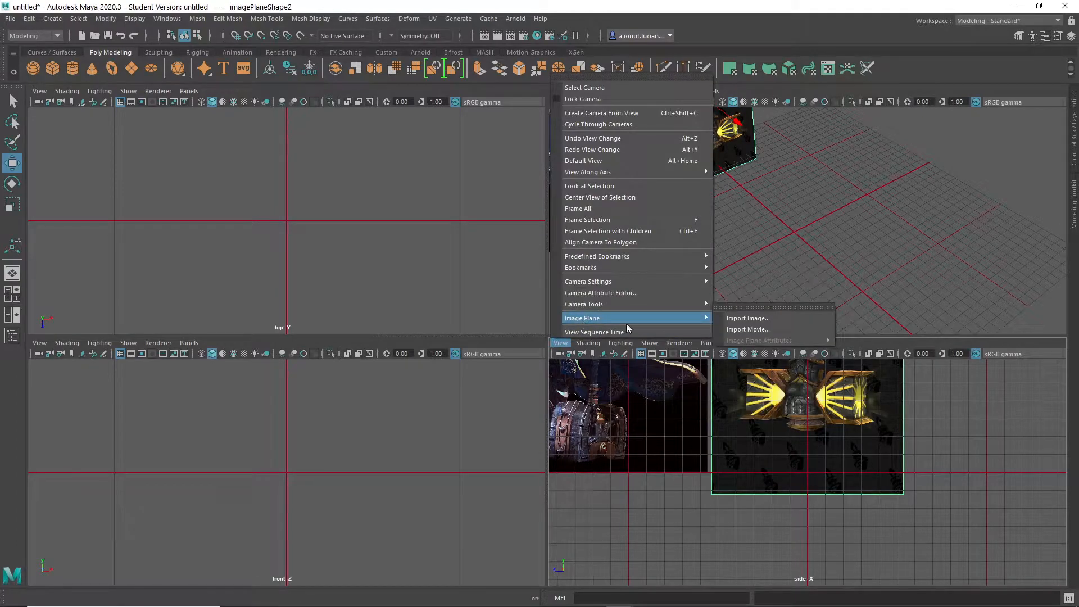
pyautogui.click(748, 318)
pyautogui.click(141, 177)
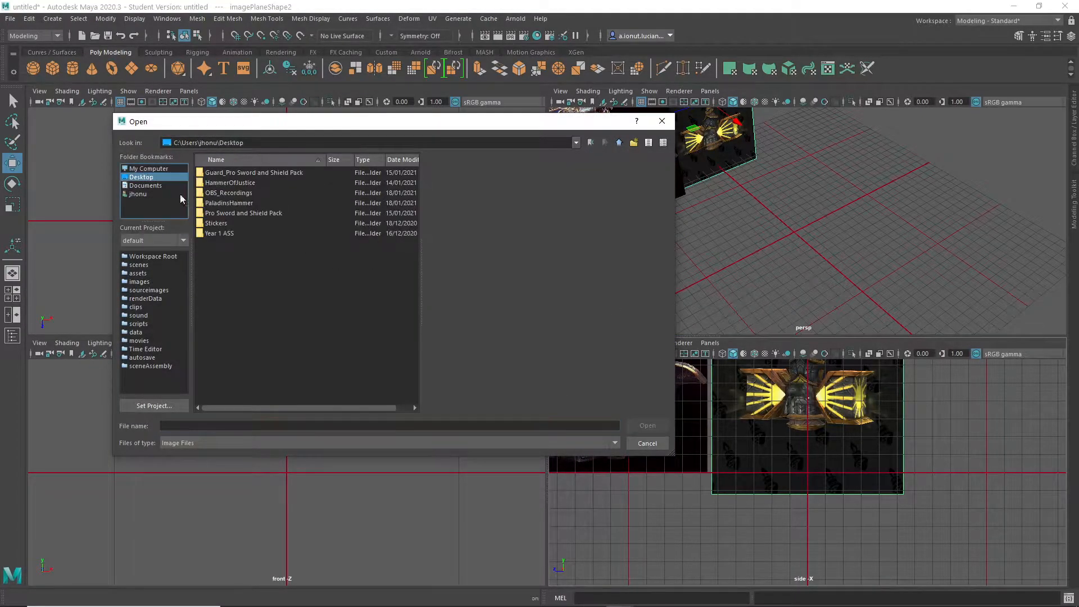
pyautogui.doubleClick(228, 203)
pyautogui.click(245, 202)
pyautogui.click(246, 212)
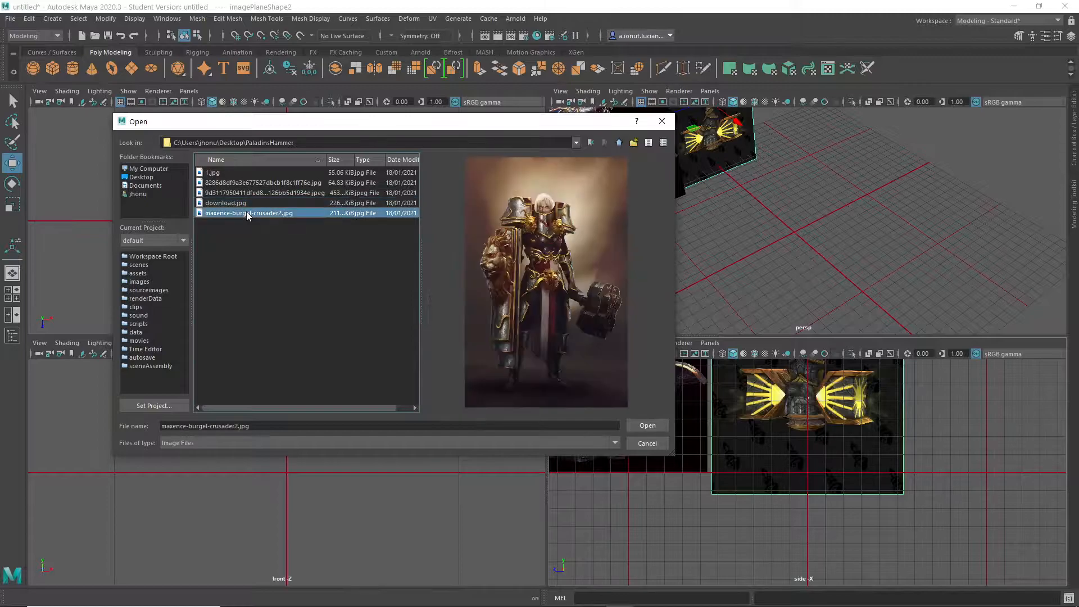
pyautogui.click(234, 192)
pyautogui.click(235, 182)
pyautogui.click(231, 173)
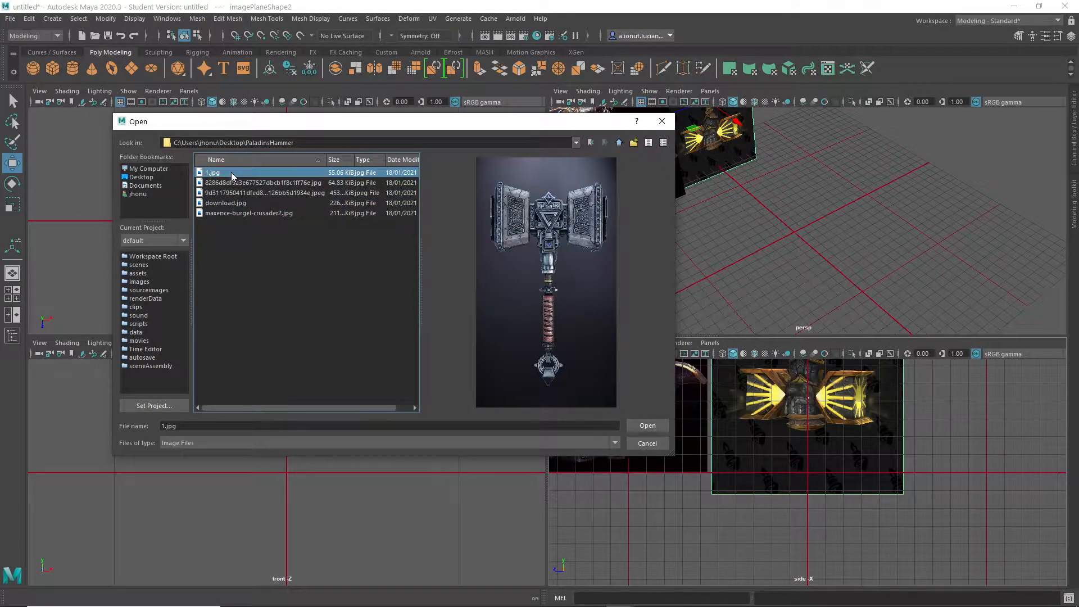
pyautogui.click(228, 183)
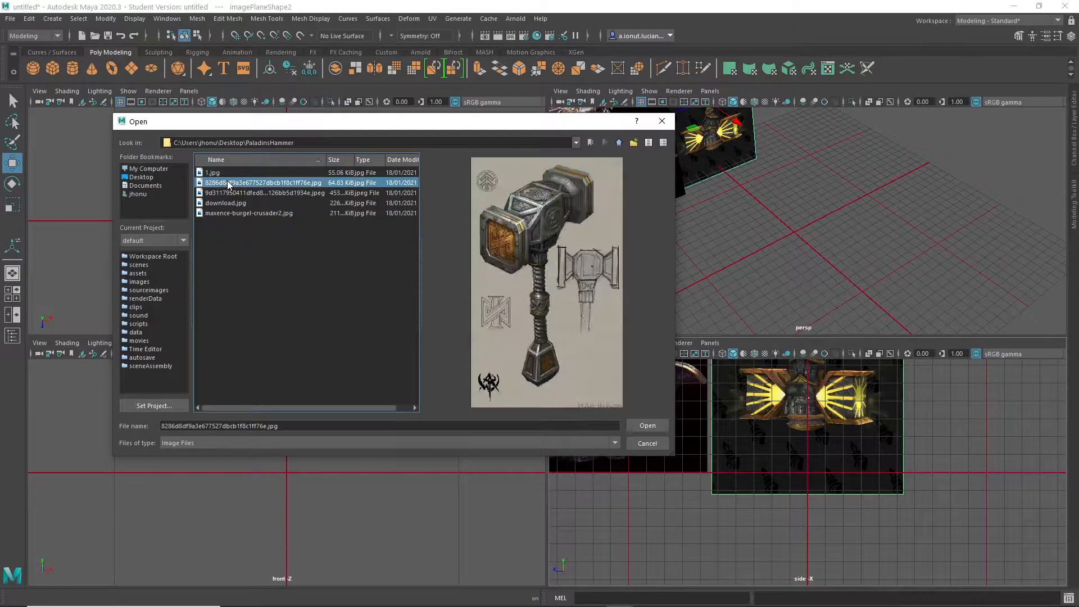
pyautogui.click(646, 426)
# - Enlarge the hammer sketch image plane and place it behind the origin, raised and beside the golden hammer image
pyautogui.press('r')
pyautogui.moveTo(795, 241); pyautogui.dragTo(903, 265)
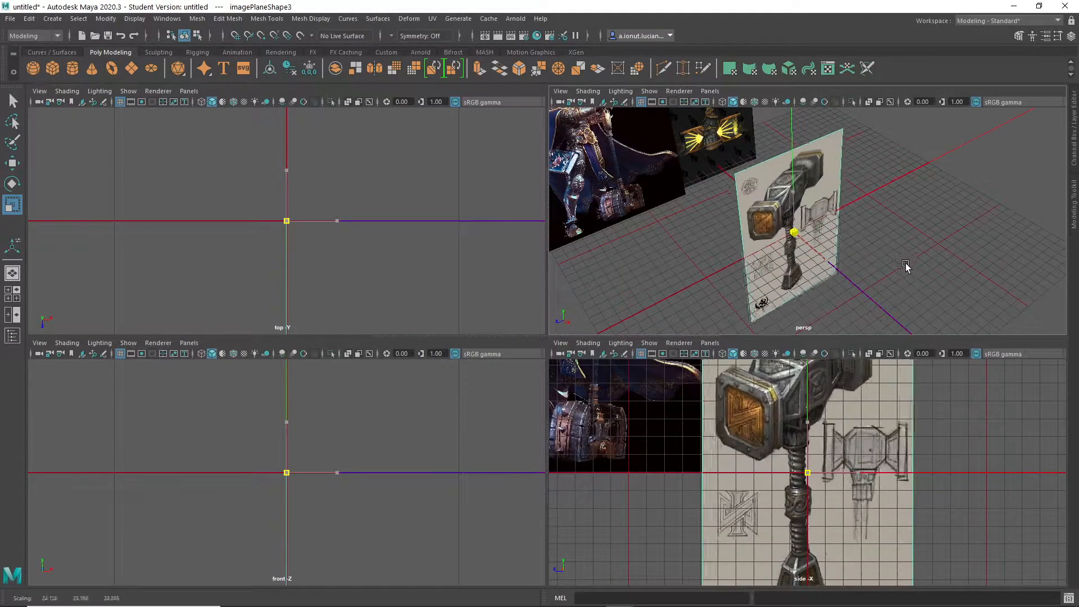
pyautogui.press('w')
pyautogui.moveTo(793, 231); pyautogui.dragTo(764, 150)
pyautogui.keyDown('alt'); pyautogui.moveTo(788, 164); pyautogui.dragTo(796, 180, button='middle'); pyautogui.keyUp('alt')
pyautogui.moveTo(795, 179); pyautogui.dragTo(801, 166)
# - Maximize the perspective view and frame the empty grid in front of the reference images
pyautogui.press('space')
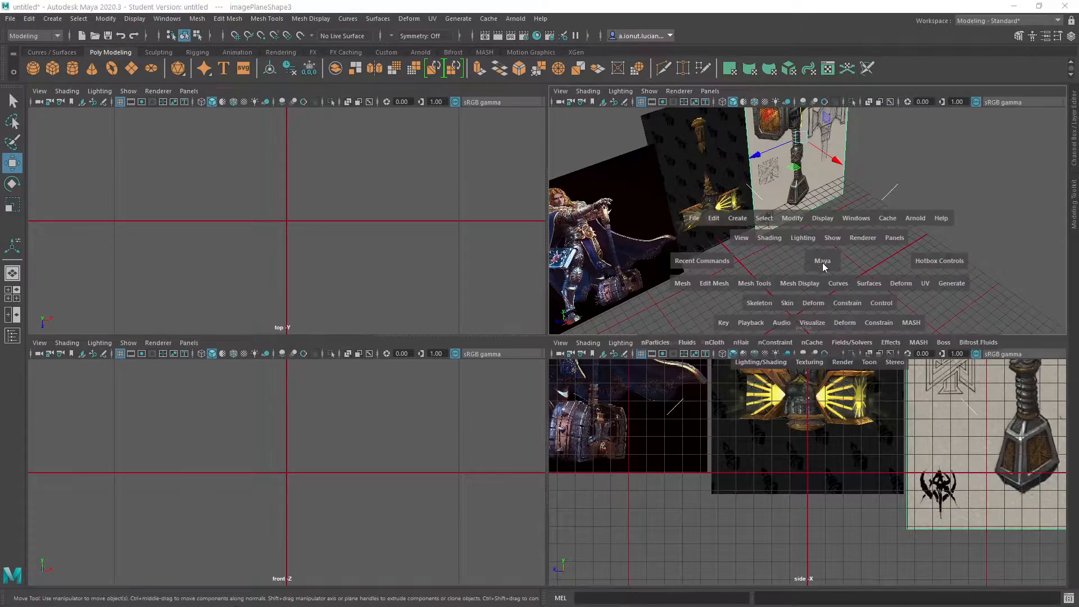
pyautogui.keyDown('alt'); pyautogui.moveTo(566, 359); pyautogui.dragTo(777, 238, button='middle'); pyautogui.keyUp('alt')
pyautogui.keyDown('alt'); pyautogui.moveTo(778, 238); pyautogui.dragTo(490, 329); pyautogui.keyUp('alt')
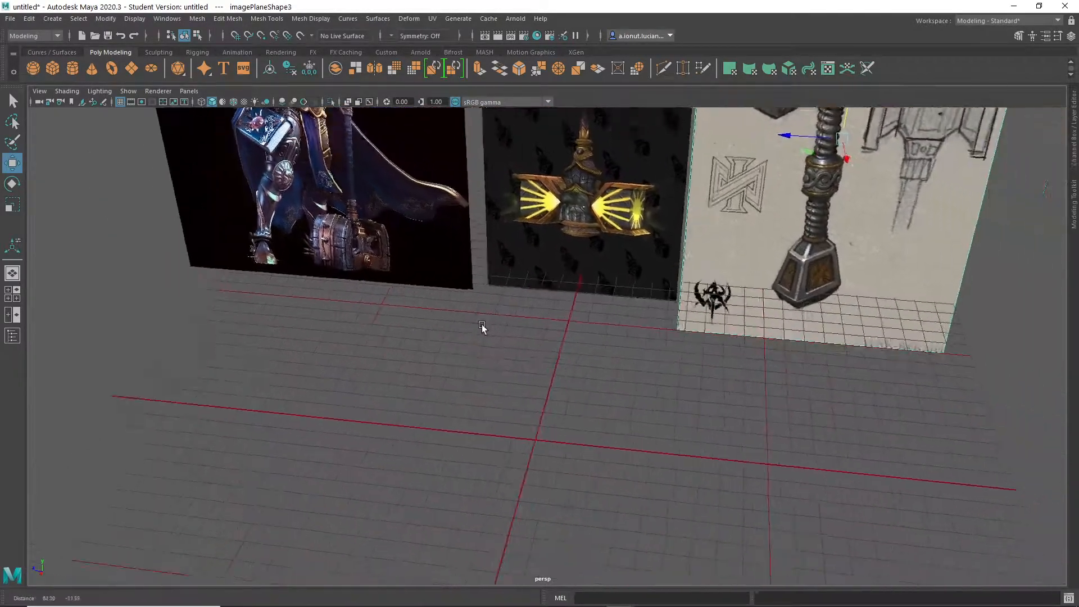
pyautogui.keyDown('alt'); pyautogui.moveTo(489, 329); pyautogui.dragTo(568, 429, button='right'); pyautogui.keyUp('alt')
pyautogui.keyDown('alt'); pyautogui.moveTo(568, 428); pyautogui.dragTo(645, 369, button='middle'); pyautogui.keyUp('alt')
pyautogui.keyDown('alt'); pyautogui.moveTo(573, 364); pyautogui.dragTo(605, 373); pyautogui.keyUp('alt')
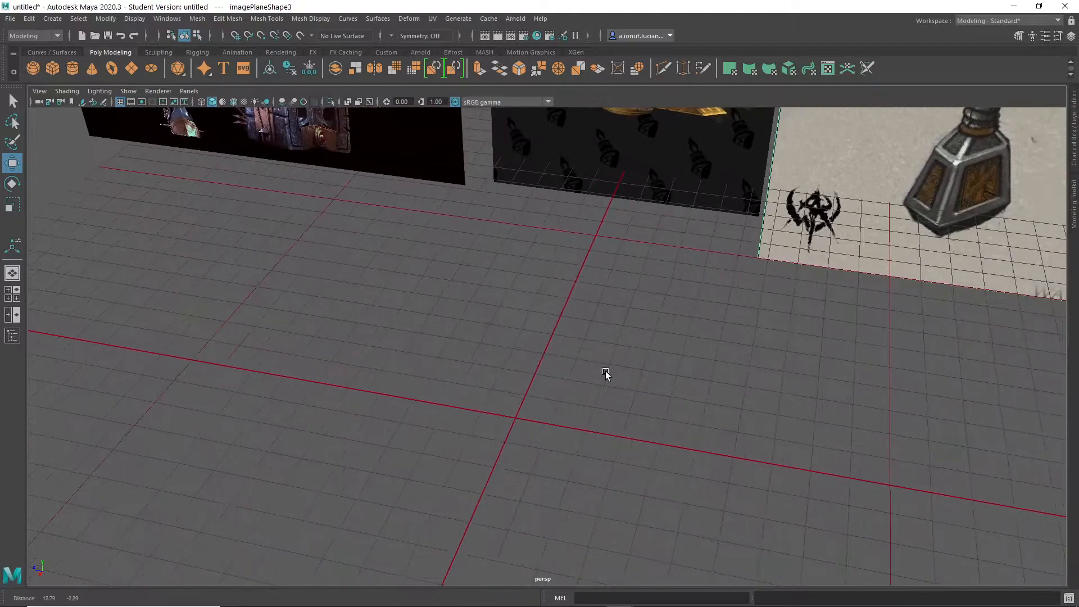
# - Examine the length and width, grid line spacing and subdivisions in the Grid Options against the viewport grid, and close them
pyautogui.rightClick(120, 104)
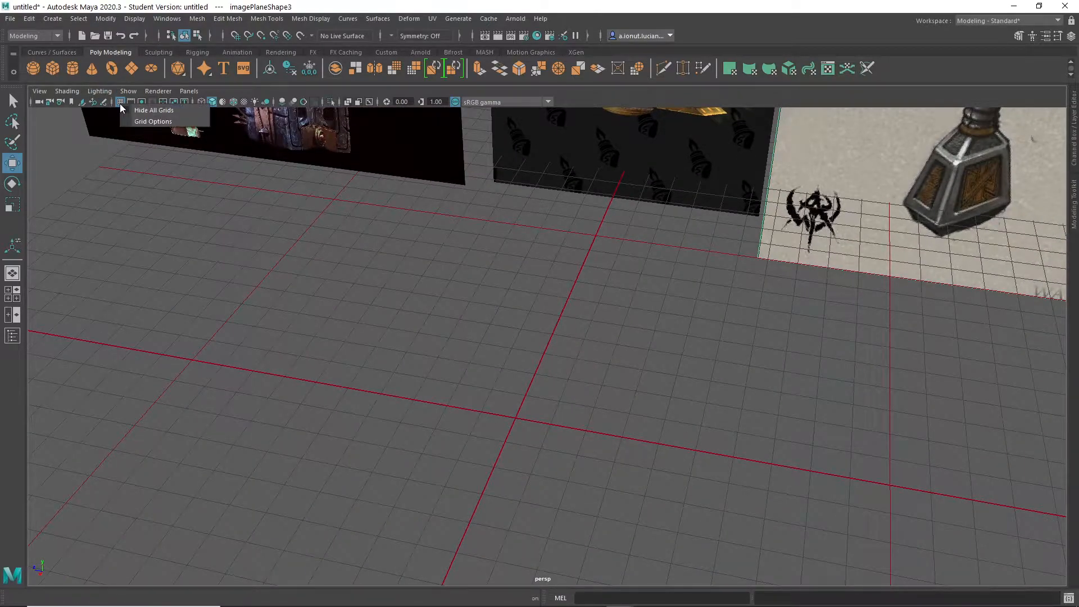
pyautogui.click(141, 121)
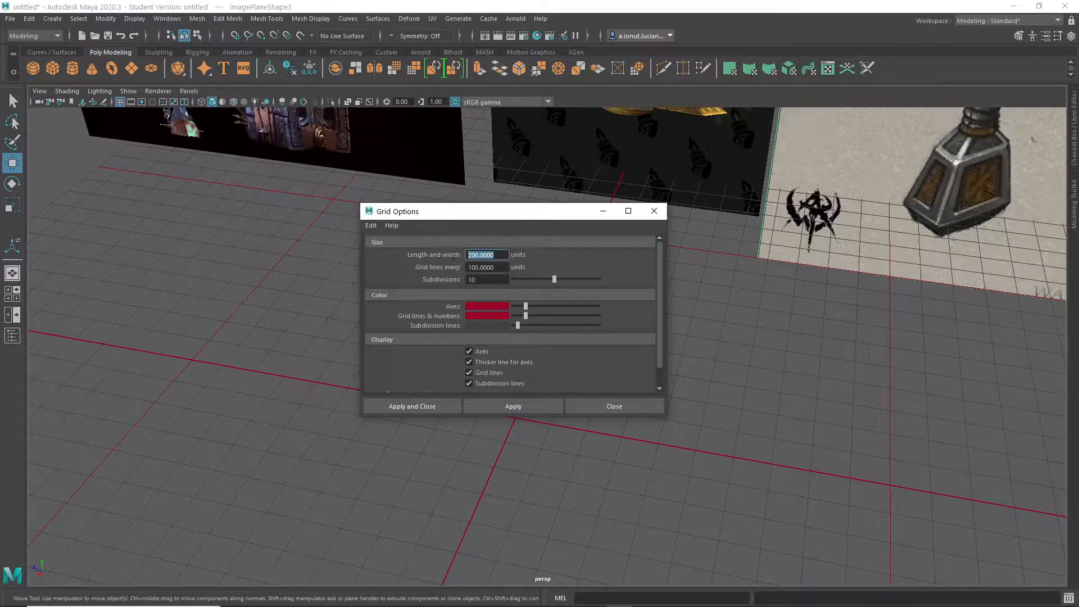
pyautogui.press('Tab')
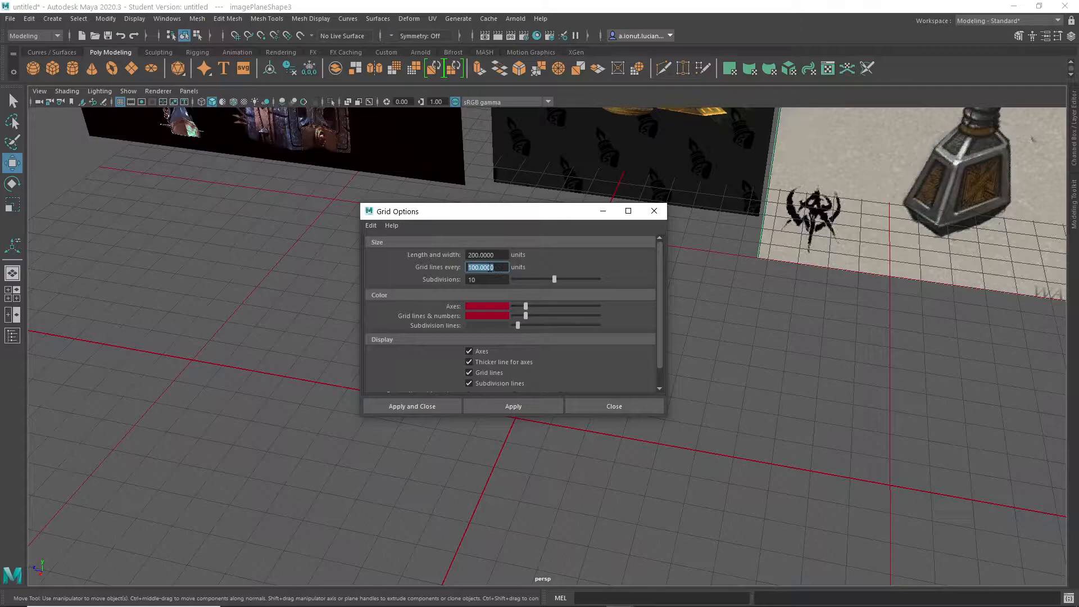
pyautogui.keyDown('alt'); pyautogui.moveTo(691, 476); pyautogui.dragTo(753, 511); pyautogui.keyUp('alt')
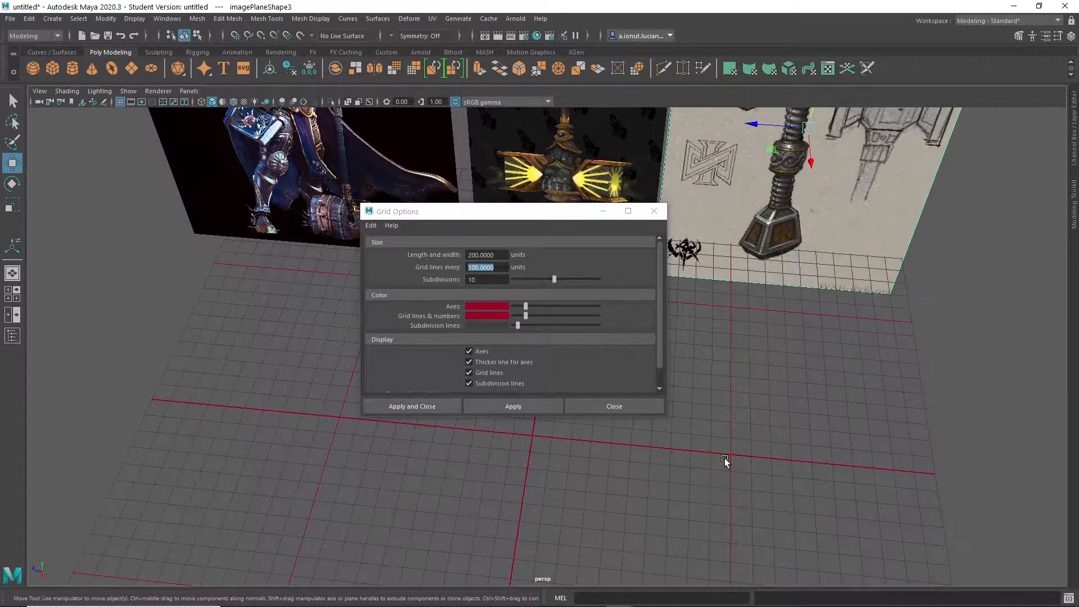
pyautogui.keyDown('alt'); pyautogui.moveTo(551, 444); pyautogui.dragTo(541, 441, button='middle'); pyautogui.keyUp('alt')
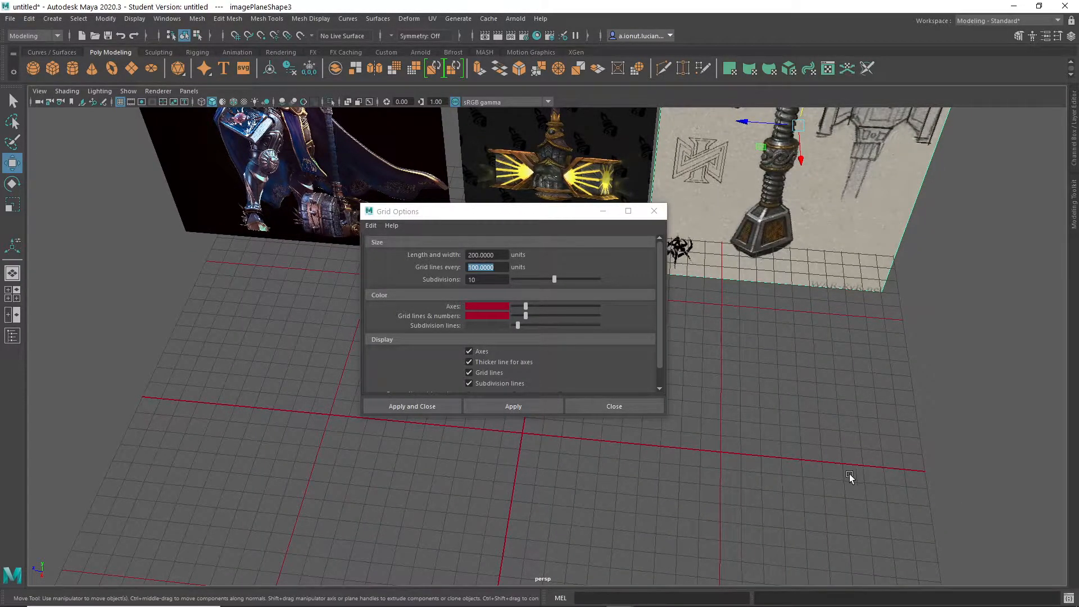
pyautogui.keyDown('alt'); pyautogui.moveTo(612, 500); pyautogui.dragTo(392, 472); pyautogui.keyUp('alt')
pyautogui.keyDown('alt'); pyautogui.moveTo(874, 448); pyautogui.dragTo(482, 494); pyautogui.keyUp('alt')
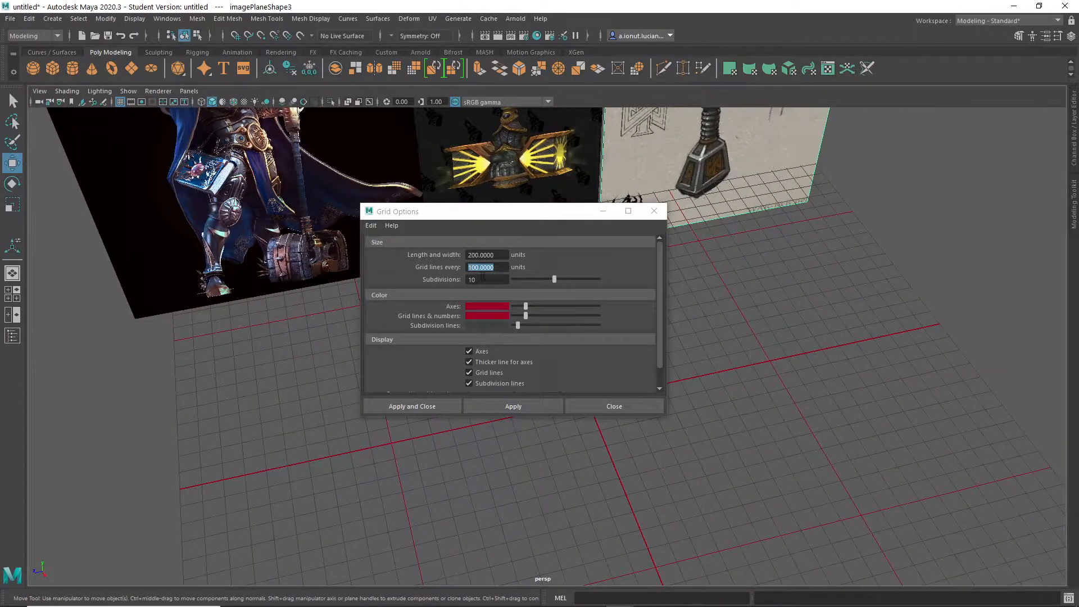
pyautogui.doubleClick(469, 279)
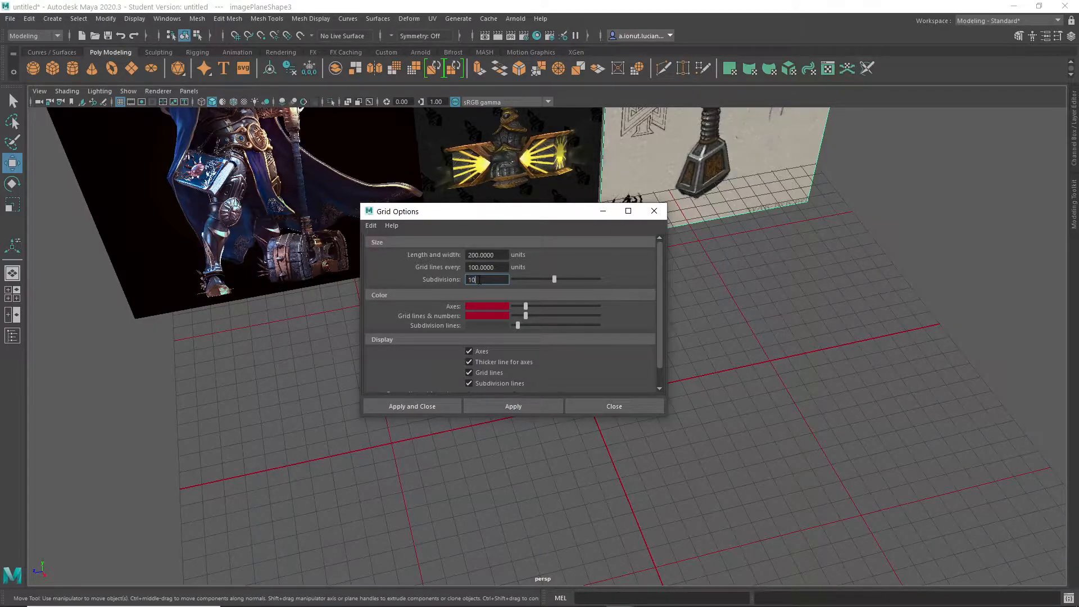
pyautogui.scroll(3, 791, 430)
pyautogui.scroll(3, 689, 413)
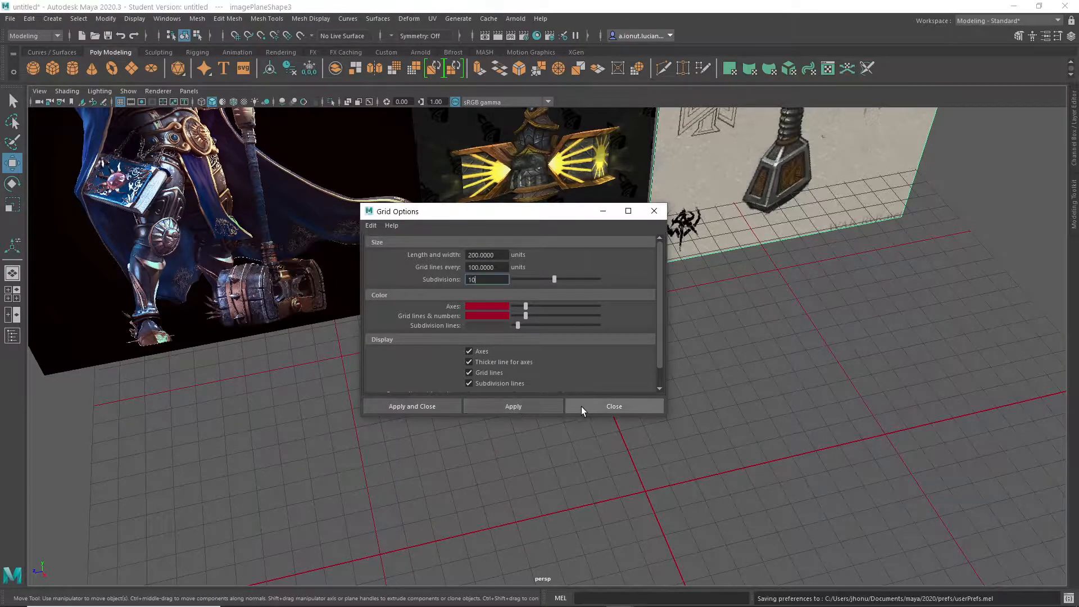
pyautogui.click(614, 406)
pyautogui.scroll(3, 684, 480)
pyautogui.keyDown('alt'); pyautogui.moveTo(640, 498); pyautogui.dragTo(547, 393); pyautogui.keyUp('alt')
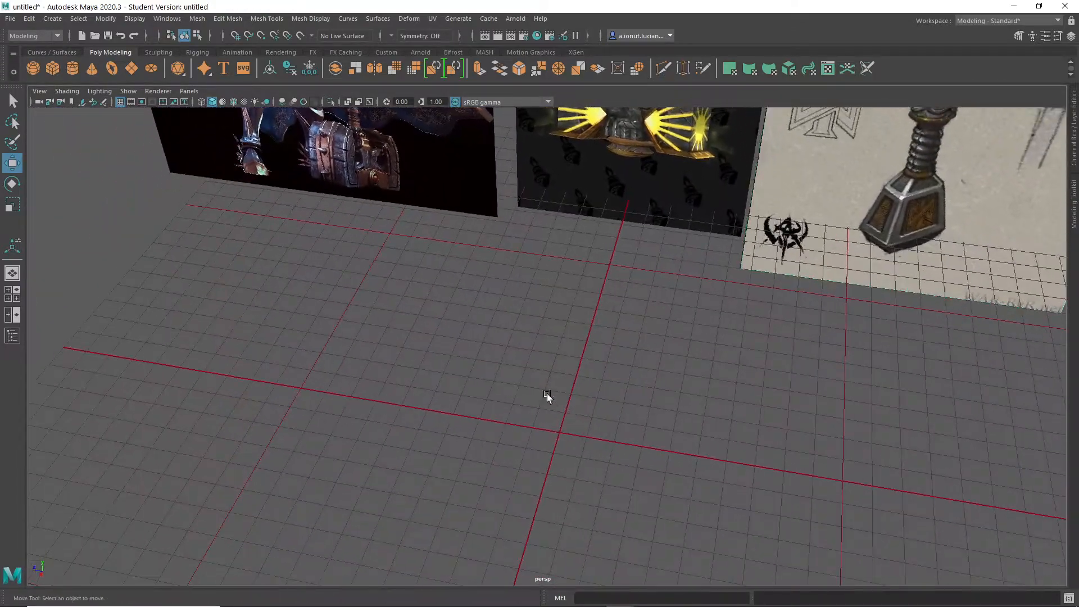
# - Create a polygon cube at the origin and scale it up uniformly as the hammer head block
pyautogui.keyDown('shift'); pyautogui.rightClick(562, 365); pyautogui.keyUp('shift')
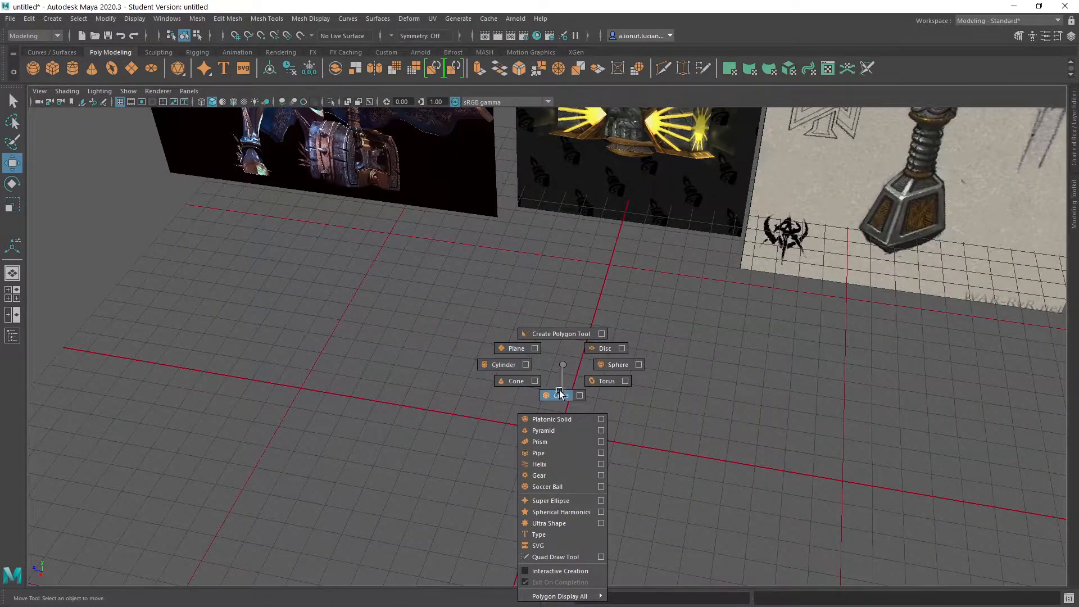
pyautogui.click(561, 395)
pyautogui.keyDown('alt'); pyautogui.moveTo(554, 433); pyautogui.dragTo(636, 485); pyautogui.keyUp('alt')
pyautogui.press('r')
# - Move the cube along the Z axis away from the origin and adjust its uniform scale to about 28.6
pyautogui.press('w')
pyautogui.moveTo(514, 455); pyautogui.dragTo(365, 403)
pyautogui.keyDown('alt'); pyautogui.moveTo(429, 396); pyautogui.dragTo(441, 456, button='middle'); pyautogui.keyUp('alt')
pyautogui.keyDown('alt'); pyautogui.moveTo(594, 414); pyautogui.dragTo(578, 381, button='middle'); pyautogui.keyUp('alt')
pyautogui.scroll(-3, 570, 428)
pyautogui.scroll(3, 619, 435)
pyautogui.keyDown('alt'); pyautogui.moveTo(555, 371); pyautogui.dragTo(541, 393); pyautogui.keyUp('alt')
pyautogui.press('r')
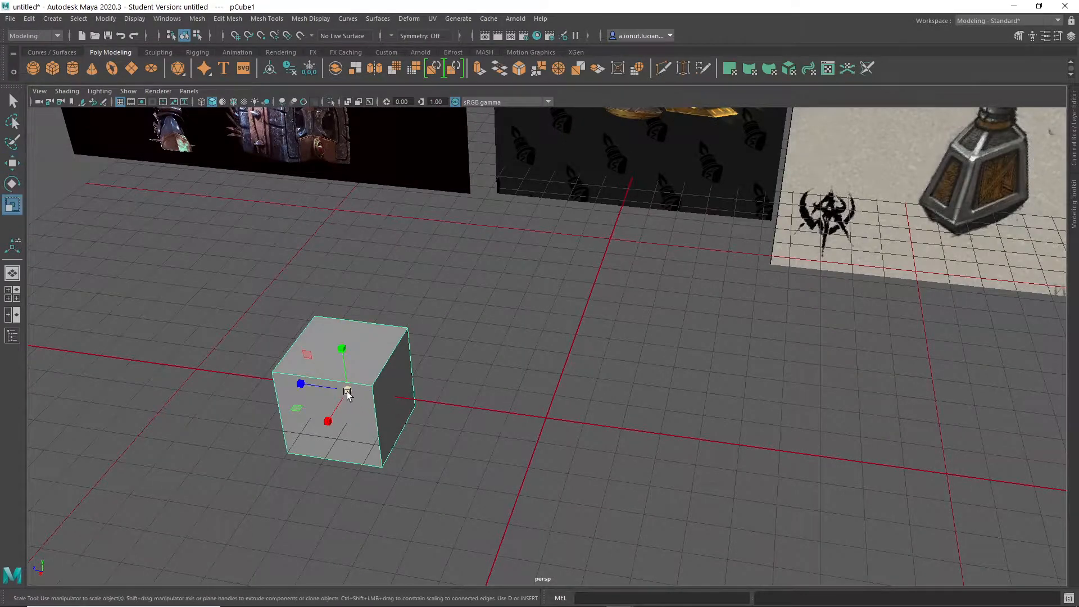
pyautogui.moveTo(351, 392); pyautogui.dragTo(500, 393)
# - Create a polygon cylinder at the origin, enlarge it and rotate it 90 degrees about X so it lies along Z
pyautogui.click(534, 351)
pyautogui.moveTo(534, 350); pyautogui.dragTo(487, 306, button='right')
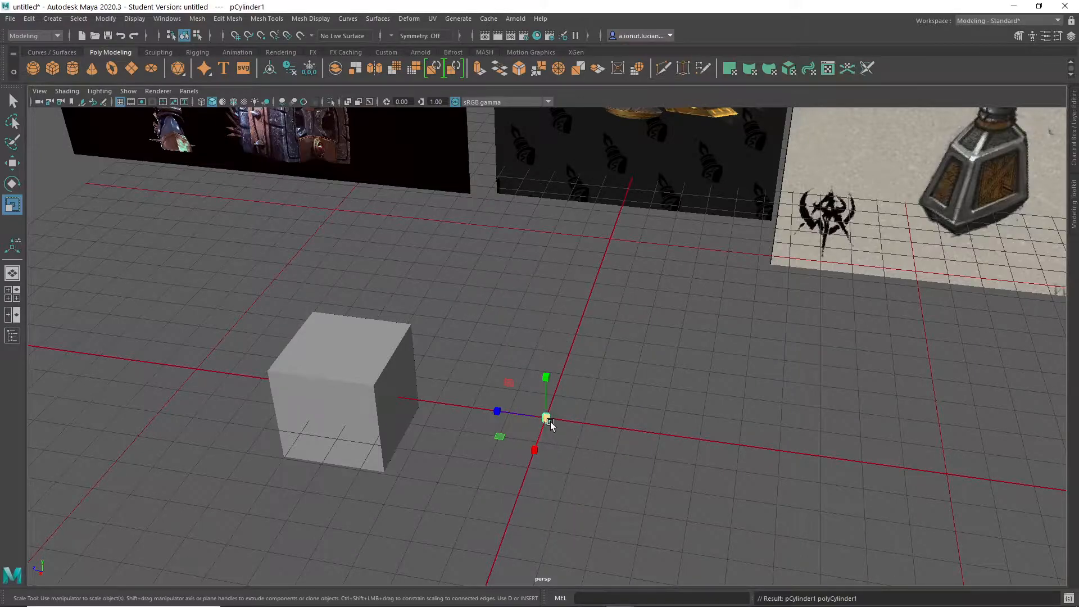
pyautogui.press('e')
pyautogui.moveTo(569, 384); pyautogui.dragTo(509, 369)
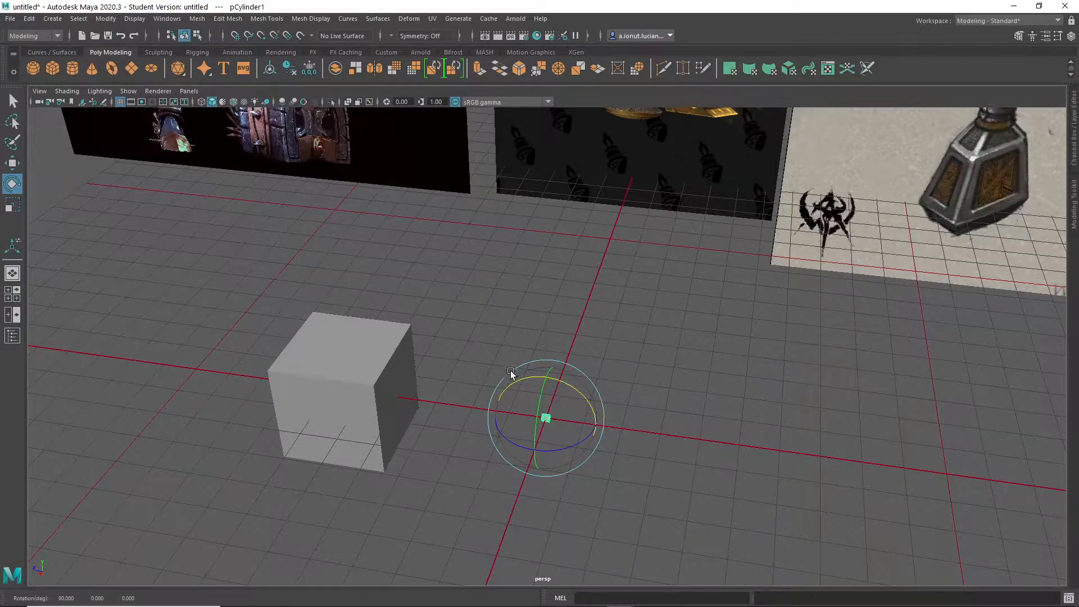
pyautogui.keyDown('alt'); pyautogui.moveTo(610, 437); pyautogui.dragTo(616, 478, button='right'); pyautogui.keyUp('alt')
pyautogui.keyDown('alt'); pyautogui.moveTo(615, 477); pyautogui.dragTo(646, 382, button='middle'); pyautogui.keyUp('alt')
pyautogui.keyDown('alt'); pyautogui.moveTo(646, 382); pyautogui.dragTo(553, 375, button='right'); pyautogui.keyUp('alt')
# - Stretch the cylinder into a long thin hammer handle and move it along Z to the side opposite the cube
pyautogui.press('r')
pyautogui.moveTo(528, 355)
pyautogui.mouseDown(button='middle')
pyautogui.moveTo(525, 342)
pyautogui.moveTo(515, 355)
pyautogui.mouseUp(button='middle')
pyautogui.moveTo(526, 341); pyautogui.dragTo(52, 280)
pyautogui.moveTo(524, 341); pyautogui.dragTo(650, 385)
pyautogui.scroll(-5, 592, 423)
pyautogui.press('w')
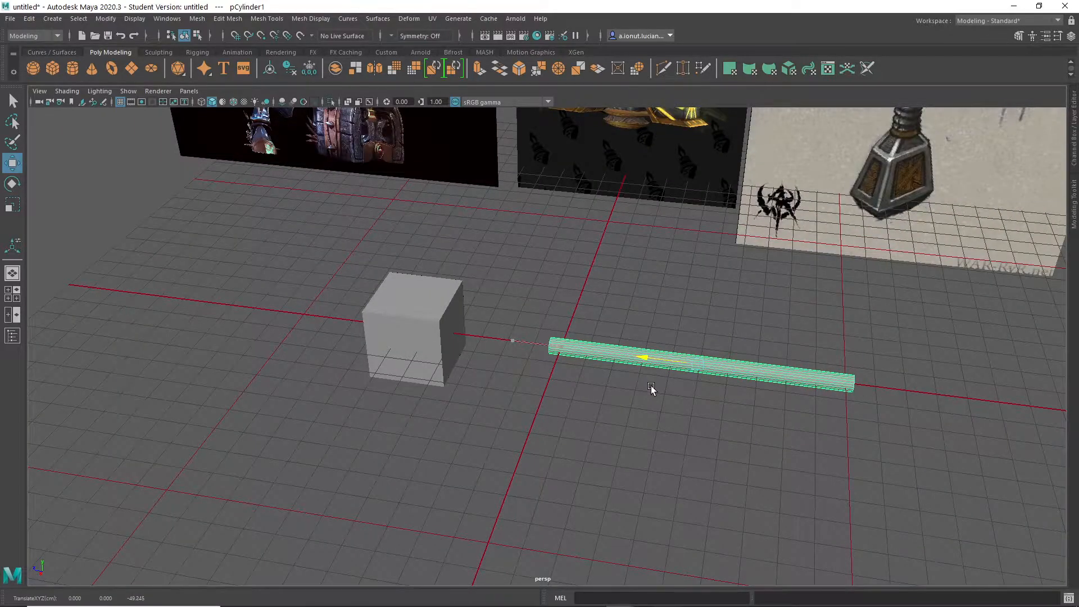
pyautogui.scroll(-5, 650, 386)
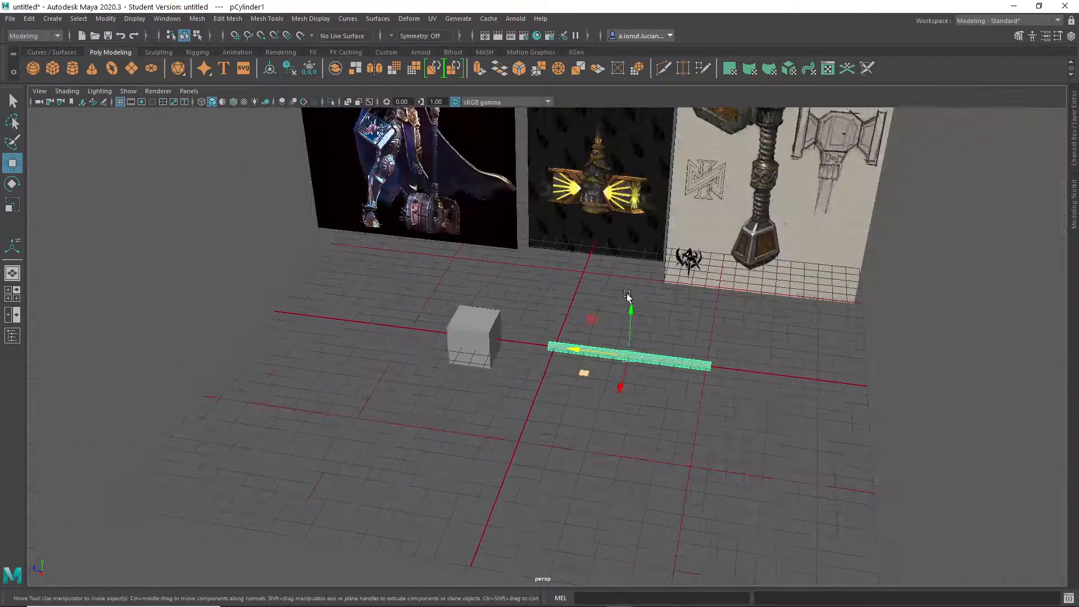
# - Examine the handle and head proportions of the hammer in the armoured paladin reference image
pyautogui.keyDown('alt'); pyautogui.moveTo(616, 263); pyautogui.dragTo(605, 405, button='middle'); pyautogui.keyUp('alt')
pyautogui.keyDown('alt'); pyautogui.moveTo(605, 406); pyautogui.dragTo(523, 359); pyautogui.keyUp('alt')
pyautogui.scroll(4, 523, 360)
pyautogui.keyDown('alt'); pyautogui.moveTo(435, 338); pyautogui.dragTo(649, 420, button='middle'); pyautogui.keyUp('alt')
pyautogui.scroll(3, 649, 420)
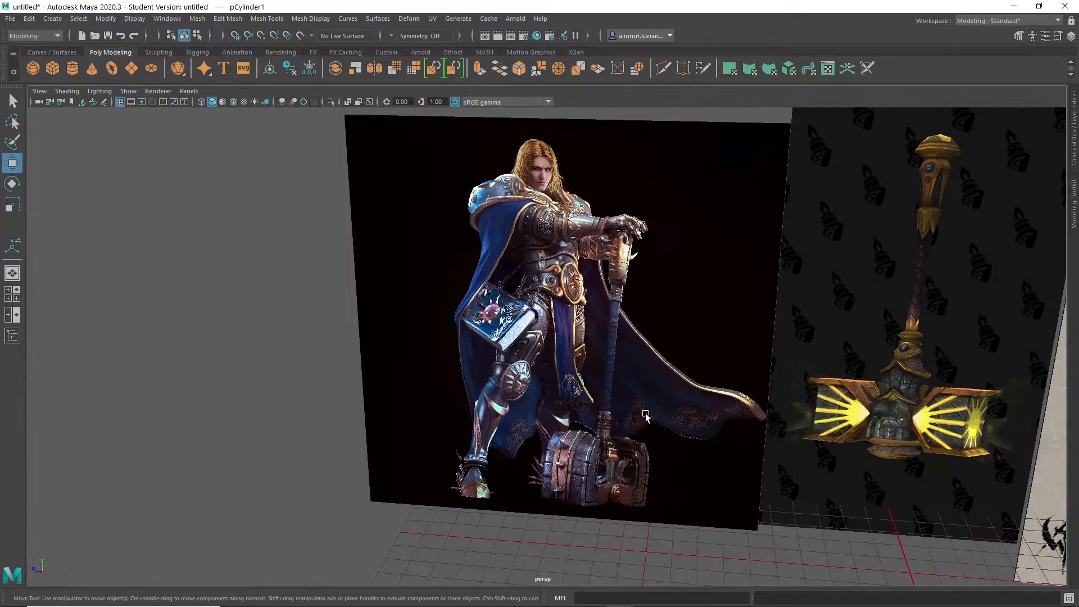
pyautogui.scroll(4, 619, 276)
pyautogui.keyDown('alt'); pyautogui.moveTo(650, 337); pyautogui.dragTo(608, 495, button='middle'); pyautogui.keyUp('alt')
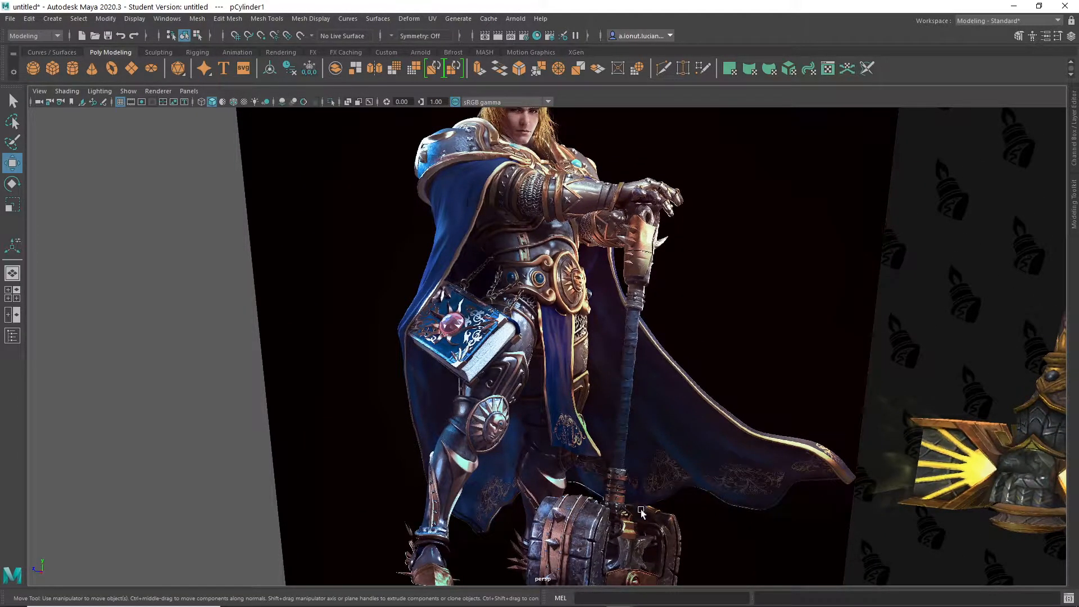
pyautogui.keyDown('alt'); pyautogui.moveTo(529, 466); pyautogui.dragTo(481, 403); pyautogui.keyUp('alt')
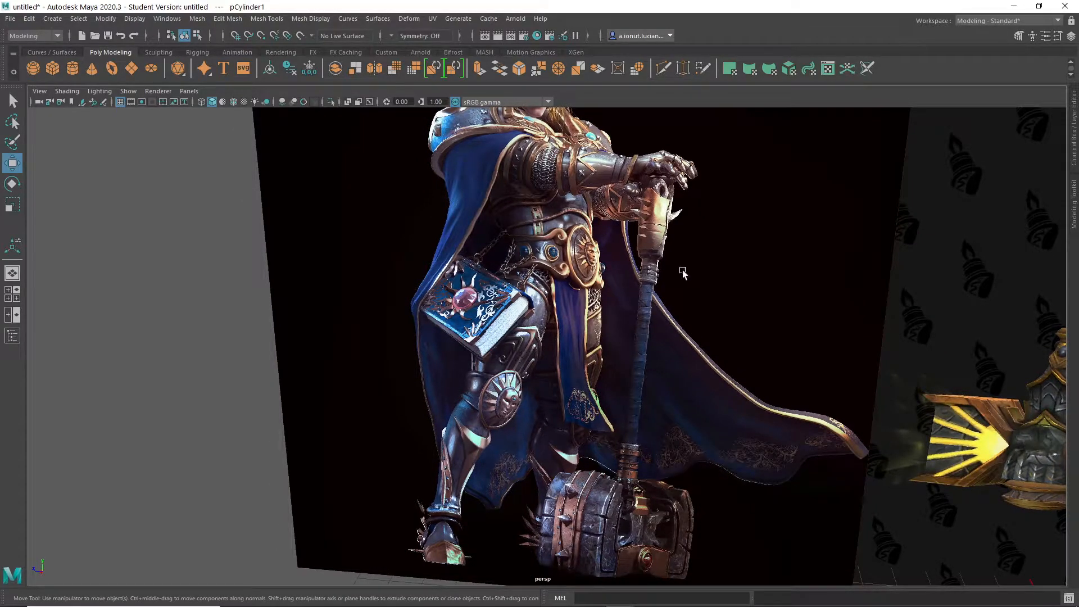
pyautogui.scroll(-5, 674, 449)
pyautogui.keyDown('alt'); pyautogui.moveTo(697, 491); pyautogui.dragTo(424, 257, button='middle'); pyautogui.keyUp('alt')
pyautogui.scroll(4, 567, 388)
pyautogui.keyDown('alt'); pyautogui.moveTo(571, 393); pyautogui.dragTo(563, 430, button='middle'); pyautogui.keyUp('alt')
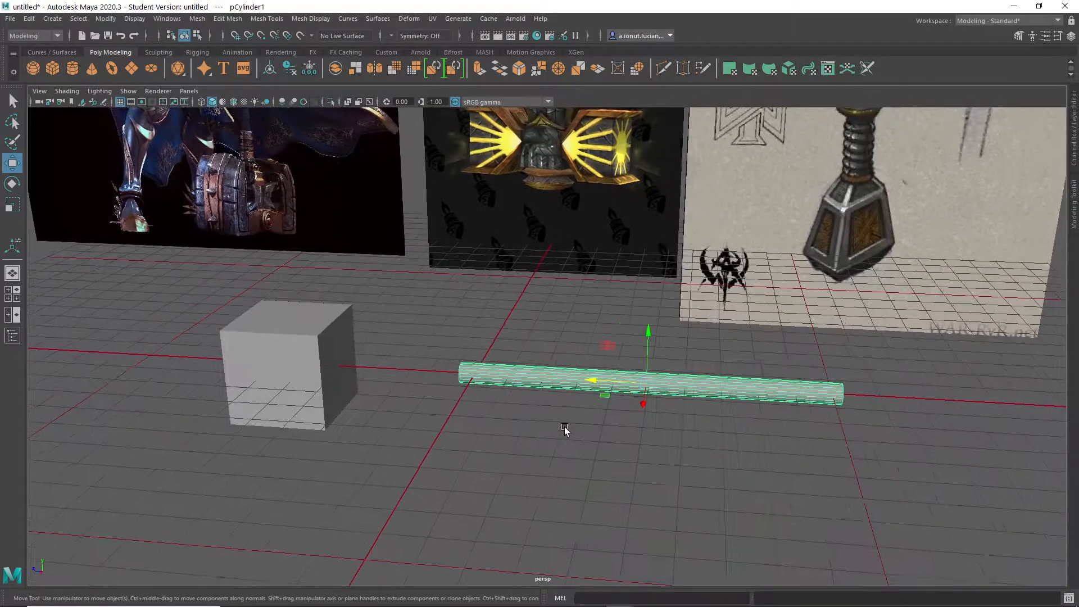
# - Move the handle cylinder along Z until its end meets the side of the head cube
pyautogui.keyDown('alt'); pyautogui.moveTo(563, 430); pyautogui.dragTo(726, 451, button='right'); pyautogui.keyUp('alt')
pyautogui.keyDown('alt'); pyautogui.moveTo(679, 436); pyautogui.dragTo(655, 448); pyautogui.keyUp('alt')
pyautogui.keyDown('alt'); pyautogui.moveTo(656, 447); pyautogui.dragTo(712, 428, button='middle'); pyautogui.keyUp('alt')
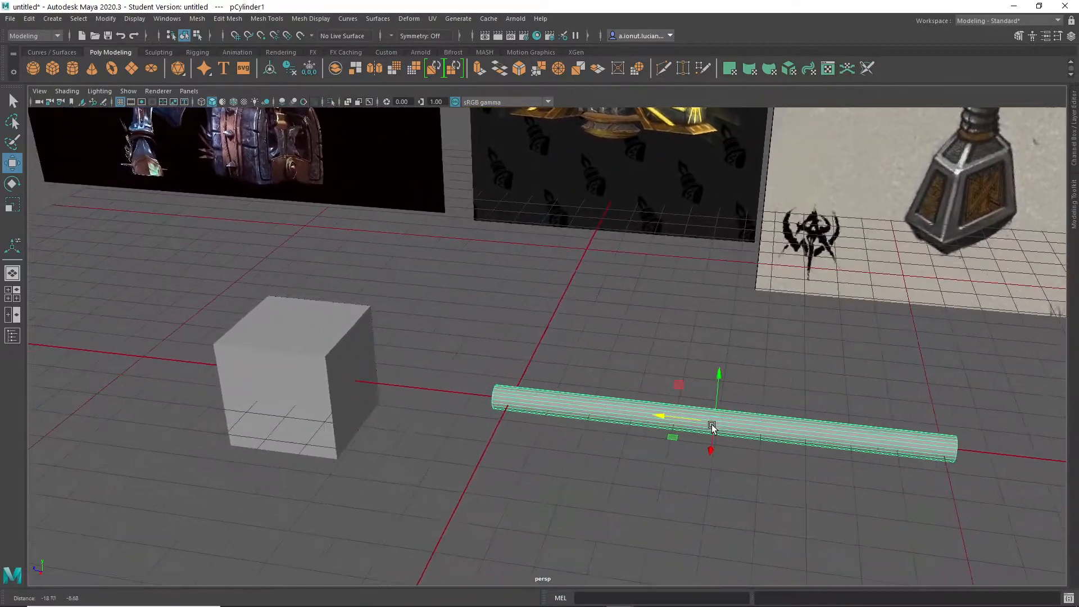
pyautogui.moveTo(651, 414); pyautogui.dragTo(496, 414)
pyautogui.keyDown('alt'); pyautogui.moveTo(495, 414); pyautogui.dragTo(566, 388, button='middle'); pyautogui.keyUp('alt')
pyautogui.scroll(4, 566, 389)
pyautogui.click(590, 319)
pyautogui.keyDown('alt'); pyautogui.moveTo(718, 374); pyautogui.dragTo(773, 368, button='middle'); pyautogui.keyUp('alt')
# - Narrow the head cube along the X axis
pyautogui.click(477, 326)
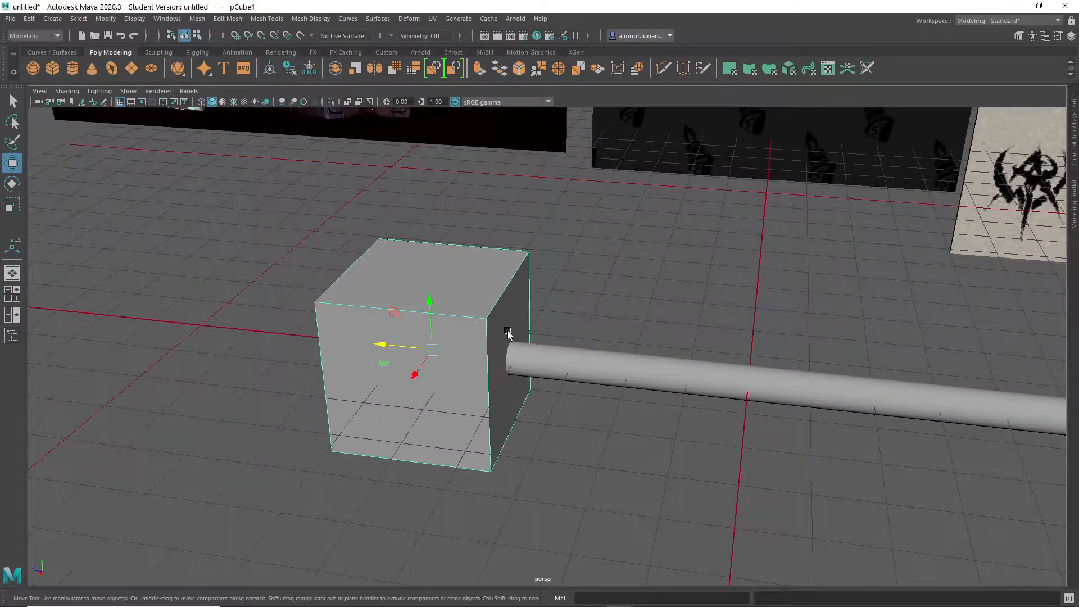
pyautogui.keyDown('alt'); pyautogui.moveTo(509, 344); pyautogui.dragTo(513, 391, button='middle'); pyautogui.keyUp('alt')
pyautogui.press('r')
pyautogui.moveTo(413, 422); pyautogui.dragTo(426, 418)
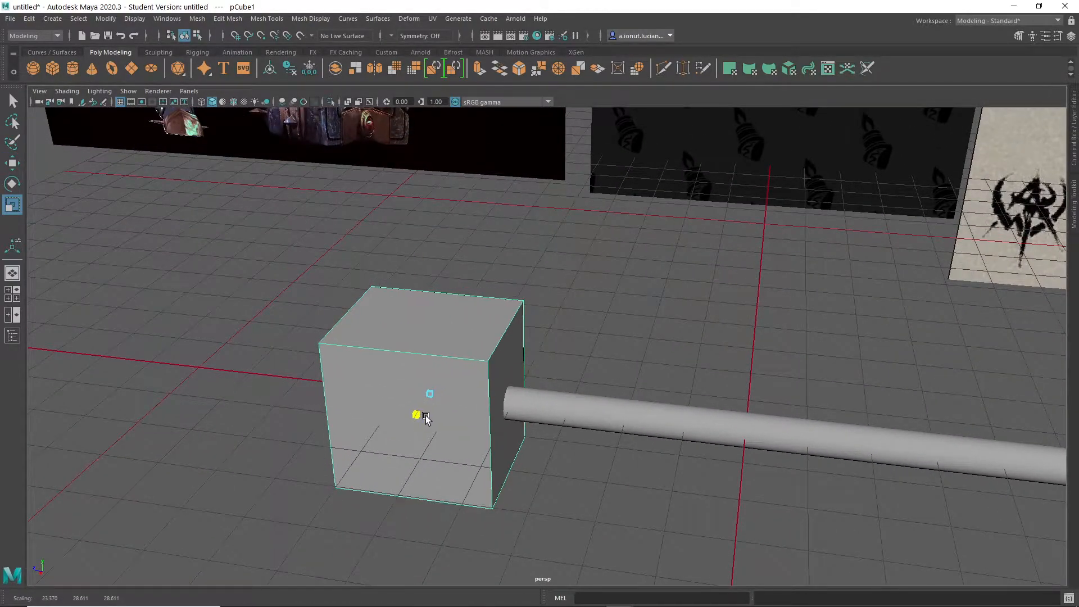
# - Duplicate the head cube, raise the copy and reshape it into a flatter slab scaled about 30.3 by 12.5 by 35.5
pyautogui.keyDown('alt'); pyautogui.moveTo(459, 406); pyautogui.dragTo(534, 419, button='right'); pyautogui.keyUp('alt')
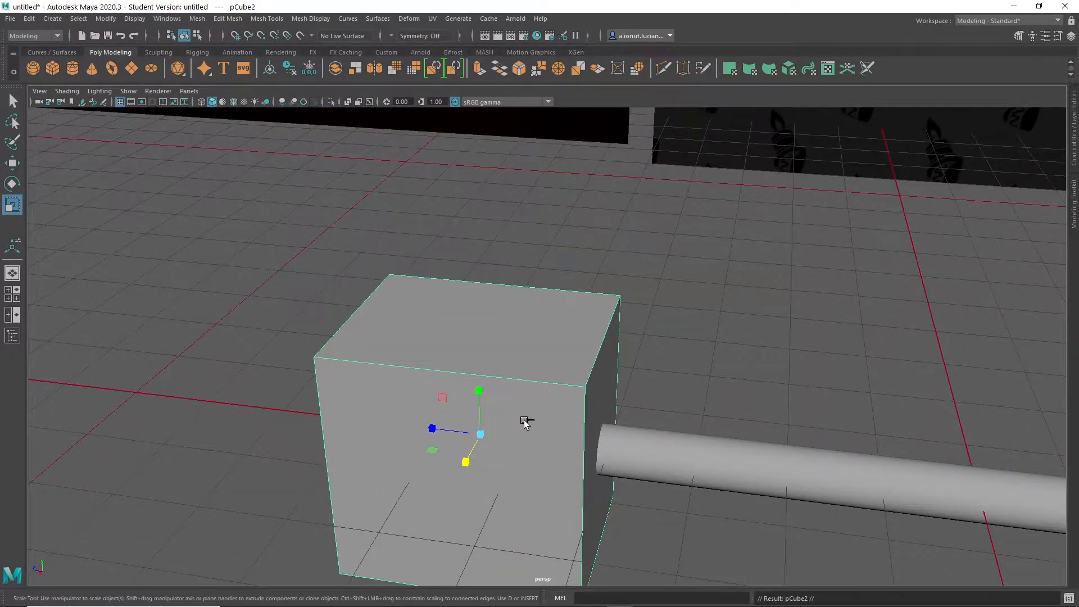
pyautogui.press('w')
pyautogui.moveTo(475, 398); pyautogui.dragTo(491, 299)
pyautogui.press('r')
pyautogui.moveTo(462, 356); pyautogui.dragTo(445, 373)
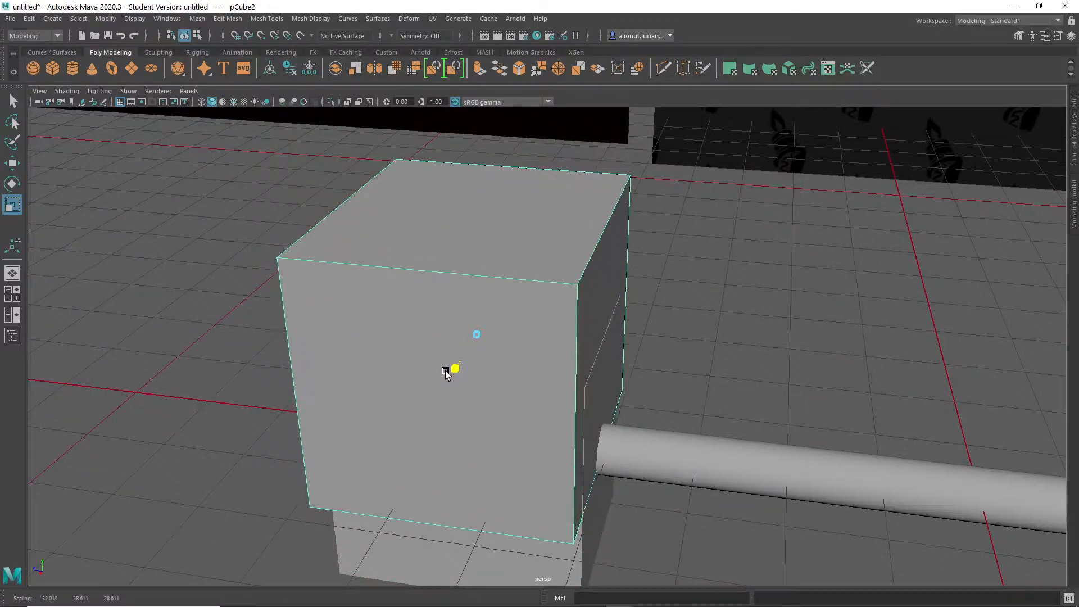
pyautogui.moveTo(429, 331); pyautogui.dragTo(443, 335)
pyautogui.press('w')
pyautogui.moveTo(474, 284); pyautogui.dragTo(414, 240)
pyautogui.press('e')
pyautogui.press('r')
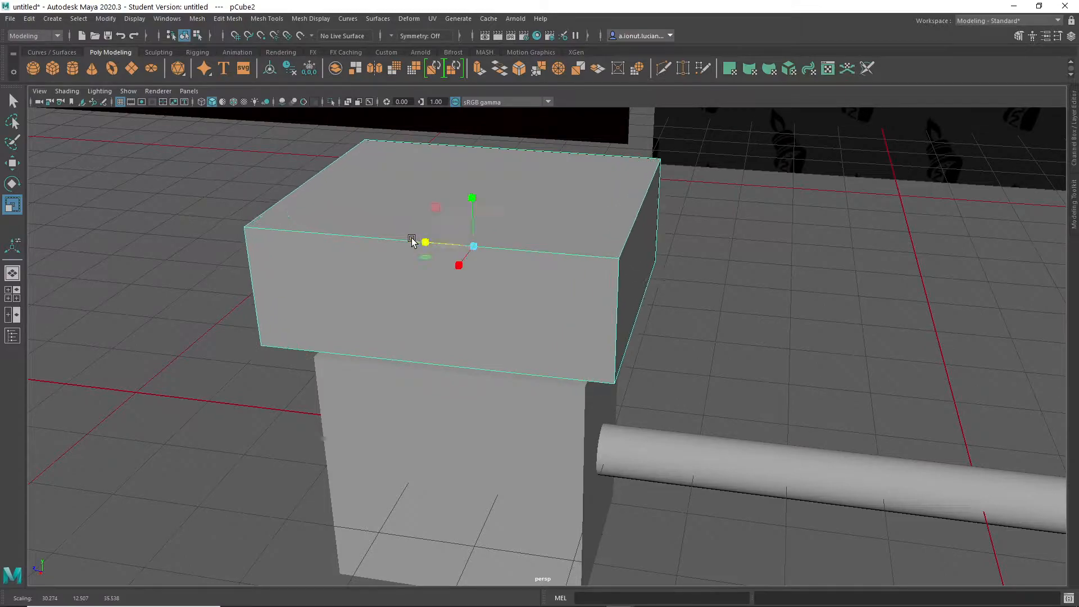
# - Thicken the slab, widen it along Z to about 42.3 and seat it on top of the head block as a cap
pyautogui.press('w')
pyautogui.keyDown('alt'); pyautogui.moveTo(470, 204); pyautogui.dragTo(538, 423); pyautogui.keyUp('alt')
pyautogui.scroll(-4, 623, 425)
pyautogui.press('f')
pyautogui.keyDown('alt'); pyautogui.moveTo(624, 423); pyautogui.dragTo(513, 472); pyautogui.keyUp('alt')
pyautogui.scroll(-7, 645, 465)
pyautogui.press('r')
pyautogui.moveTo(547, 300); pyautogui.dragTo(548, 293)
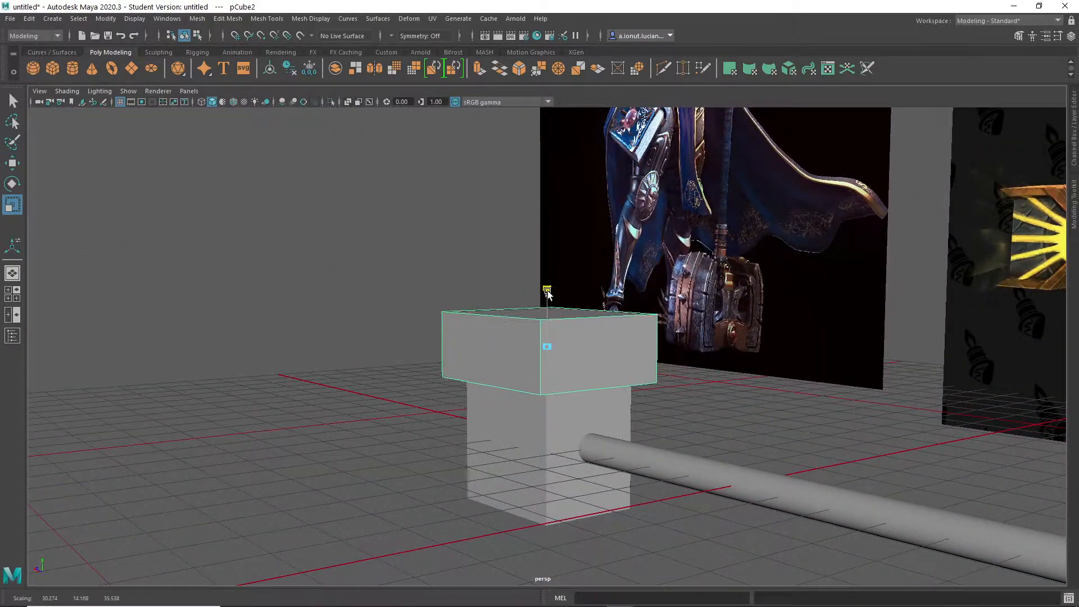
pyautogui.moveTo(517, 351)
pyautogui.keyDown('alt'); pyautogui.mouseDown()
pyautogui.moveTo(589, 337)
pyautogui.moveTo(490, 348)
pyautogui.moveTo(505, 309)
pyautogui.moveTo(452, 366)
pyautogui.moveTo(532, 339)
pyautogui.mouseUp(); pyautogui.keyUp('alt')
pyautogui.press('w')
pyautogui.moveTo(547, 295); pyautogui.dragTo(195, 281)
# - Mirror the cap to the underside of the head block across the world Y axis in the negative direction
pyautogui.keyDown('shift'); pyautogui.moveTo(121, 215); pyautogui.dragTo(105, 343, button='right'); pyautogui.keyUp('shift')
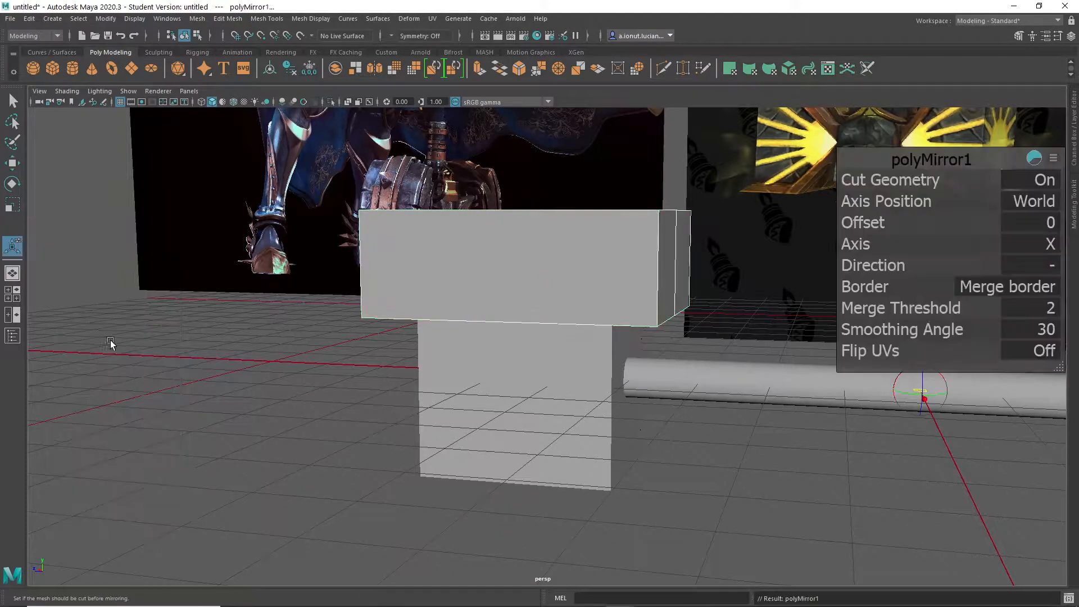
pyautogui.click(1036, 262)
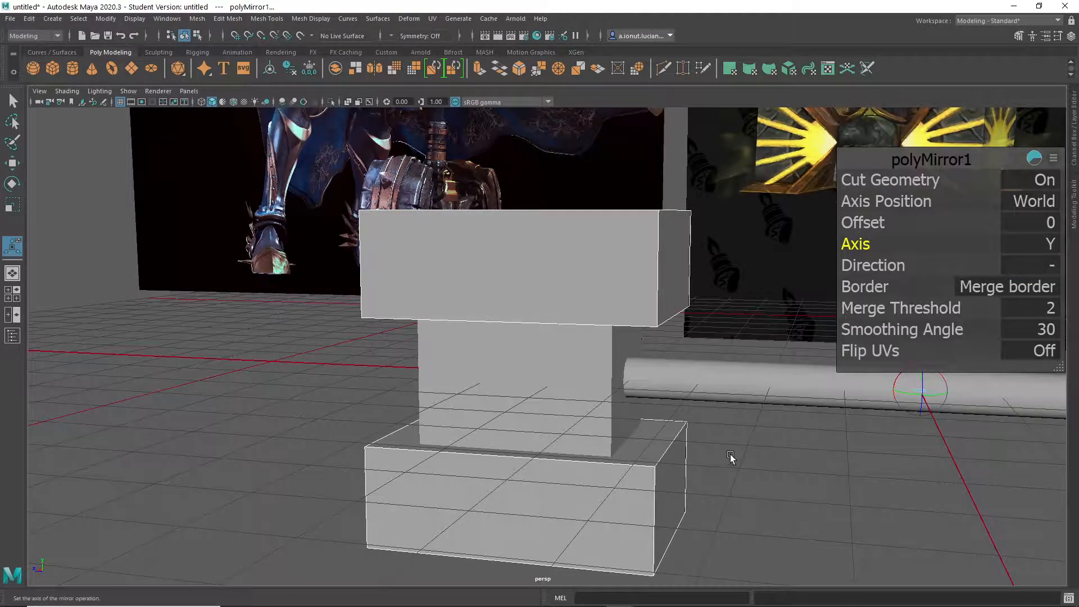
pyautogui.keyDown('alt'); pyautogui.moveTo(702, 388); pyautogui.dragTo(597, 238); pyautogui.keyUp('alt')
pyautogui.keyDown('alt'); pyautogui.moveTo(598, 238); pyautogui.dragTo(616, 298, button='middle'); pyautogui.keyUp('alt')
# - Try Object Y symmetry on the mirrored caps, and switch the symmetry to World Y
pyautogui.click(395, 37)
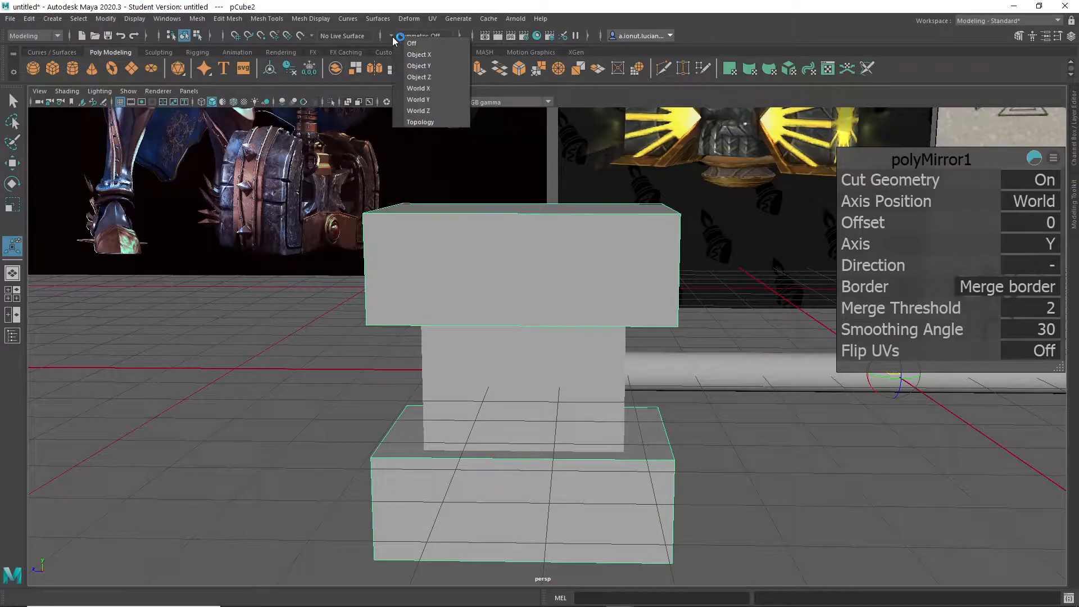
pyautogui.click(419, 66)
pyautogui.moveTo(516, 279)
pyautogui.keyDown('alt'); pyautogui.mouseDown()
pyautogui.moveTo(515, 294)
pyautogui.moveTo(513, 266)
pyautogui.mouseUp(); pyautogui.keyUp('alt')
pyautogui.moveTo(491, 238); pyautogui.dragTo(490, 196, button='right')
pyautogui.keyDown('alt'); pyautogui.moveTo(639, 304); pyautogui.dragTo(596, 264); pyautogui.keyUp('alt')
pyautogui.moveTo(594, 259); pyautogui.dragTo(631, 240, button='right')
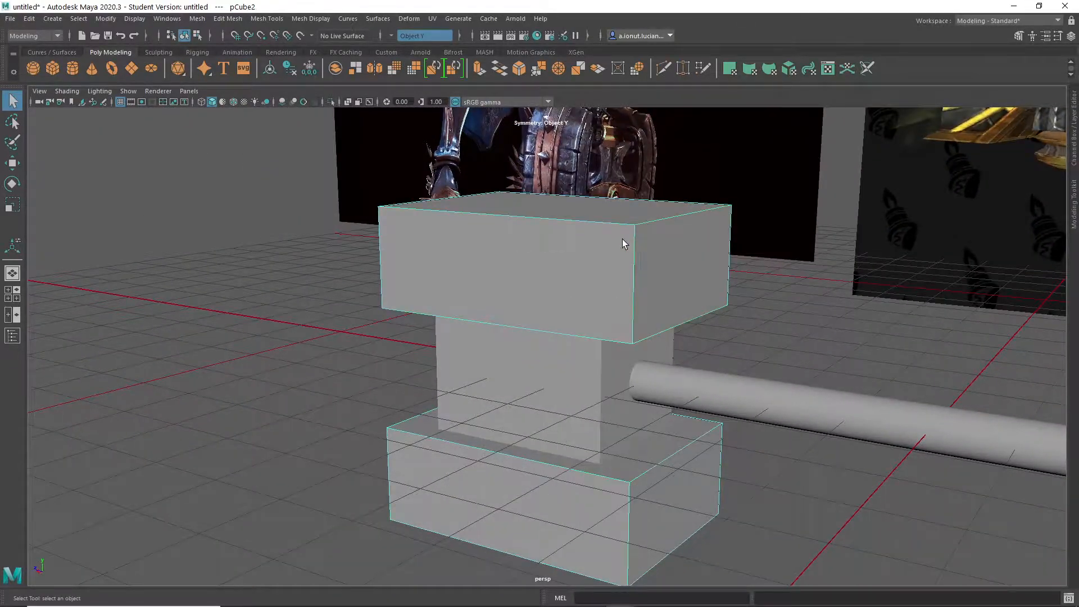
pyautogui.click(393, 35)
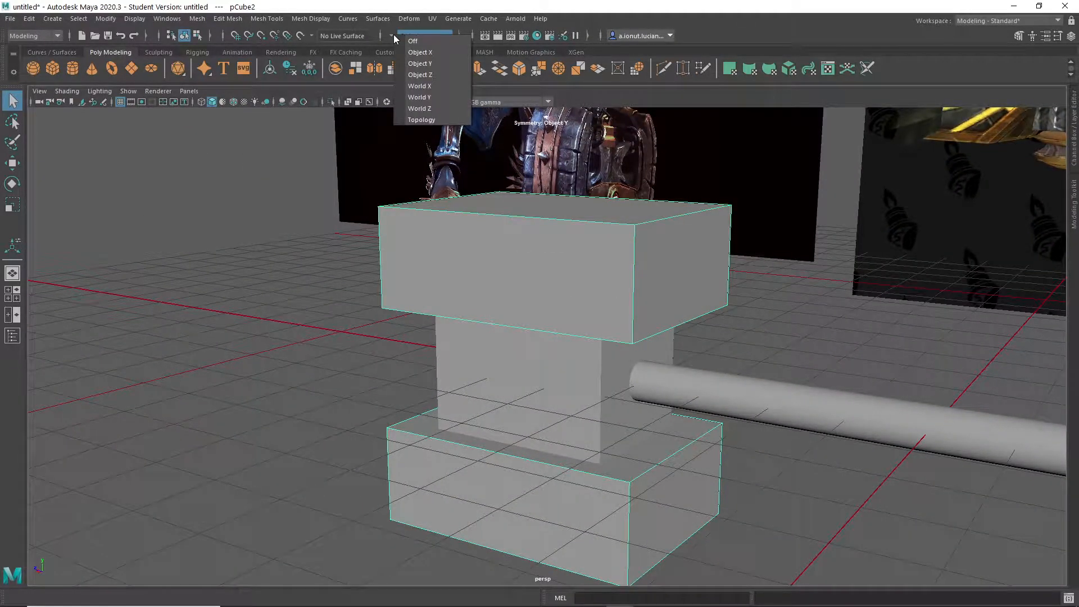
pyautogui.click(426, 98)
# - Try bevelling the upper cap's handle-side top edge together with its mirrored edge
pyautogui.moveTo(552, 232); pyautogui.dragTo(668, 219, button='right')
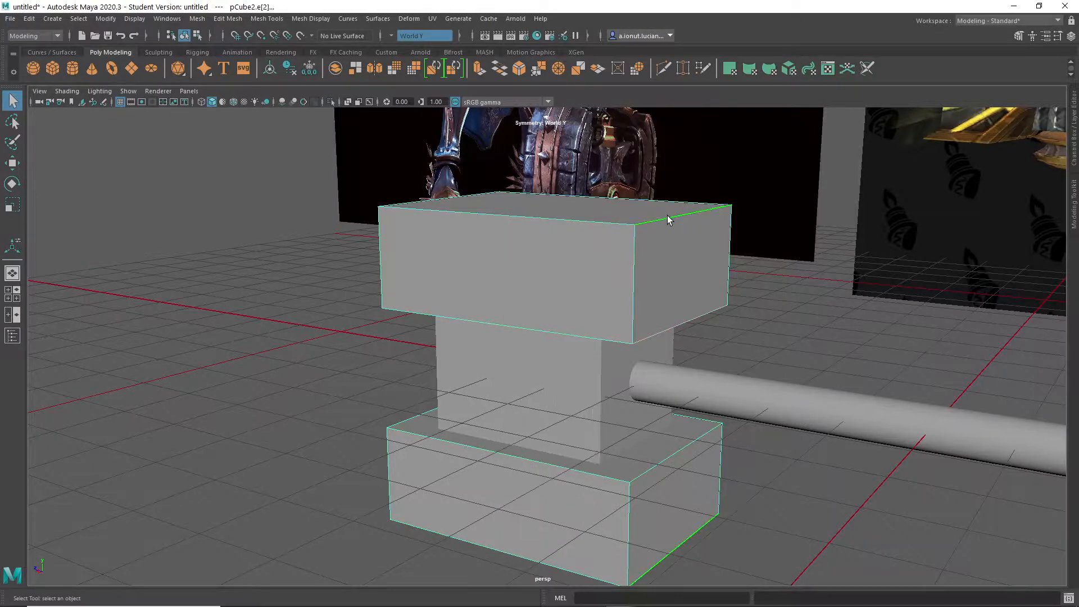
pyautogui.keyDown('alt'); pyautogui.moveTo(598, 273); pyautogui.dragTo(666, 277); pyautogui.keyUp('alt')
pyautogui.click(379, 230)
pyautogui.keyDown('alt'); pyautogui.moveTo(380, 230); pyautogui.dragTo(519, 288); pyautogui.keyUp('alt')
# - Try bevelling the caps' outer edges symmetrically in edge mode, and undo the last edge change
pyautogui.rightClick(536, 277)
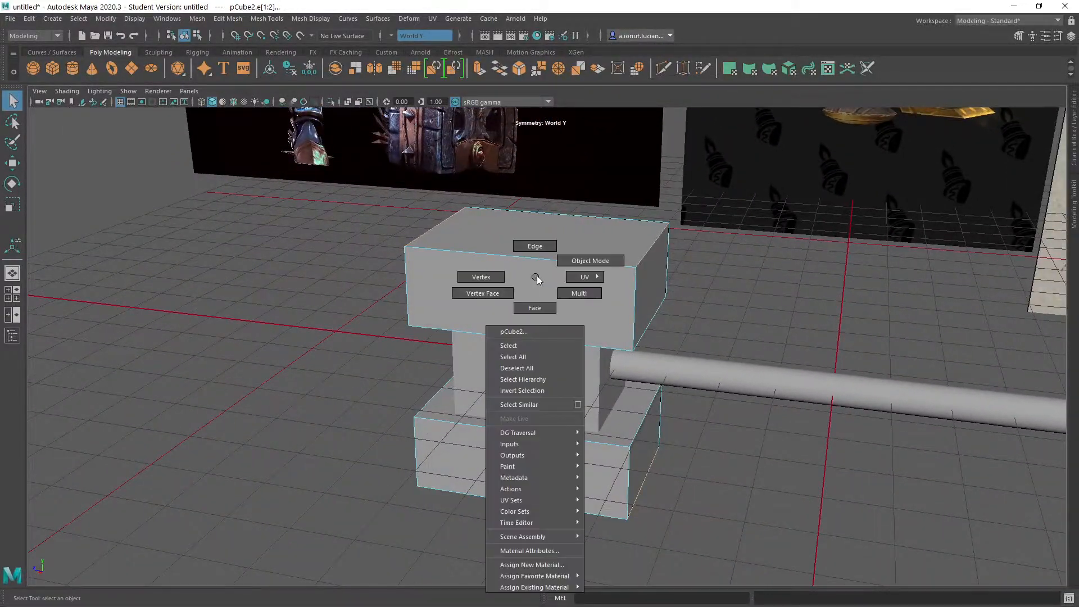
pyautogui.click(534, 246)
pyautogui.keyDown('alt'); pyautogui.moveTo(546, 257); pyautogui.dragTo(550, 268); pyautogui.keyUp('alt')
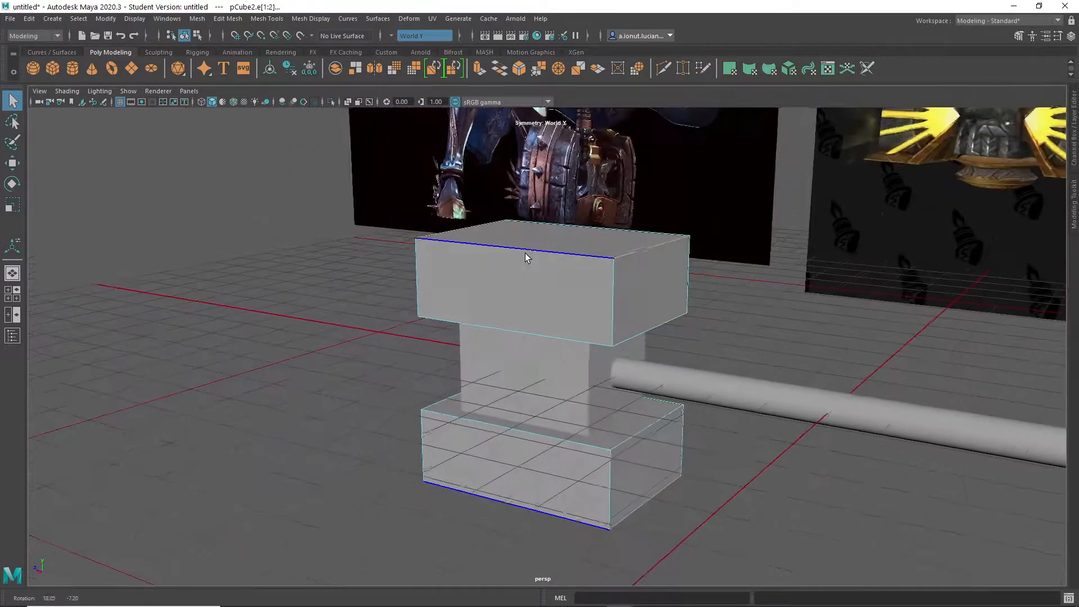
pyautogui.scroll(3, 553, 279)
pyautogui.keyDown('shift'); pyautogui.moveTo(544, 265); pyautogui.dragTo(590, 265, button='right'); pyautogui.keyUp('shift')
pyautogui.keyDown('alt'); pyautogui.moveTo(590, 264); pyautogui.dragTo(618, 315); pyautogui.keyUp('alt')
pyautogui.scroll(-5, 522, 299)
pyautogui.scroll(3, 574, 293)
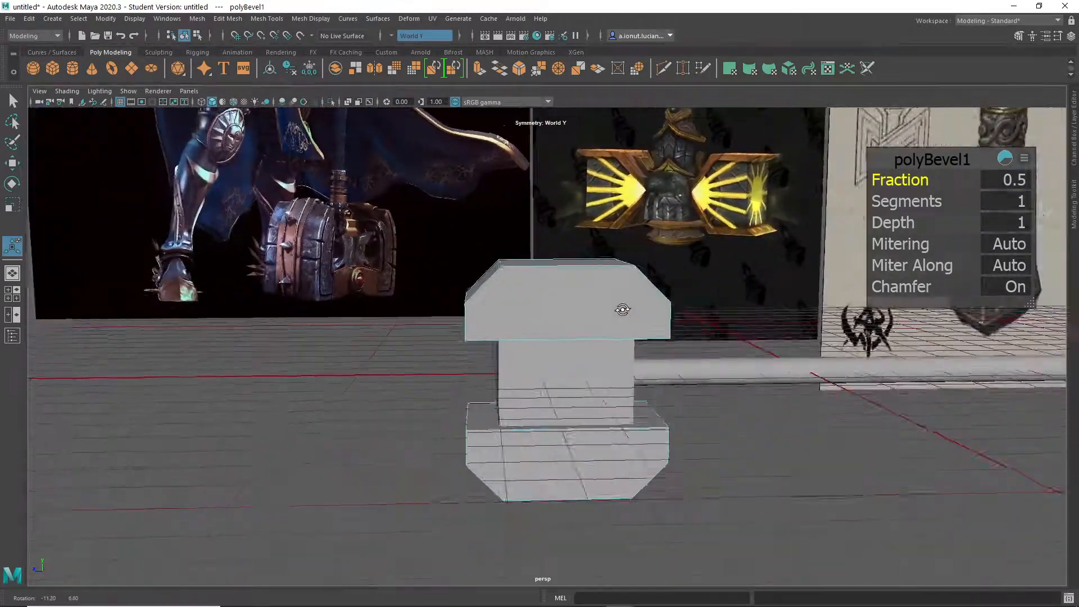
pyautogui.hotkey('ctrl', 'z')
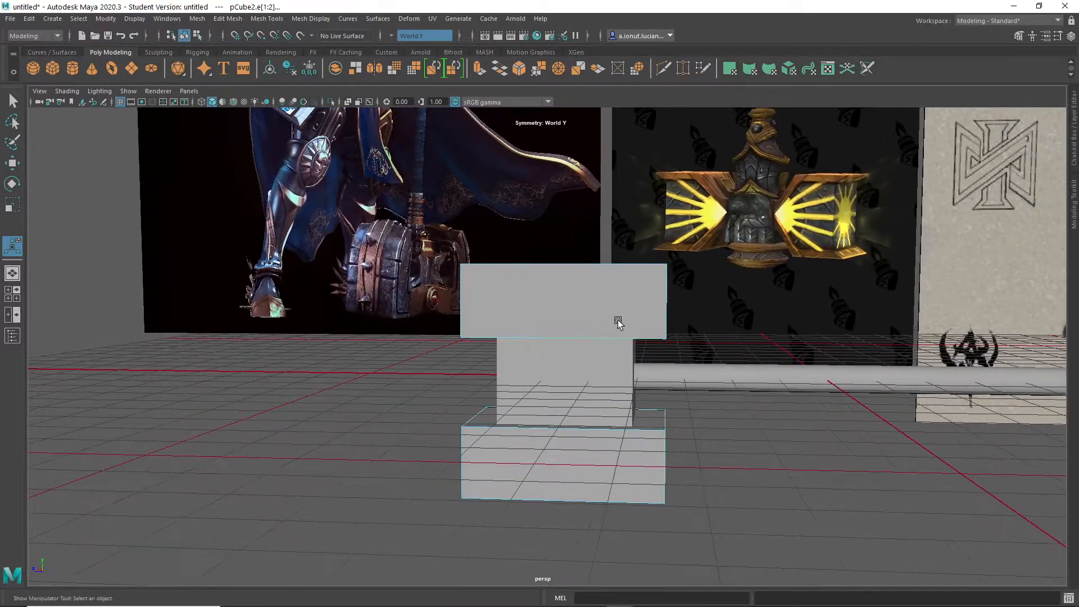
# - Return to object mode, try scaling the mirrored caps along Y about their existing pivot, and undo that scaling
pyautogui.scroll(3, 607, 337)
pyautogui.keyDown('alt'); pyautogui.moveTo(595, 352); pyautogui.dragTo(639, 331); pyautogui.keyUp('alt')
pyautogui.scroll(-5, 639, 331)
pyautogui.moveTo(590, 284); pyautogui.dragTo(623, 275, button='right')
pyautogui.keyDown('alt'); pyautogui.moveTo(672, 400); pyautogui.dragTo(587, 392); pyautogui.keyUp('alt')
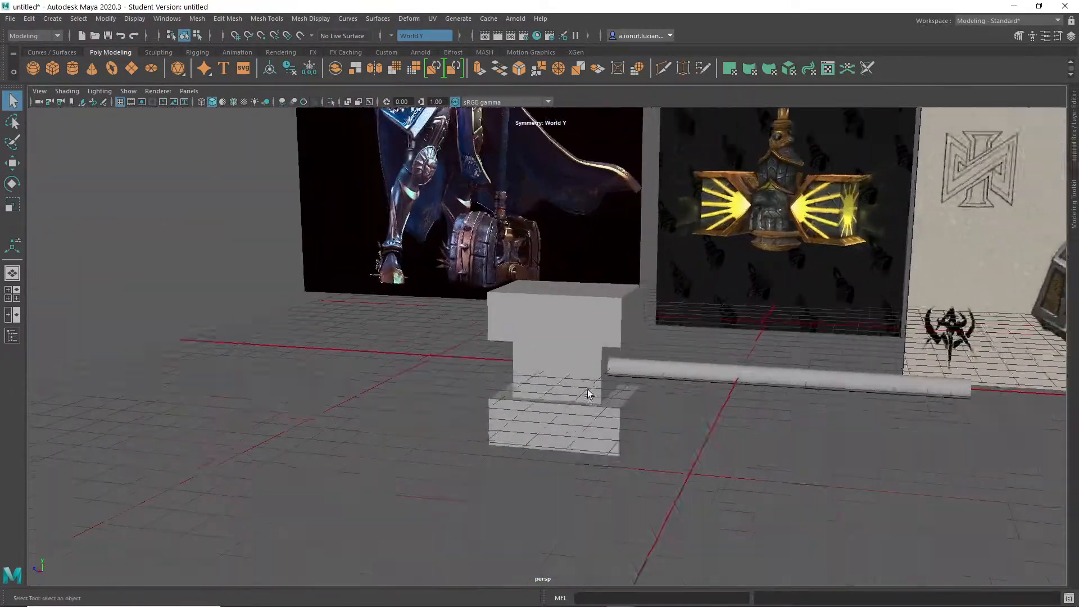
pyautogui.scroll(3, 586, 349)
pyautogui.moveTo(570, 286); pyautogui.dragTo(573, 262)
pyautogui.hotkey('ctrl', 'z')
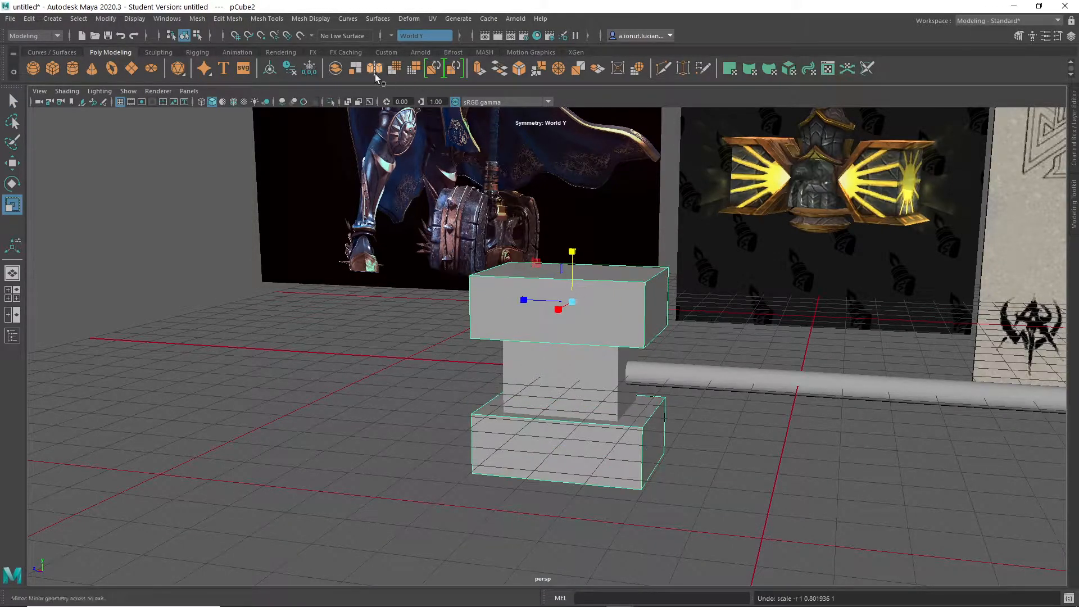
# - Center the pivot of the mirrored caps and scale them along Y to fit around the head block
pyautogui.click(270, 70)
pyautogui.moveTo(575, 326); pyautogui.dragTo(569, 329)
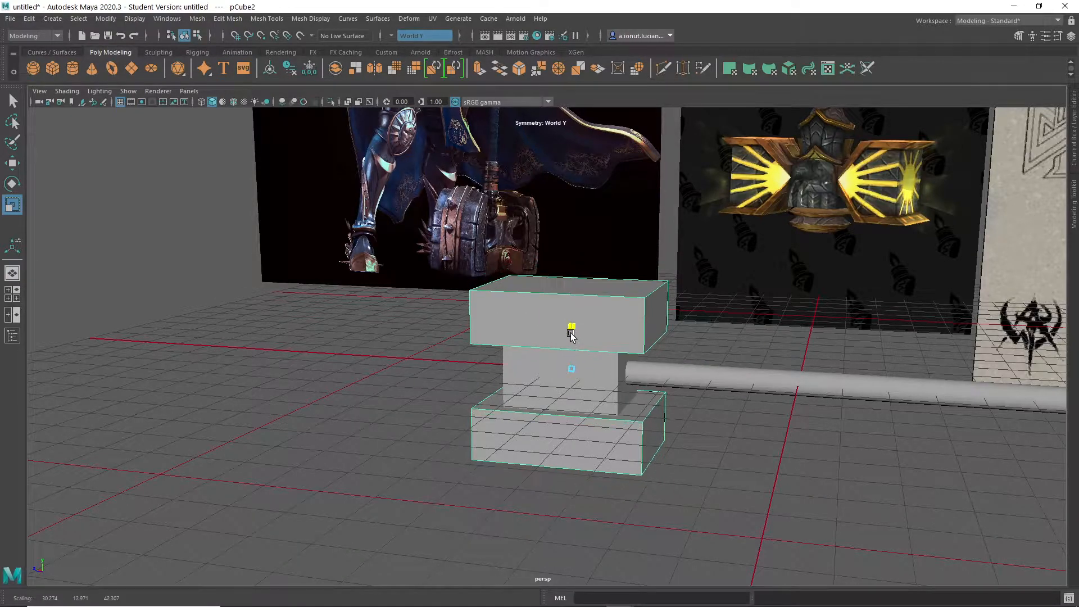
pyautogui.keyDown('alt'); pyautogui.moveTo(640, 411); pyautogui.dragTo(598, 455); pyautogui.keyUp('alt')
pyautogui.keyDown('alt'); pyautogui.moveTo(481, 445); pyautogui.dragTo(603, 435); pyautogui.keyUp('alt')
pyautogui.scroll(1, 603, 434)
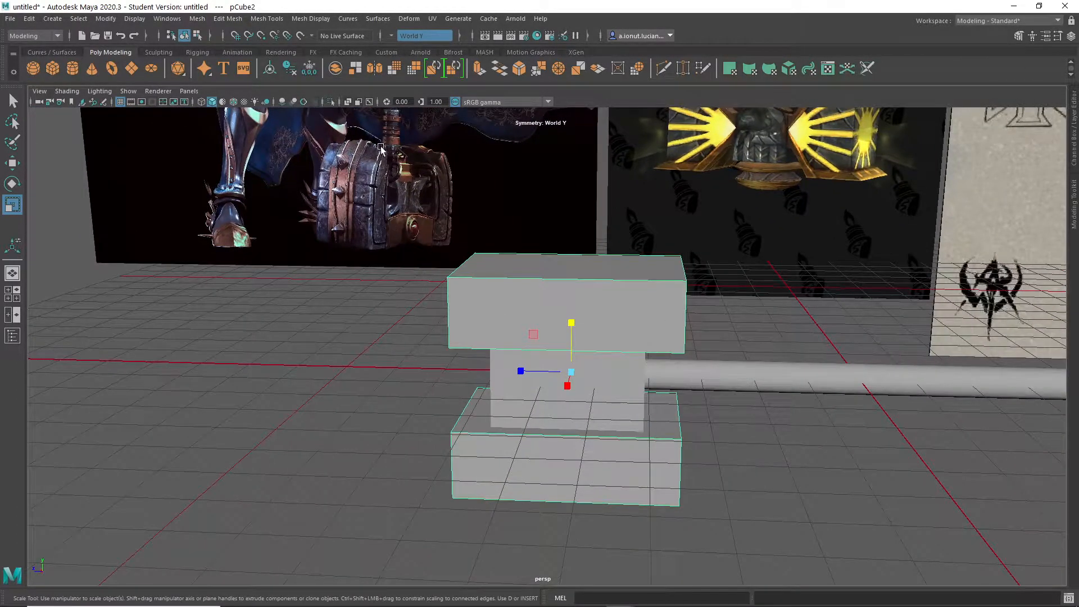
pyautogui.keyDown('alt'); pyautogui.moveTo(558, 266); pyautogui.dragTo(577, 269); pyautogui.keyUp('alt')
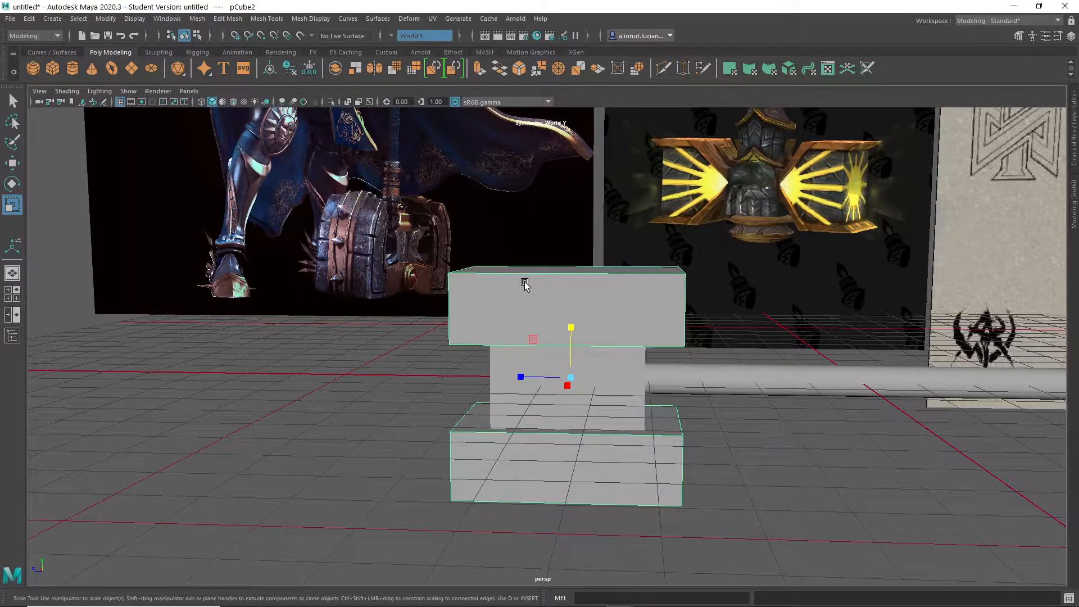
pyautogui.keyDown('alt'); pyautogui.moveTo(615, 323); pyautogui.dragTo(578, 301); pyautogui.keyUp('alt')
# - Try bevelling the handle-side outer edges of both caps with World Y symmetry
pyautogui.press('q')
pyautogui.moveTo(618, 275); pyautogui.dragTo(618, 252, button='right')
pyautogui.click(639, 312)
pyautogui.keyDown('alt'); pyautogui.moveTo(654, 313); pyautogui.dragTo(548, 298); pyautogui.keyUp('alt')
pyautogui.keyDown('shift'); pyautogui.moveTo(548, 298); pyautogui.dragTo(807, 309, button='right'); pyautogui.keyUp('shift')
pyautogui.moveTo(911, 200)
pyautogui.mouseDown()
pyautogui.moveTo(940, 201)
pyautogui.moveTo(905, 182)
pyautogui.moveTo(890, 200)
pyautogui.mouseUp()
# - Try rounding an edge of the caps' new chamfer with a second bevel, fraction 0.5 and 2 segments
pyautogui.keyDown('alt'); pyautogui.moveTo(702, 247); pyautogui.dragTo(601, 286); pyautogui.keyUp('alt')
pyautogui.click(577, 252)
pyautogui.keyDown('shift'); pyautogui.moveTo(589, 288); pyautogui.dragTo(633, 288, button='right'); pyautogui.keyUp('shift')
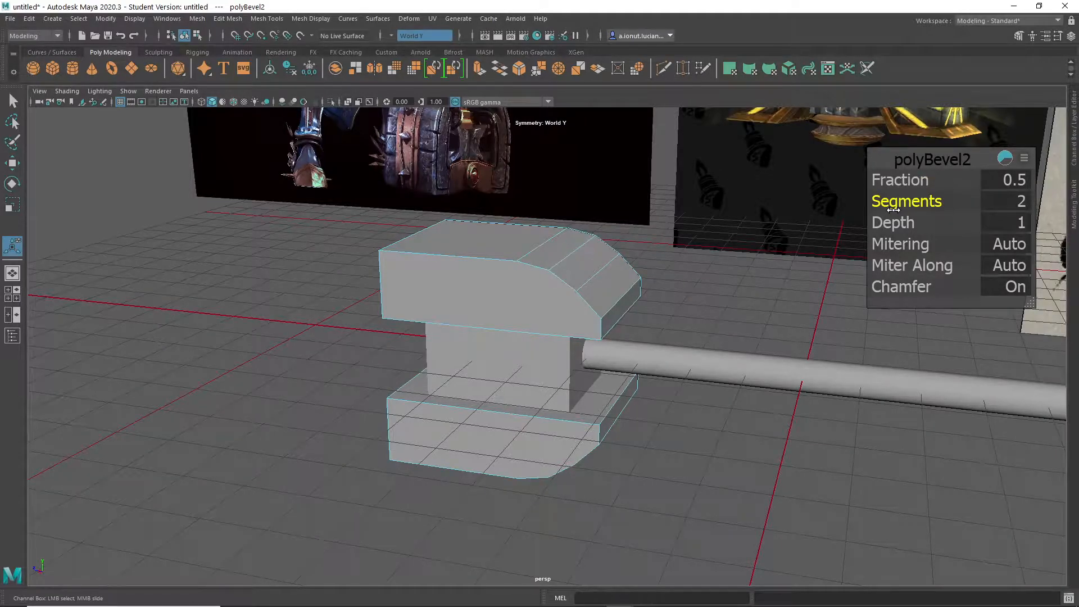
# - Undo the trial bevels on both caps and return to object mode
pyautogui.keyDown('alt'); pyautogui.moveTo(722, 324); pyautogui.dragTo(681, 315); pyautogui.keyUp('alt')
pyautogui.hotkey('ctrl', 'z')
pyautogui.hotkey('ctrl', 'z')
pyautogui.hotkey('ctrl', 'z')
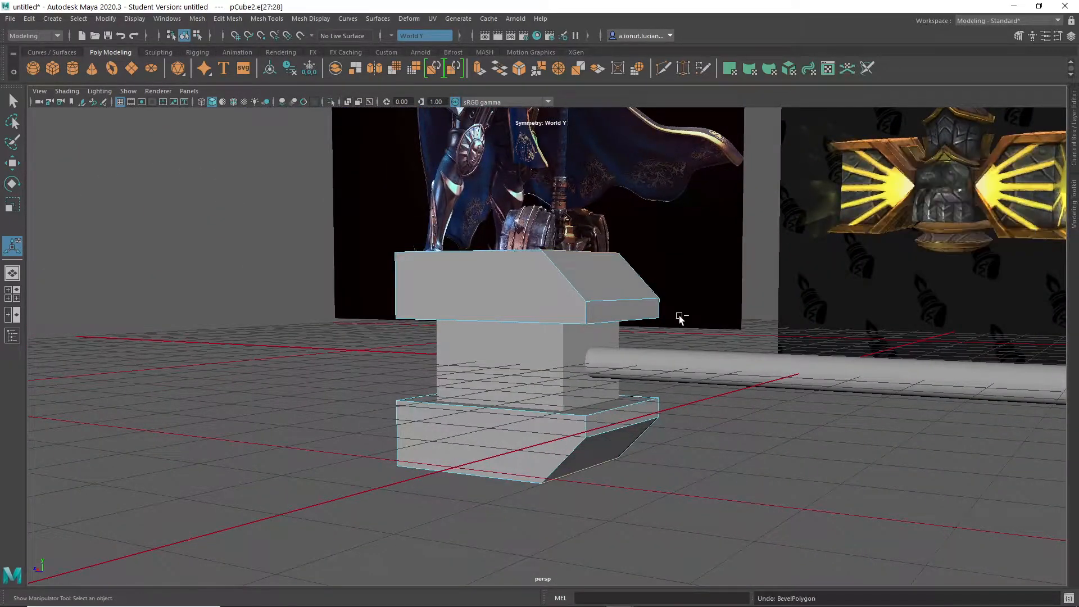
pyautogui.hotkey('ctrl', 'z')
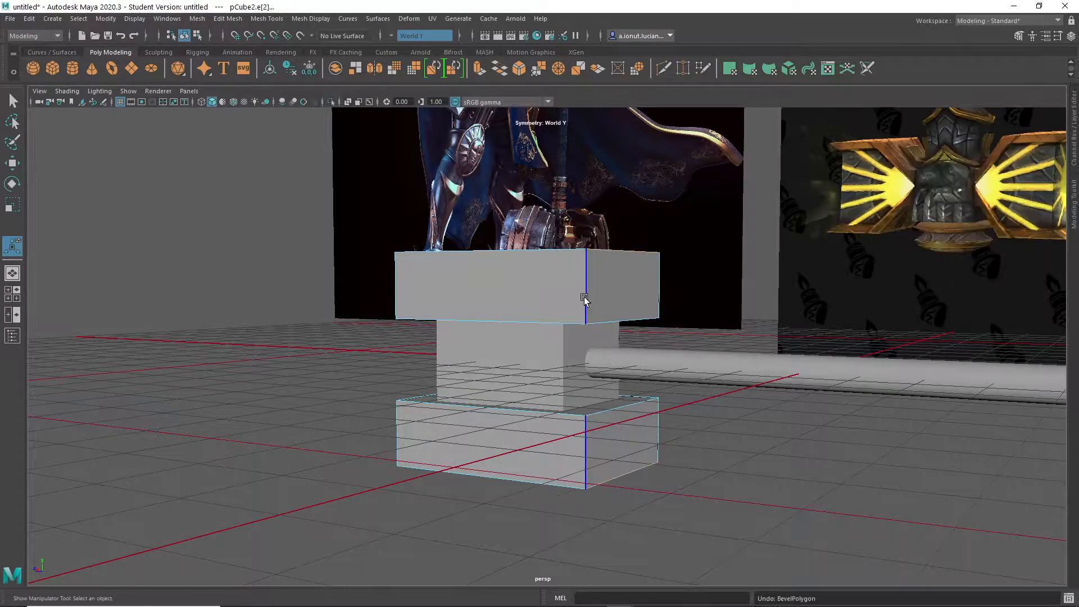
pyautogui.keyDown('alt'); pyautogui.moveTo(586, 298); pyautogui.dragTo(607, 322); pyautogui.keyUp('alt')
pyautogui.keyDown('alt'); pyautogui.moveTo(607, 322); pyautogui.dragTo(638, 313, button='middle'); pyautogui.keyUp('alt')
pyautogui.moveTo(616, 266); pyautogui.dragTo(627, 263, button='right')
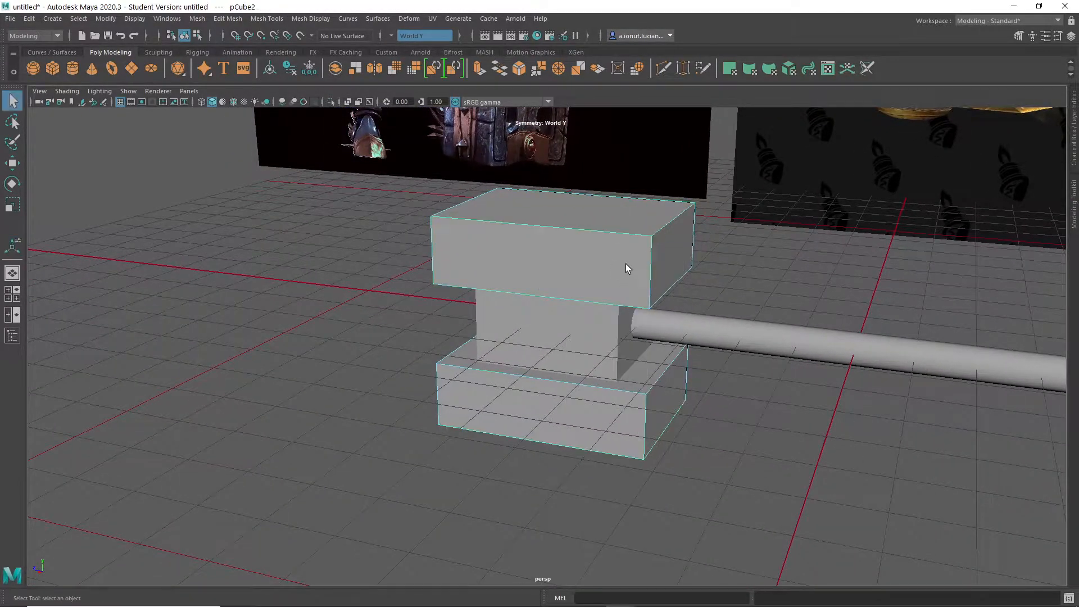
# - Connect the long edges of both caps with 5 evenly spaced segments using the Connect Tool
pyautogui.keyDown('alt'); pyautogui.moveTo(589, 278); pyautogui.dragTo(614, 270); pyautogui.keyUp('alt')
pyautogui.moveTo(586, 251); pyautogui.dragTo(585, 218, button='right')
pyautogui.moveTo(569, 168); pyautogui.dragTo(595, 270)
pyautogui.keyDown('shift'); pyautogui.rightClick(591, 220); pyautogui.keyUp('shift')
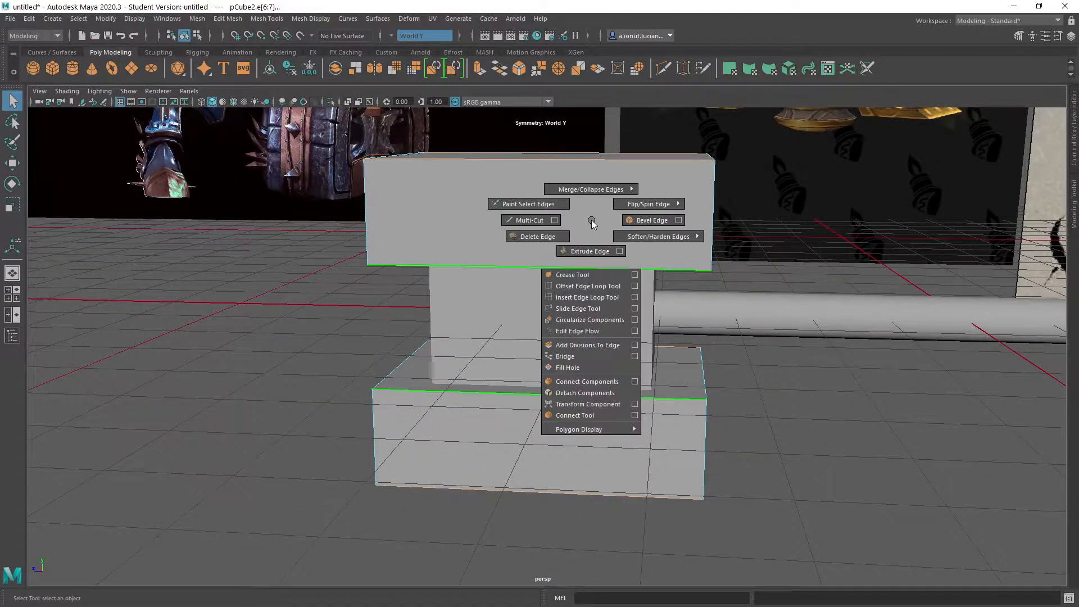
pyautogui.click(591, 414)
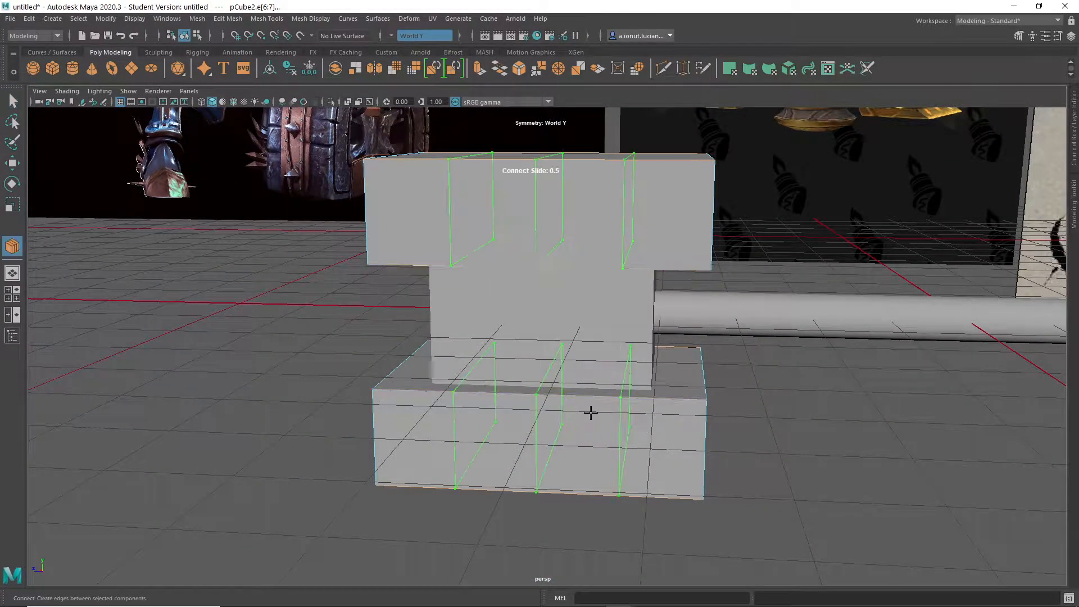
pyautogui.keyDown('ctrl'); pyautogui.moveTo(578, 216); pyautogui.dragTo(646, 228, button='middle'); pyautogui.keyUp('ctrl')
pyautogui.keyDown('alt'); pyautogui.moveTo(646, 229); pyautogui.dragTo(637, 242); pyautogui.keyUp('alt')
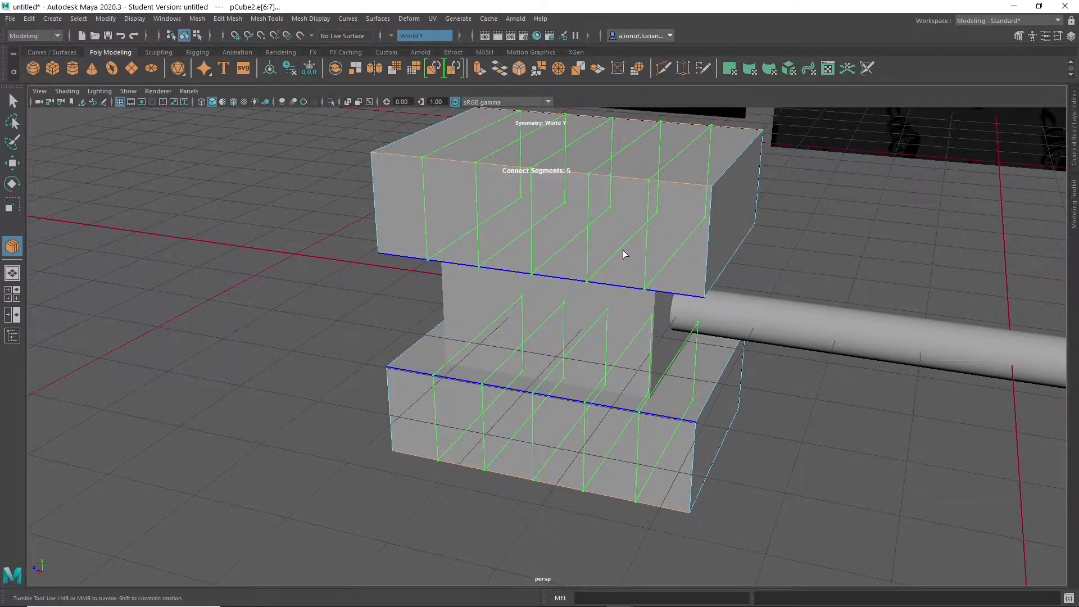
pyautogui.press('q')
# - Soft-select the handle-side outer edge of the caps with a falloff radius of about 24 and move it inward along Y
pyautogui.keyDown('alt'); pyautogui.moveTo(684, 241); pyautogui.dragTo(665, 205); pyautogui.keyUp('alt')
pyautogui.keyDown('alt'); pyautogui.moveTo(664, 205); pyautogui.dragTo(667, 261, button='middle'); pyautogui.keyUp('alt')
pyautogui.keyDown('alt'); pyautogui.moveTo(667, 262); pyautogui.dragTo(716, 257); pyautogui.keyUp('alt')
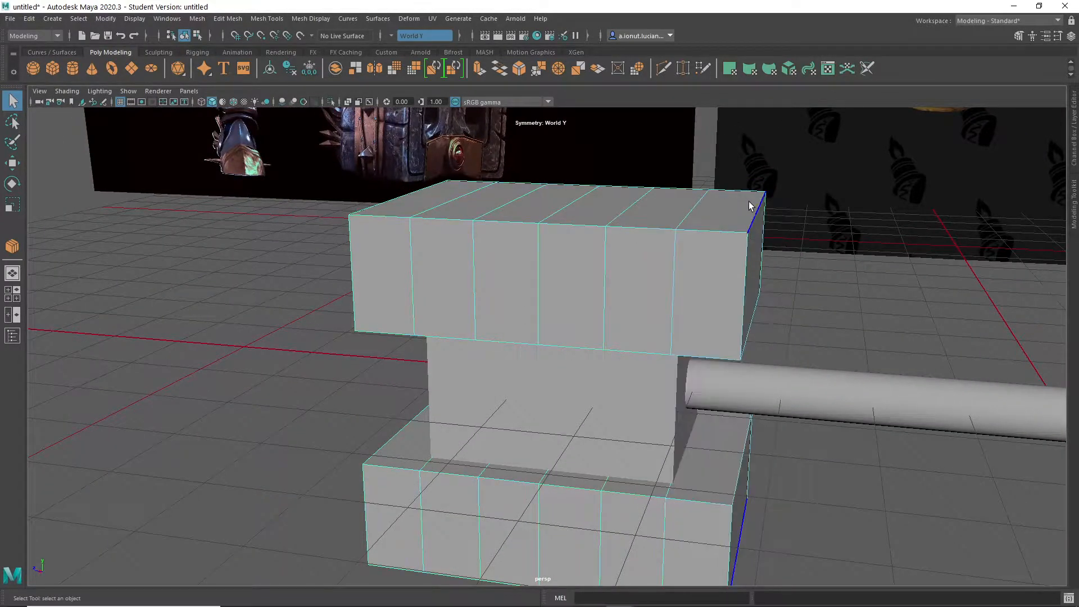
pyautogui.press('b')
pyautogui.moveTo(733, 236); pyautogui.dragTo(902, 297)
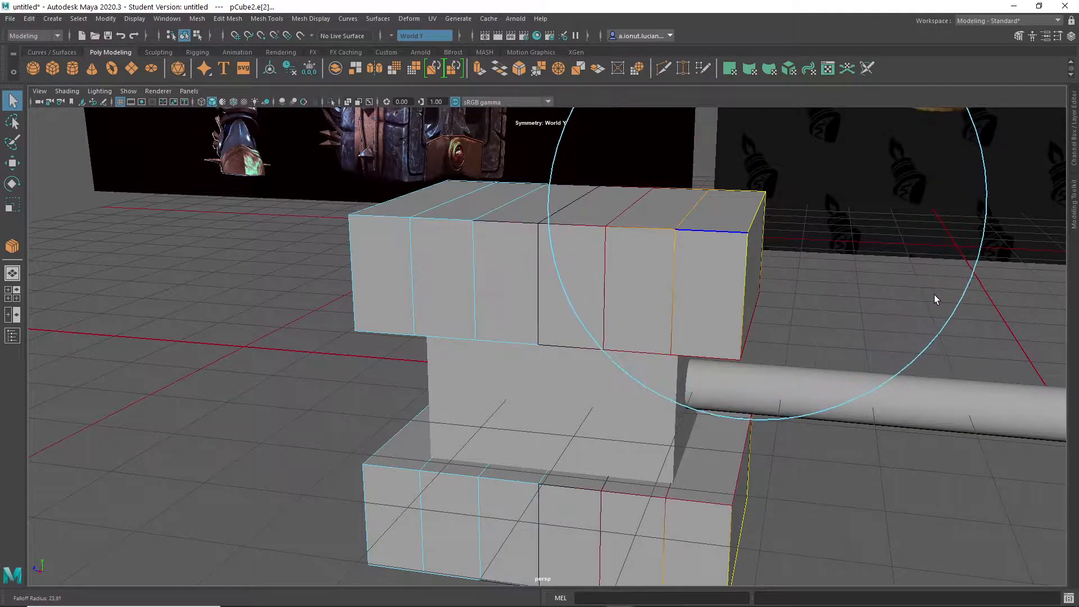
pyautogui.press('w')
pyautogui.moveTo(764, 157); pyautogui.dragTo(760, 187)
pyautogui.keyDown('alt'); pyautogui.moveTo(765, 253); pyautogui.dragTo(673, 324); pyautogui.keyUp('alt')
# - Adjust the height of individual outer-surface edges near the handle to round the caps' slope
pyautogui.click(677, 281)
pyautogui.keyDown('alt'); pyautogui.moveTo(678, 302); pyautogui.dragTo(689, 279); pyautogui.keyUp('alt')
pyautogui.keyDown('alt'); pyautogui.moveTo(689, 279); pyautogui.dragTo(702, 274, button='right'); pyautogui.keyUp('alt')
pyautogui.keyDown('alt'); pyautogui.moveTo(703, 274); pyautogui.dragTo(646, 341, button='middle'); pyautogui.keyUp('alt')
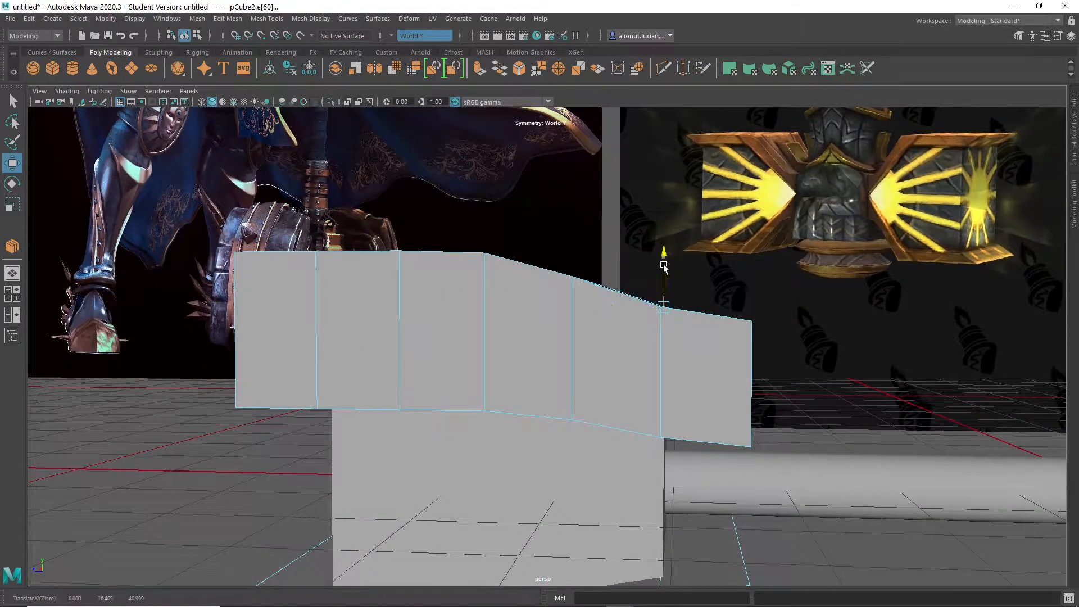
pyautogui.keyDown('alt'); pyautogui.moveTo(675, 252); pyautogui.dragTo(584, 274); pyautogui.keyUp('alt')
pyautogui.press('q')
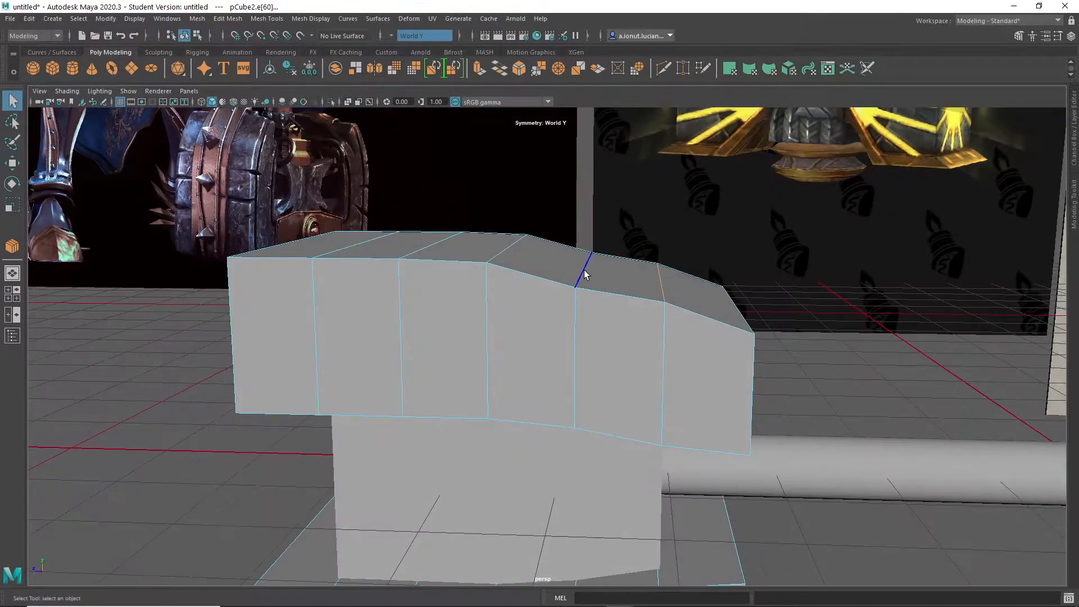
pyautogui.keyDown('alt'); pyautogui.moveTo(592, 207); pyautogui.dragTo(614, 378); pyautogui.keyUp('alt')
pyautogui.keyDown('alt'); pyautogui.moveTo(614, 379); pyautogui.dragTo(659, 348, button='right'); pyautogui.keyUp('alt')
pyautogui.keyDown('alt'); pyautogui.moveTo(659, 304); pyautogui.dragTo(651, 319); pyautogui.keyUp('alt')
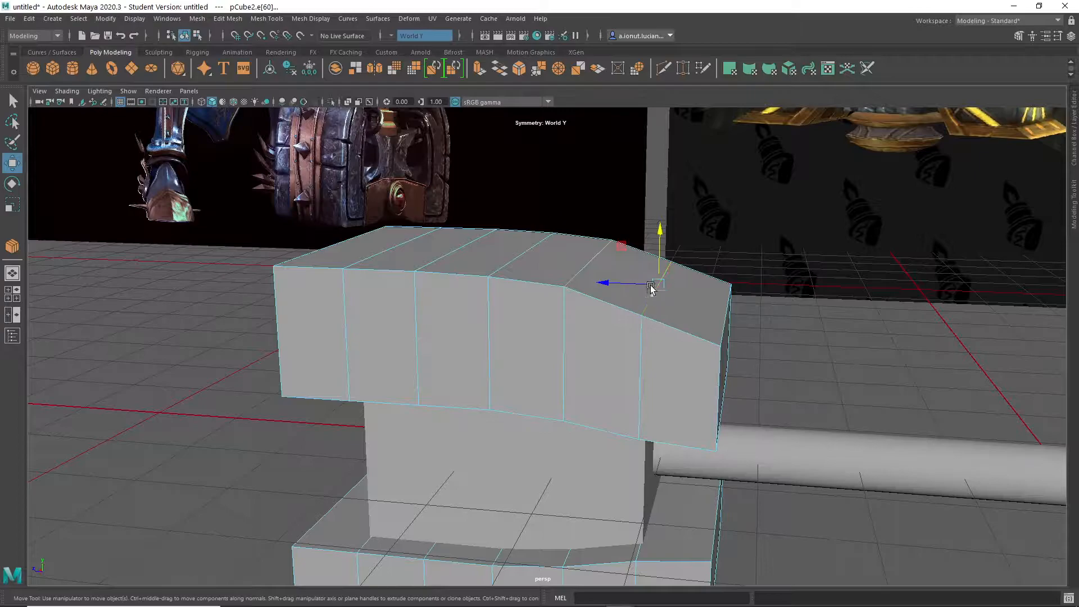
pyautogui.keyDown('alt'); pyautogui.moveTo(664, 225); pyautogui.dragTo(634, 245); pyautogui.keyUp('alt')
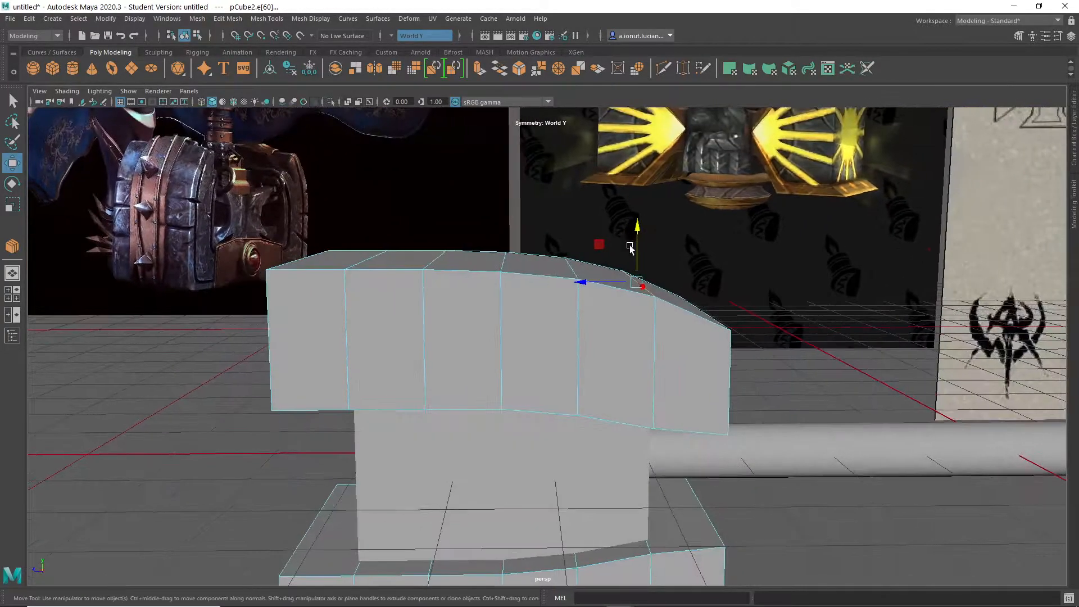
# - Select the four outer-surface faces farthest from the handle on both caps and move them along Y
pyautogui.moveTo(363, 251); pyautogui.dragTo(366, 278, button='right')
pyautogui.keyDown('alt'); pyautogui.moveTo(367, 279); pyautogui.dragTo(375, 309); pyautogui.keyUp('alt')
pyautogui.click(349, 258)
pyautogui.keyDown('shift'); pyautogui.click(444, 263); pyautogui.keyUp('shift')
pyautogui.keyDown('alt'); pyautogui.moveTo(443, 263); pyautogui.dragTo(448, 221); pyautogui.keyUp('alt')
pyautogui.press('w')
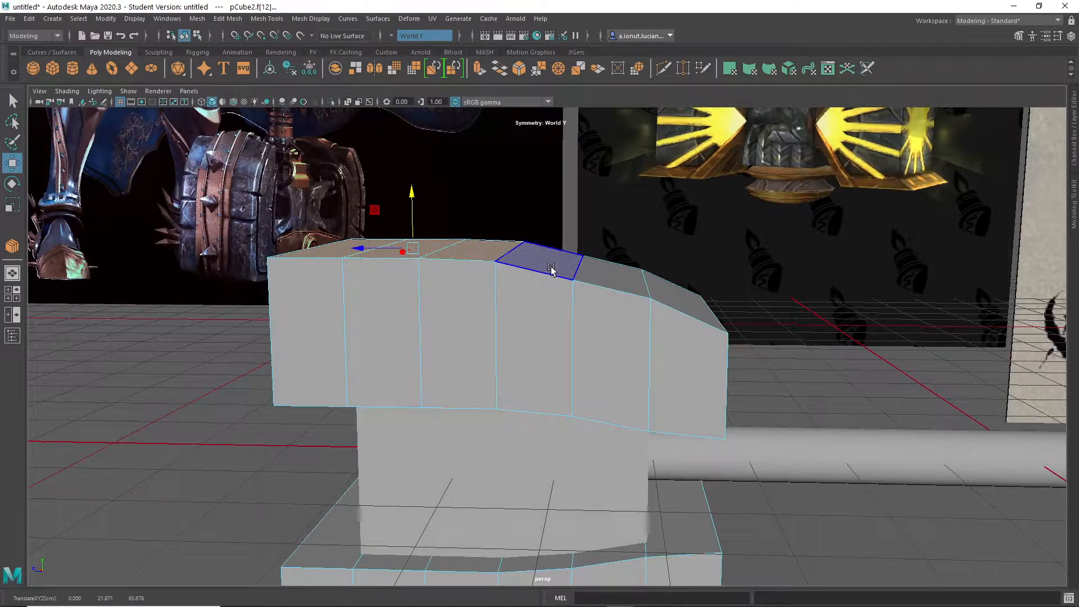
pyautogui.press('q')
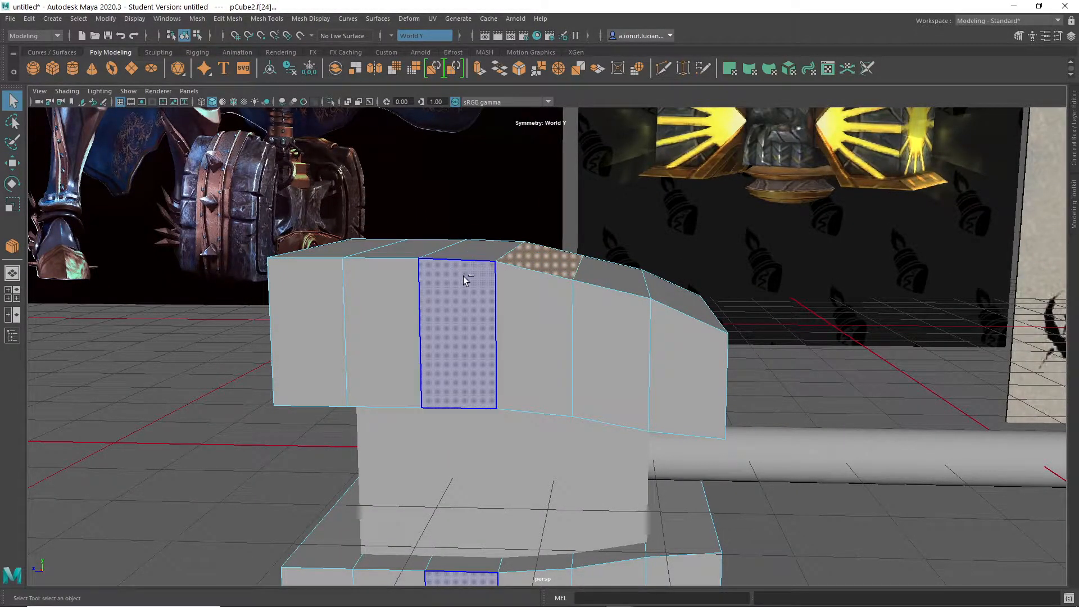
pyautogui.hotkey('ctrl', 'z')
pyautogui.keyDown('shift'); pyautogui.click(528, 256); pyautogui.keyUp('shift')
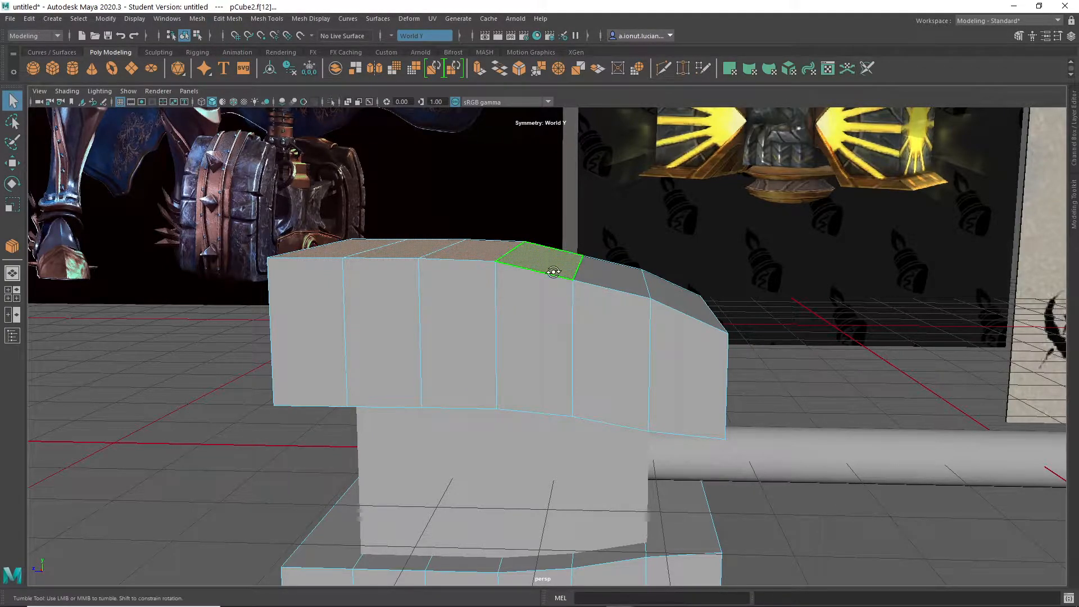
pyautogui.keyDown('alt'); pyautogui.moveTo(535, 265); pyautogui.dragTo(554, 286); pyautogui.keyUp('alt')
pyautogui.press('w')
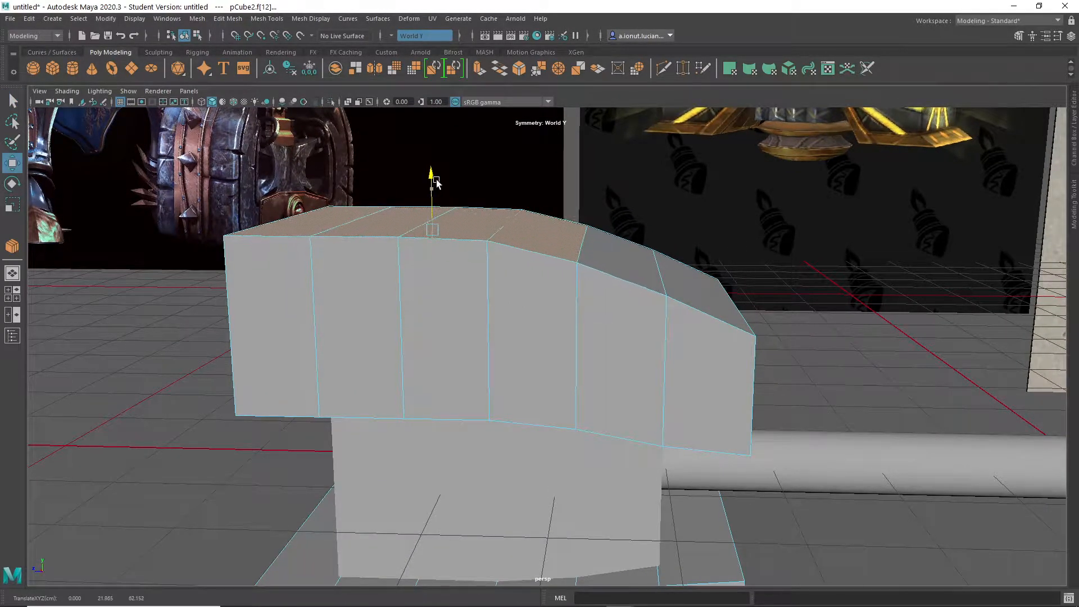
pyautogui.keyDown('alt'); pyautogui.moveTo(436, 180); pyautogui.dragTo(511, 341); pyautogui.keyUp('alt')
# - Return the caps to object mode and isolate them in the view
pyautogui.press('q')
pyautogui.keyDown('alt'); pyautogui.moveTo(621, 332); pyautogui.dragTo(674, 337); pyautogui.keyUp('alt')
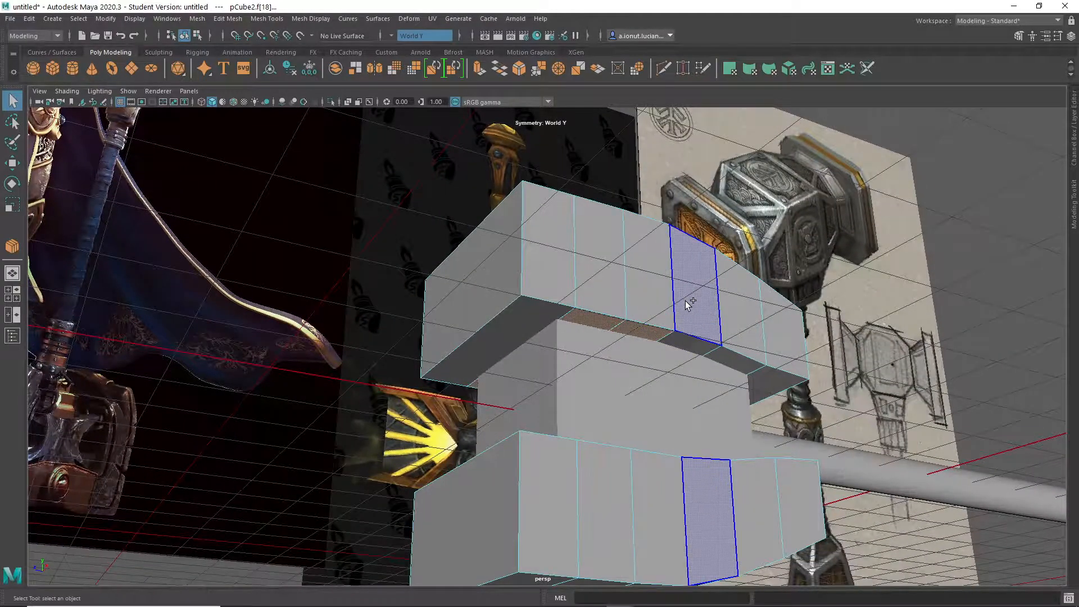
pyautogui.moveTo(685, 285); pyautogui.dragTo(727, 272, button='right')
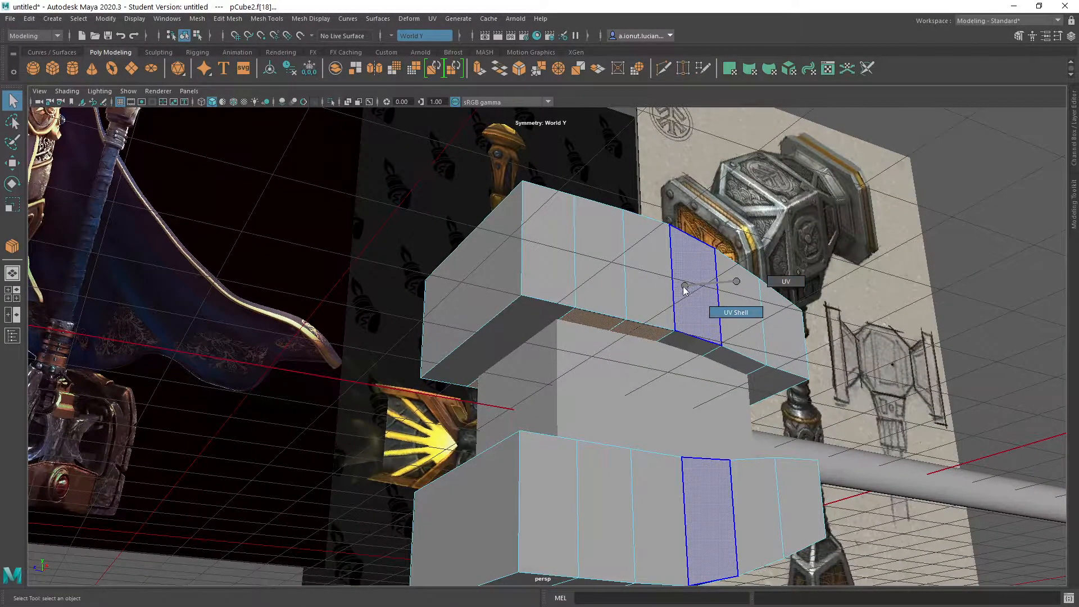
pyautogui.rightClick(685, 288)
pyautogui.click(721, 272)
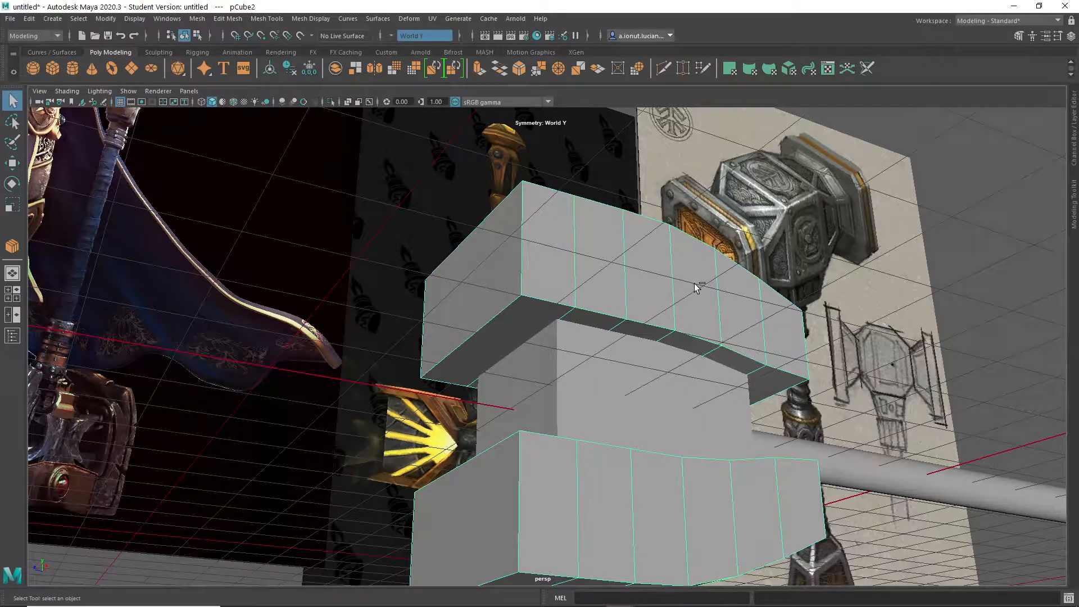
pyautogui.hotkey('ctrl', '1')
pyautogui.hotkey('ctrl', '1')
pyautogui.hotkey('ctrl', '1')
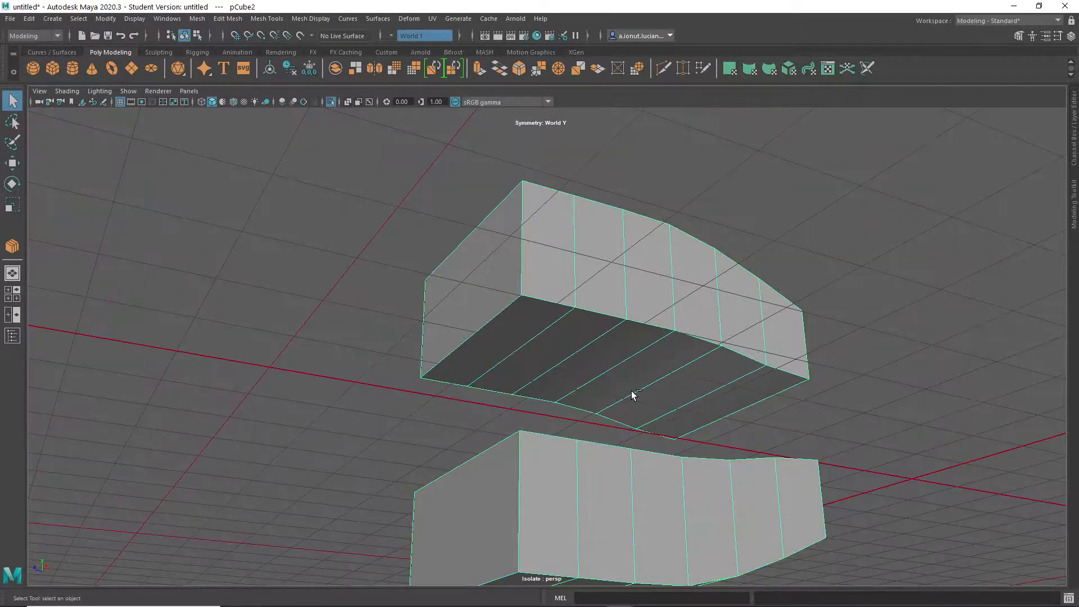
# - Bridge the selected facing inner faces of the two caps and bring the other objects back into view
pyautogui.rightClick(575, 286)
pyautogui.click(574, 318)
pyautogui.keyDown('alt'); pyautogui.moveTo(628, 343); pyautogui.dragTo(605, 425); pyautogui.keyUp('alt')
pyautogui.keyDown('shift'); pyautogui.rightClick(605, 382); pyautogui.keyUp('shift')
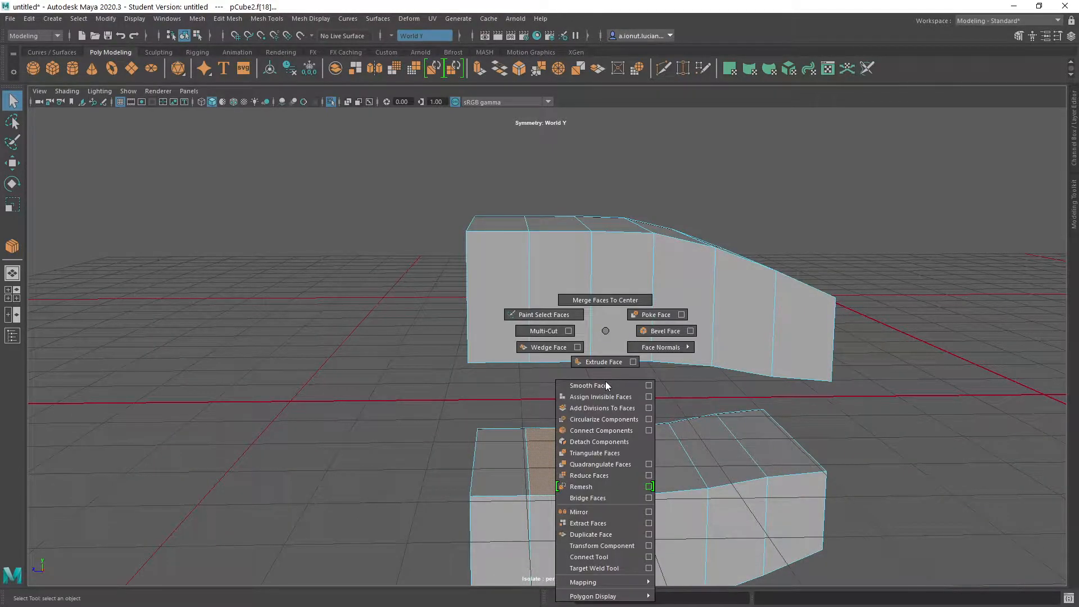
pyautogui.click(587, 497)
pyautogui.keyDown('alt'); pyautogui.moveTo(609, 493); pyautogui.dragTo(626, 342); pyautogui.keyUp('alt')
pyautogui.moveTo(626, 285); pyautogui.dragTo(687, 275, button='right')
pyautogui.hotkey('ctrl', '1')
# - Bevel the inner edges of both caps at the end opposite the handle with fraction 0.65
pyautogui.keyDown('alt'); pyautogui.moveTo(688, 308); pyautogui.dragTo(590, 360); pyautogui.keyUp('alt')
pyautogui.scroll(-3, 644, 305)
pyautogui.click(568, 373)
pyautogui.keyDown('alt'); pyautogui.moveTo(578, 406); pyautogui.dragTo(685, 382, button='middle'); pyautogui.keyUp('alt')
pyautogui.scroll(3, 643, 387)
pyautogui.scroll(3, 684, 383)
pyautogui.moveTo(684, 382)
pyautogui.keyDown('alt'); pyautogui.mouseDown()
pyautogui.moveTo(665, 378)
pyautogui.moveTo(672, 390)
pyautogui.moveTo(686, 390)
pyautogui.moveTo(677, 379)
pyautogui.mouseUp(); pyautogui.keyUp('alt')
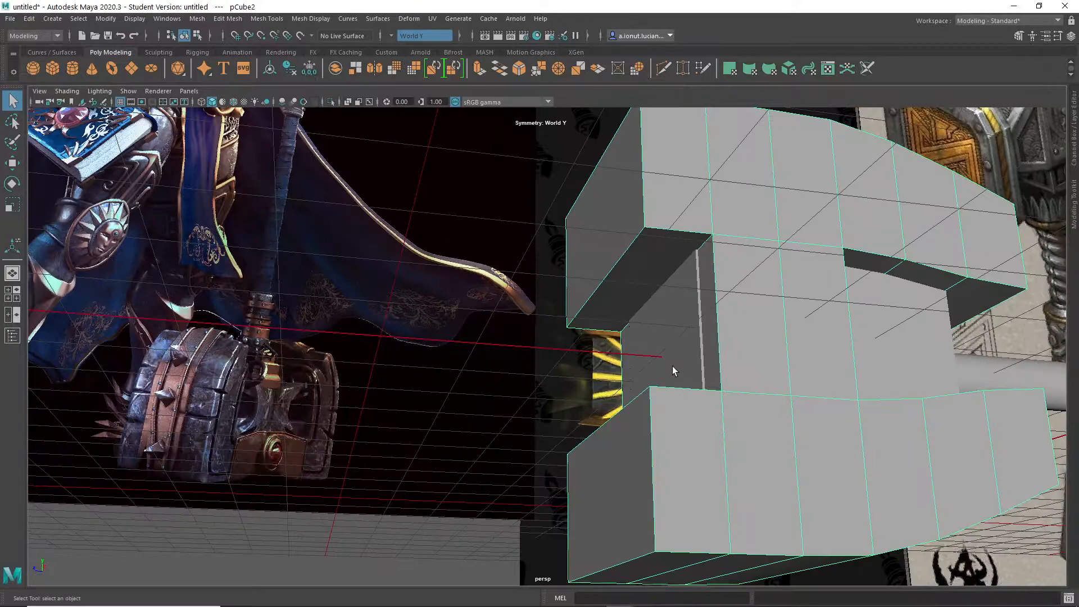
pyautogui.click(623, 247)
pyautogui.keyDown('shift'); pyautogui.moveTo(720, 307); pyautogui.dragTo(792, 313, button='right'); pyautogui.keyUp('shift')
pyautogui.moveTo(792, 313)
pyautogui.mouseDown(button='middle')
pyautogui.moveTo(800, 320)
pyautogui.moveTo(784, 324)
pyautogui.mouseUp(button='middle')
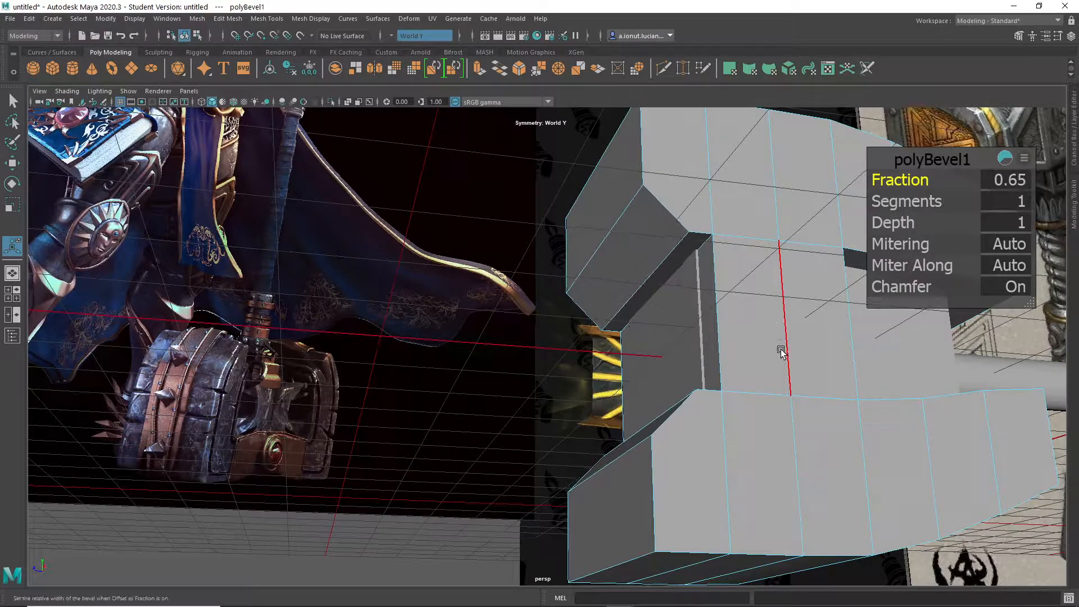
# - Select the side faces of the bridge between the two caps
pyautogui.scroll(-6, 781, 347)
pyautogui.keyDown('alt'); pyautogui.moveTo(711, 374); pyautogui.dragTo(638, 323); pyautogui.keyUp('alt')
pyautogui.scroll(4, 701, 388)
pyautogui.moveTo(730, 337); pyautogui.dragTo(718, 354, button='right')
pyautogui.keyDown('alt'); pyautogui.moveTo(741, 361); pyautogui.dragTo(482, 313); pyautogui.keyUp('alt')
pyautogui.scroll(5, 693, 358)
pyautogui.scroll(-4, 693, 354)
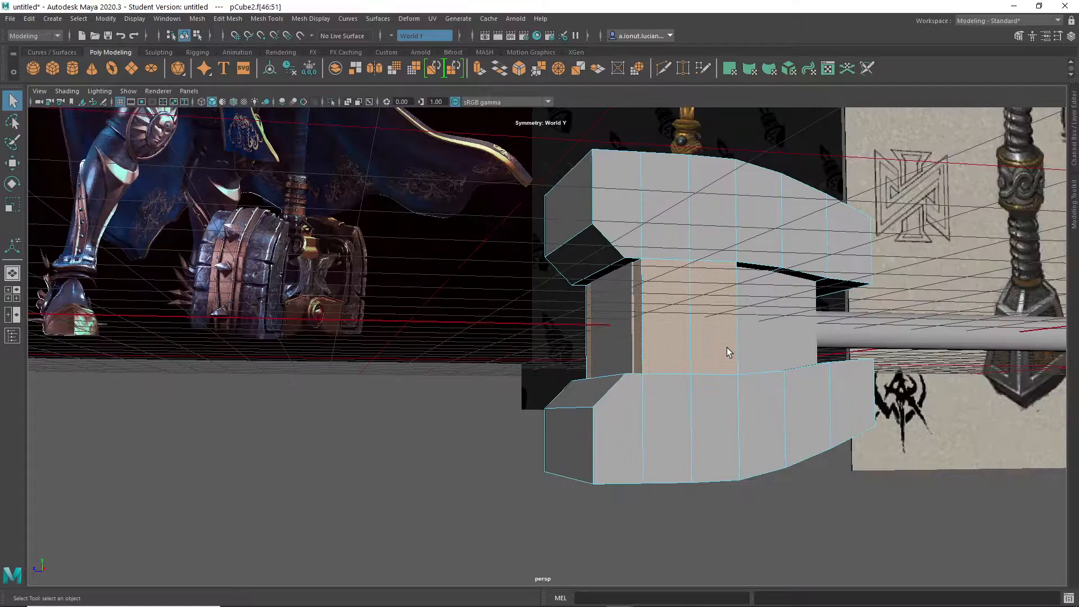
# - Compare the hammer head's proportions with the reference images
pyautogui.scroll(-3, 769, 357)
pyautogui.keyDown('alt'); pyautogui.moveTo(774, 357); pyautogui.dragTo(607, 531, button='middle'); pyautogui.keyUp('alt')
pyautogui.scroll(-3, 596, 458)
pyautogui.scroll(-3, 597, 452)
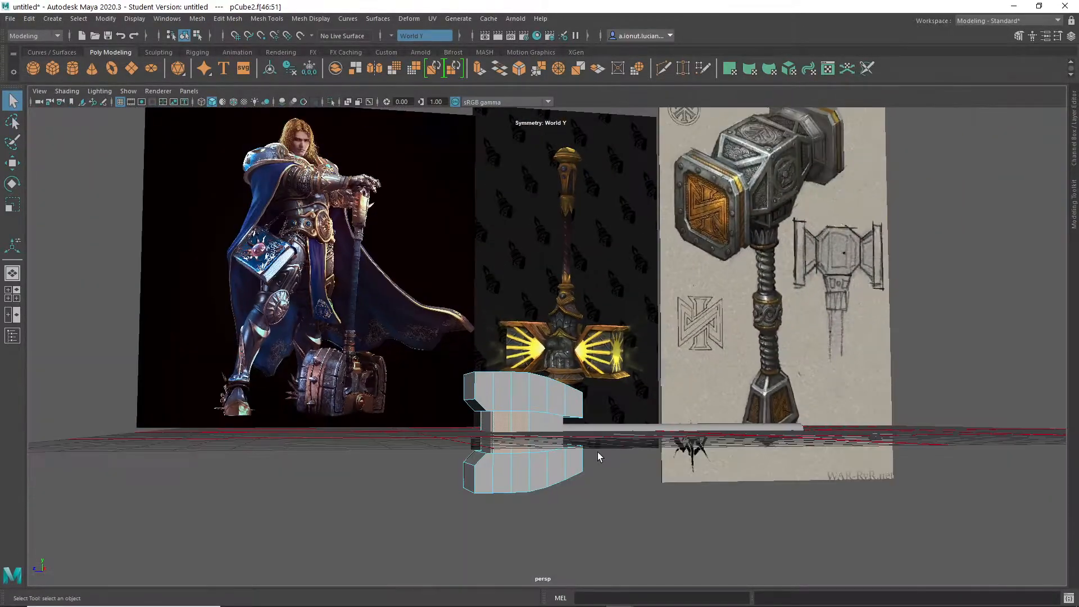
pyautogui.keyDown('alt'); pyautogui.moveTo(599, 454); pyautogui.dragTo(626, 421, button='middle'); pyautogui.keyUp('alt')
pyautogui.scroll(8, 612, 442)
pyautogui.keyDown('alt'); pyautogui.moveTo(564, 486); pyautogui.dragTo(624, 341, button='middle'); pyautogui.keyUp('alt')
pyautogui.scroll(4, 625, 338)
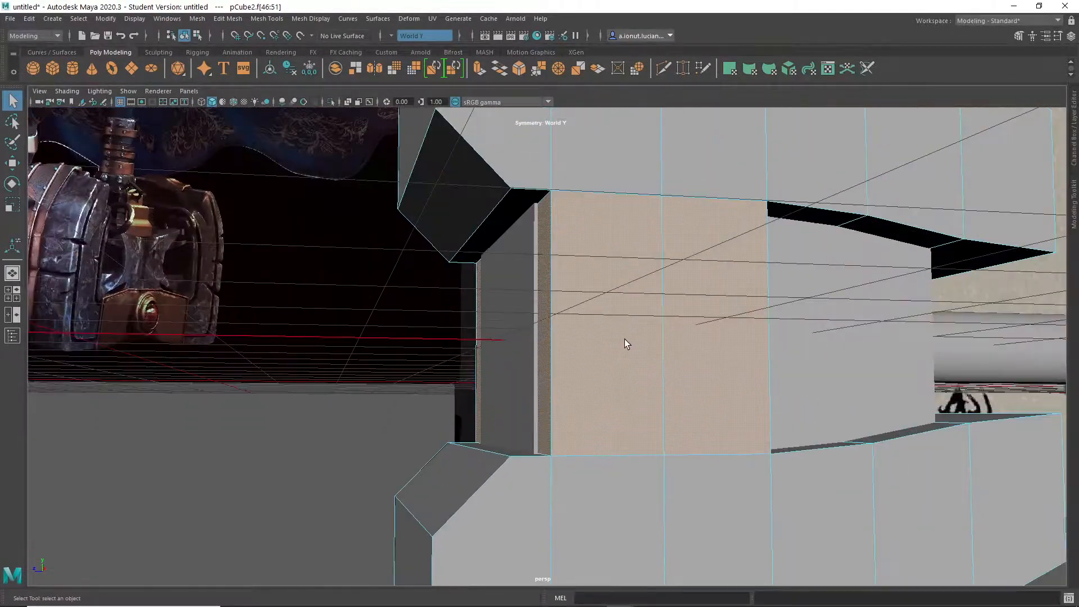
# - Extrude the bridge's side faces inward with a thickness of -2.4 and return to object mode
pyautogui.keyDown('alt'); pyautogui.moveTo(563, 326); pyautogui.dragTo(605, 321); pyautogui.keyUp('alt')
pyautogui.click(679, 305)
pyautogui.hotkey('ctrl', 'z')
pyautogui.keyDown('alt'); pyautogui.moveTo(742, 306); pyautogui.dragTo(493, 299); pyautogui.keyUp('alt')
pyautogui.hotkey('ctrl', 'z')
pyautogui.keyDown('shift'); pyautogui.rightClick(500, 291); pyautogui.keyUp('shift')
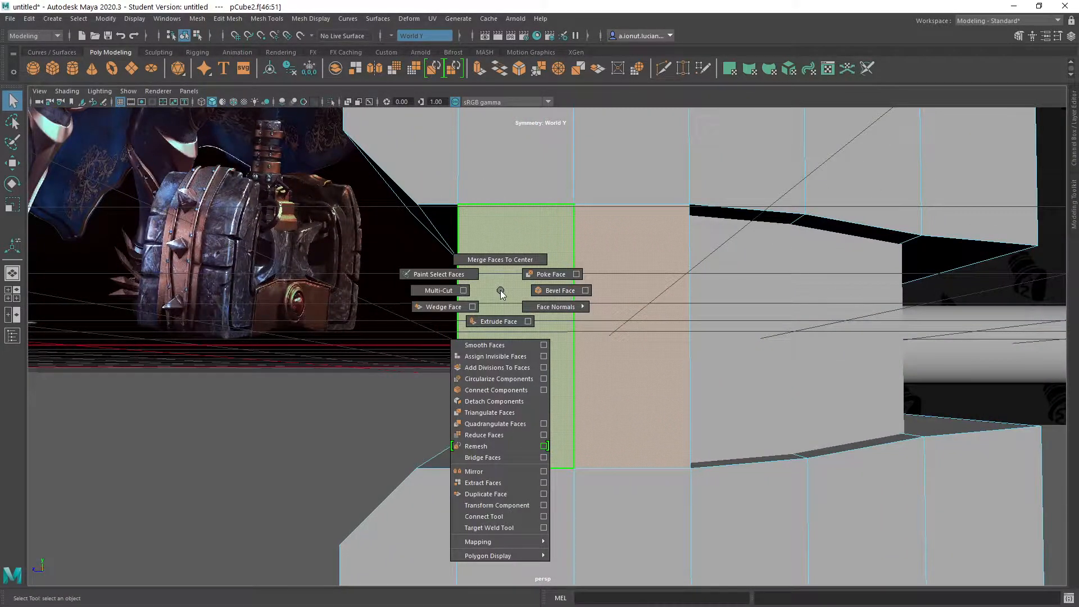
pyautogui.click(498, 319)
pyautogui.keyDown('alt'); pyautogui.moveTo(564, 365); pyautogui.dragTo(412, 309); pyautogui.keyUp('alt')
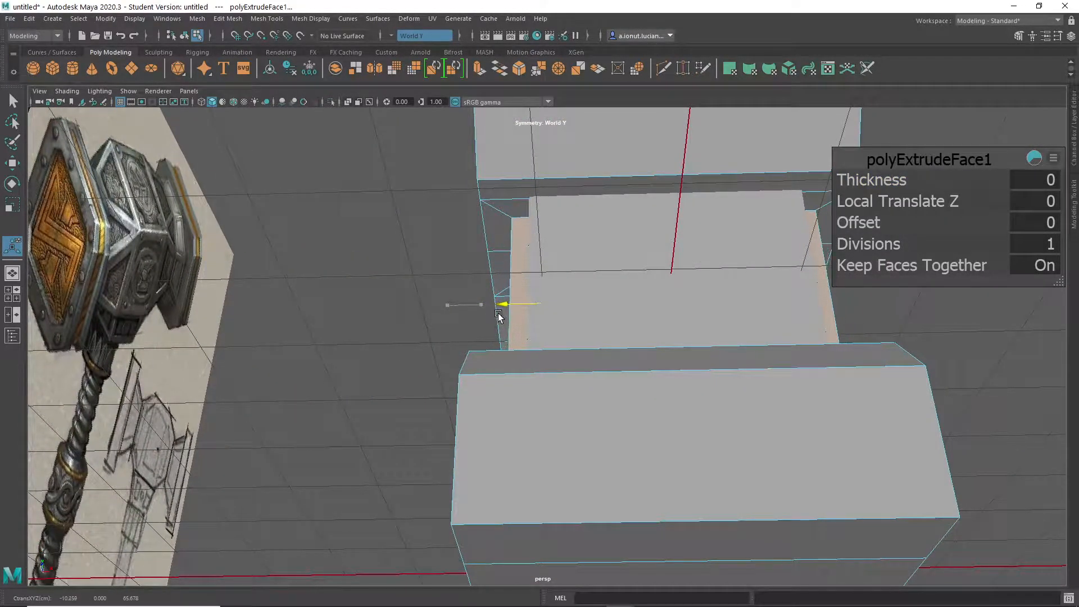
pyautogui.keyDown('alt'); pyautogui.moveTo(503, 331); pyautogui.dragTo(641, 378); pyautogui.keyUp('alt')
pyautogui.hotkey('ctrl', 'z')
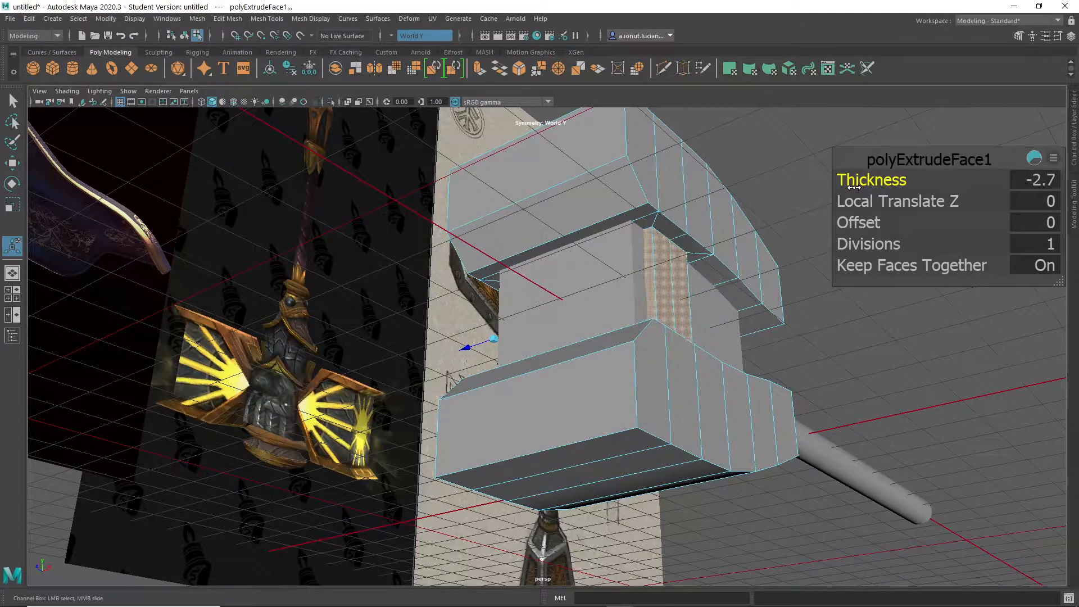
pyautogui.keyDown('alt'); pyautogui.moveTo(646, 220); pyautogui.dragTo(622, 241); pyautogui.keyUp('alt')
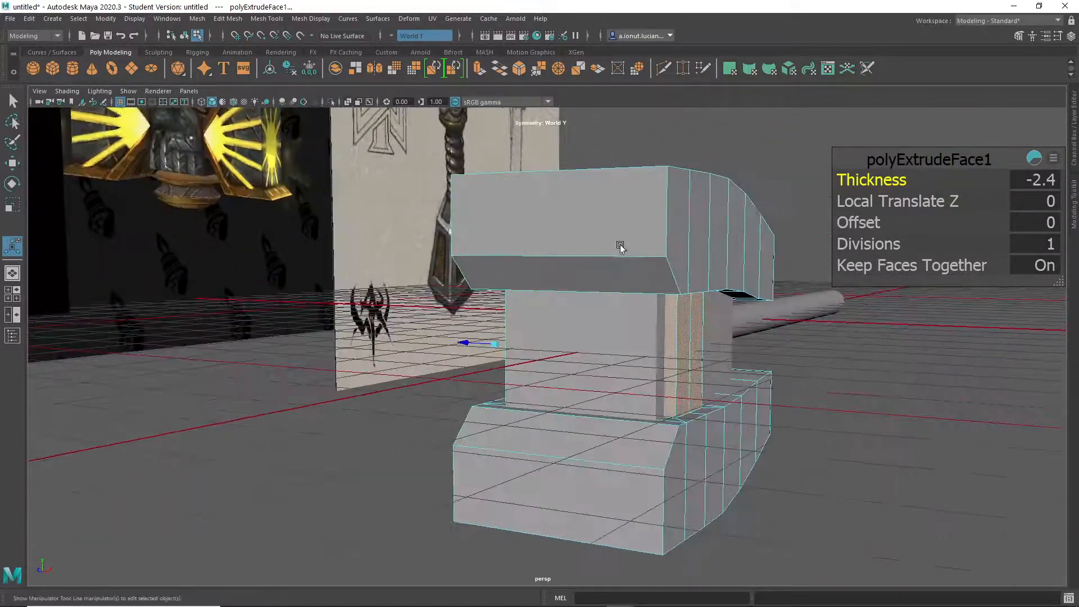
pyautogui.moveTo(625, 228); pyautogui.dragTo(668, 213, button='right')
pyautogui.keyDown('alt'); pyautogui.moveTo(668, 214); pyautogui.dragTo(672, 462); pyautogui.keyUp('alt')
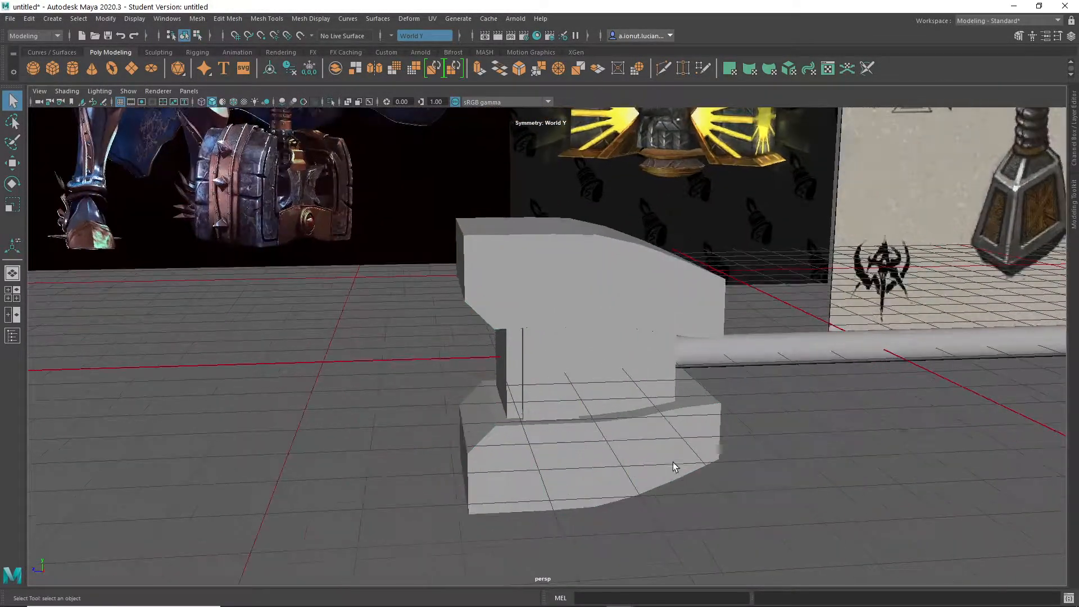
pyautogui.click(579, 286)
pyautogui.keyDown('alt'); pyautogui.moveTo(578, 285); pyautogui.dragTo(600, 333); pyautogui.keyUp('alt')
pyautogui.moveTo(561, 285); pyautogui.dragTo(560, 349, button='right')
pyautogui.click(566, 378)
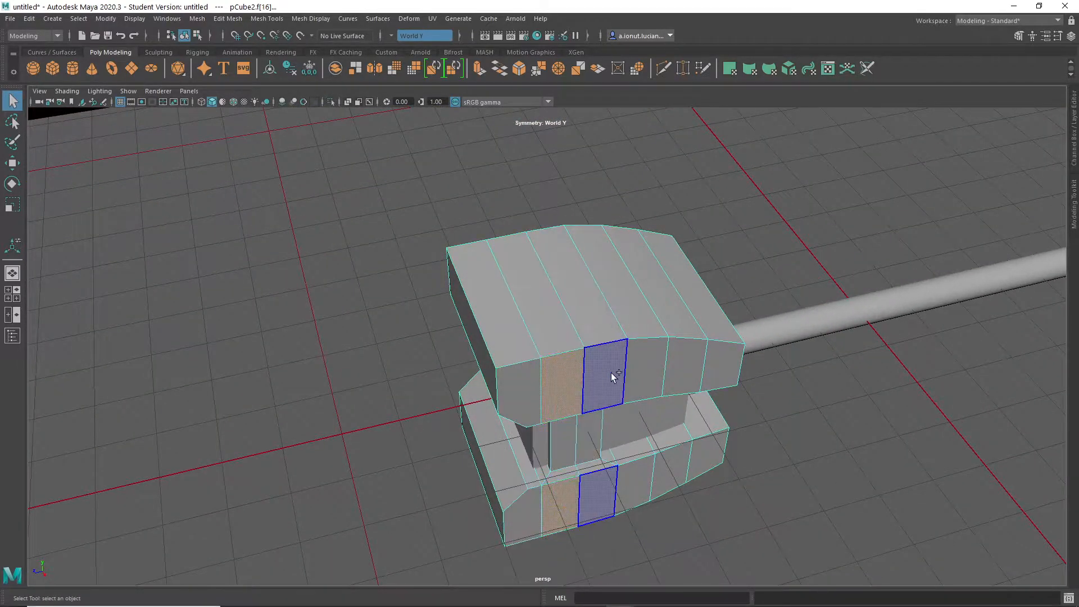
pyautogui.keyDown('shift'); pyautogui.click(612, 373); pyautogui.keyUp('shift')
pyautogui.keyDown('alt'); pyautogui.moveTo(638, 372); pyautogui.dragTo(751, 388); pyautogui.keyUp('alt')
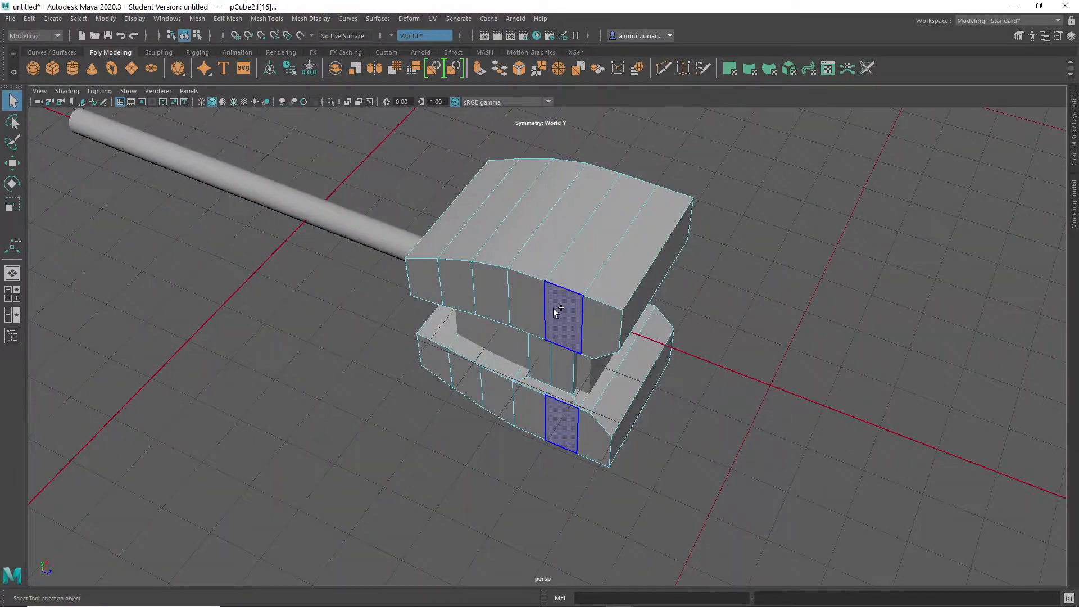
pyautogui.keyDown('shift'); pyautogui.click(493, 295); pyautogui.keyUp('shift')
pyautogui.keyDown('alt'); pyautogui.moveTo(493, 295); pyautogui.dragTo(433, 322); pyautogui.keyUp('alt')
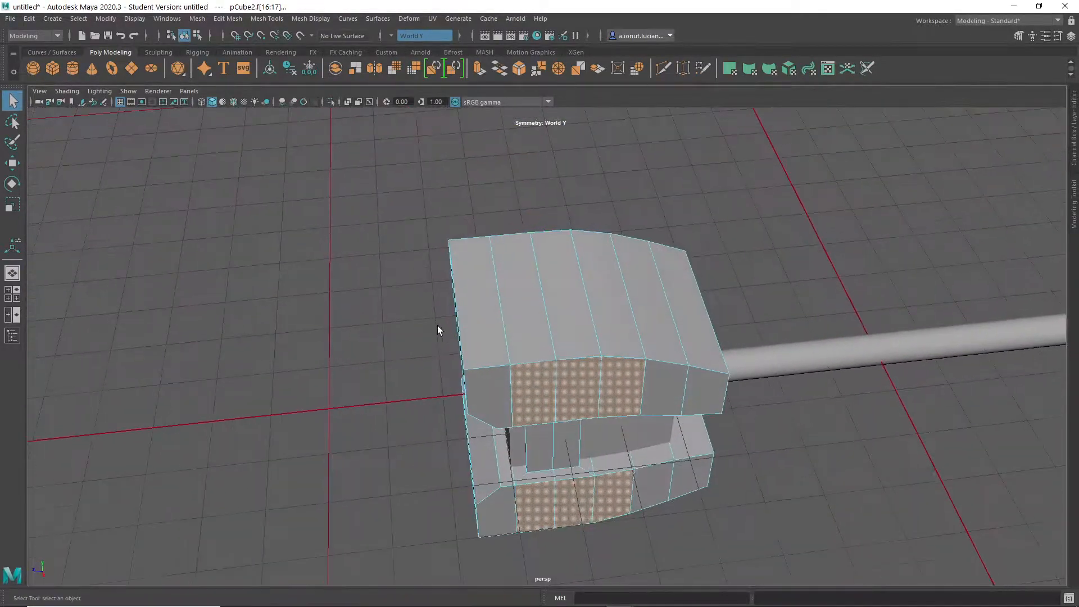
pyautogui.keyDown('alt'); pyautogui.moveTo(537, 371); pyautogui.dragTo(571, 342); pyautogui.keyUp('alt')
pyautogui.press('q')
# - Select the two middle vertical edges on the sides of the caps and scale them along X
pyautogui.rightClick(570, 339)
pyautogui.moveTo(569, 322); pyautogui.dragTo(516, 286, button='right')
pyautogui.moveTo(579, 329); pyautogui.dragTo(571, 256, button='right')
pyautogui.doubleClick(567, 323)
pyautogui.keyDown('alt'); pyautogui.moveTo(617, 318); pyautogui.dragTo(623, 262); pyautogui.keyUp('alt')
pyautogui.keyDown('alt'); pyautogui.moveTo(451, 251); pyautogui.dragTo(402, 330); pyautogui.keyUp('alt')
pyautogui.moveTo(594, 249); pyautogui.dragTo(525, 457)
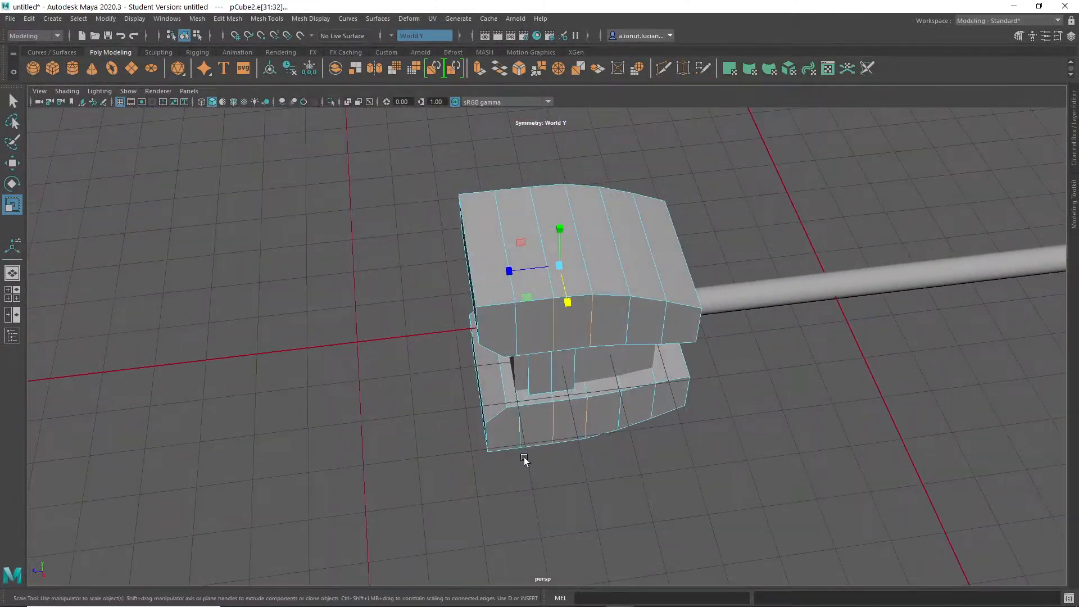
# - Select the vertical corner edges of the caps at the end opposite the handle
pyautogui.scroll(3, 458, 334)
pyautogui.press('q')
pyautogui.keyDown('alt'); pyautogui.moveTo(469, 360); pyautogui.dragTo(622, 337); pyautogui.keyUp('alt')
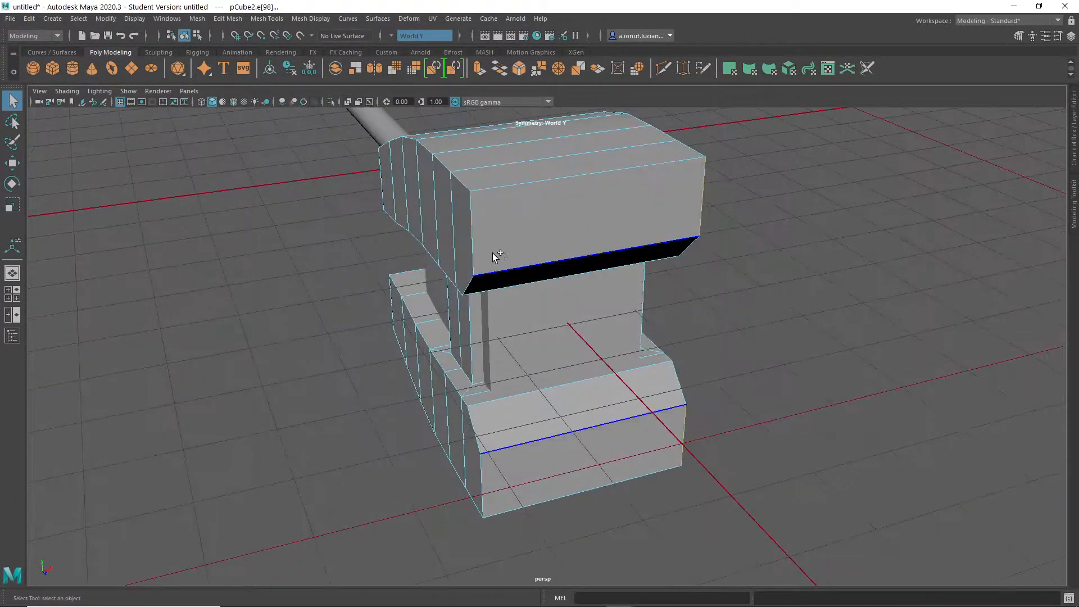
pyautogui.moveTo(620, 211); pyautogui.dragTo(596, 392)
pyautogui.scroll(3, 596, 392)
pyautogui.keyDown('alt'); pyautogui.moveTo(610, 277); pyautogui.dragTo(617, 299); pyautogui.keyUp('alt')
pyautogui.keyDown('shift'); pyautogui.moveTo(639, 328); pyautogui.dragTo(561, 325, button='right'); pyautogui.keyUp('shift')
pyautogui.keyDown('alt'); pyautogui.moveTo(622, 372); pyautogui.dragTo(584, 359); pyautogui.keyUp('alt')
# - Try cutting the end side face of the upper cap from its bevel corner with Multi-Cut
pyautogui.scroll(2, 578, 393)
pyautogui.click(563, 473)
pyautogui.keyDown('alt'); pyautogui.moveTo(609, 465); pyautogui.dragTo(632, 366); pyautogui.keyUp('alt')
pyautogui.keyDown('alt'); pyautogui.moveTo(611, 465); pyautogui.dragTo(637, 321); pyautogui.keyUp('alt')
pyautogui.keyDown('alt'); pyautogui.moveTo(638, 308); pyautogui.dragTo(670, 224, button='middle'); pyautogui.keyUp('alt')
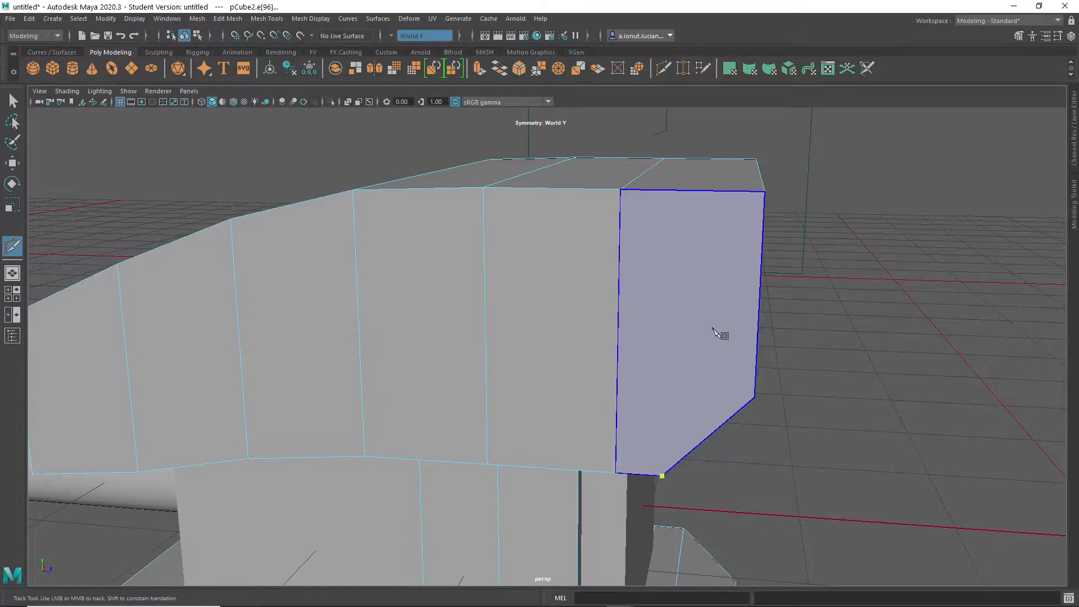
pyautogui.keyDown('alt'); pyautogui.moveTo(698, 451); pyautogui.dragTo(702, 396); pyautogui.keyUp('alt')
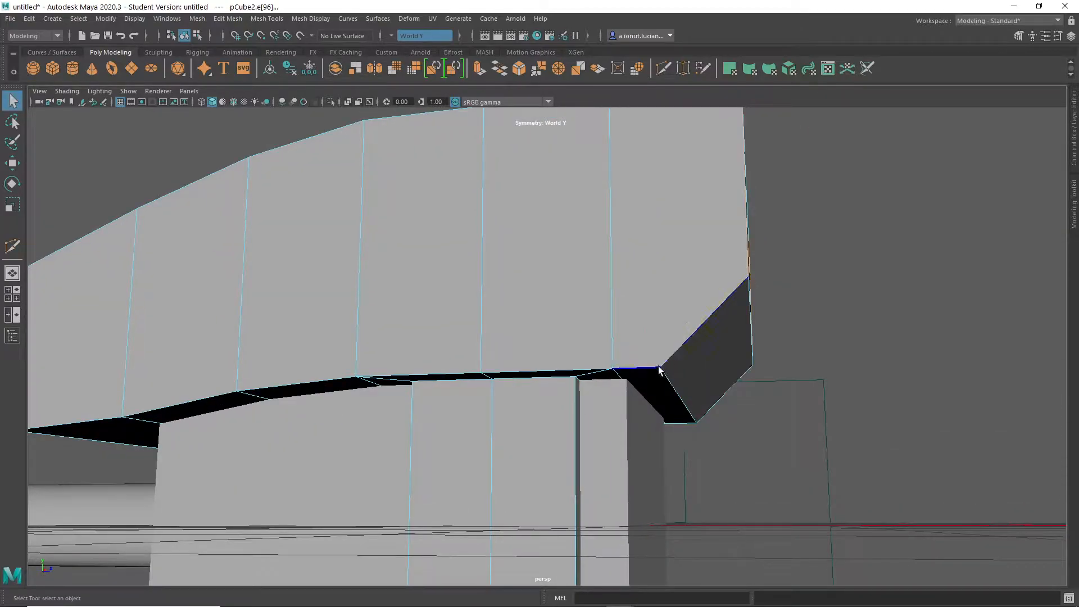
# - Cut the caps with Multi-Cut from one bevel corner up the side, across the outer face and down to the opposite bevel corner
pyautogui.keyDown('alt'); pyautogui.moveTo(661, 210); pyautogui.dragTo(699, 290); pyautogui.keyUp('alt')
pyautogui.keyDown('shift'); pyautogui.rightClick(701, 291); pyautogui.keyUp('shift')
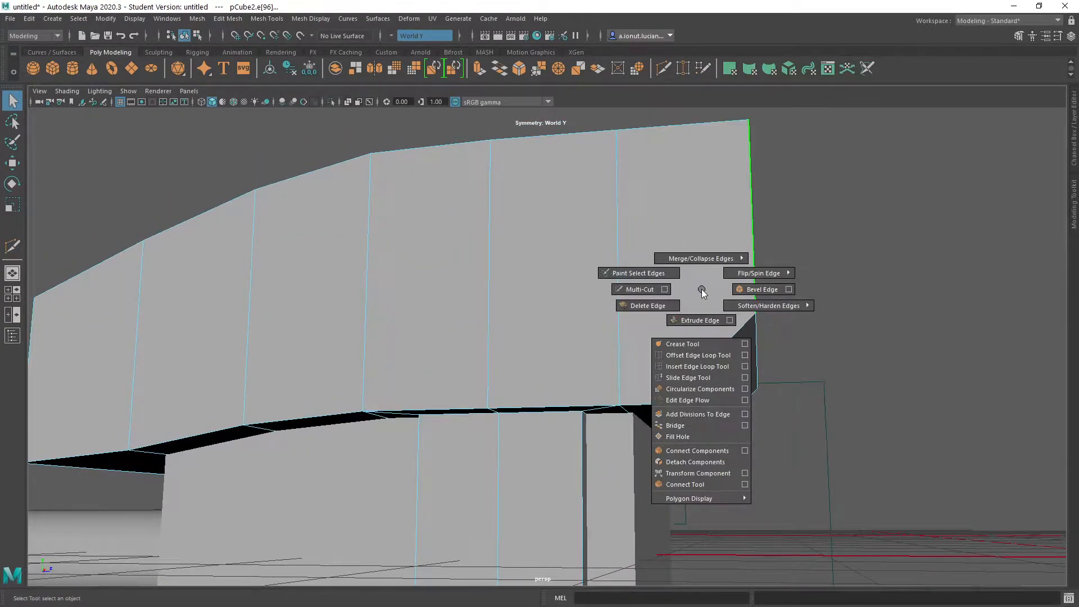
pyautogui.click(635, 292)
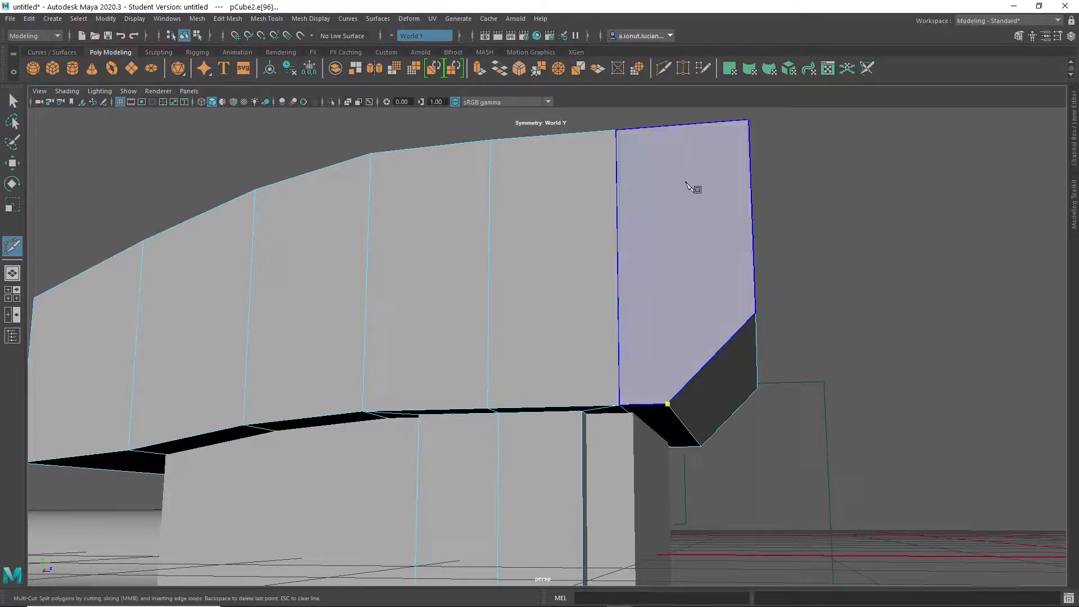
pyautogui.keyDown('alt'); pyautogui.moveTo(686, 178); pyautogui.dragTo(692, 225); pyautogui.keyUp('alt')
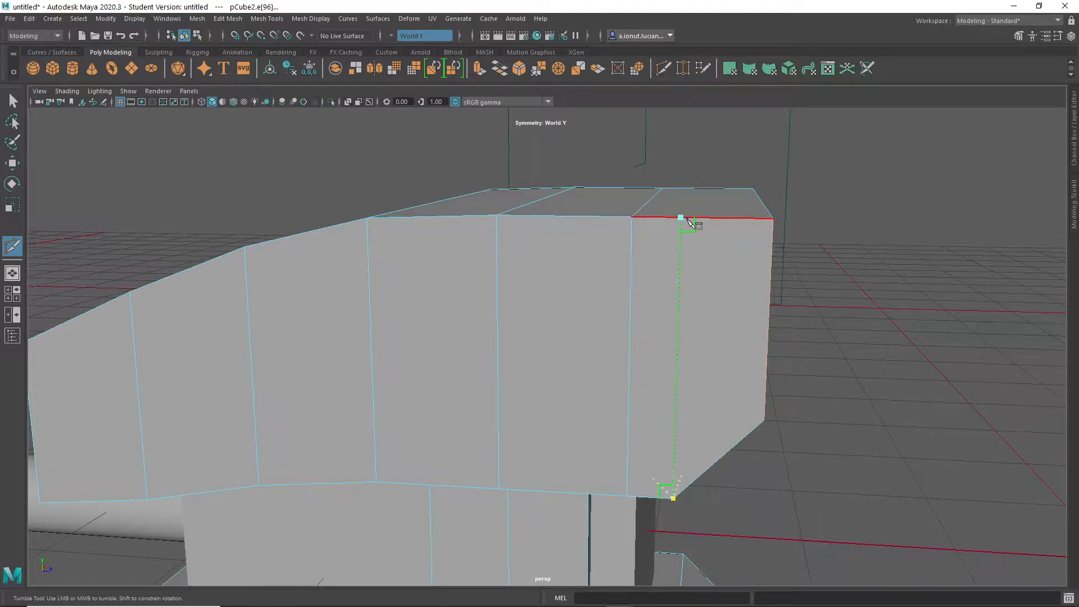
pyautogui.keyDown('alt'); pyautogui.moveTo(711, 241); pyautogui.dragTo(460, 364); pyautogui.keyUp('alt')
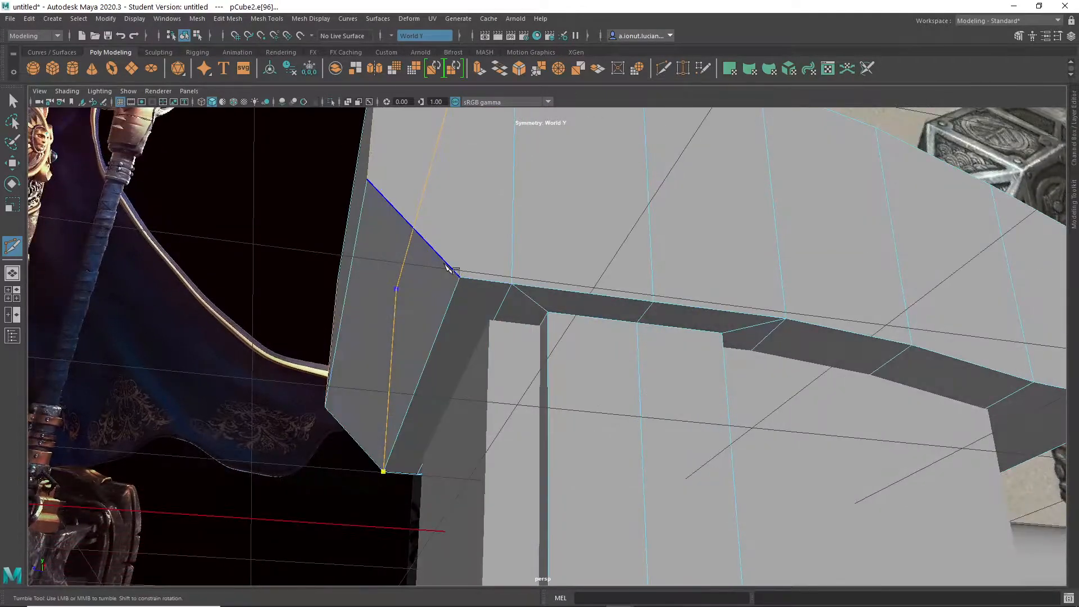
pyautogui.keyDown('alt'); pyautogui.moveTo(484, 322); pyautogui.dragTo(671, 337); pyautogui.keyUp('alt')
pyautogui.keyDown('alt'); pyautogui.moveTo(671, 337); pyautogui.dragTo(653, 486, button='right'); pyautogui.keyUp('alt')
pyautogui.keyDown('alt'); pyautogui.moveTo(654, 487); pyautogui.dragTo(591, 77); pyautogui.keyUp('alt')
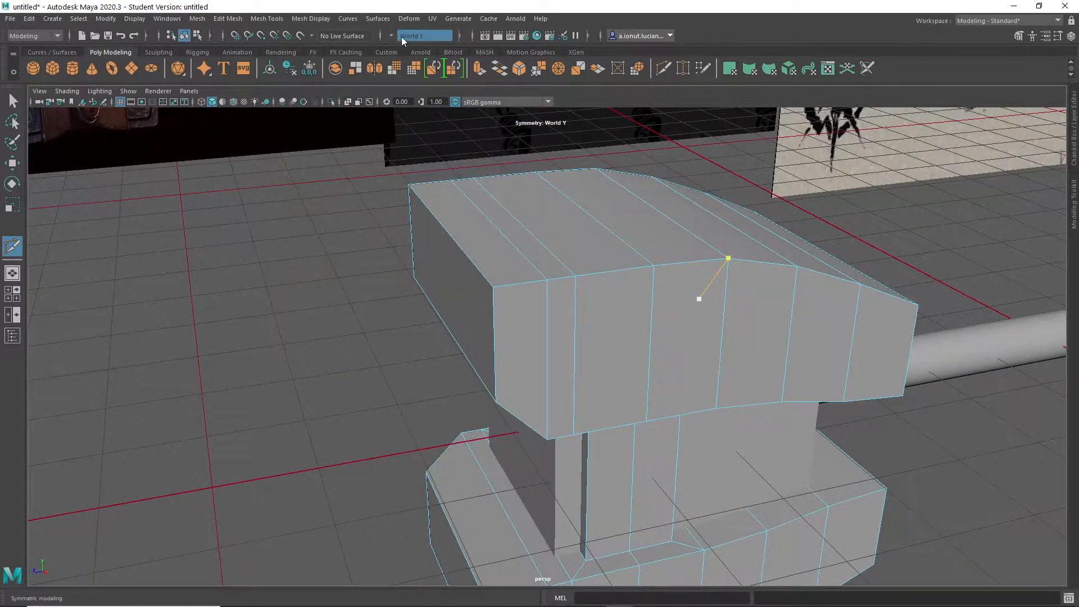
pyautogui.scroll(3, 604, 351)
pyautogui.keyDown('alt'); pyautogui.moveTo(606, 355); pyautogui.dragTo(517, 335, button='middle'); pyautogui.keyUp('alt')
pyautogui.press('q')
# - Select the caps' end faces opposite the handle and narrow them by scaling along X
pyautogui.keyDown('alt'); pyautogui.moveTo(476, 232); pyautogui.dragTo(519, 252); pyautogui.keyUp('alt')
pyautogui.keyDown('alt'); pyautogui.moveTo(440, 217); pyautogui.dragTo(539, 250, button='middle'); pyautogui.keyUp('alt')
pyautogui.moveTo(523, 270); pyautogui.dragTo(523, 238, button='right')
pyautogui.click(482, 251)
pyautogui.scroll(-5, 514, 352)
pyautogui.keyDown('alt'); pyautogui.moveTo(514, 351); pyautogui.dragTo(569, 344); pyautogui.keyUp('alt')
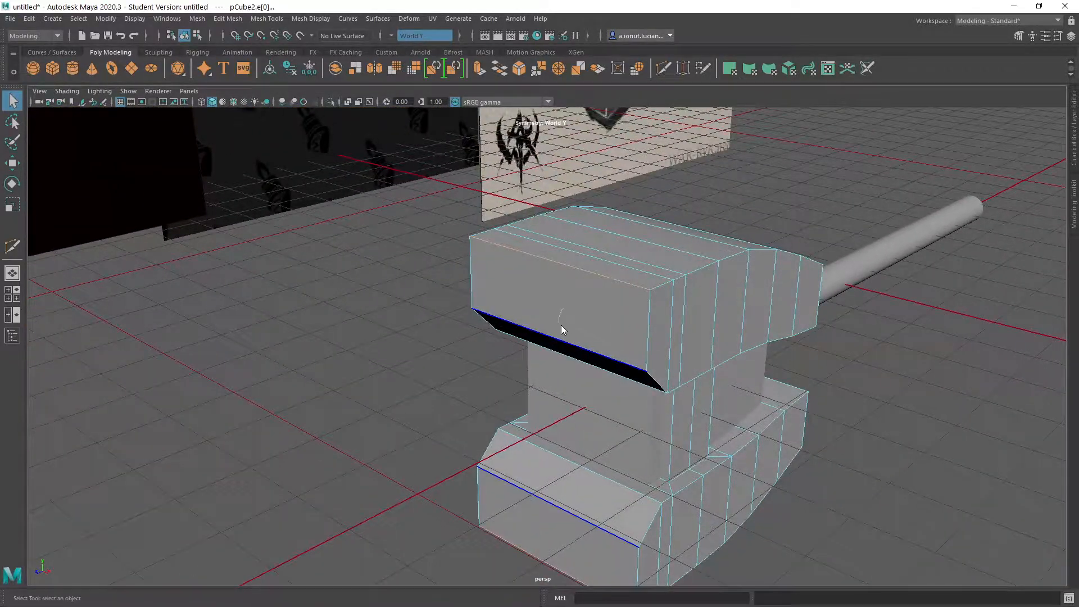
pyautogui.moveTo(562, 318); pyautogui.dragTo(562, 317, button='right')
pyautogui.press('r')
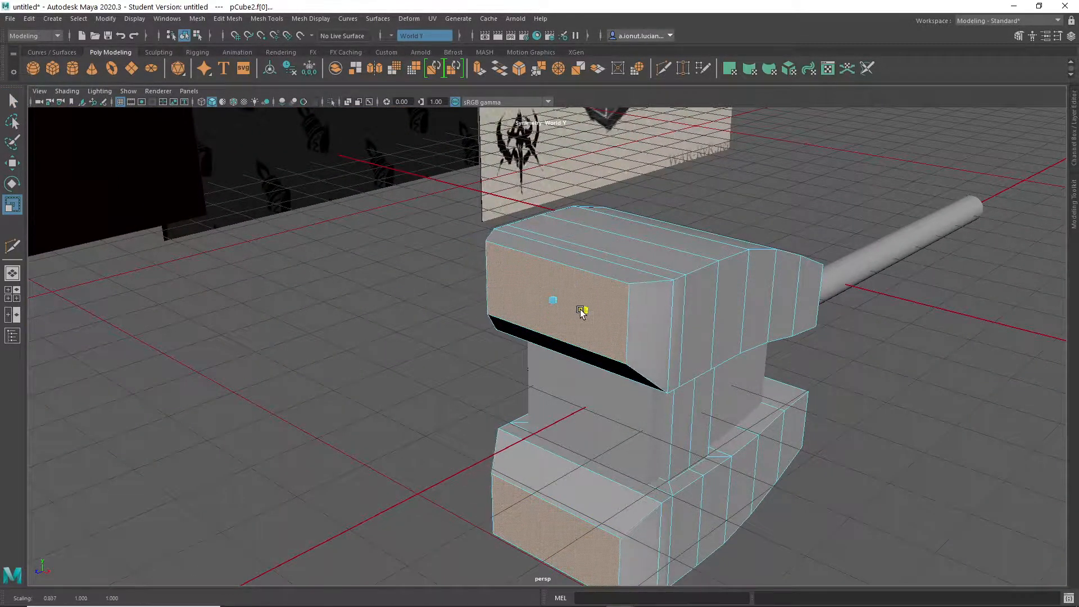
pyautogui.keyDown('alt'); pyautogui.moveTo(580, 312); pyautogui.dragTo(578, 388); pyautogui.keyUp('alt')
pyautogui.scroll(-4, 565, 377)
pyautogui.scroll(5, 578, 388)
# - Try moving the caps' end faces along Z
pyautogui.press('w')
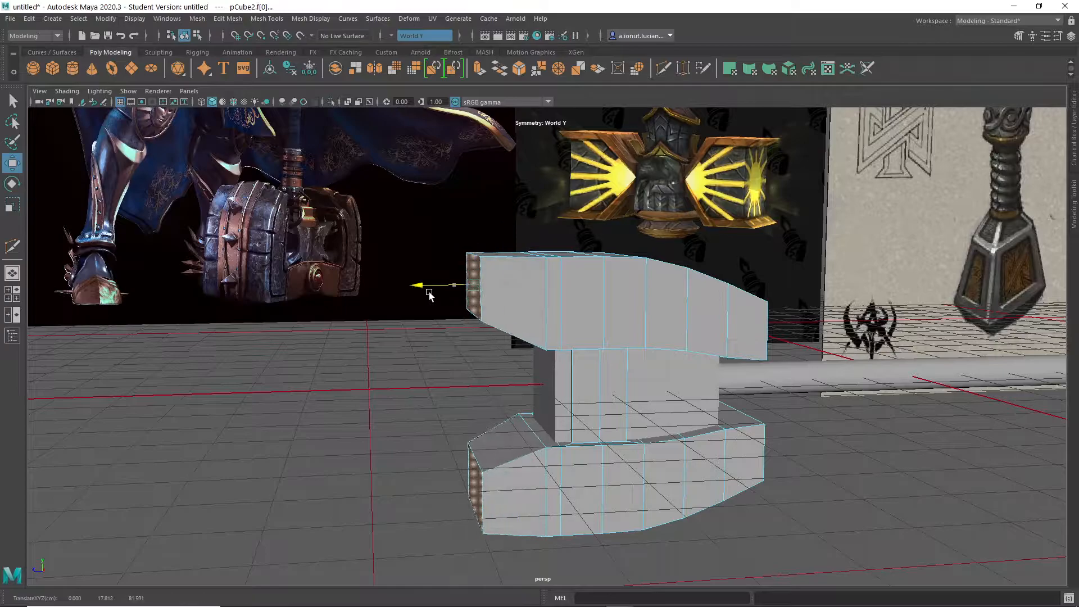
pyautogui.moveTo(436, 292); pyautogui.dragTo(453, 335)
pyautogui.hotkey('ctrl', 'z')
# - Return to object mode and narrow both the caps and the bridge by scaling them along X
pyautogui.rightClick(600, 286)
pyautogui.click(654, 270)
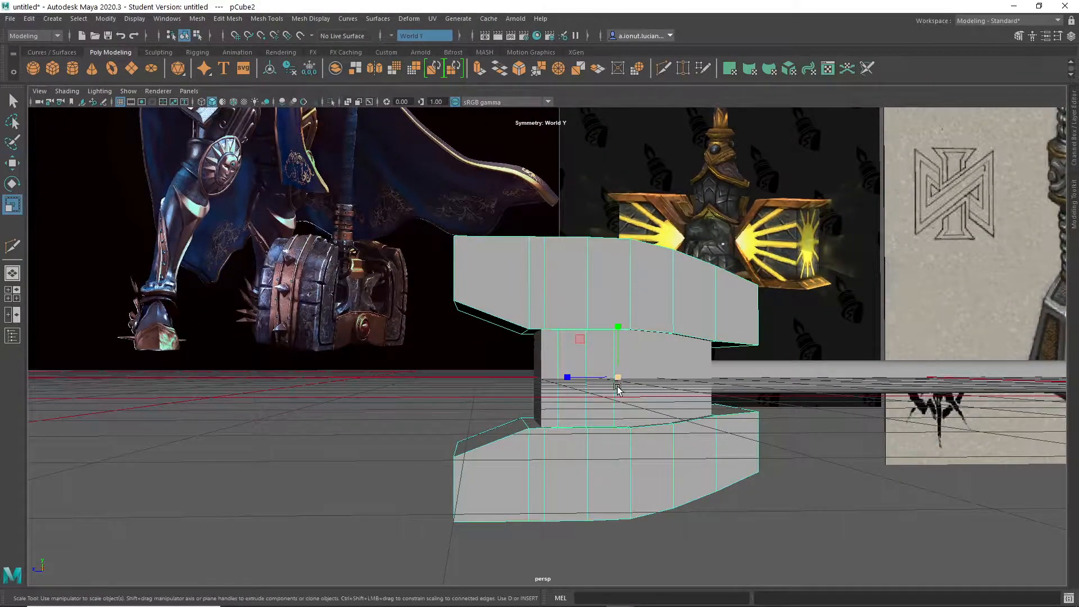
pyautogui.keyDown('alt'); pyautogui.moveTo(616, 385); pyautogui.dragTo(671, 400); pyautogui.keyUp('alt')
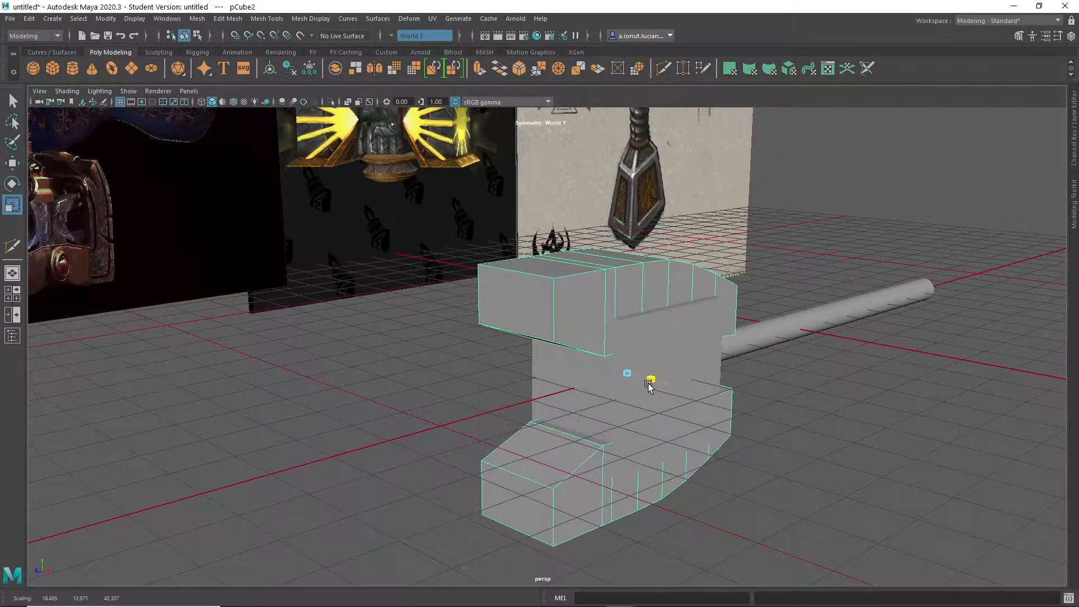
pyautogui.press('q')
pyautogui.click(693, 369)
pyautogui.press('r')
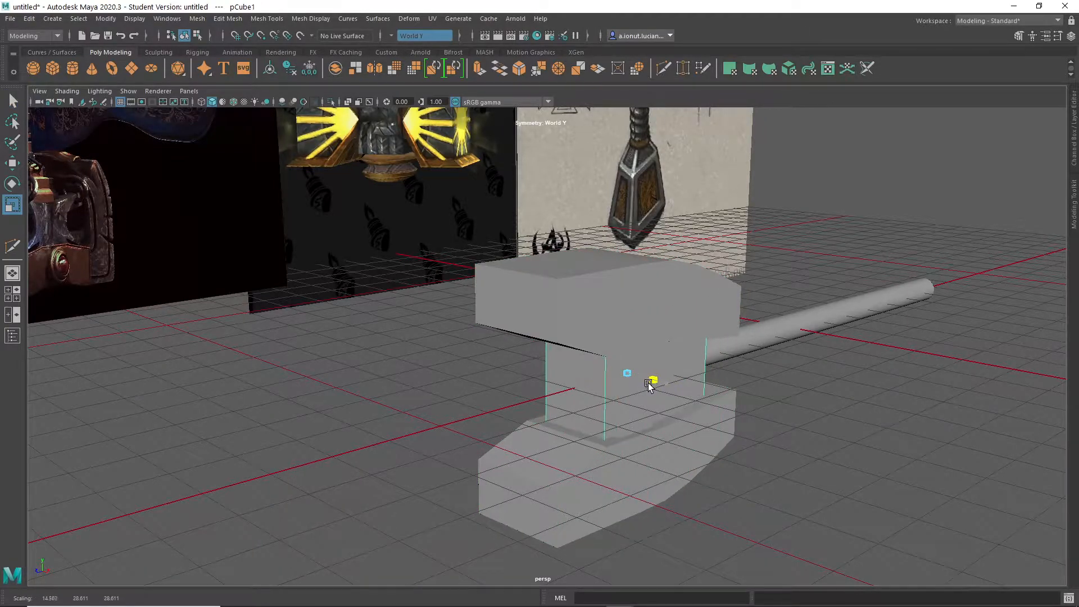
pyautogui.keyDown('alt'); pyautogui.moveTo(653, 392); pyautogui.dragTo(579, 298); pyautogui.keyUp('alt')
# - Select all the outer curved faces of the caps and extrude them with a thickness of 2
pyautogui.scroll(4, 587, 431)
pyautogui.scroll(2, 644, 368)
pyautogui.press('q')
pyautogui.moveTo(548, 256); pyautogui.dragTo(542, 278, button='right')
pyautogui.click(550, 258)
pyautogui.keyDown('alt'); pyautogui.moveTo(702, 335); pyautogui.dragTo(714, 367); pyautogui.keyUp('alt')
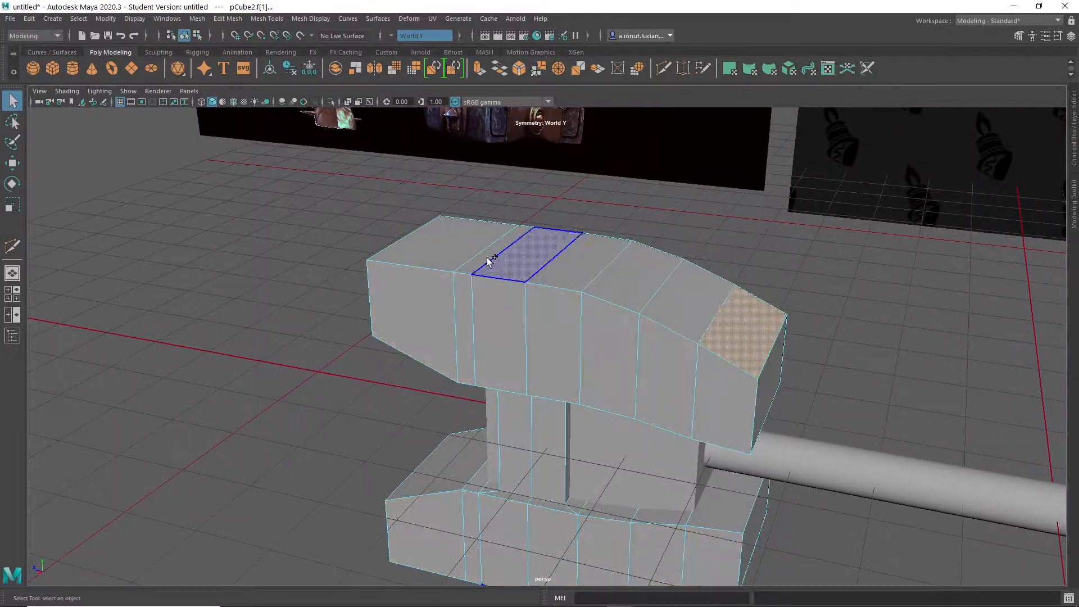
pyautogui.keyDown('alt'); pyautogui.moveTo(444, 244); pyautogui.dragTo(750, 237); pyautogui.keyUp('alt')
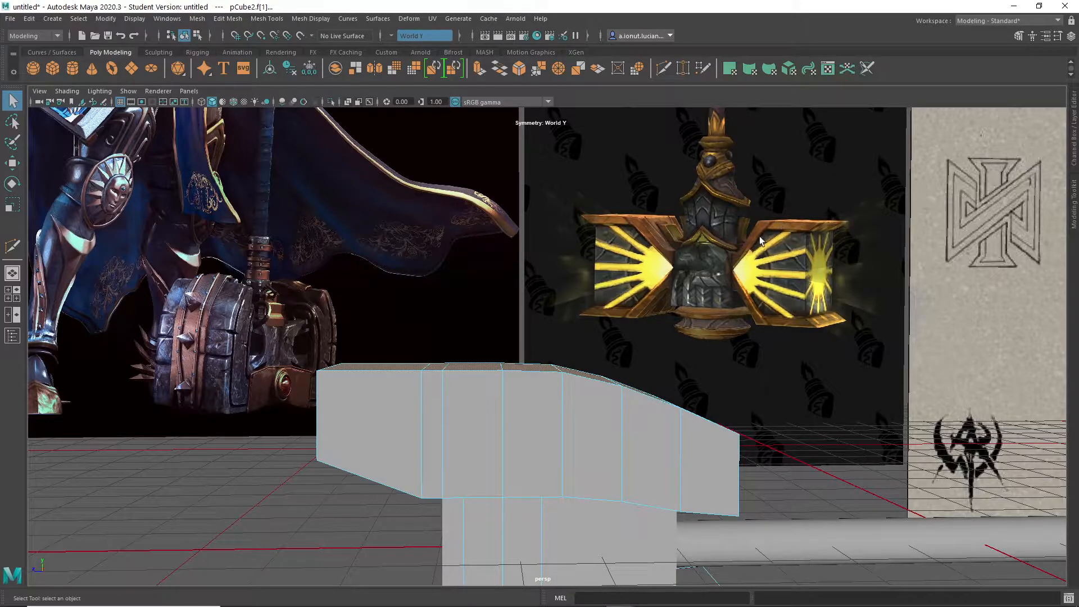
pyautogui.keyDown('alt'); pyautogui.moveTo(572, 374); pyautogui.dragTo(626, 310); pyautogui.keyUp('alt')
pyautogui.click(635, 277)
pyautogui.keyDown('shift'); pyautogui.rightClick(634, 274); pyautogui.keyUp('shift')
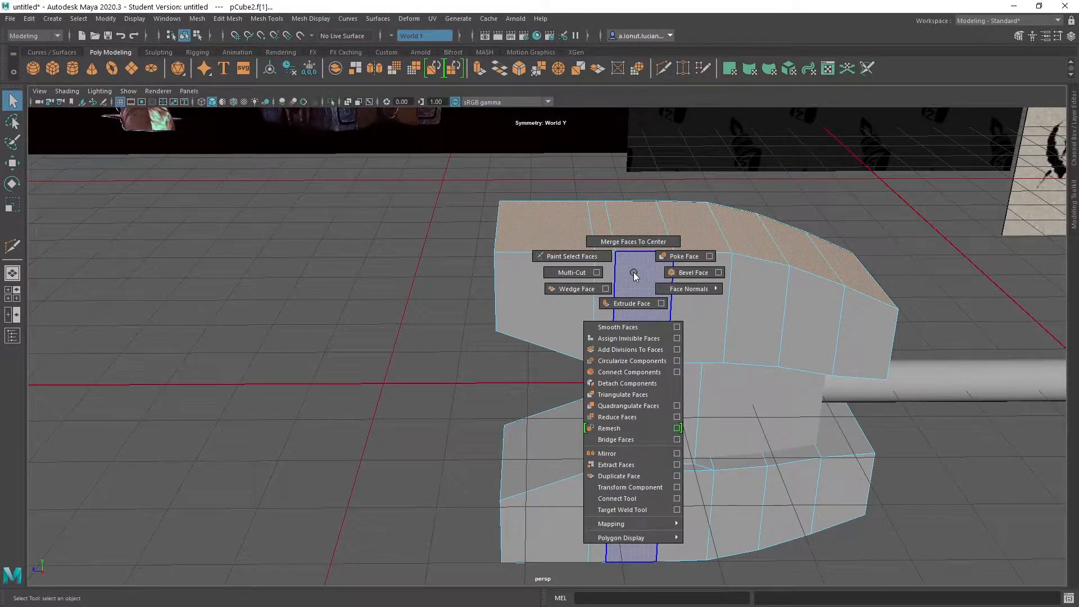
pyautogui.click(633, 304)
pyautogui.keyDown('alt'); pyautogui.moveTo(658, 315); pyautogui.dragTo(780, 186); pyautogui.keyUp('alt')
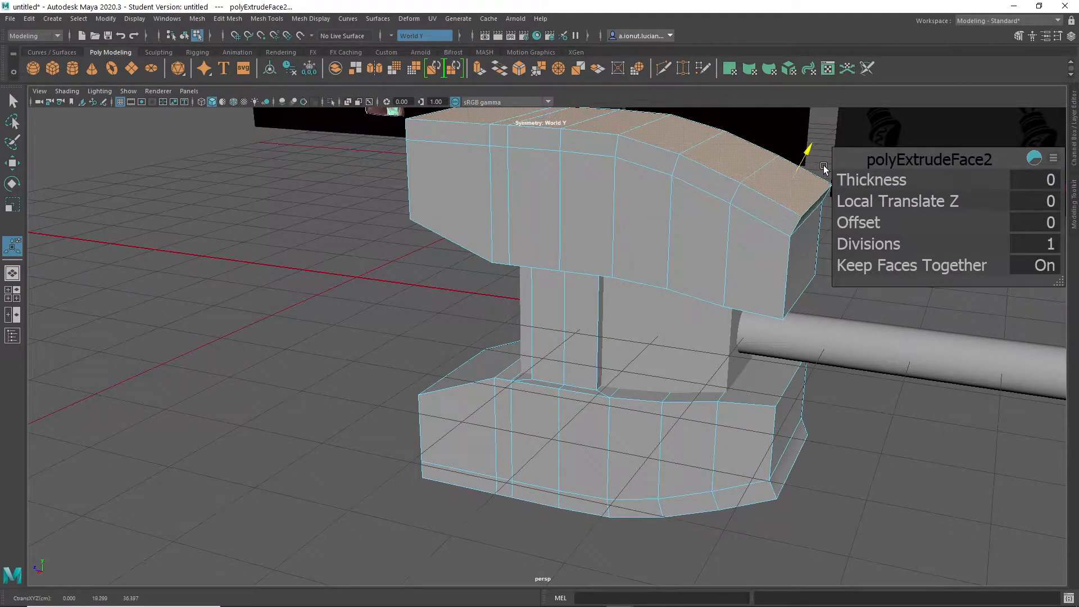
pyautogui.keyDown('alt'); pyautogui.moveTo(784, 222); pyautogui.dragTo(758, 217); pyautogui.keyUp('alt')
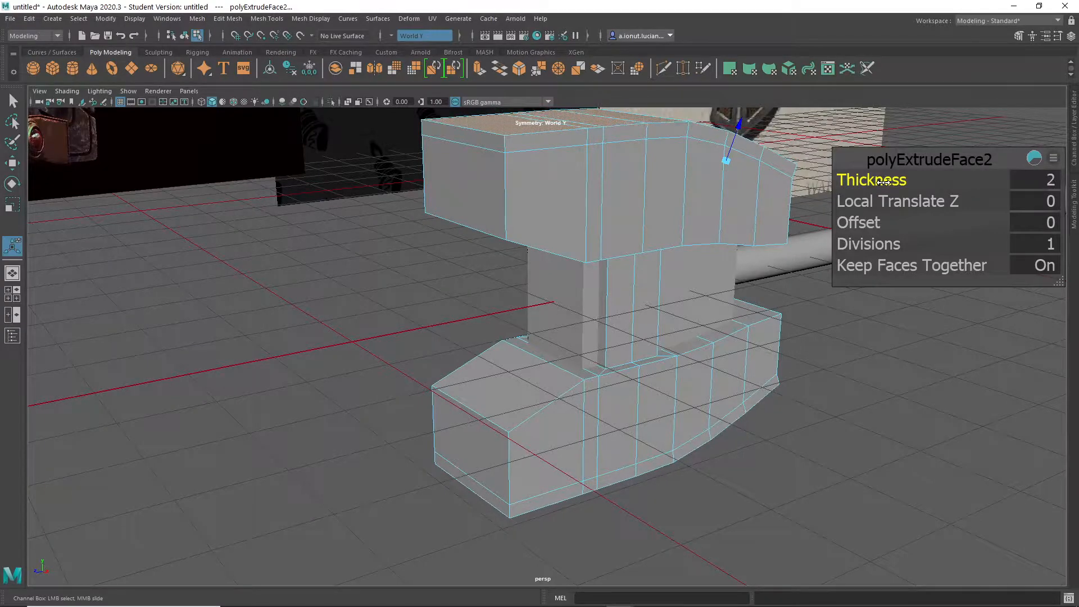
pyautogui.keyDown('alt'); pyautogui.moveTo(765, 213); pyautogui.dragTo(413, 187); pyautogui.keyUp('alt')
# - Select the face loop around the rim of the caps' outer layer and extrude it with a thickness of 1.3
pyautogui.press('q')
pyautogui.click(398, 179)
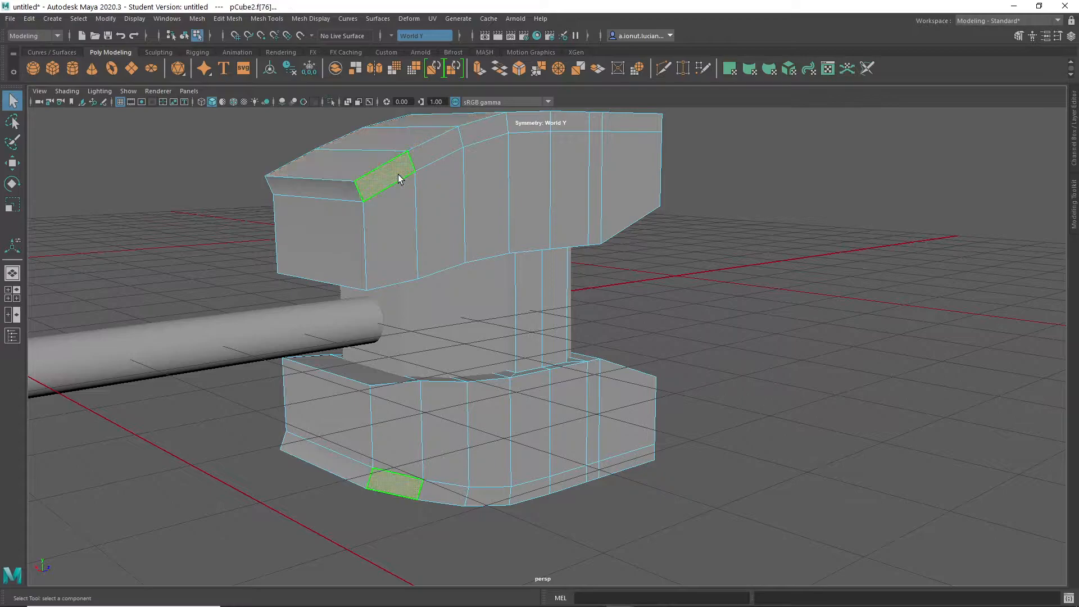
pyautogui.doubleClick(437, 154)
pyautogui.keyDown('alt'); pyautogui.moveTo(437, 154); pyautogui.dragTo(709, 213); pyautogui.keyUp('alt')
pyautogui.keyDown('shift'); pyautogui.rightClick(665, 173); pyautogui.keyUp('shift')
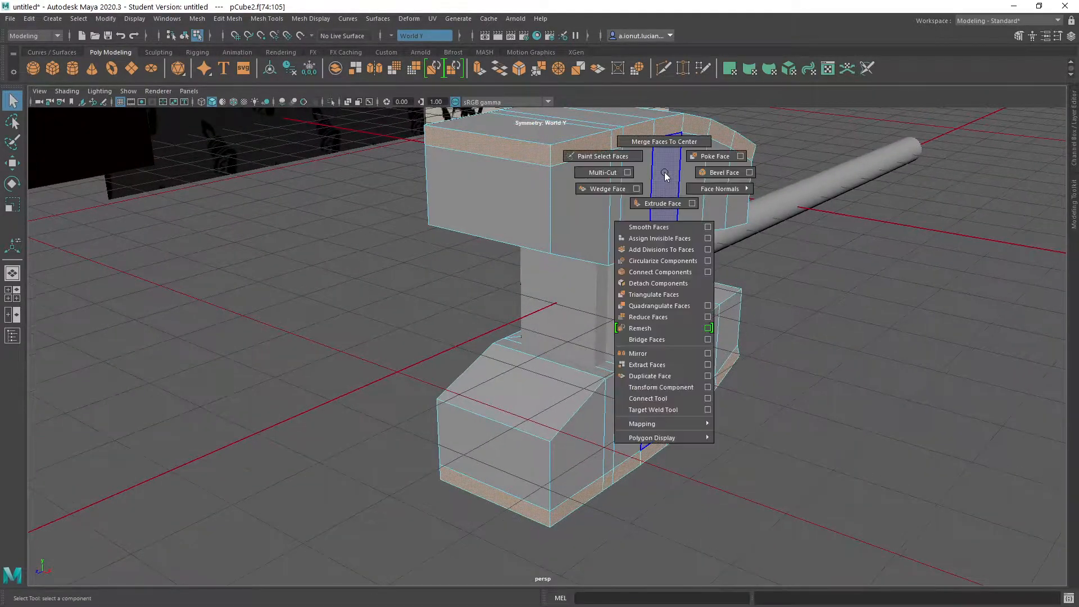
pyautogui.click(663, 202)
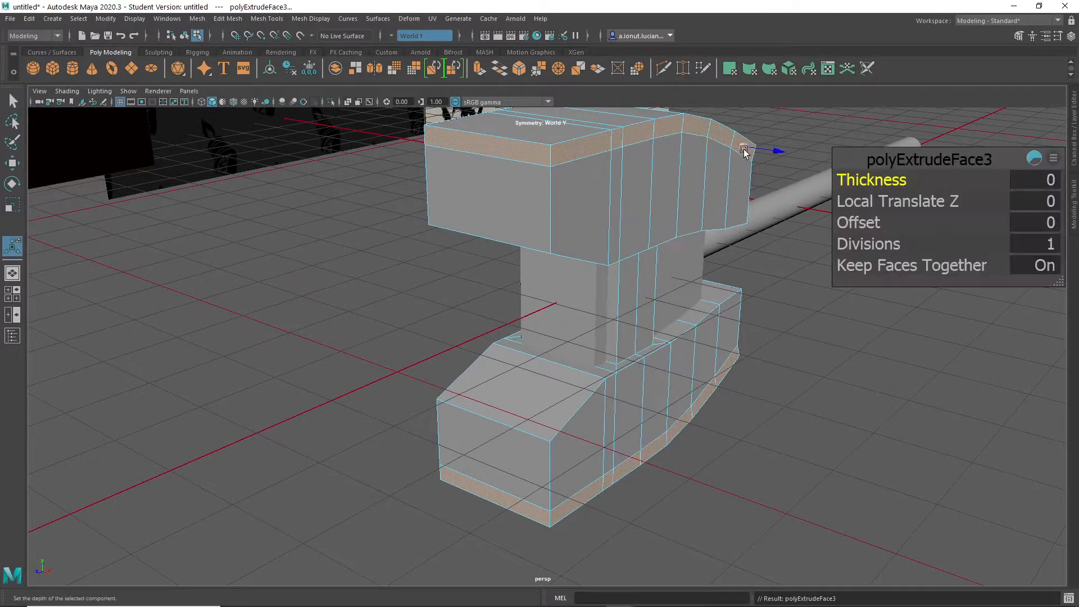
pyautogui.moveTo(791, 158); pyautogui.dragTo(791, 157)
pyautogui.keyDown('alt'); pyautogui.moveTo(718, 183); pyautogui.dragTo(770, 177); pyautogui.keyUp('alt')
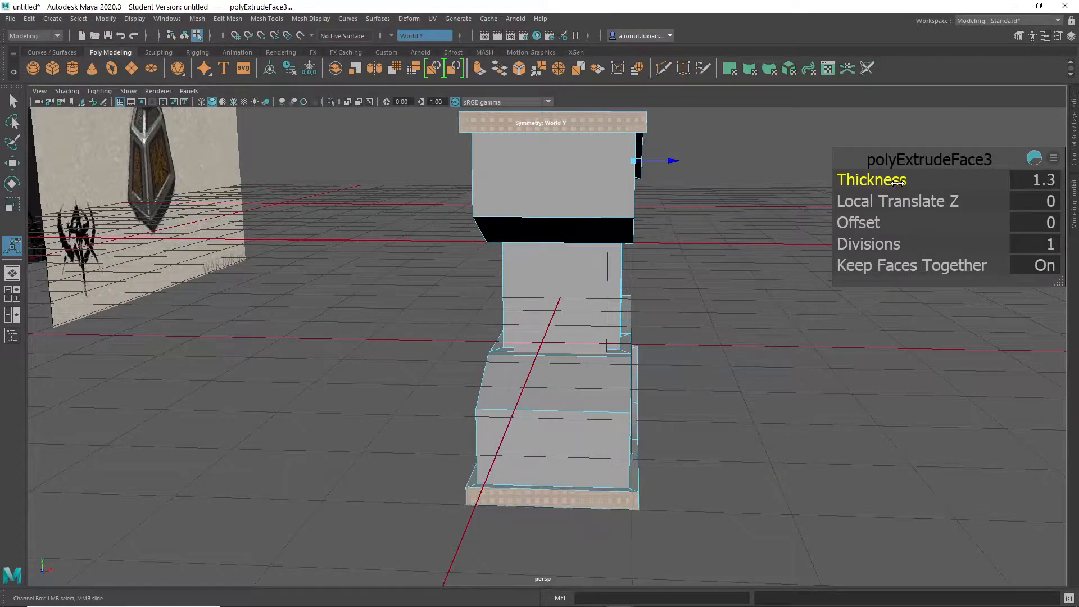
pyautogui.keyDown('alt'); pyautogui.moveTo(562, 236); pyautogui.dragTo(530, 157); pyautogui.keyUp('alt')
# - Insert an edge loop around the caps with Multi-Cut, close to the end opposite the handle
pyautogui.keyDown('shift'); pyautogui.moveTo(535, 163); pyautogui.dragTo(540, 161, button='right'); pyautogui.keyUp('shift')
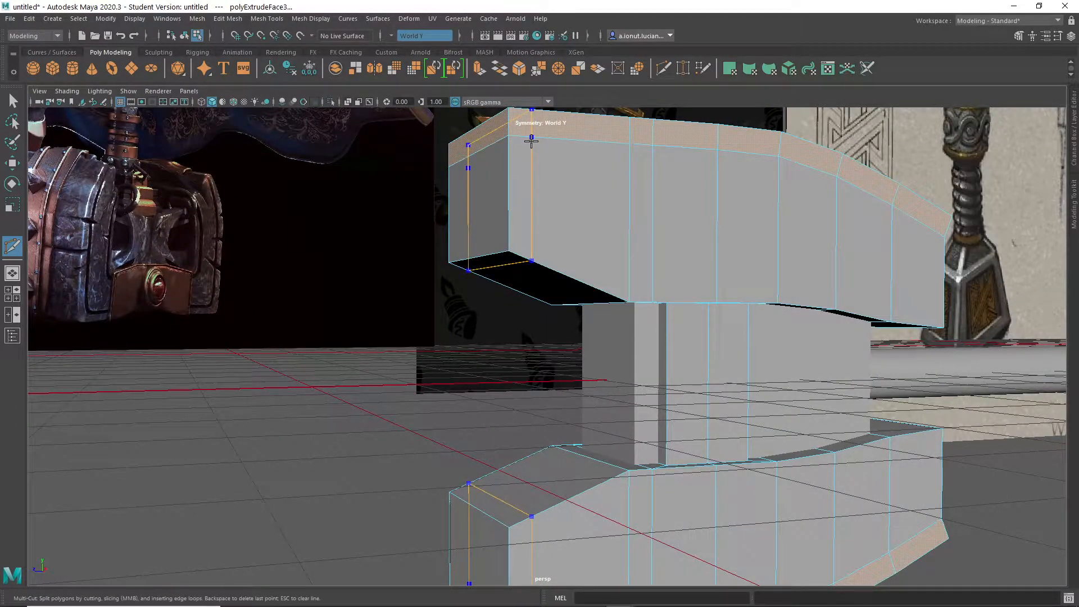
pyautogui.keyDown('alt'); pyautogui.moveTo(544, 163); pyautogui.dragTo(497, 378); pyautogui.keyUp('alt')
pyautogui.scroll(4, 763, 373)
pyautogui.keyDown('alt'); pyautogui.moveTo(769, 236); pyautogui.dragTo(589, 259); pyautogui.keyUp('alt')
pyautogui.keyDown('shift'); pyautogui.moveTo(584, 258); pyautogui.dragTo(515, 260, button='right'); pyautogui.keyUp('shift')
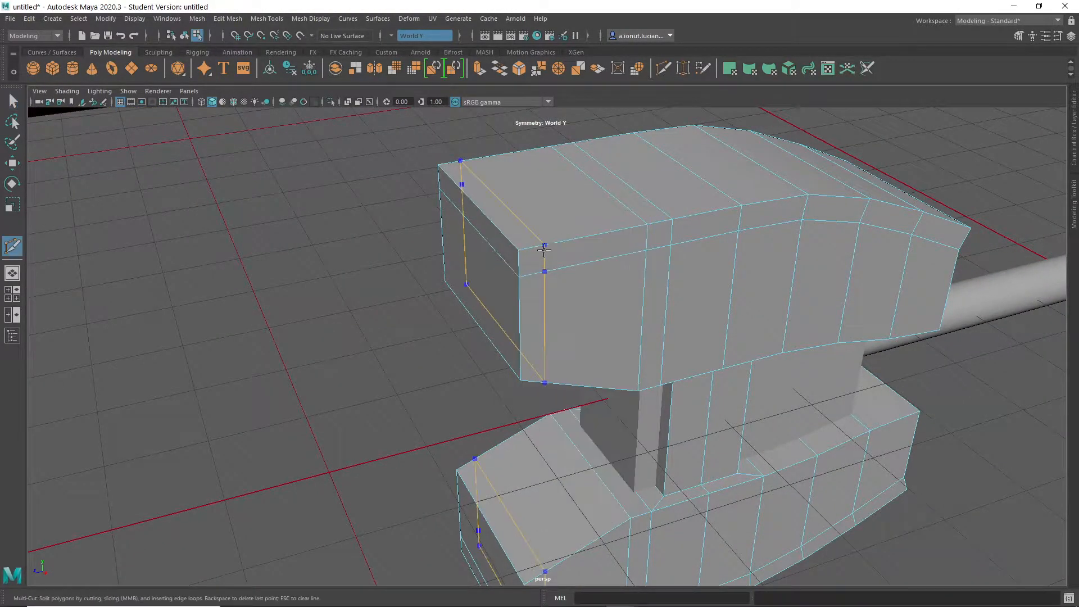
pyautogui.keyDown('alt'); pyautogui.moveTo(585, 314); pyautogui.dragTo(803, 314); pyautogui.keyUp('alt')
pyautogui.keyDown('alt'); pyautogui.moveTo(803, 313); pyautogui.dragTo(728, 436, button='middle'); pyautogui.keyUp('alt')
pyautogui.scroll(3, 729, 436)
pyautogui.keyDown('alt'); pyautogui.moveTo(584, 399); pyautogui.dragTo(654, 327, button='middle'); pyautogui.keyUp('alt')
pyautogui.click(675, 257)
pyautogui.keyDown('alt'); pyautogui.moveTo(662, 298); pyautogui.dragTo(636, 270); pyautogui.keyUp('alt')
pyautogui.scroll(-4, 623, 332)
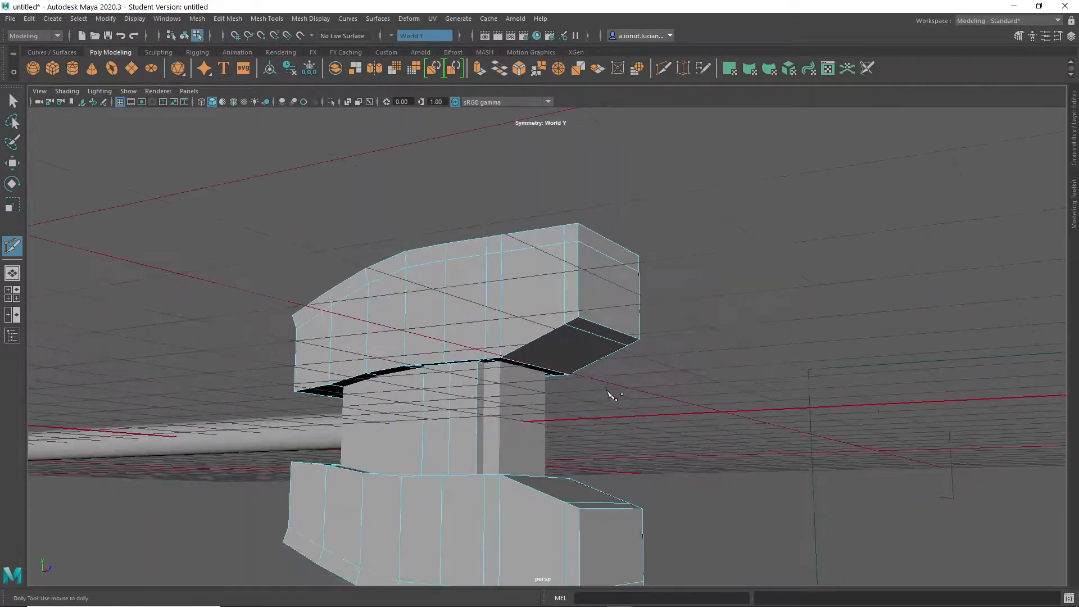
pyautogui.keyDown('alt'); pyautogui.moveTo(609, 390); pyautogui.dragTo(677, 284, button='middle'); pyautogui.keyUp('alt')
pyautogui.keyDown('alt'); pyautogui.moveTo(676, 284); pyautogui.dragTo(488, 298); pyautogui.keyUp('alt')
# - Select the caps' rim faces and the narrow vertical strips at the end opposite the handle, and extrude them with a thickness of 1.2
pyautogui.press('q')
pyautogui.moveTo(464, 170); pyautogui.dragTo(470, 186, button='right')
pyautogui.click(471, 186)
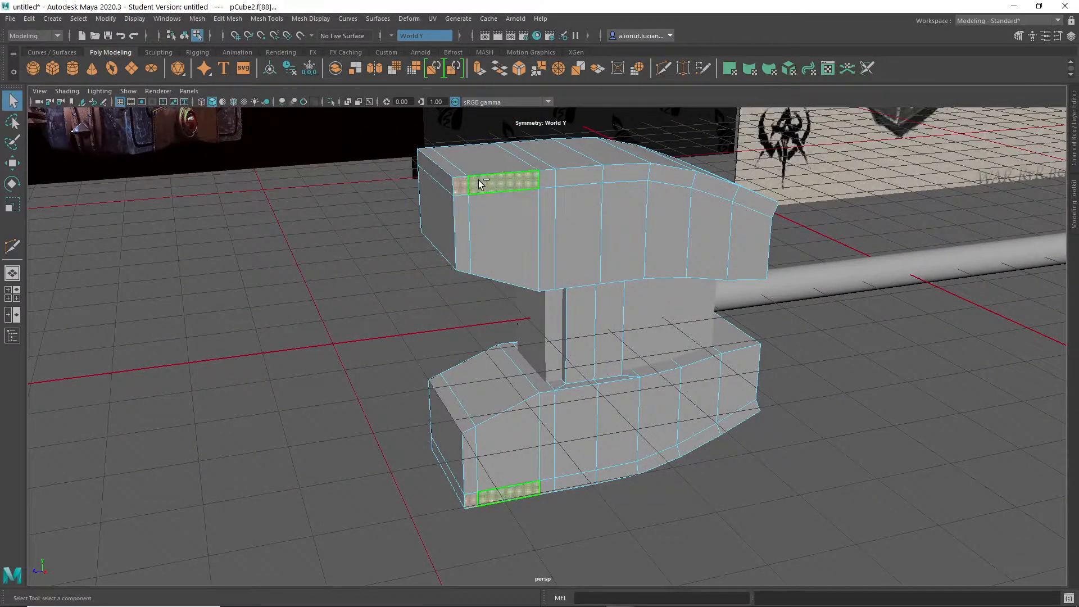
pyautogui.keyDown('alt'); pyautogui.moveTo(461, 208); pyautogui.dragTo(623, 259); pyautogui.keyUp('alt')
pyautogui.click(493, 200)
pyautogui.keyDown('shift'); pyautogui.click(598, 212); pyautogui.keyUp('shift')
pyautogui.keyDown('alt'); pyautogui.moveTo(702, 323); pyautogui.dragTo(524, 221); pyautogui.keyUp('alt')
pyautogui.scroll(3, 579, 329)
pyautogui.keyDown('alt'); pyautogui.moveTo(525, 221); pyautogui.dragTo(566, 325, button='middle'); pyautogui.keyUp('alt')
pyautogui.moveTo(566, 325)
pyautogui.keyDown('alt'); pyautogui.mouseDown()
pyautogui.moveTo(573, 318)
pyautogui.moveTo(561, 311)
pyautogui.moveTo(607, 284)
pyautogui.moveTo(710, 292)
pyautogui.moveTo(764, 313)
pyautogui.moveTo(702, 329)
pyautogui.moveTo(558, 320)
pyautogui.mouseUp(); pyautogui.keyUp('alt')
pyautogui.keyDown('shift'); pyautogui.moveTo(559, 320); pyautogui.dragTo(548, 334, button='right'); pyautogui.keyUp('shift')
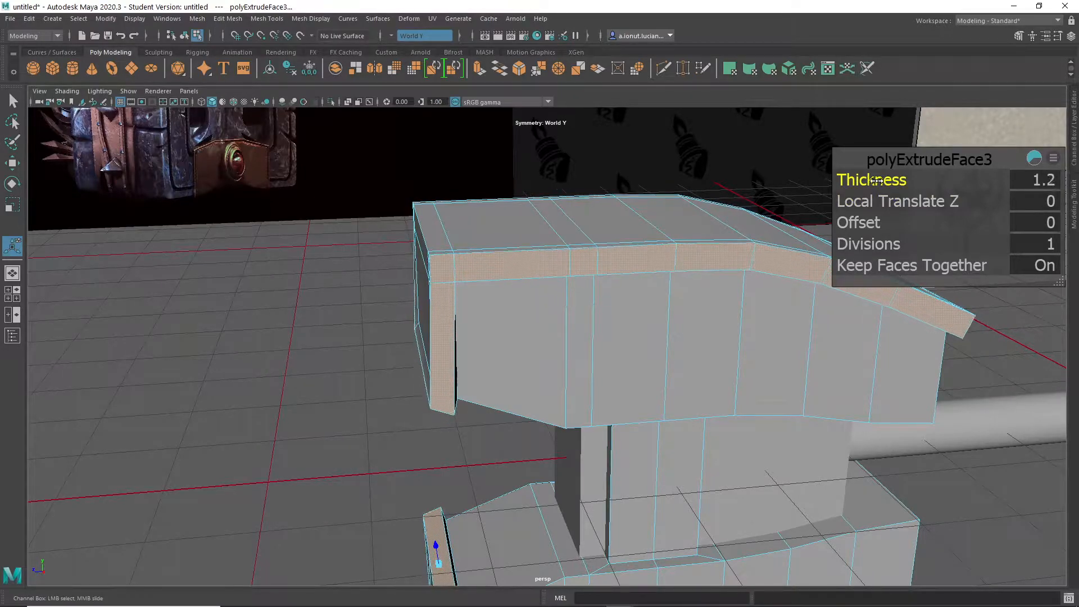
pyautogui.keyDown('alt'); pyautogui.moveTo(848, 212); pyautogui.dragTo(659, 348); pyautogui.keyUp('alt')
# - Select the caps' end faces opposite the handle and move them outward along Z
pyautogui.click(680, 277)
pyautogui.keyDown('alt'); pyautogui.moveTo(680, 277); pyautogui.dragTo(629, 375); pyautogui.keyUp('alt')
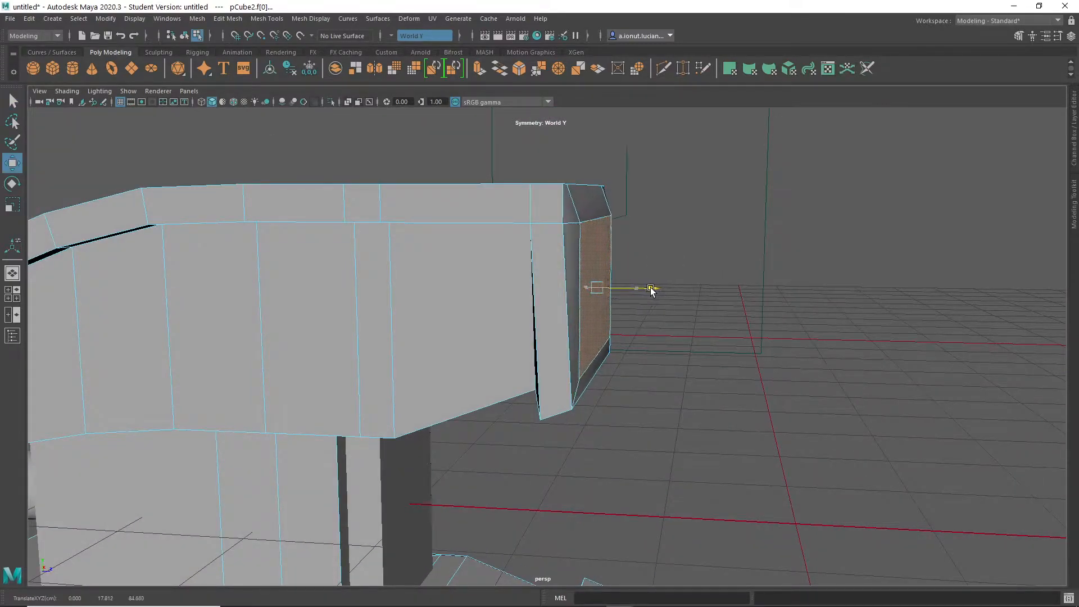
pyautogui.keyDown('alt'); pyautogui.moveTo(638, 259); pyautogui.dragTo(482, 358); pyautogui.keyUp('alt')
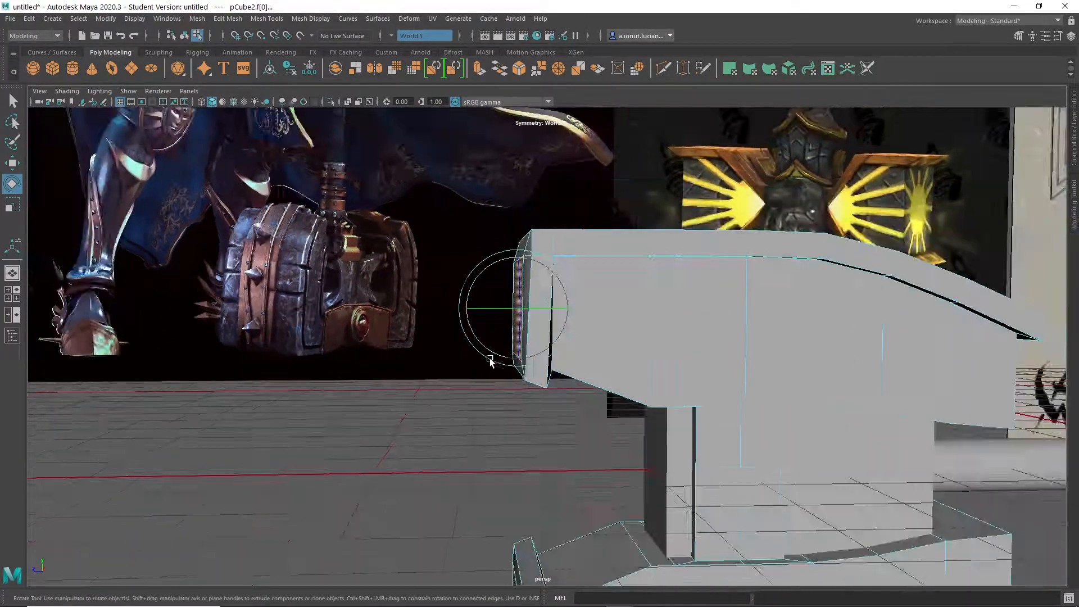
# - Flatten the slanted inner ends of the caps' raised vertical strips by scaling their faces, and return to object mode
pyautogui.keyDown('alt'); pyautogui.moveTo(644, 414); pyautogui.dragTo(571, 303); pyautogui.keyUp('alt')
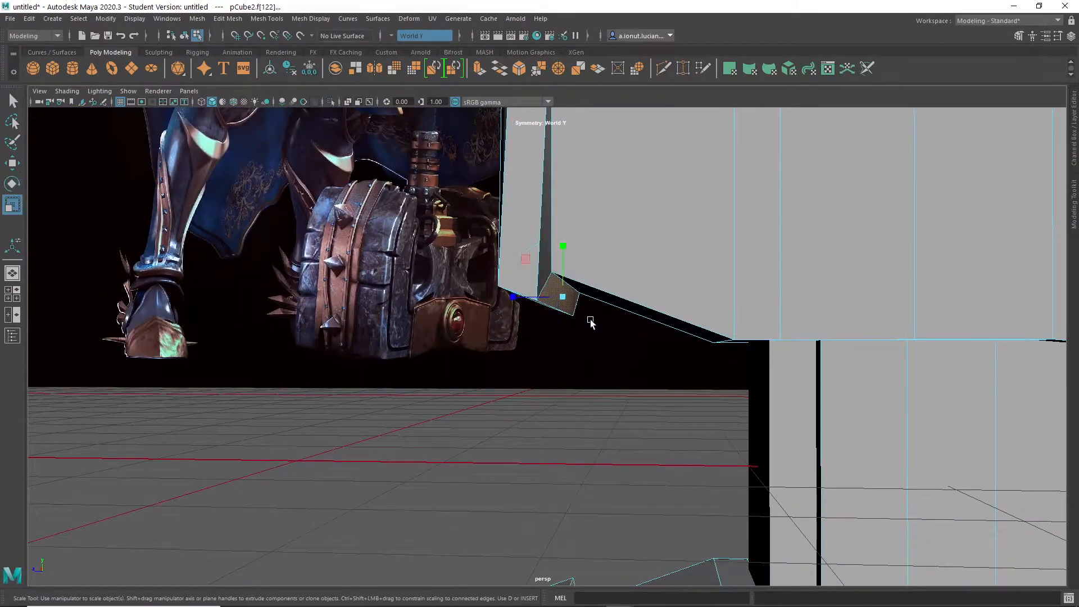
pyautogui.keyDown('alt'); pyautogui.moveTo(577, 315); pyautogui.dragTo(538, 325); pyautogui.keyUp('alt')
pyautogui.press('q')
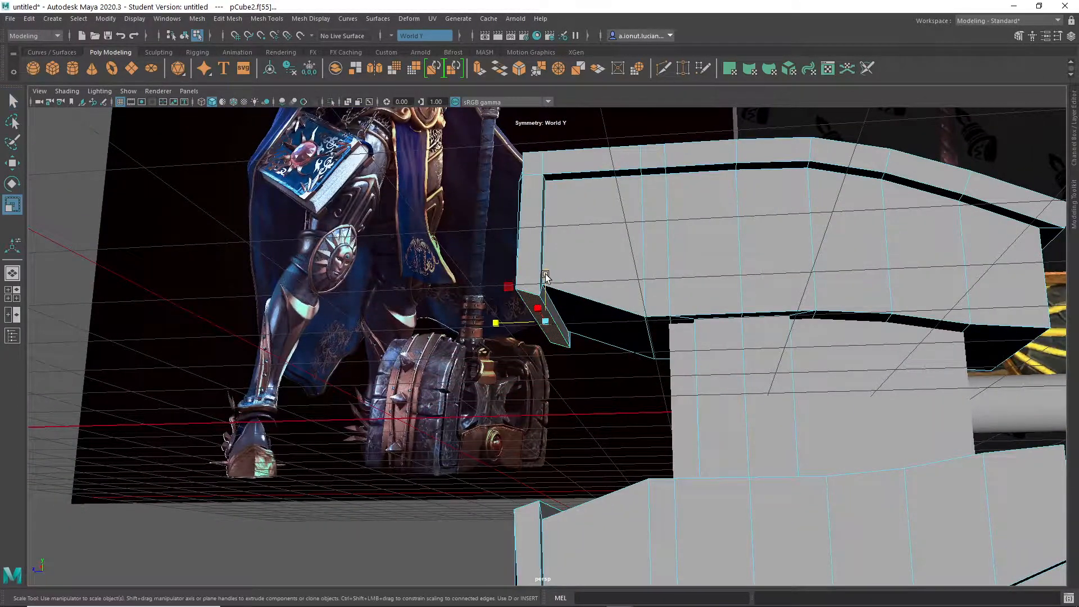
pyautogui.moveTo(534, 376)
pyautogui.keyDown('alt'); pyautogui.mouseDown()
pyautogui.moveTo(551, 376)
pyautogui.moveTo(573, 309)
pyautogui.moveTo(834, 303)
pyautogui.moveTo(804, 298)
pyautogui.moveTo(737, 403)
pyautogui.moveTo(633, 392)
pyautogui.moveTo(467, 443)
pyautogui.moveTo(528, 383)
pyautogui.mouseUp(); pyautogui.keyUp('alt')
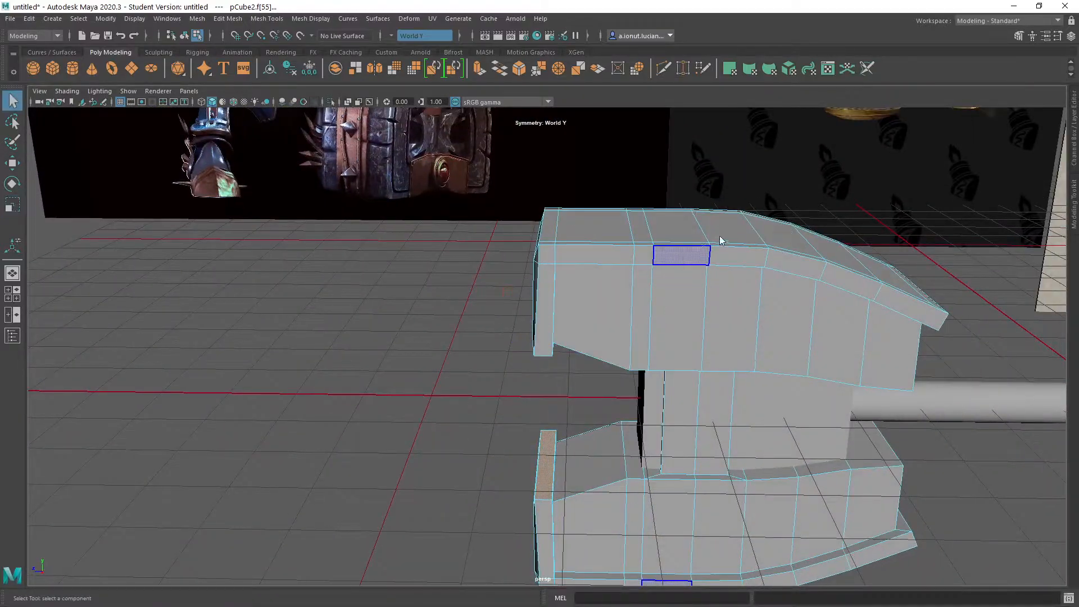
pyautogui.keyDown('alt'); pyautogui.moveTo(551, 330); pyautogui.dragTo(607, 320); pyautogui.keyUp('alt')
pyautogui.click(608, 319)
pyautogui.scroll(6, 635, 345)
pyautogui.keyDown('alt'); pyautogui.moveTo(658, 372); pyautogui.dragTo(702, 409); pyautogui.keyUp('alt')
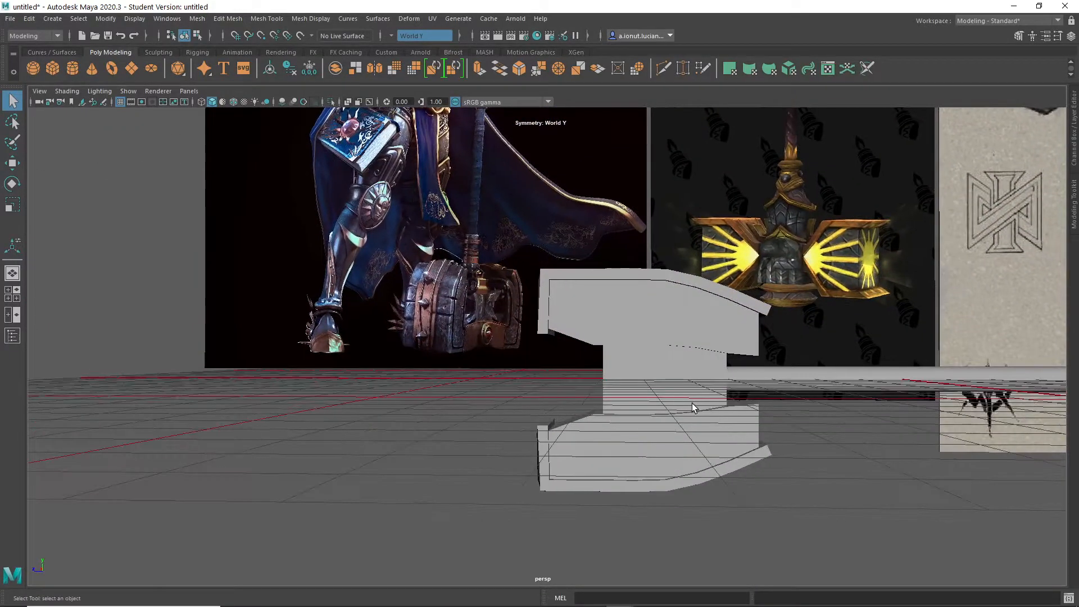
# - Select the caps' inner edges at the handle end and move them along Y away from the handle to slope those corners
pyautogui.click(614, 317)
pyautogui.keyDown('alt'); pyautogui.moveTo(653, 364); pyautogui.dragTo(594, 311); pyautogui.keyUp('alt')
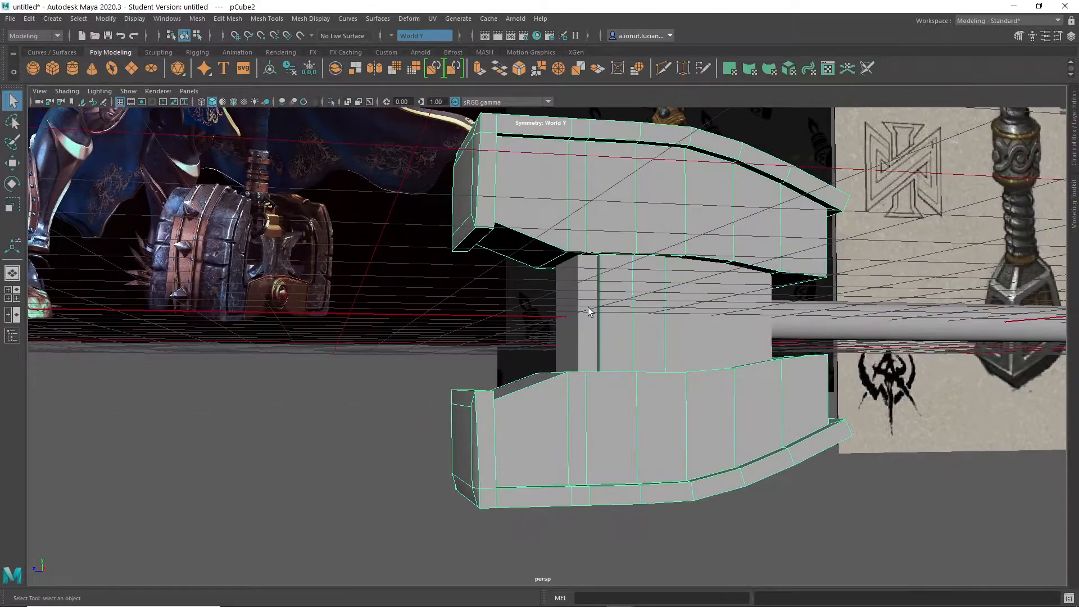
pyautogui.keyDown('alt'); pyautogui.moveTo(705, 315); pyautogui.dragTo(647, 276); pyautogui.keyUp('alt')
pyautogui.moveTo(727, 249); pyautogui.dragTo(717, 197, button='right')
pyautogui.click(724, 254)
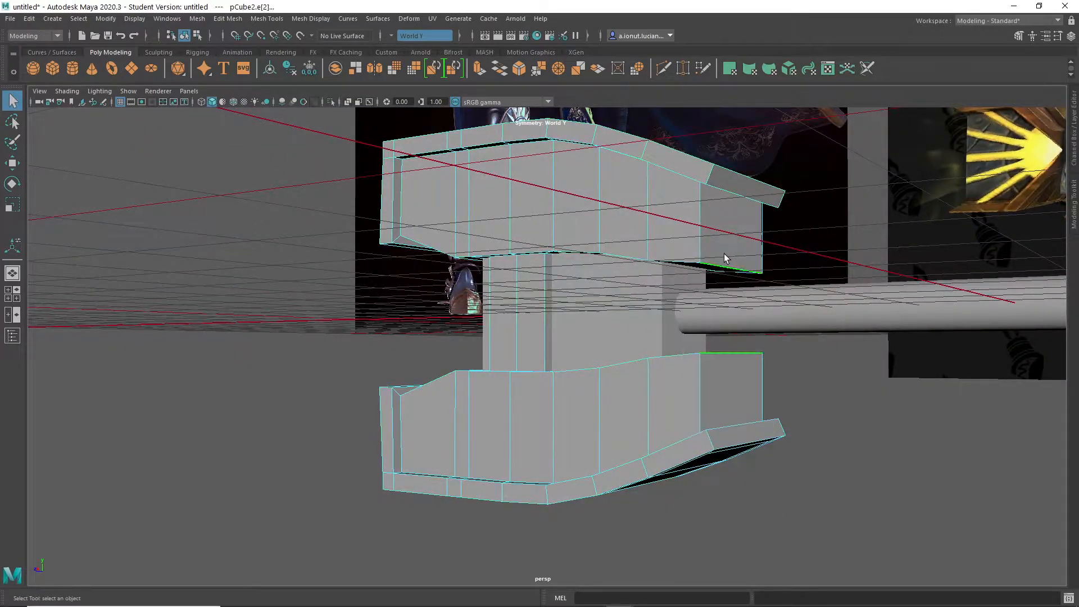
pyautogui.keyDown('alt'); pyautogui.moveTo(723, 254); pyautogui.dragTo(786, 300); pyautogui.keyUp('alt')
pyautogui.scroll(2, 796, 306)
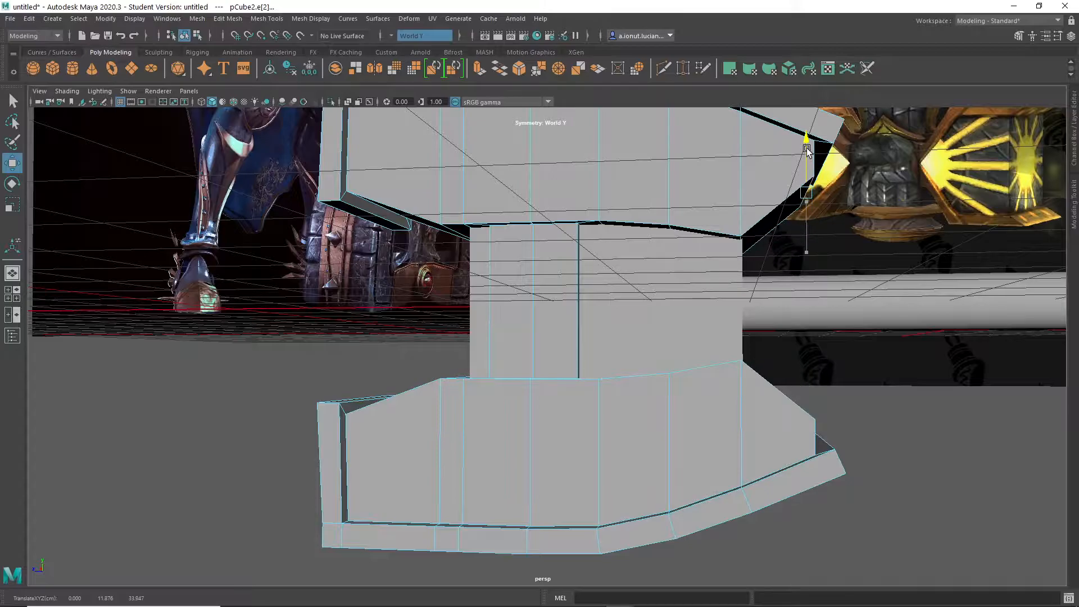
pyautogui.scroll(-5, 778, 293)
pyautogui.moveTo(693, 344)
pyautogui.keyDown('alt'); pyautogui.mouseDown()
pyautogui.moveTo(584, 335)
pyautogui.moveTo(709, 350)
pyautogui.mouseUp(); pyautogui.keyUp('alt')
pyautogui.scroll(2, 706, 352)
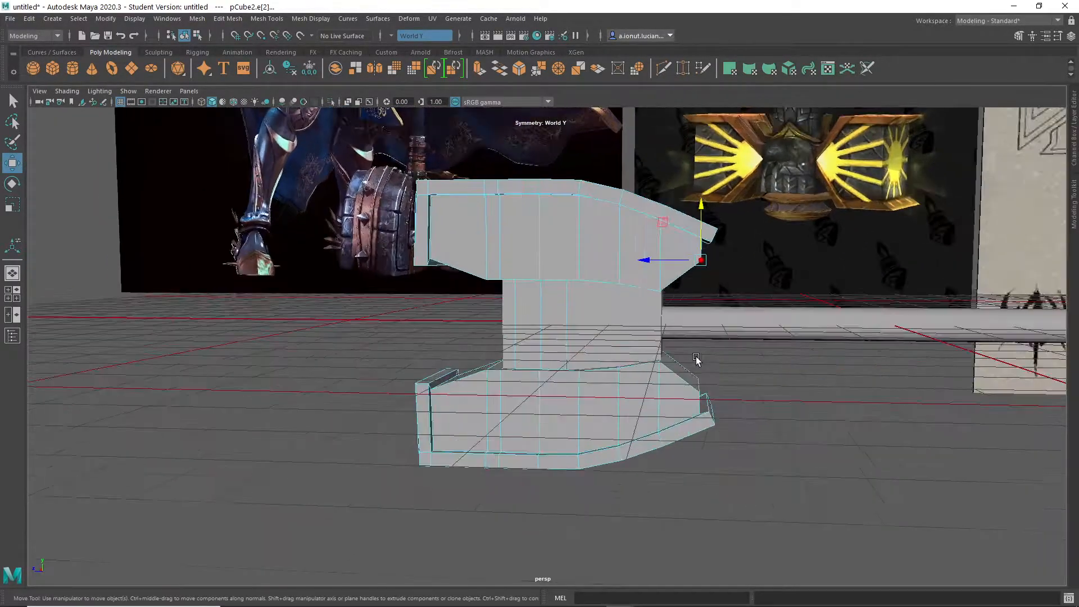
# - Bevel the caps' sloped inner corner edges at the handle end with a fraction of 0.86, and return to object mode
pyautogui.keyDown('shift'); pyautogui.moveTo(620, 260); pyautogui.dragTo(666, 263, button='right'); pyautogui.keyUp('shift')
pyautogui.scroll(2, 675, 256)
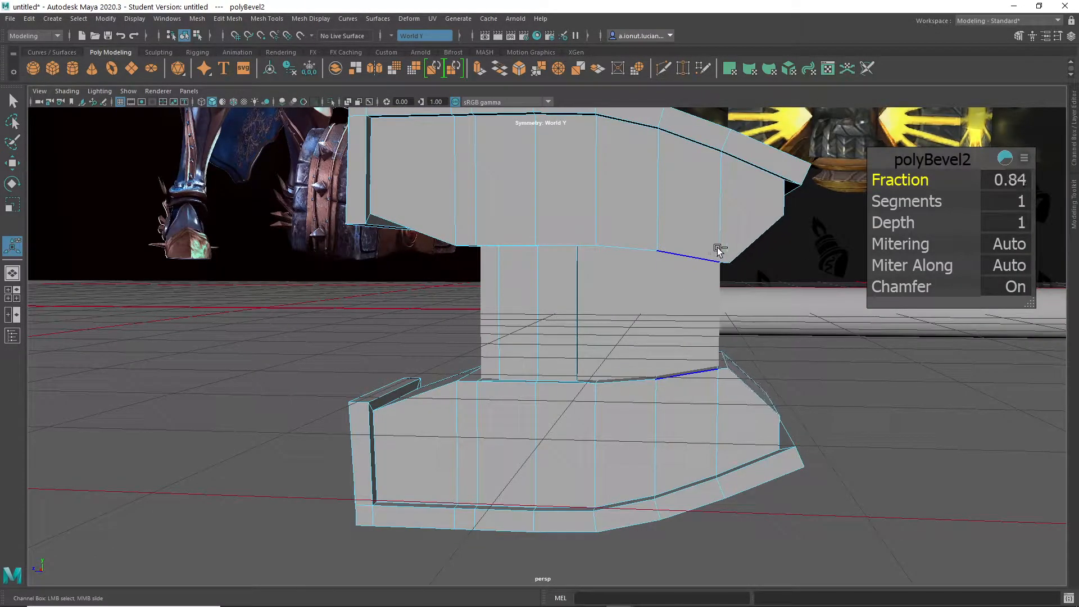
pyautogui.scroll(-3, 720, 250)
pyautogui.keyDown('alt'); pyautogui.moveTo(720, 251); pyautogui.dragTo(676, 348); pyautogui.keyUp('alt')
pyautogui.scroll(4, 677, 349)
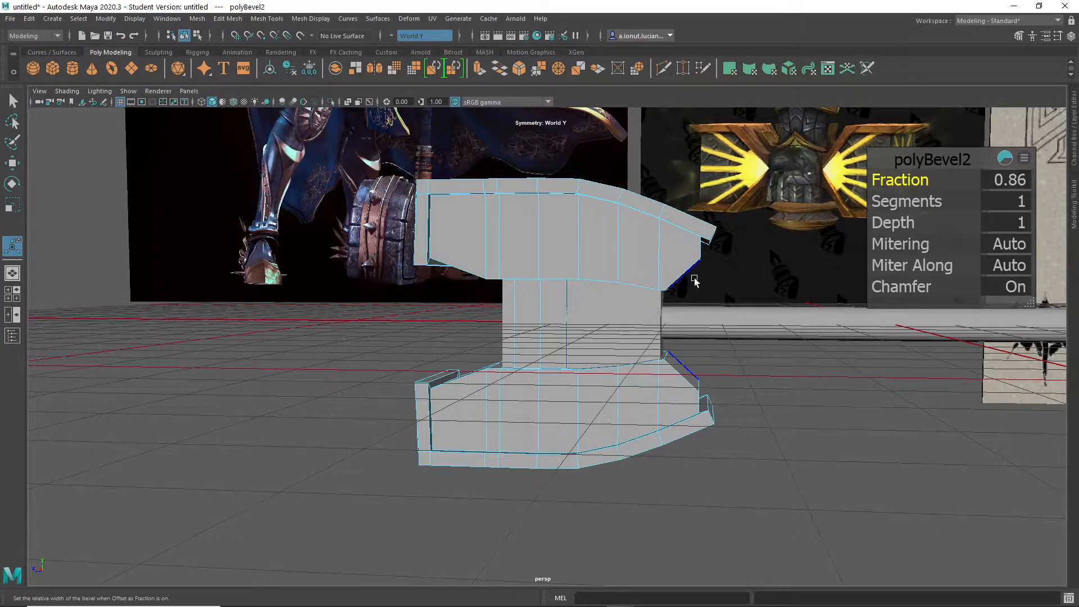
pyautogui.keyDown('alt'); pyautogui.moveTo(698, 341); pyautogui.dragTo(684, 390); pyautogui.keyUp('alt')
pyautogui.press('q')
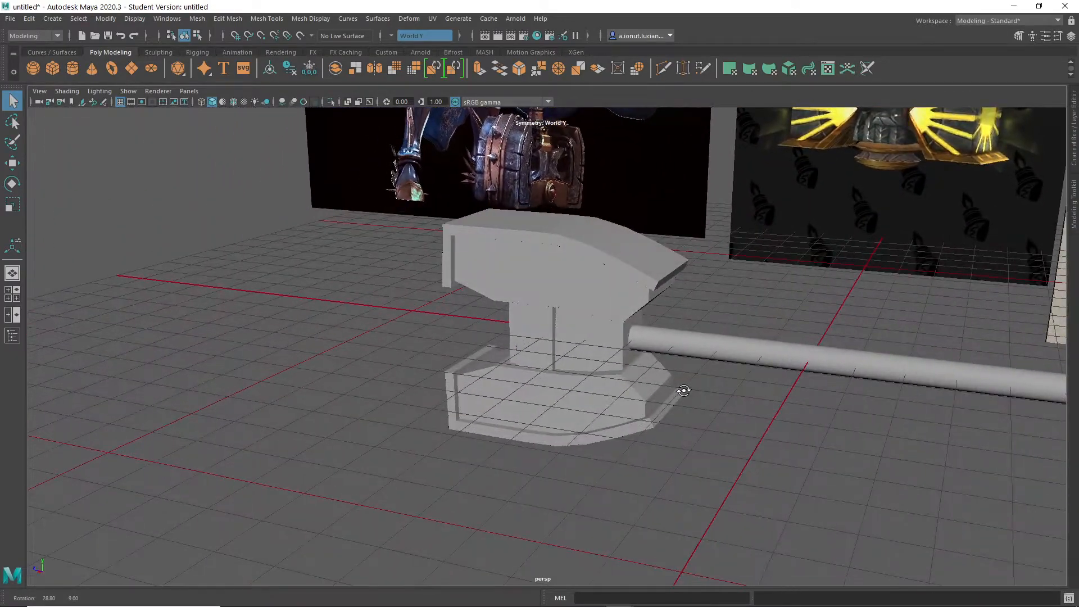
# - Create a polygon cylinder on the handle, scale it uniformly to about 8.2, and rotate it 90° about Z
pyautogui.keyDown('alt'); pyautogui.moveTo(685, 427); pyautogui.dragTo(695, 397); pyautogui.keyUp('alt')
pyautogui.keyDown('shift'); pyautogui.rightClick(719, 381); pyautogui.keyUp('shift')
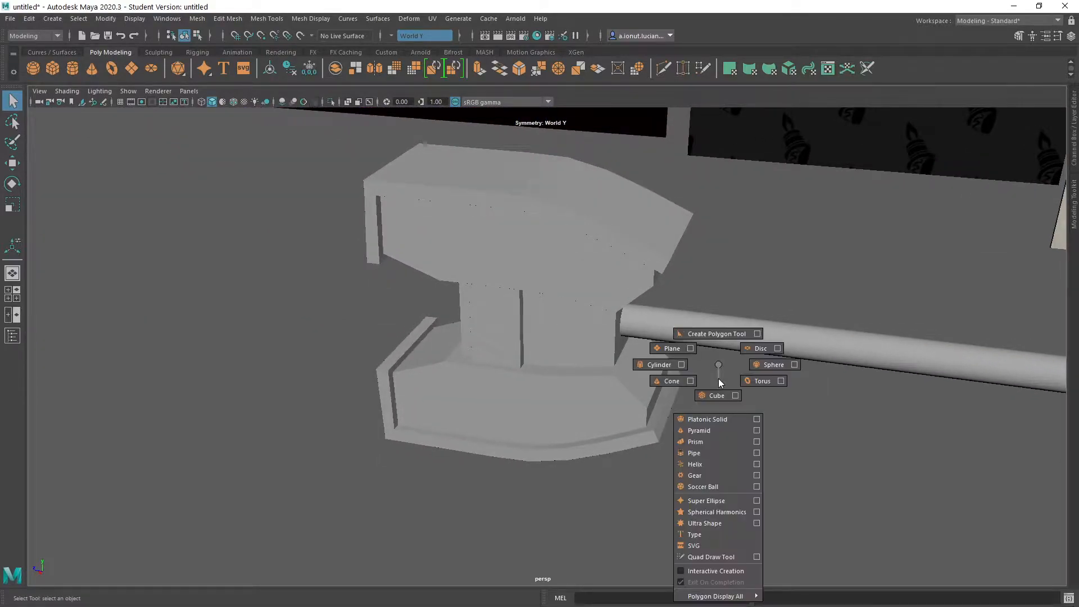
pyautogui.click(654, 365)
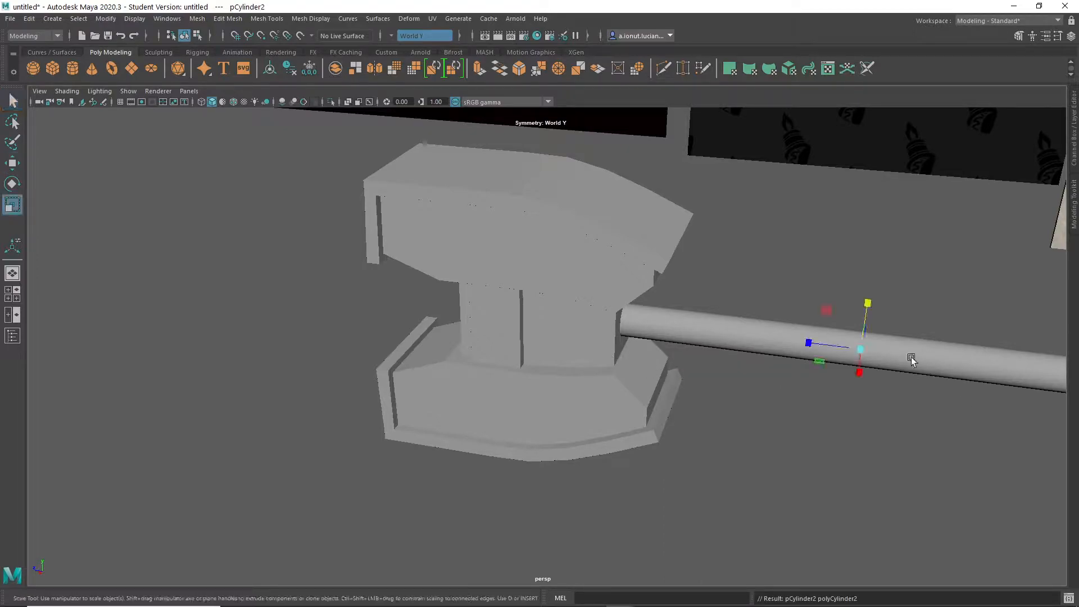
pyautogui.moveTo(863, 349); pyautogui.dragTo(935, 378)
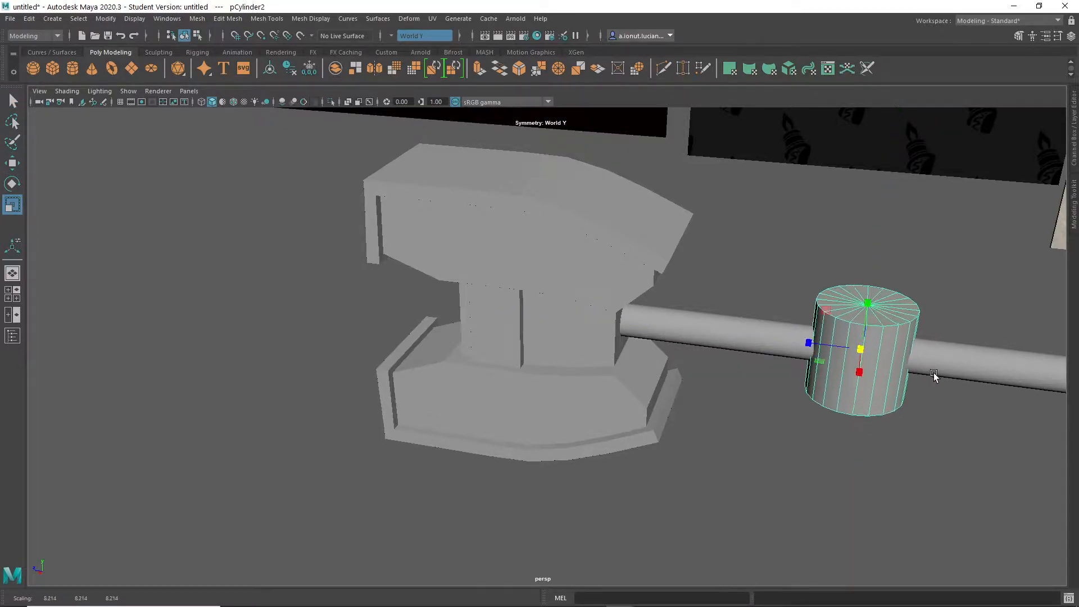
pyautogui.press('e')
pyautogui.moveTo(873, 332); pyautogui.dragTo(864, 406)
# - Move the cylinder along Z to the head's handle end and scale it to 12.206 in X and Z and 3.969 in Y
pyautogui.moveTo(864, 328); pyautogui.dragTo(657, 329)
pyautogui.press('r')
pyautogui.press('w')
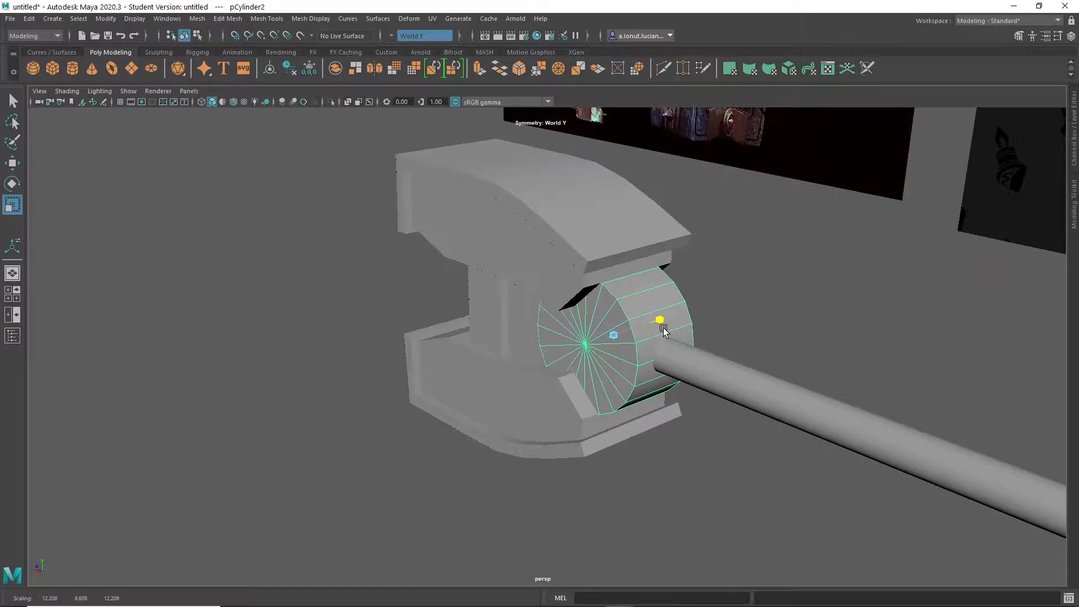
pyautogui.keyDown('alt'); pyautogui.moveTo(663, 332); pyautogui.dragTo(555, 386); pyautogui.keyUp('alt')
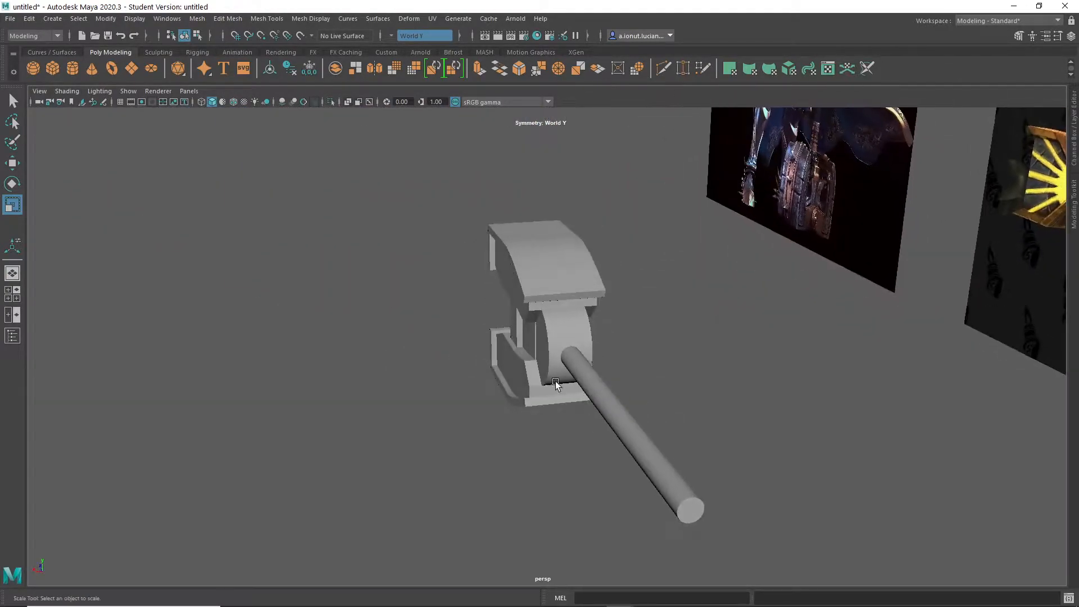
pyautogui.scroll(3, 567, 339)
pyautogui.moveTo(598, 328); pyautogui.dragTo(627, 349)
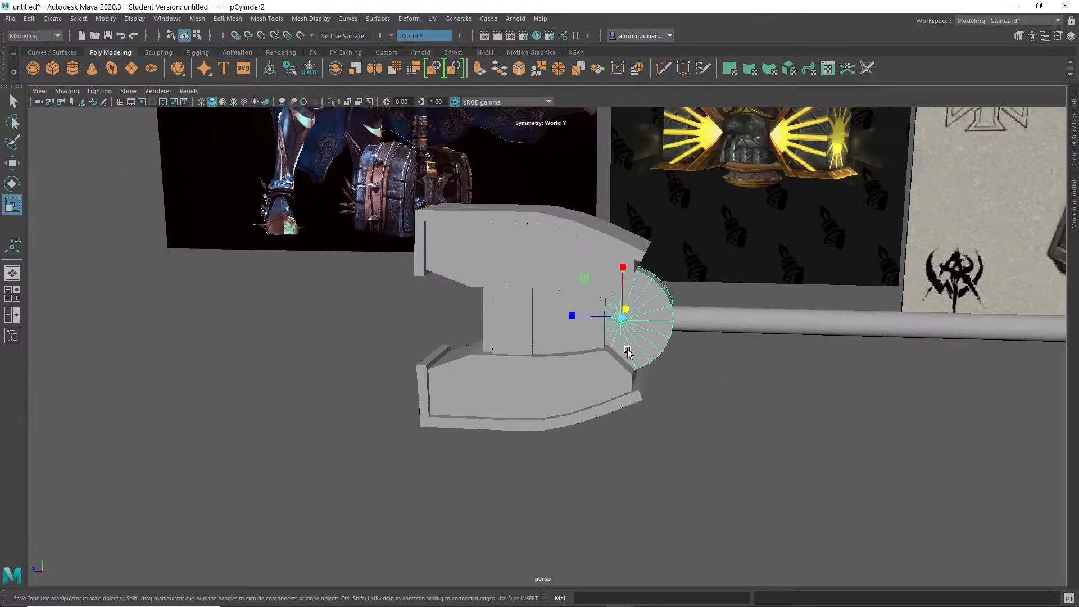
pyautogui.scroll(3, 627, 349)
# - Slide the cylinder along Z into the gap between the caps, at Translate Z 43.911
pyautogui.press('w')
pyautogui.moveTo(617, 304); pyautogui.dragTo(561, 304)
pyautogui.moveTo(677, 357)
pyautogui.keyDown('alt'); pyautogui.mouseDown()
pyautogui.moveTo(605, 404)
pyautogui.moveTo(589, 323)
pyautogui.moveTo(678, 336)
pyautogui.moveTo(665, 349)
pyautogui.mouseUp(); pyautogui.keyUp('alt')
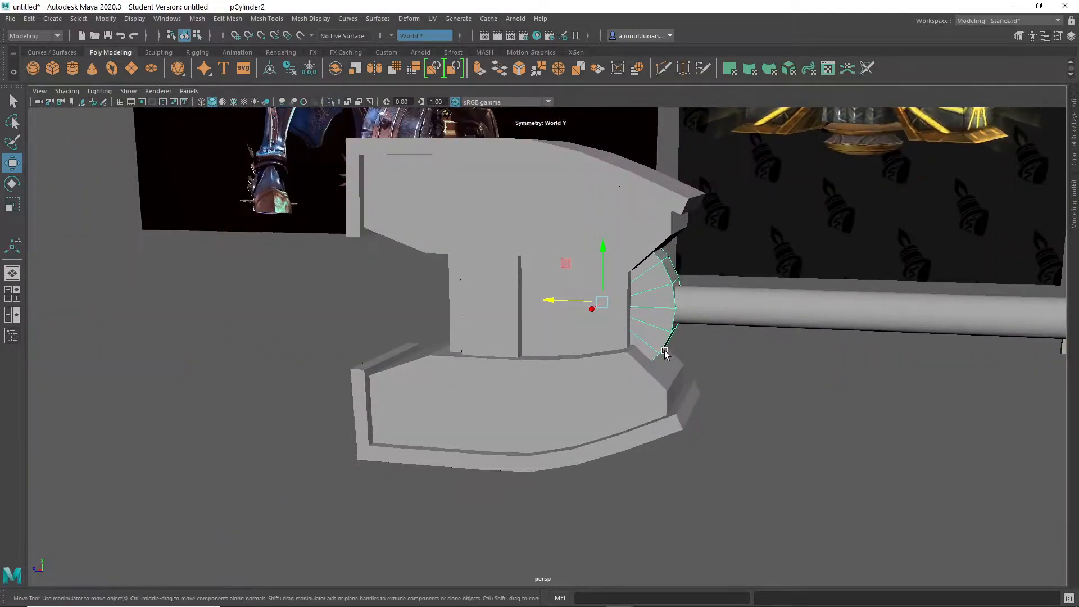
pyautogui.scroll(3, 688, 293)
pyautogui.moveTo(591, 267); pyautogui.dragTo(612, 274)
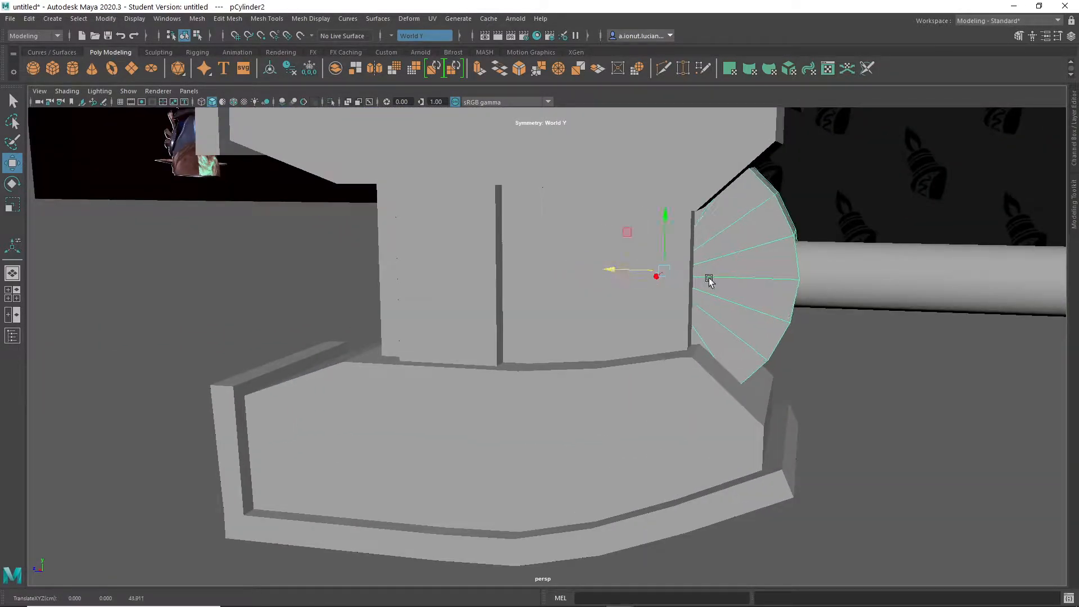
pyautogui.keyDown('alt'); pyautogui.moveTo(736, 302); pyautogui.dragTo(659, 356, button='middle'); pyautogui.keyUp('alt')
pyautogui.scroll(1, 659, 356)
# - Set the cylinder's Subdivisions Axis to 40
pyautogui.click(1074, 191)
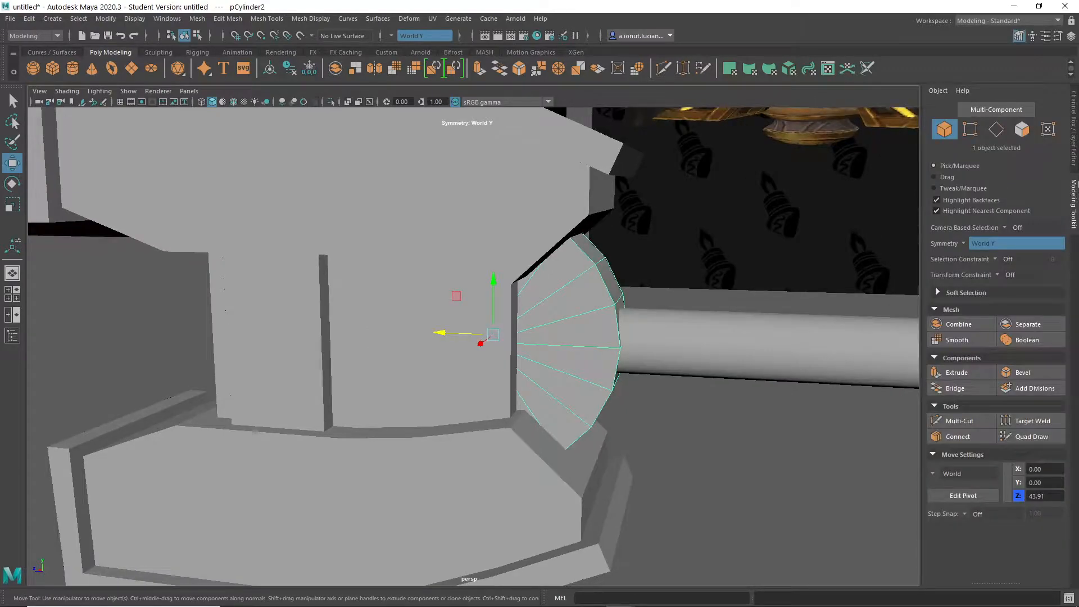
pyautogui.click(1075, 159)
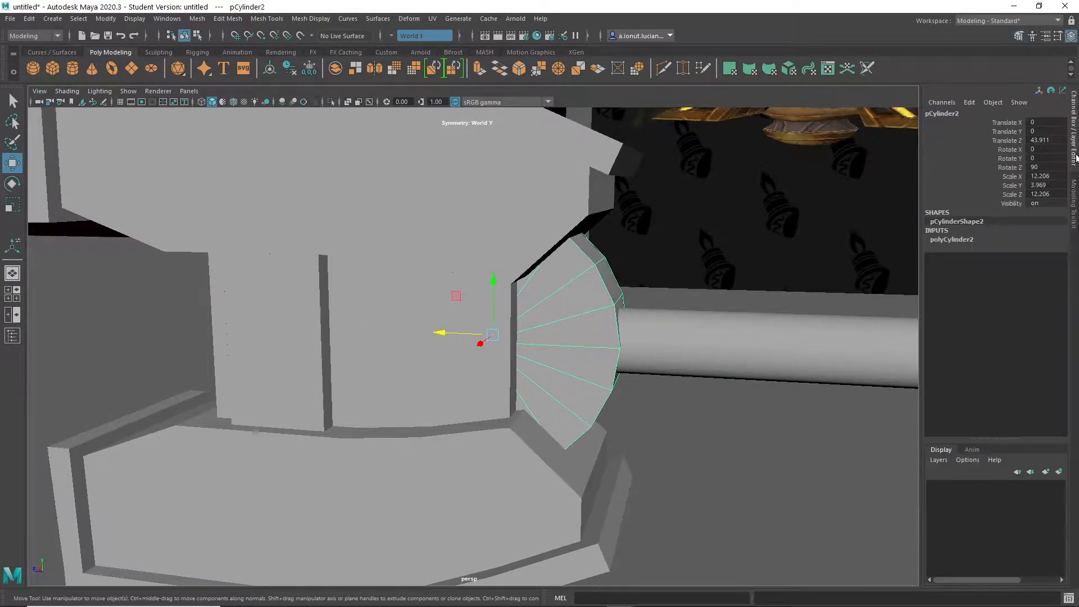
pyautogui.click(955, 239)
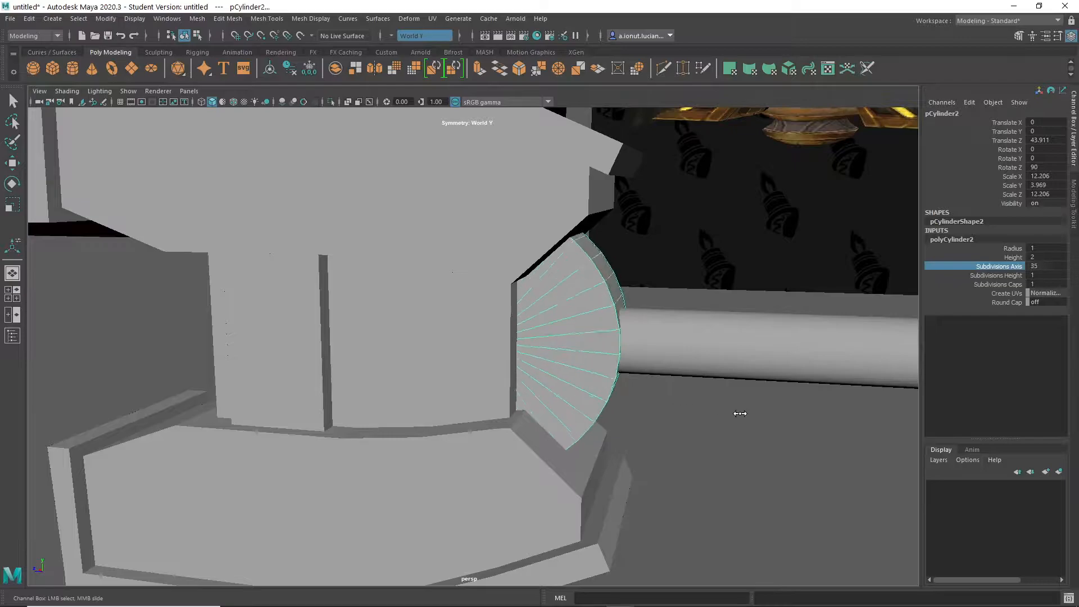
pyautogui.keyDown('alt'); pyautogui.moveTo(754, 418); pyautogui.dragTo(709, 388); pyautogui.keyUp('alt')
# - Isolate the cylinder and delete all of its cap faces, leaving an open ring
pyautogui.hotkey('ctrl', '1')
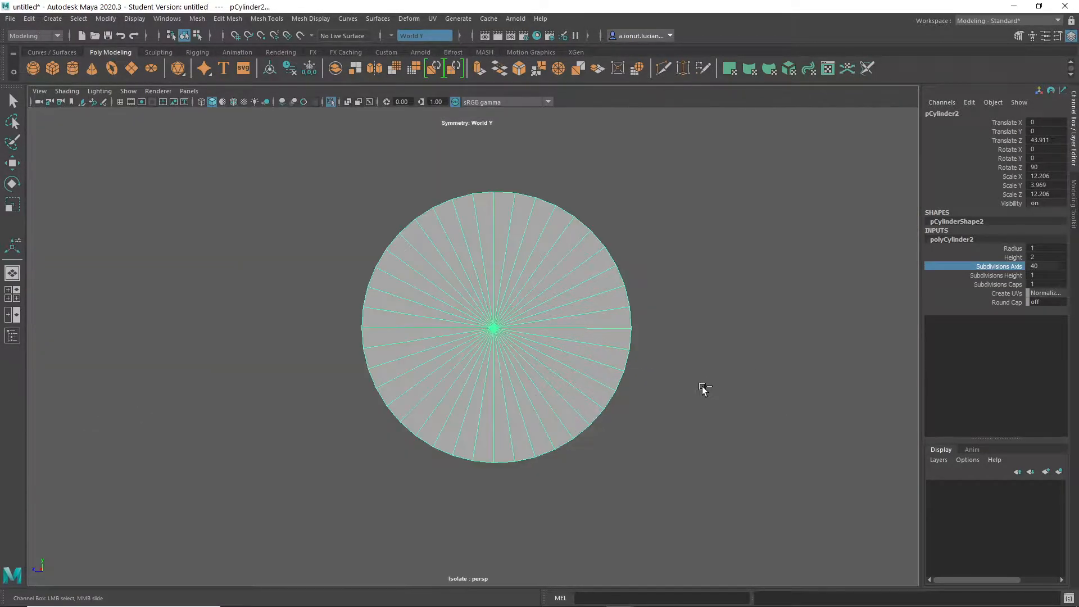
pyautogui.moveTo(527, 257); pyautogui.dragTo(519, 283, button='right')
pyautogui.click(471, 258)
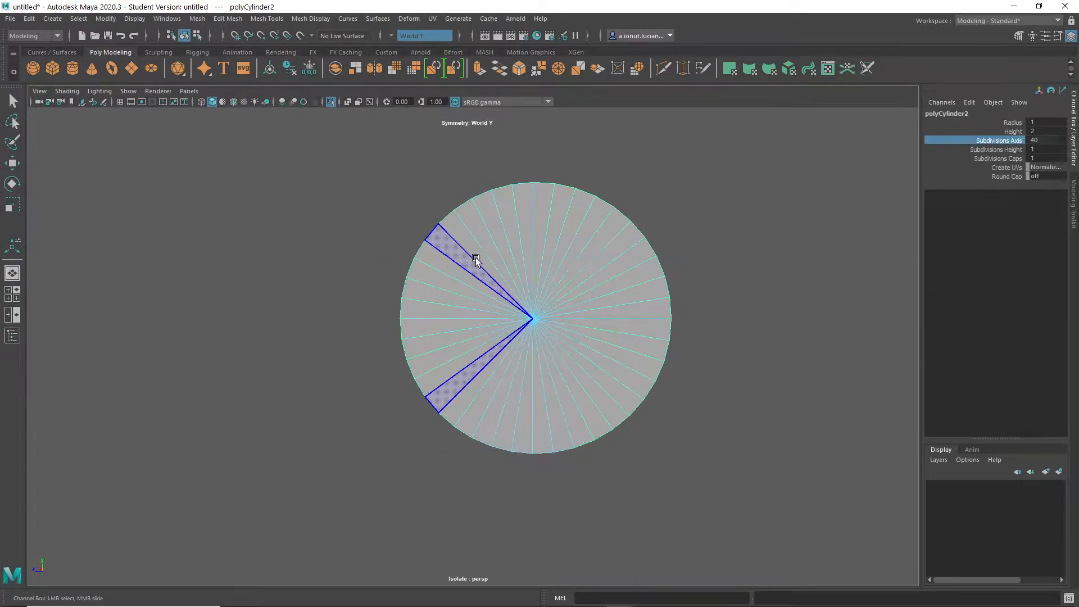
pyautogui.moveTo(561, 339); pyautogui.dragTo(571, 362)
pyautogui.press('w')
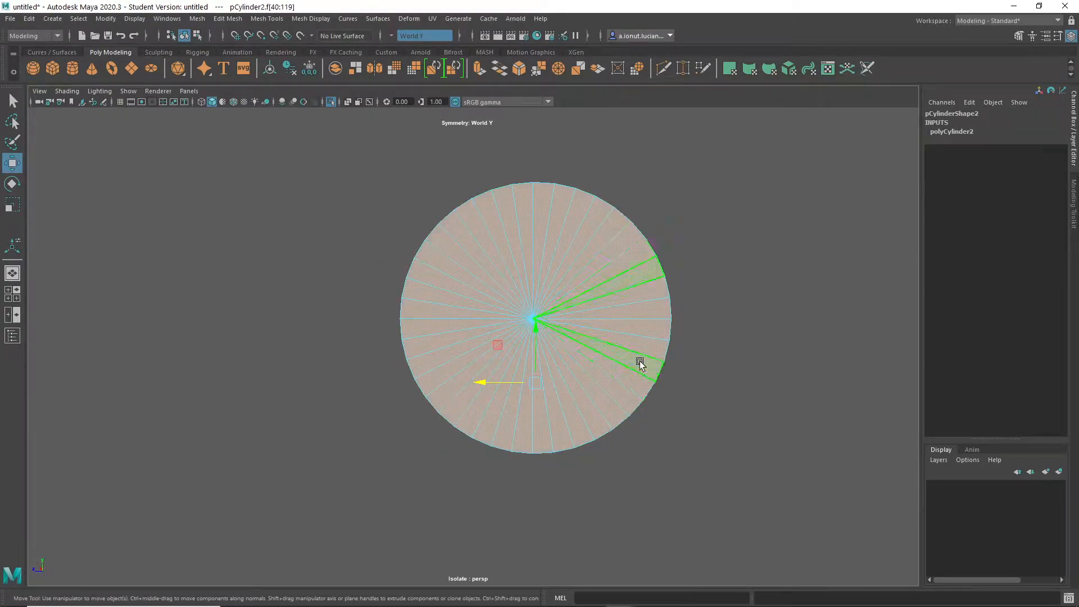
pyautogui.keyDown('alt'); pyautogui.moveTo(628, 333); pyautogui.dragTo(586, 355); pyautogui.keyUp('alt')
pyautogui.press('Delete')
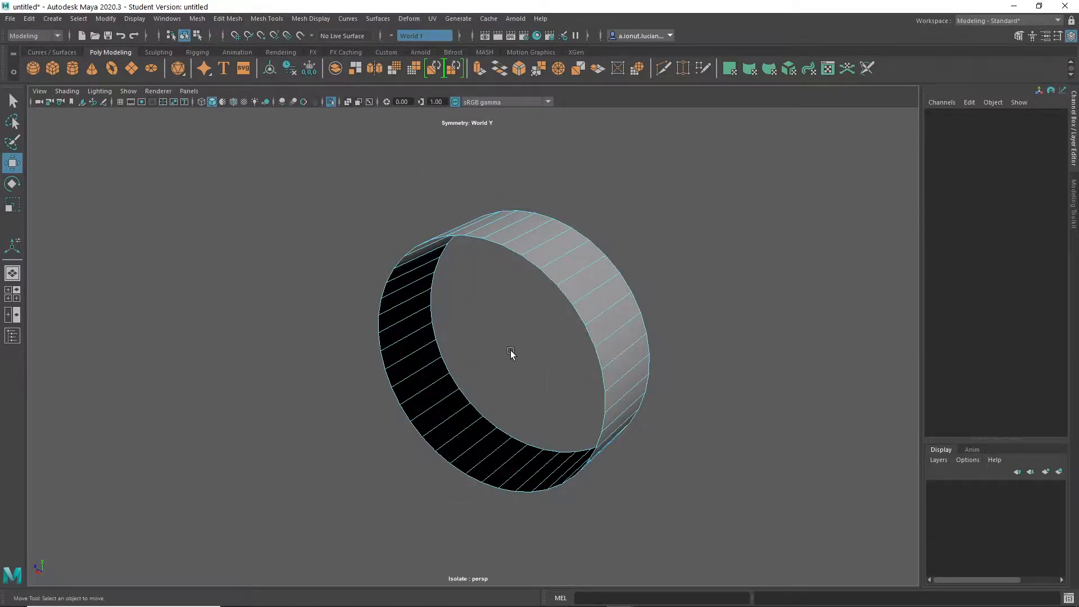
# - Delete the ring's faces on the head side, keeping the arc at the handle, and leave isolation with the arc selected
pyautogui.keyDown('alt'); pyautogui.moveTo(522, 352); pyautogui.dragTo(511, 336); pyautogui.keyUp('alt')
pyautogui.press('space')
pyautogui.press('space')
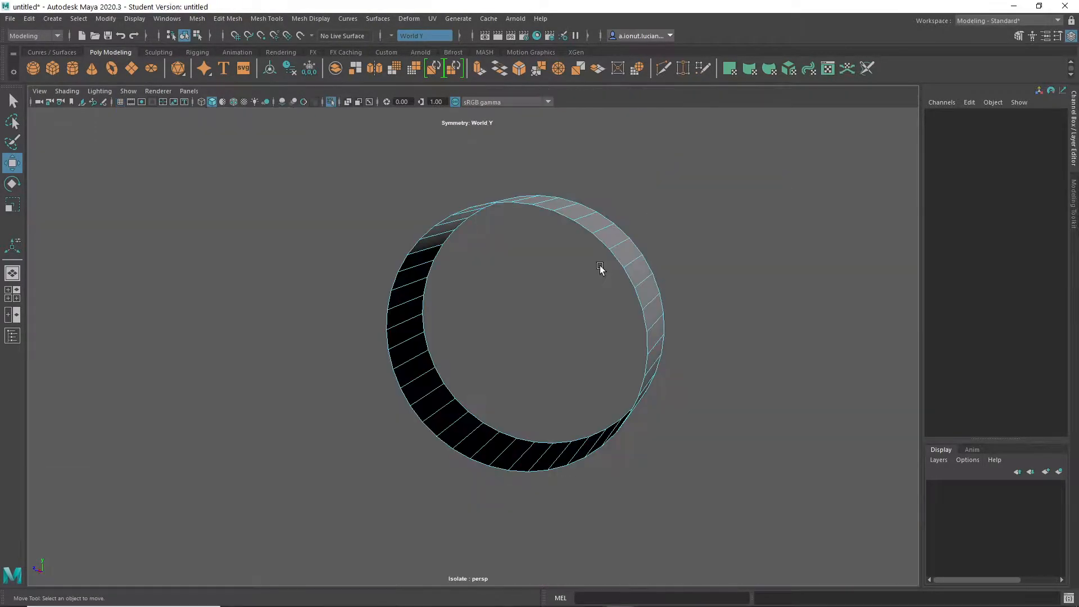
pyautogui.hotkey('ctrl', '1')
pyautogui.keyDown('alt'); pyautogui.moveTo(585, 277); pyautogui.dragTo(611, 309); pyautogui.keyUp('alt')
pyautogui.click(588, 292)
# - Extrude the arc's faces inward with a Local Translate Z of -2.159 to give it thickness, and return to object mode
pyautogui.keyDown('shift'); pyautogui.moveTo(602, 282); pyautogui.dragTo(600, 314, button='right'); pyautogui.keyUp('shift')
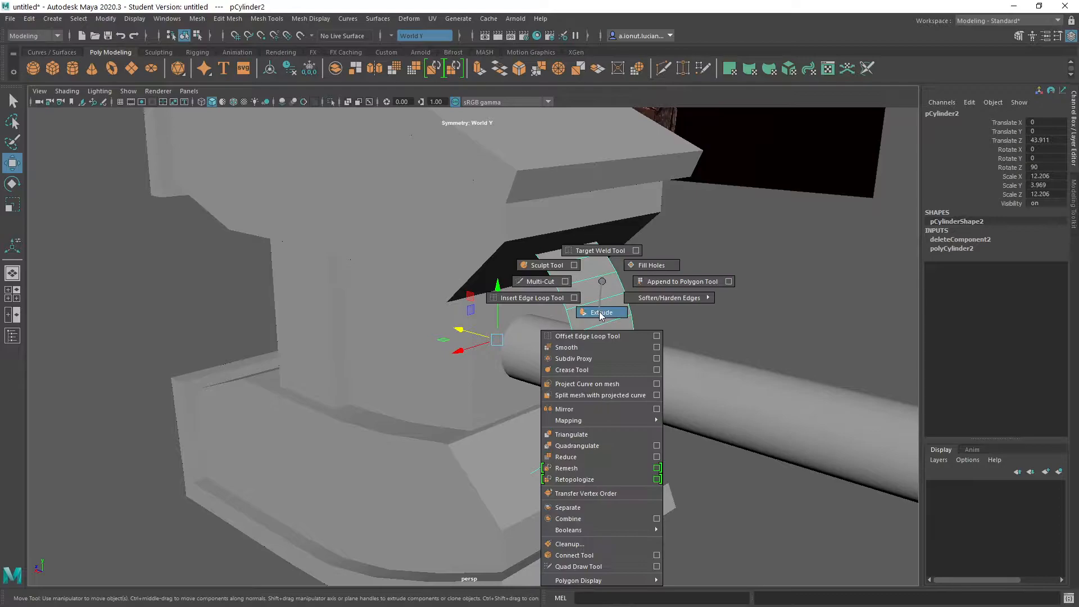
pyautogui.moveTo(604, 300)
pyautogui.keyDown('alt'); pyautogui.mouseDown()
pyautogui.moveTo(676, 293)
pyautogui.moveTo(606, 304)
pyautogui.mouseUp(); pyautogui.keyUp('alt')
pyautogui.keyDown('shift'); pyautogui.moveTo(606, 304); pyautogui.dragTo(599, 316, button='right'); pyautogui.keyUp('shift')
pyautogui.keyDown('alt'); pyautogui.moveTo(599, 316); pyautogui.dragTo(589, 193); pyautogui.keyUp('alt')
pyautogui.moveTo(556, 159); pyautogui.dragTo(572, 185)
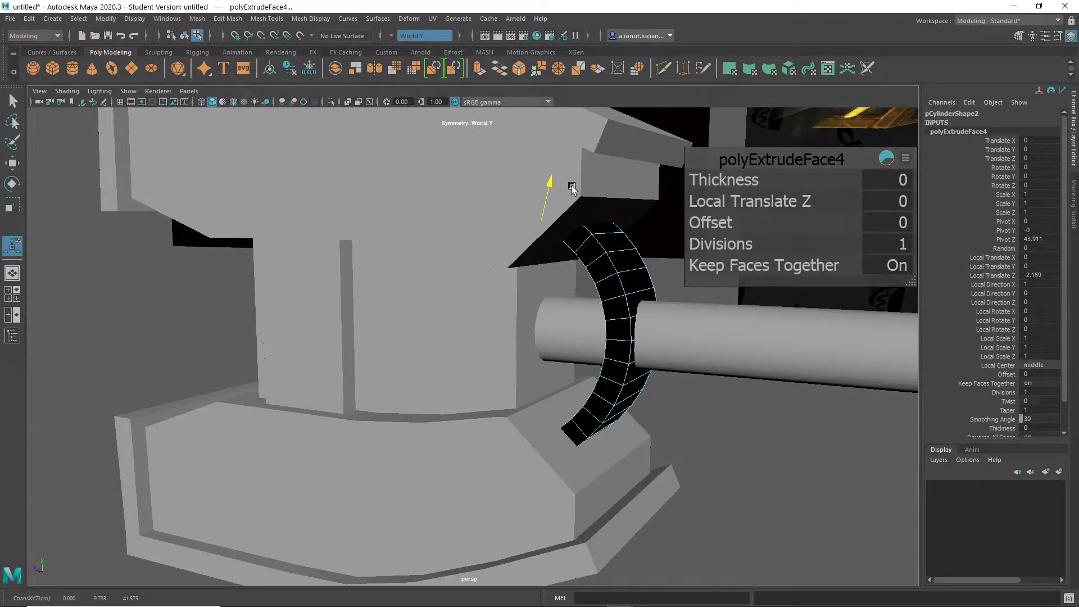
pyautogui.keyDown('alt'); pyautogui.moveTo(590, 353); pyautogui.dragTo(531, 368); pyautogui.keyUp('alt')
pyautogui.moveTo(542, 292); pyautogui.dragTo(589, 264, button='right')
pyautogui.scroll(4, 561, 365)
pyautogui.moveTo(568, 328)
pyautogui.keyDown('alt'); pyautogui.mouseDown()
pyautogui.moveTo(604, 303)
pyautogui.moveTo(576, 321)
pyautogui.mouseUp(); pyautogui.keyUp('alt')
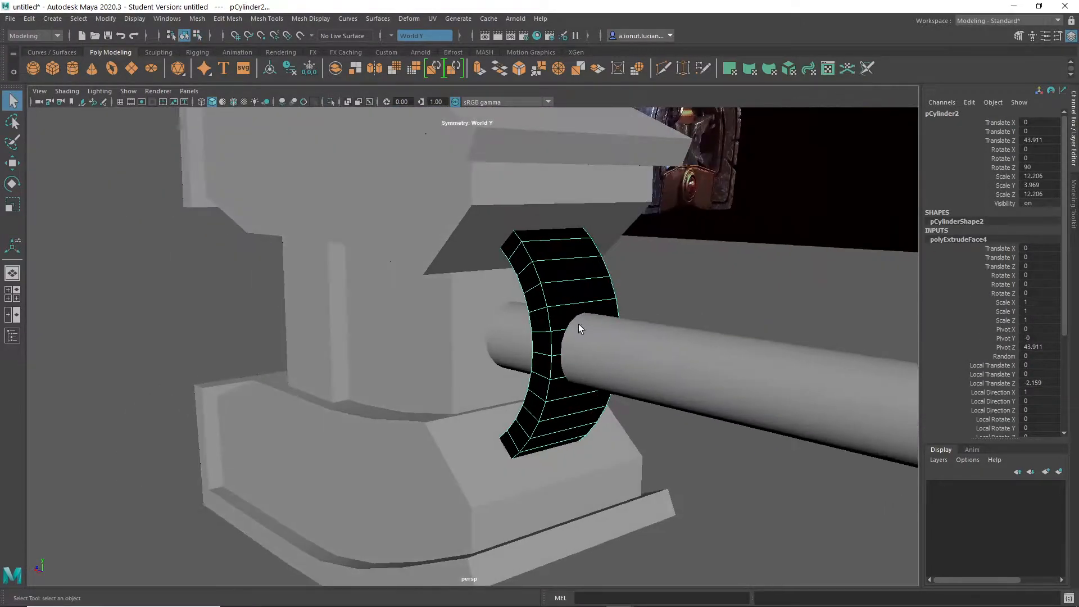
# - Examine the extruded arc's faces around the handle from several angles
pyautogui.scroll(4, 577, 320)
pyautogui.keyDown('alt'); pyautogui.moveTo(632, 297); pyautogui.dragTo(579, 307, button='middle'); pyautogui.keyUp('alt')
pyautogui.keyDown('alt'); pyautogui.moveTo(578, 305); pyautogui.dragTo(615, 276); pyautogui.keyUp('alt')
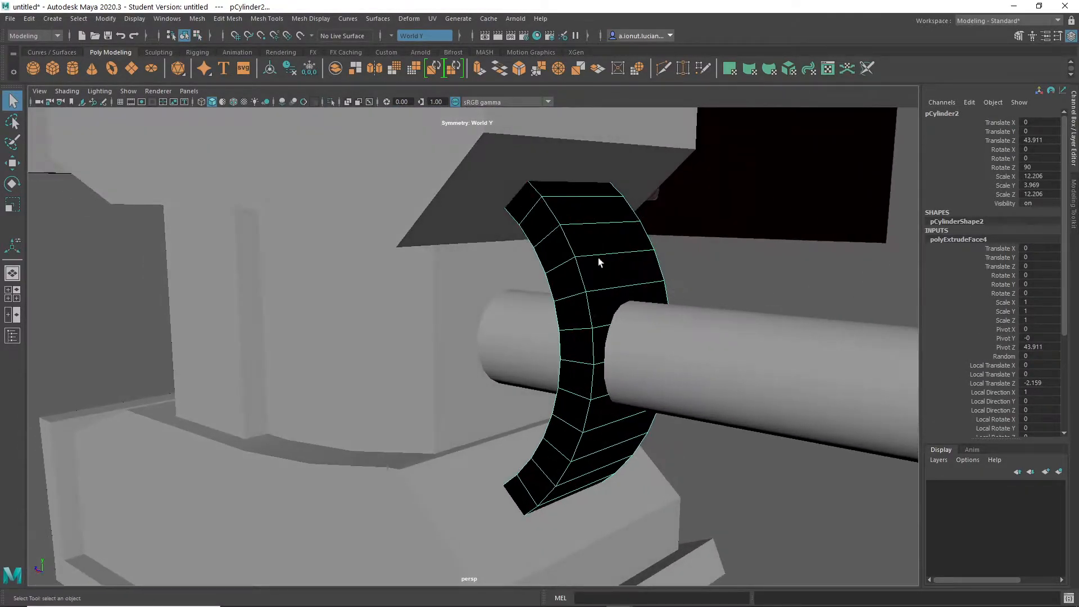
pyautogui.keyDown('alt'); pyautogui.moveTo(582, 277); pyautogui.dragTo(540, 314, button='middle'); pyautogui.keyUp('alt')
pyautogui.scroll(10, 492, 261)
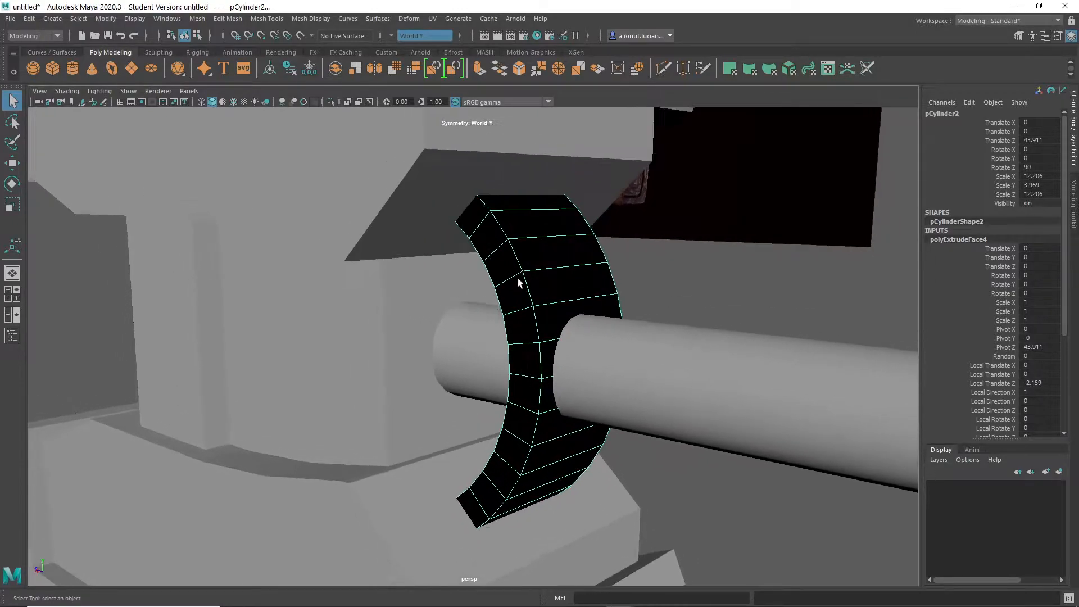
pyautogui.scroll(4, 537, 390)
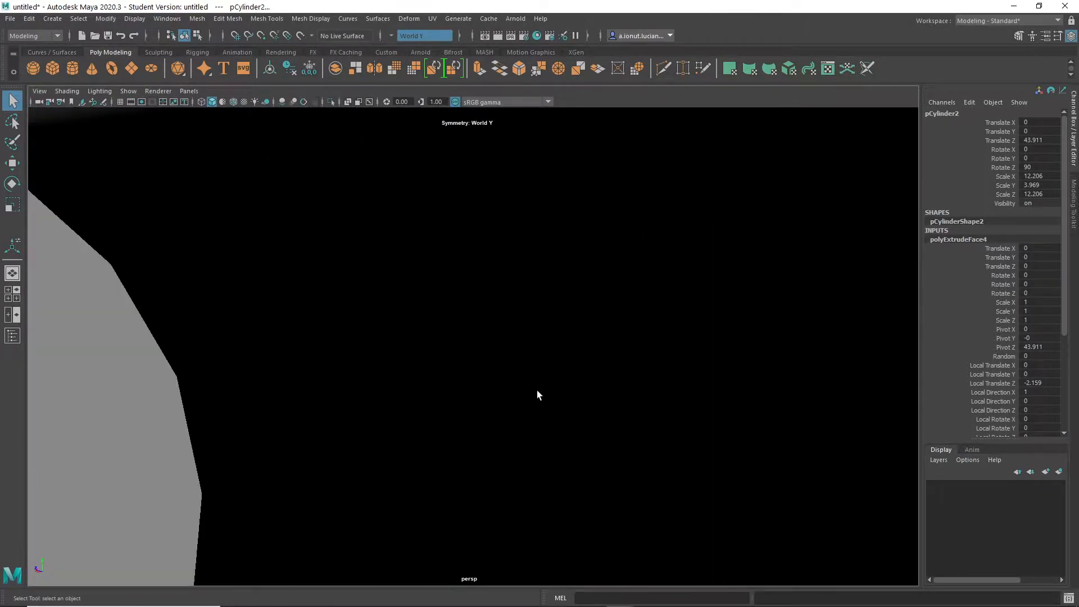
pyautogui.keyDown('alt'); pyautogui.moveTo(565, 371); pyautogui.dragTo(418, 382, button='right'); pyautogui.keyUp('alt')
pyautogui.keyDown('alt'); pyautogui.moveTo(625, 404); pyautogui.dragTo(503, 341, button='right'); pyautogui.keyUp('alt')
pyautogui.keyDown('alt'); pyautogui.moveTo(502, 340); pyautogui.dragTo(515, 328); pyautogui.keyUp('alt')
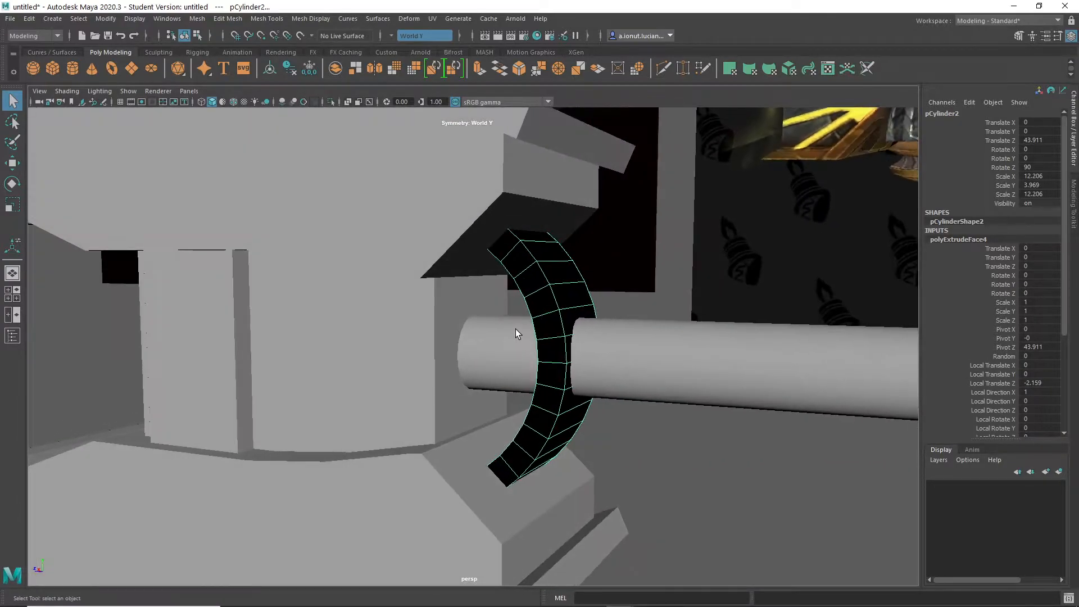
# - Reverse the normals of the arc's faces
pyautogui.press('space')
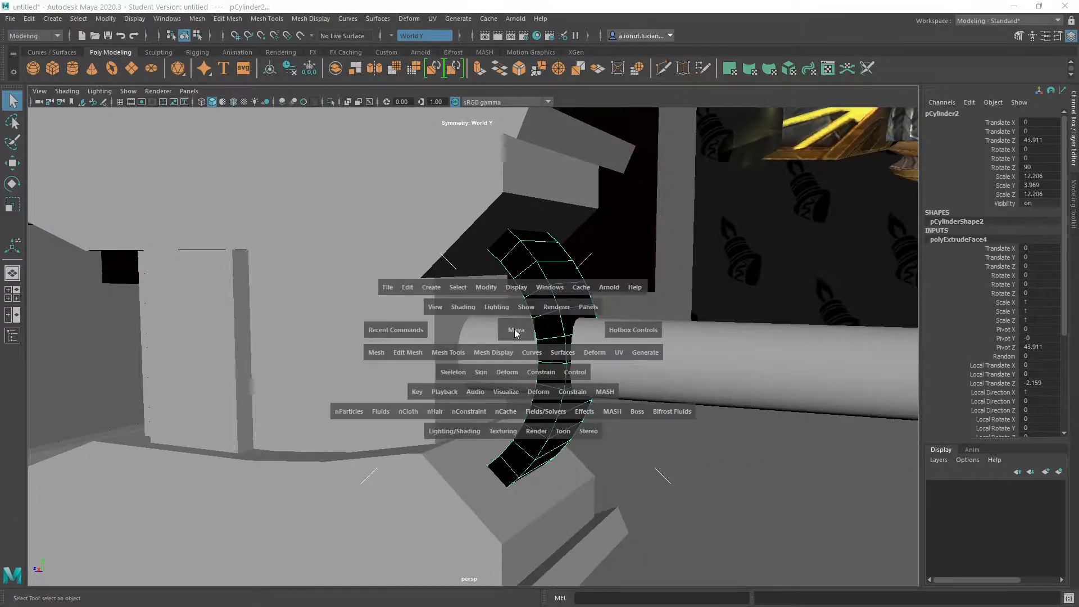
pyautogui.click(497, 355)
pyautogui.click(517, 283)
pyautogui.moveTo(564, 291); pyautogui.dragTo(589, 265, button='right')
pyautogui.keyDown('alt'); pyautogui.moveTo(575, 349); pyautogui.dragTo(554, 361, button='right'); pyautogui.keyUp('alt')
pyautogui.keyDown('alt'); pyautogui.moveTo(554, 361); pyautogui.dragTo(519, 372); pyautogui.keyUp('alt')
# - Duplicate the arc and rotate the copy about Z to 0° so that it lies horizontally
pyautogui.hotkey('ctrl', 'd')
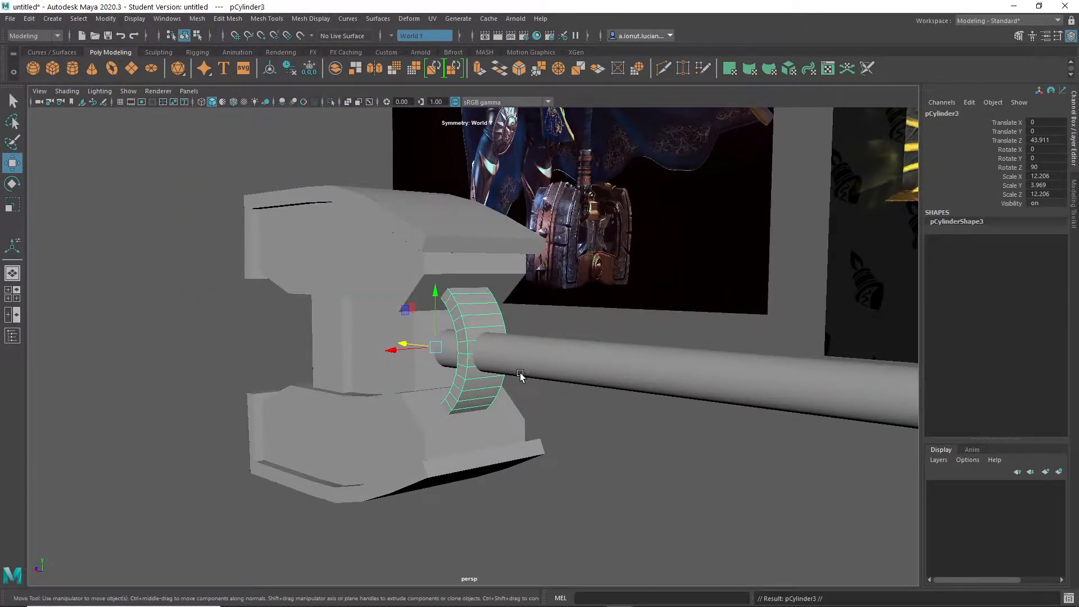
pyautogui.press('e')
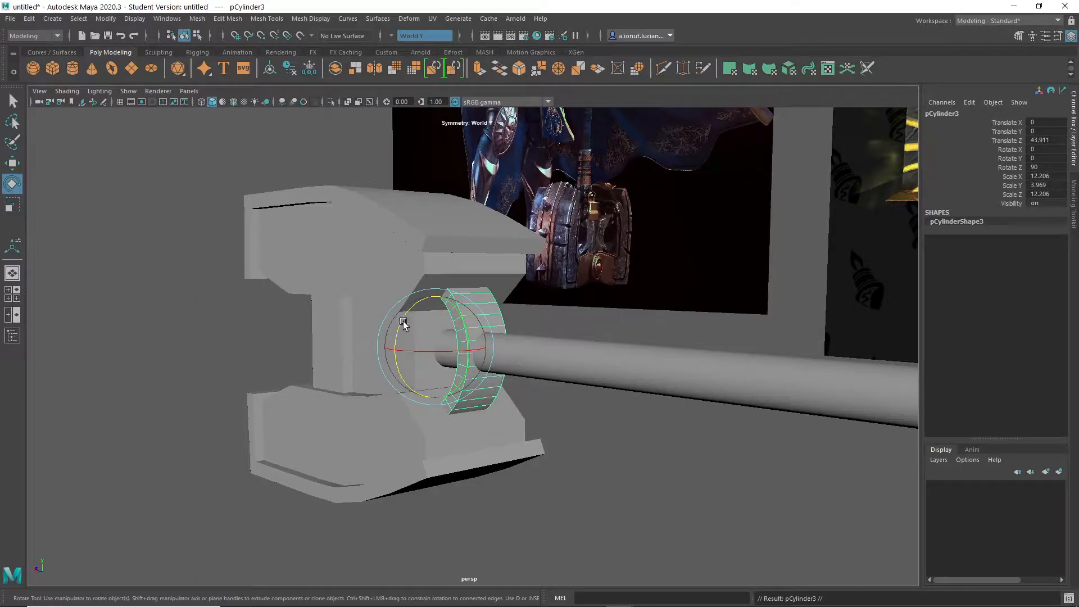
pyautogui.moveTo(398, 329); pyautogui.dragTo(386, 412)
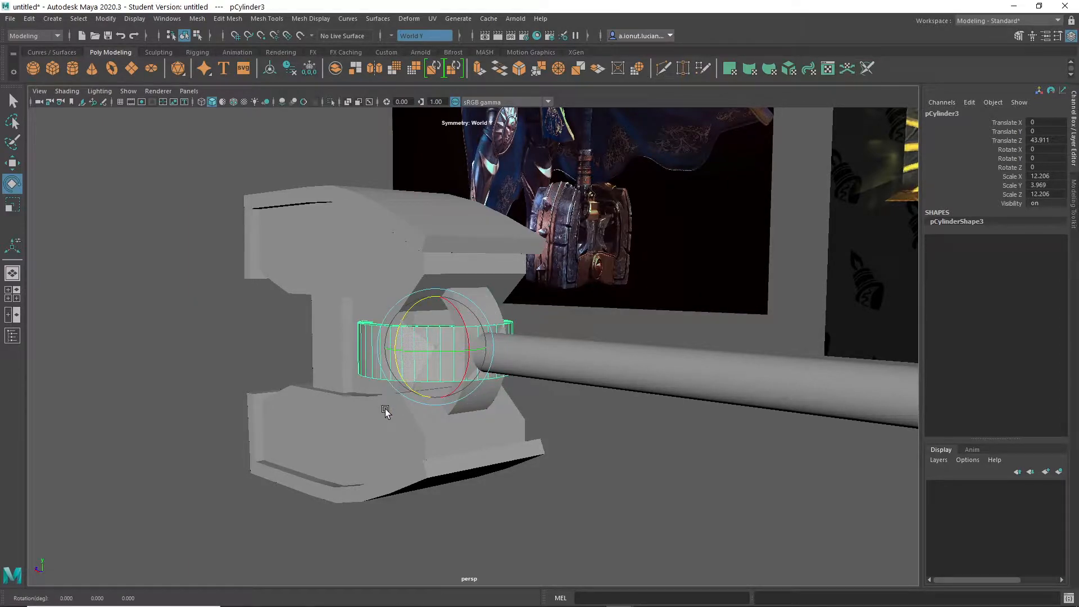
pyautogui.click(581, 444)
pyautogui.keyDown('alt'); pyautogui.moveTo(581, 443); pyautogui.dragTo(528, 476); pyautogui.keyUp('alt')
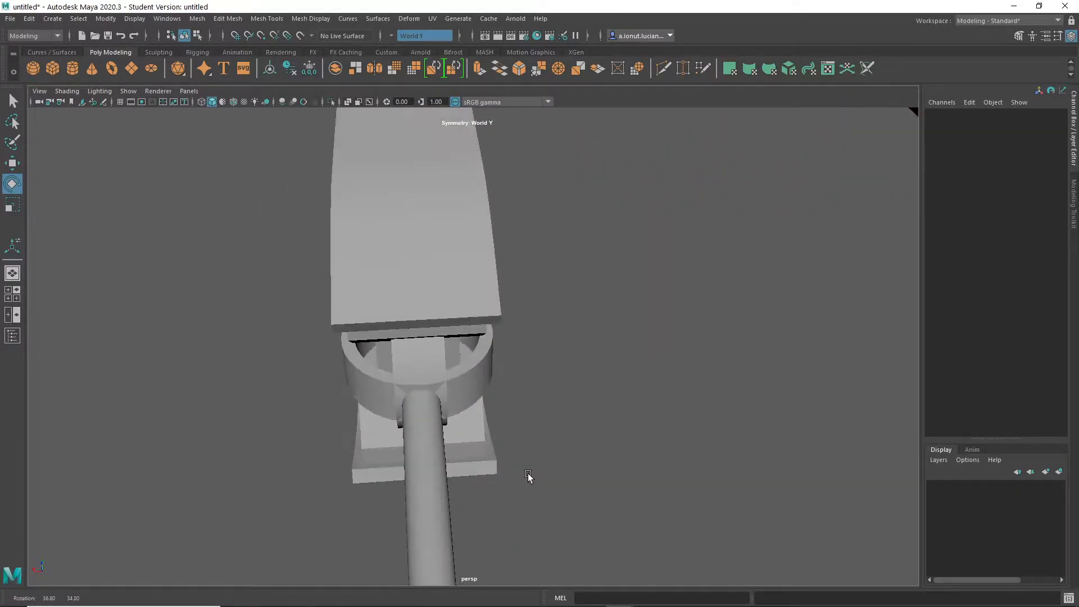
# - Select the horizontal arc copy and move it along Z to about 45.9, toward the head's bridge
pyautogui.click(462, 381)
pyautogui.press('w')
pyautogui.keyDown('alt'); pyautogui.moveTo(462, 381); pyautogui.dragTo(433, 371); pyautogui.keyUp('alt')
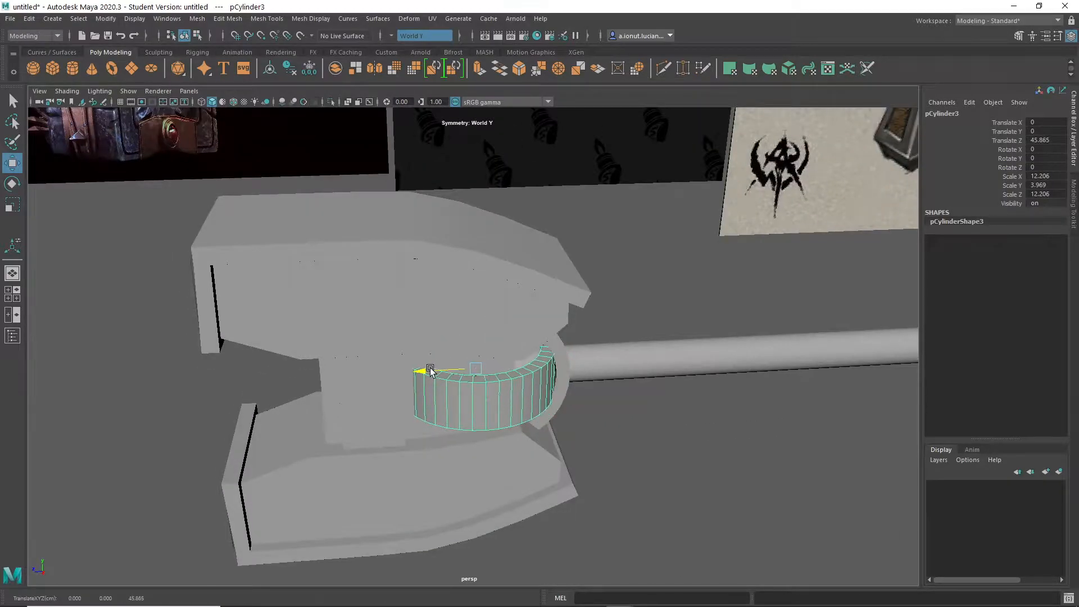
pyautogui.click(669, 528)
pyautogui.keyDown('alt'); pyautogui.moveTo(669, 527); pyautogui.dragTo(613, 469); pyautogui.keyUp('alt')
# - Remove the horizontal copy and move the vertical arc along Z toward the bridge, to Translate Z 47.799
pyautogui.click(558, 348)
pyautogui.keyDown('alt'); pyautogui.moveTo(558, 348); pyautogui.dragTo(553, 398); pyautogui.keyUp('alt')
pyautogui.click(580, 430)
pyautogui.click(526, 387)
pyautogui.moveTo(416, 354); pyautogui.dragTo(377, 379)
# - Duplicate the vertical arc and scale the copy uniformly to 16.811 in X and Z and 5.467 in Y
pyautogui.hotkey('ctrl', 'd')
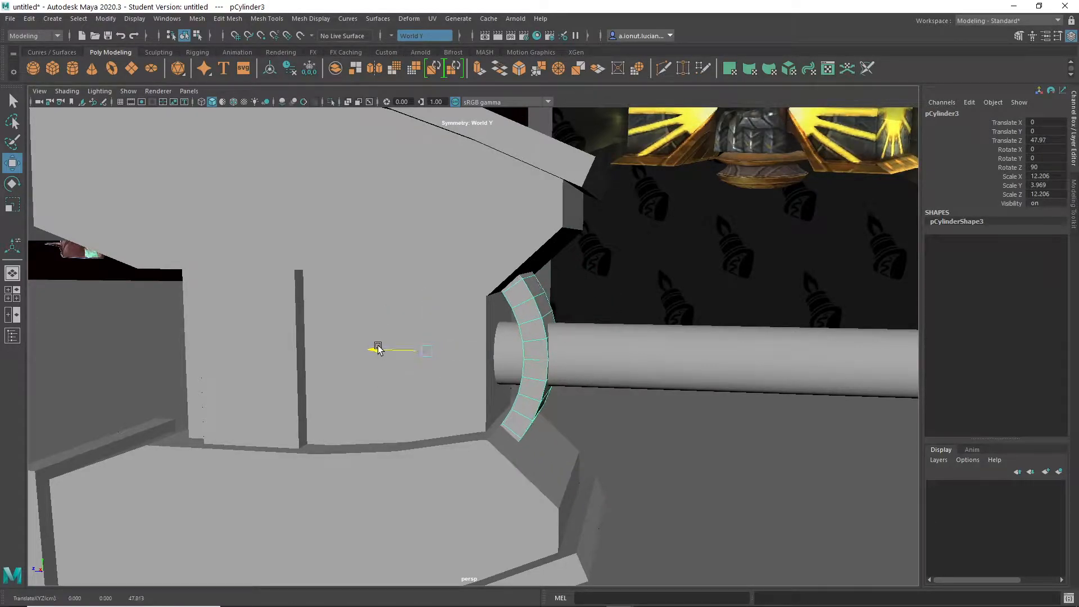
pyautogui.moveTo(421, 353); pyautogui.dragTo(490, 373)
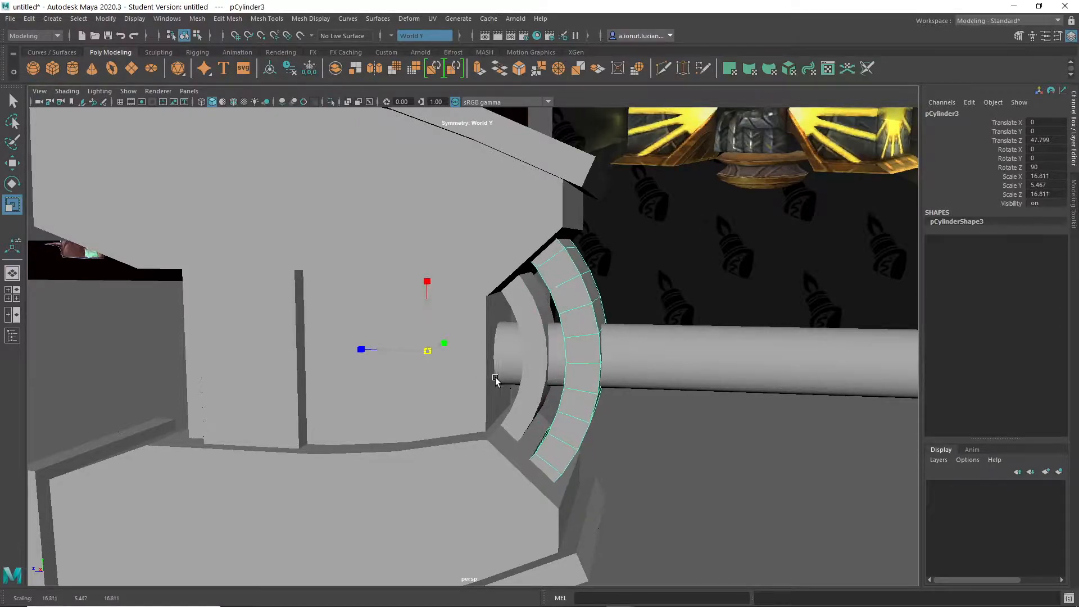
pyautogui.moveTo(495, 378)
pyautogui.keyDown('alt'); pyautogui.mouseDown()
pyautogui.moveTo(470, 366)
pyautogui.moveTo(505, 365)
pyautogui.mouseUp(); pyautogui.keyUp('alt')
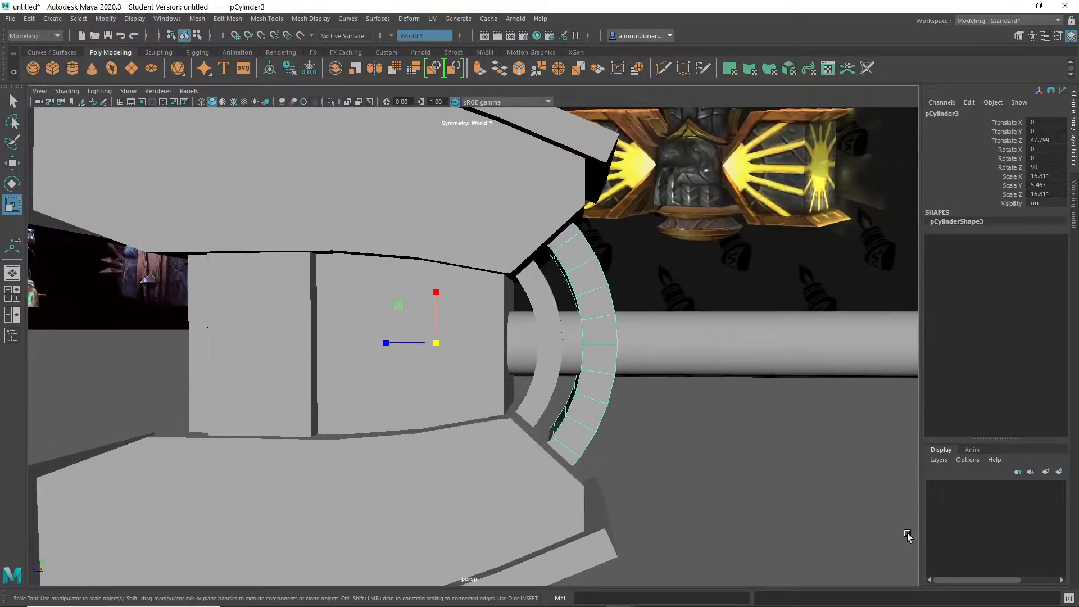
# - Select the smaller inner arc and move it along Z toward the hammer head, to about 47.1
pyautogui.click(906, 534)
pyautogui.scroll(-5, 706, 507)
pyautogui.keyDown('alt'); pyautogui.moveTo(706, 507); pyautogui.dragTo(636, 488); pyautogui.keyUp('alt')
pyautogui.scroll(5, 642, 444)
pyautogui.keyDown('alt'); pyautogui.moveTo(643, 443); pyautogui.dragTo(600, 450); pyautogui.keyUp('alt')
pyautogui.scroll(4, 599, 450)
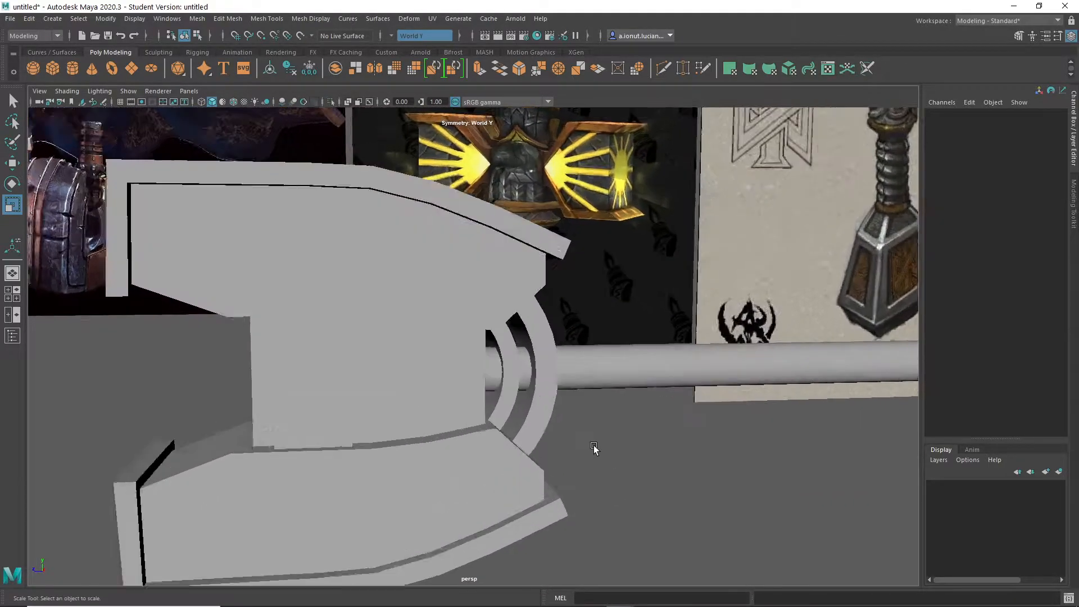
pyautogui.click(511, 386)
pyautogui.moveTo(410, 375); pyautogui.dragTo(377, 379)
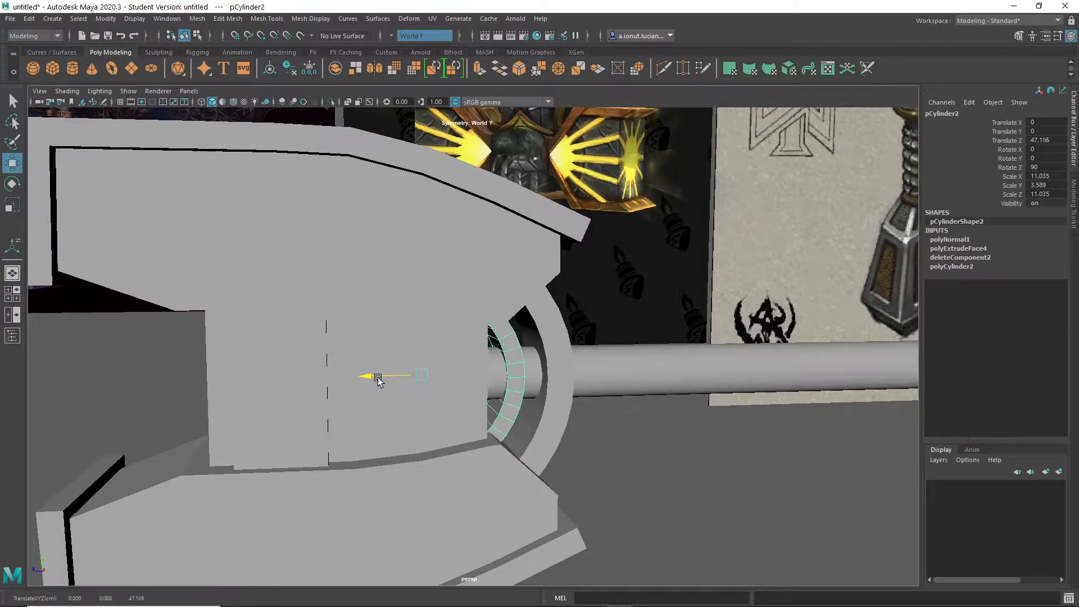
# - Widen the outer arc across the handle by scaling its faces along the arc's width
pyautogui.click(701, 481)
pyautogui.keyDown('alt'); pyautogui.moveTo(701, 482); pyautogui.dragTo(593, 480, button='right'); pyautogui.keyUp('alt')
pyautogui.keyDown('alt'); pyautogui.moveTo(593, 481); pyautogui.dragTo(508, 487); pyautogui.keyUp('alt')
pyautogui.keyDown('alt'); pyautogui.moveTo(508, 484); pyautogui.dragTo(529, 467, button='right'); pyautogui.keyUp('alt')
pyautogui.click(428, 339)
pyautogui.keyDown('alt'); pyautogui.moveTo(457, 340); pyautogui.dragTo(543, 298, button='middle'); pyautogui.keyUp('alt')
pyautogui.keyDown('alt'); pyautogui.moveTo(543, 298); pyautogui.dragTo(654, 291, button='right'); pyautogui.keyUp('alt')
pyautogui.keyDown('alt'); pyautogui.moveTo(654, 291); pyautogui.dragTo(734, 281); pyautogui.keyUp('alt')
pyautogui.keyDown('alt'); pyautogui.moveTo(696, 301); pyautogui.dragTo(566, 345, button='middle'); pyautogui.keyUp('alt')
pyautogui.keyDown('alt'); pyautogui.moveTo(566, 344); pyautogui.dragTo(616, 337, button='right'); pyautogui.keyUp('alt')
pyautogui.press('q')
pyautogui.moveTo(511, 275); pyautogui.dragTo(511, 320, button='right')
pyautogui.click(509, 308)
pyautogui.keyDown('alt'); pyautogui.moveTo(584, 377); pyautogui.dragTo(407, 348); pyautogui.keyUp('alt')
pyautogui.keyDown('shift'); pyautogui.click(549, 318); pyautogui.keyUp('shift')
pyautogui.keyDown('alt'); pyautogui.moveTo(522, 368); pyautogui.dragTo(561, 360); pyautogui.keyUp('alt')
pyautogui.press('r')
pyautogui.moveTo(581, 316); pyautogui.dragTo(679, 301)
pyautogui.press('q')
# - Select the outer arc's middle faces around the handle and scale them narrower along the arc's width
pyautogui.keyDown('alt'); pyautogui.moveTo(606, 381); pyautogui.dragTo(575, 291); pyautogui.keyUp('alt')
pyautogui.keyDown('shift'); pyautogui.click(574, 291); pyautogui.keyUp('shift')
pyautogui.keyDown('alt'); pyautogui.moveTo(507, 332); pyautogui.dragTo(537, 353); pyautogui.keyUp('alt')
pyautogui.press('r')
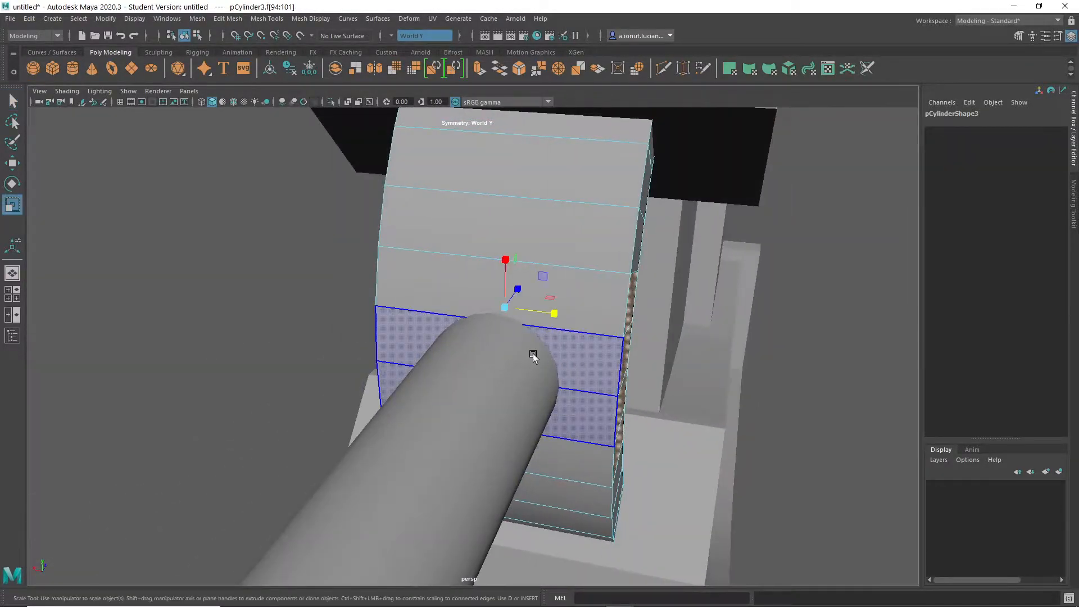
pyautogui.moveTo(549, 315); pyautogui.dragTo(526, 294)
pyautogui.press('q')
pyautogui.moveTo(506, 270); pyautogui.dragTo(544, 257, button='right')
pyautogui.click(633, 482)
pyautogui.scroll(-8, 606, 475)
pyautogui.keyDown('alt'); pyautogui.moveTo(603, 474); pyautogui.dragTo(543, 474); pyautogui.keyUp('alt')
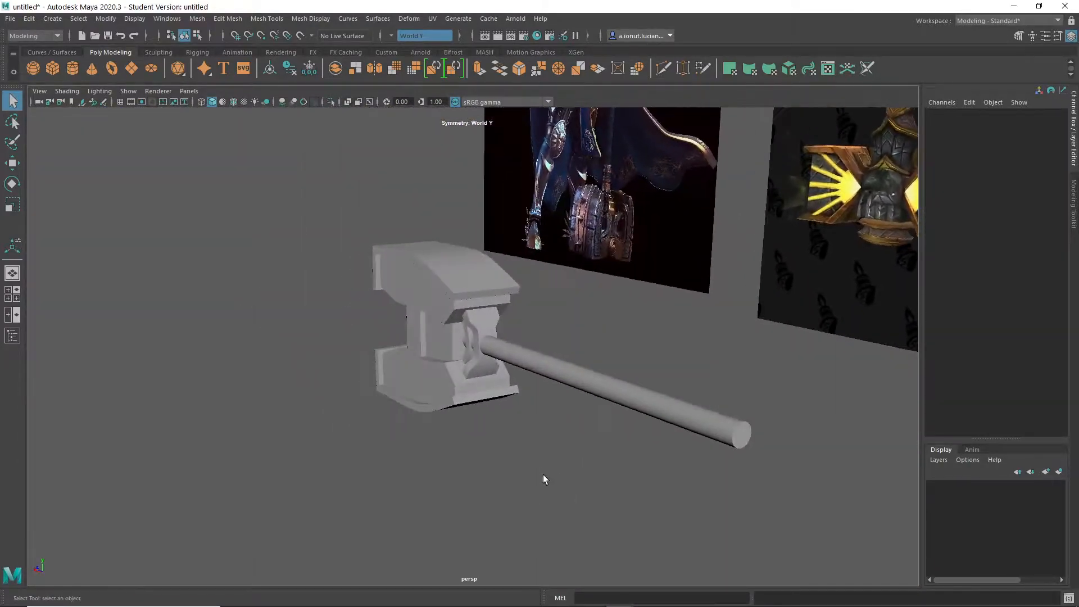
# - Delete the outer arc's broad front and back face loops, keeping only the two side strips
pyautogui.scroll(5, 510, 317)
pyautogui.click(533, 241)
pyautogui.keyDown('alt'); pyautogui.moveTo(534, 241); pyautogui.dragTo(536, 265); pyautogui.keyUp('alt')
pyautogui.moveTo(534, 262); pyautogui.dragTo(573, 242, button='right')
pyautogui.doubleClick(527, 264)
pyautogui.keyDown('alt'); pyautogui.moveTo(527, 264); pyautogui.dragTo(504, 264); pyautogui.keyUp('alt')
pyautogui.press('Delete')
pyautogui.click(505, 264)
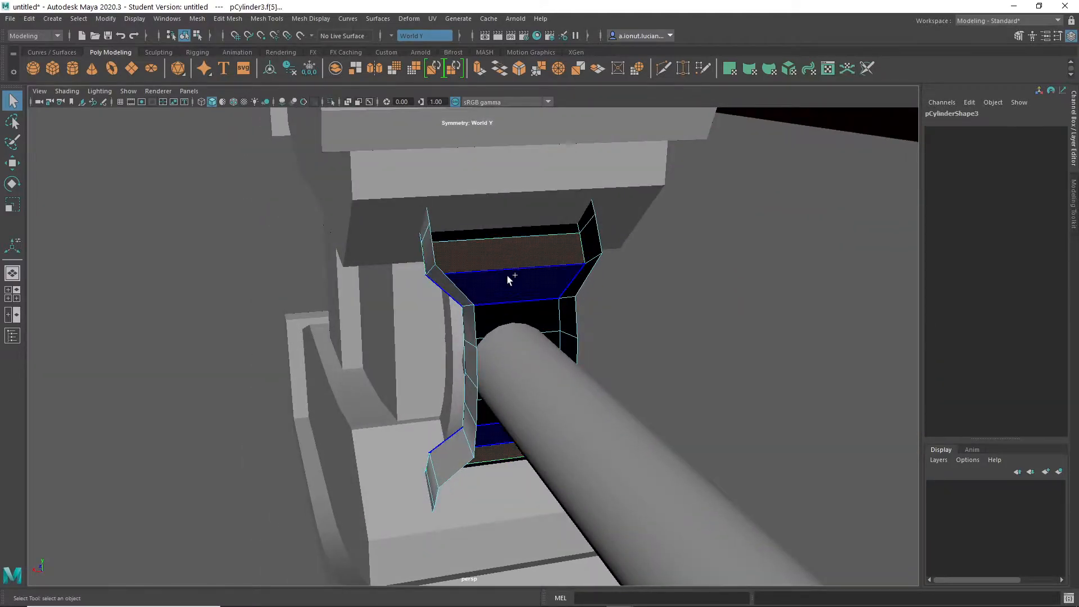
pyautogui.doubleClick(508, 275)
pyautogui.press('Delete')
# - Extrude the two side strips' faces with a Local Translate Z of -1.611 to give them thickness
pyautogui.keyDown('alt'); pyautogui.moveTo(513, 274); pyautogui.dragTo(579, 287); pyautogui.keyUp('alt')
pyautogui.moveTo(580, 287); pyautogui.dragTo(644, 269, button='right')
pyautogui.keyDown('alt'); pyautogui.moveTo(578, 287); pyautogui.dragTo(556, 277); pyautogui.keyUp('alt')
pyautogui.keyDown('shift'); pyautogui.moveTo(556, 277); pyautogui.dragTo(506, 256, button='right'); pyautogui.keyUp('shift')
pyautogui.moveTo(323, 138); pyautogui.dragTo(344, 136)
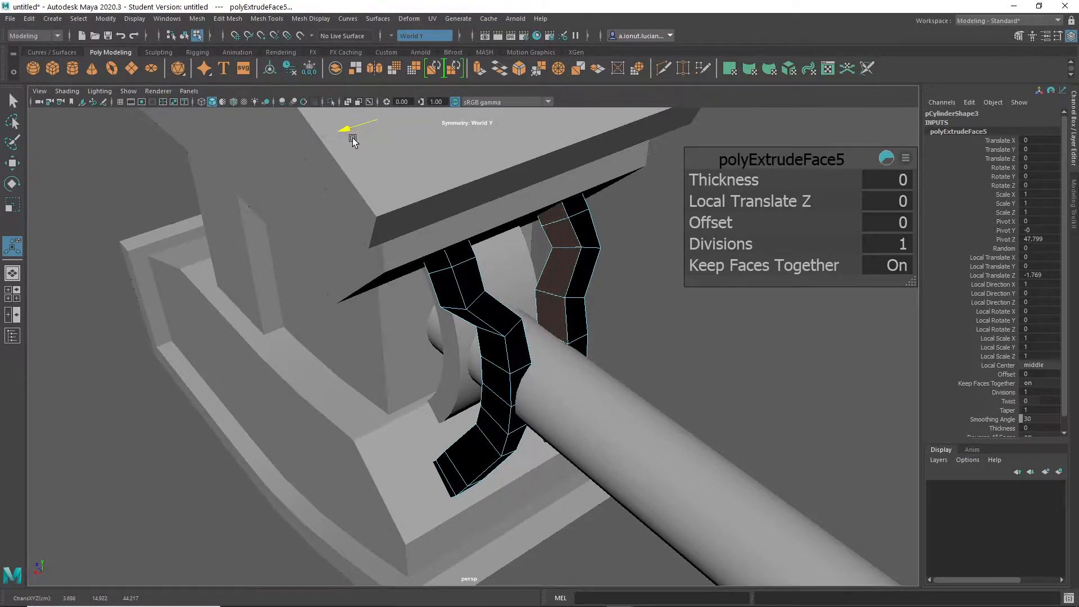
pyautogui.moveTo(562, 360)
pyautogui.keyDown('alt'); pyautogui.mouseDown()
pyautogui.moveTo(571, 366)
pyautogui.moveTo(511, 337)
pyautogui.moveTo(513, 301)
pyautogui.moveTo(631, 322)
pyautogui.moveTo(565, 349)
pyautogui.mouseUp(); pyautogui.keyUp('alt')
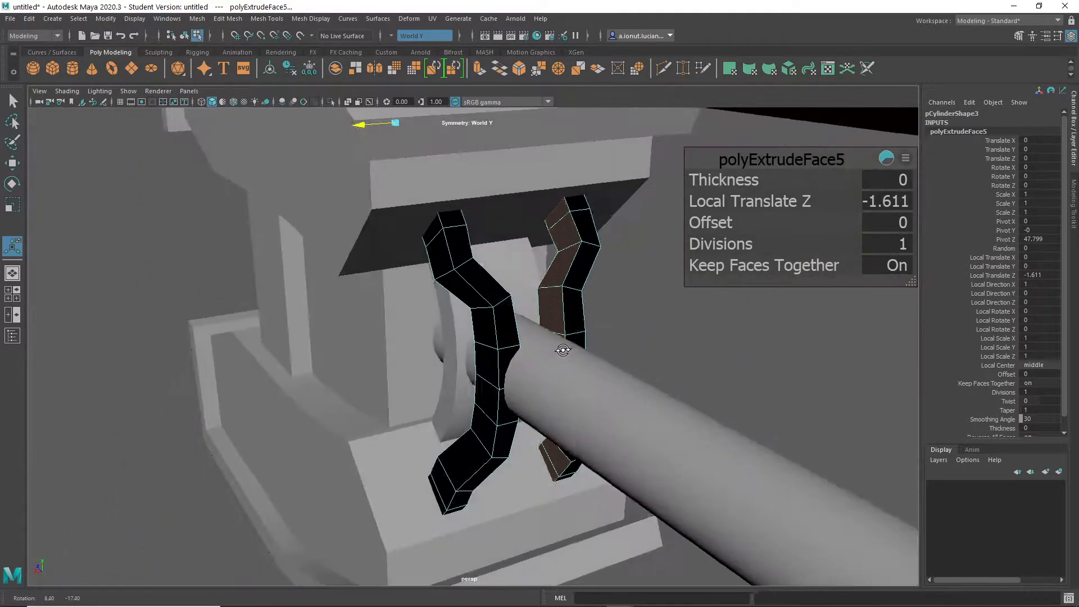
pyautogui.press('q')
pyautogui.click(658, 387)
pyautogui.keyDown('alt'); pyautogui.moveTo(659, 386); pyautogui.dragTo(514, 325); pyautogui.keyUp('alt')
# - Reverse the normals of the extruded side strips
pyautogui.click(514, 325)
pyautogui.press('space')
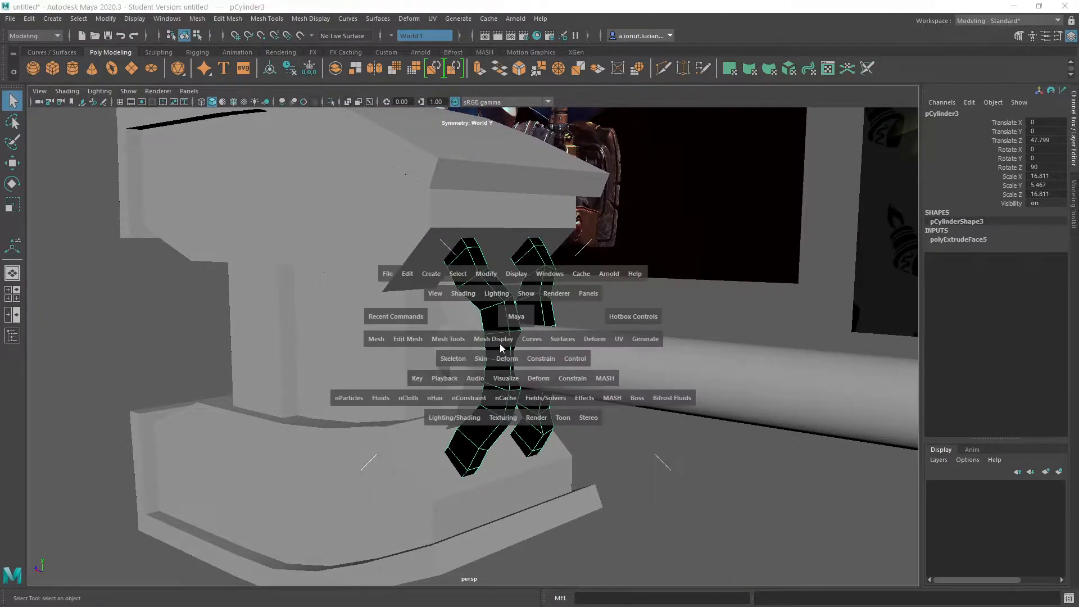
pyautogui.click(502, 339)
pyautogui.click(521, 283)
pyautogui.click(546, 304)
pyautogui.keyDown('alt'); pyautogui.moveTo(556, 329); pyautogui.dragTo(546, 360); pyautogui.keyUp('alt')
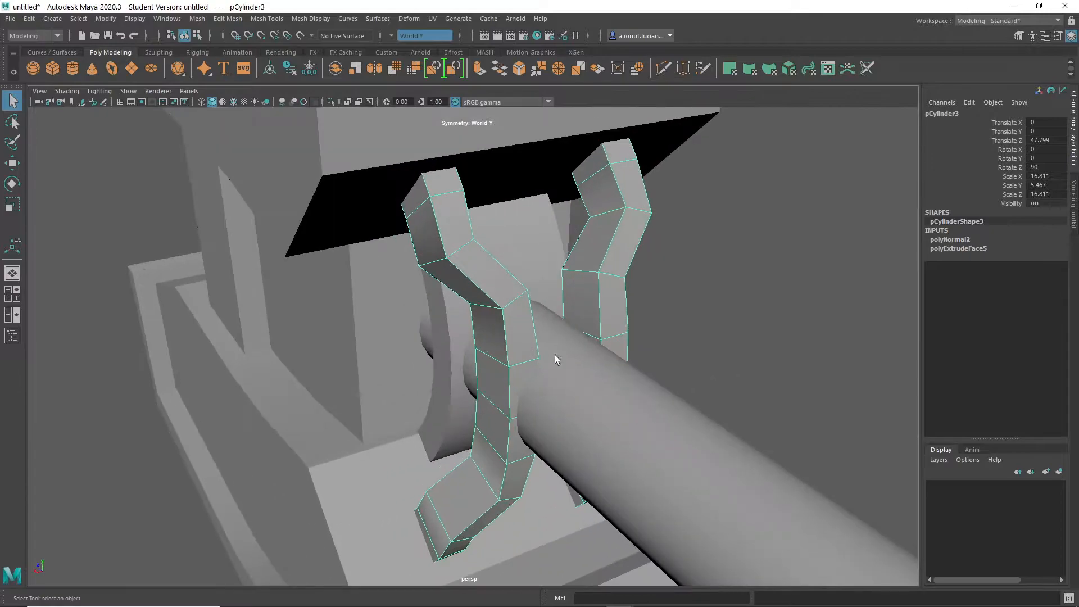
pyautogui.keyDown('alt'); pyautogui.moveTo(596, 336); pyautogui.dragTo(517, 326); pyautogui.keyUp('alt')
# - Isolate the side strips and try to shift their middle edges at the handle sideways
pyautogui.moveTo(515, 276); pyautogui.dragTo(478, 284, button='right')
pyautogui.click(500, 353)
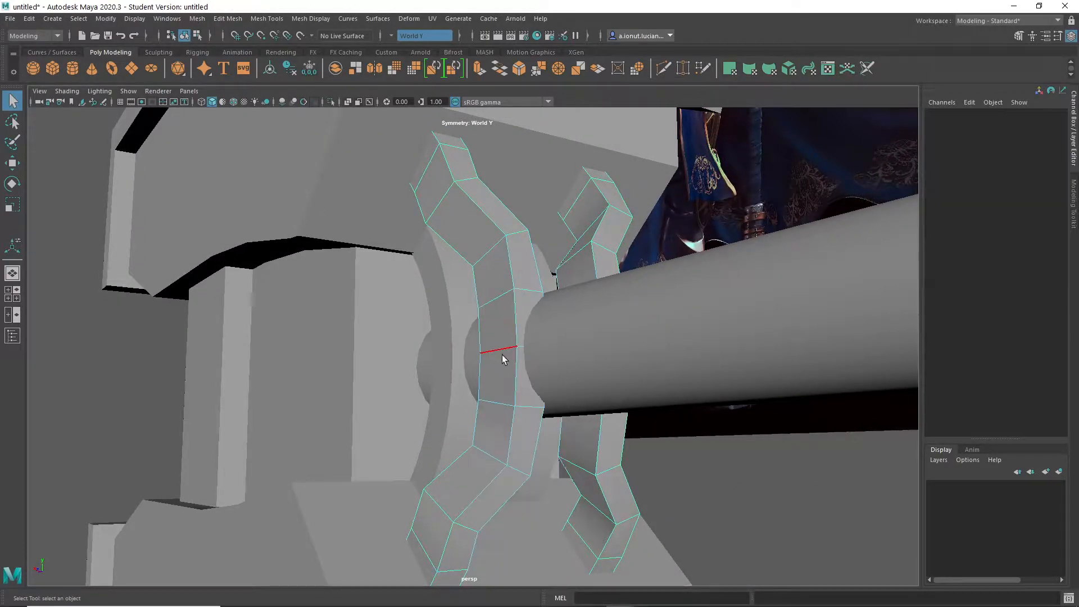
pyautogui.keyDown('alt'); pyautogui.moveTo(586, 397); pyautogui.dragTo(507, 416); pyautogui.keyUp('alt')
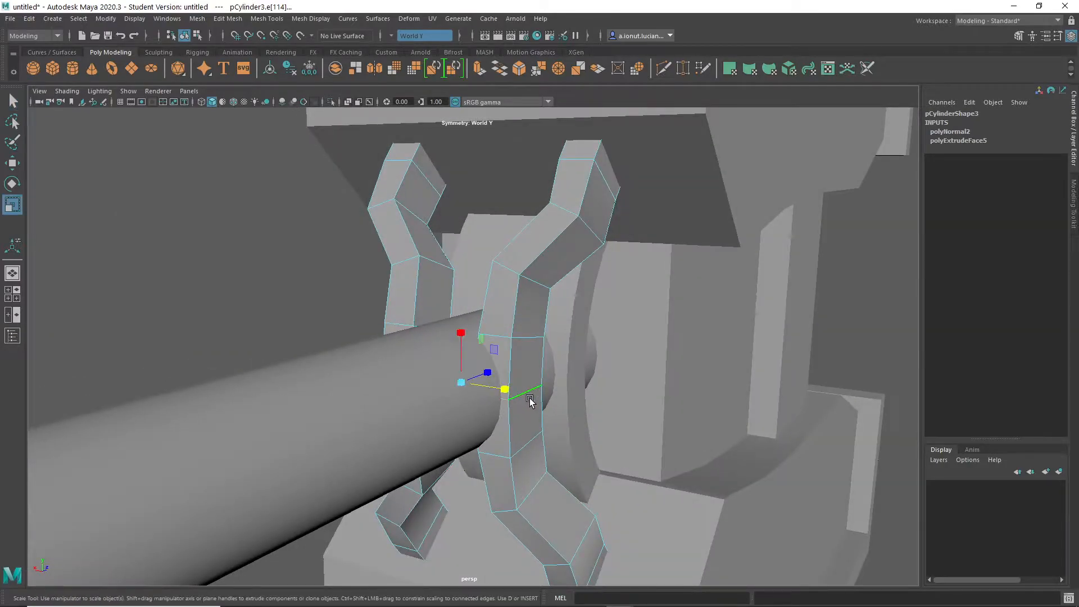
pyautogui.keyDown('alt'); pyautogui.moveTo(510, 402); pyautogui.dragTo(494, 380); pyautogui.keyUp('alt')
pyautogui.press('q')
pyautogui.moveTo(491, 287); pyautogui.dragTo(512, 256, button='right')
pyautogui.hotkey('ctrl', '1')
pyautogui.click(508, 386)
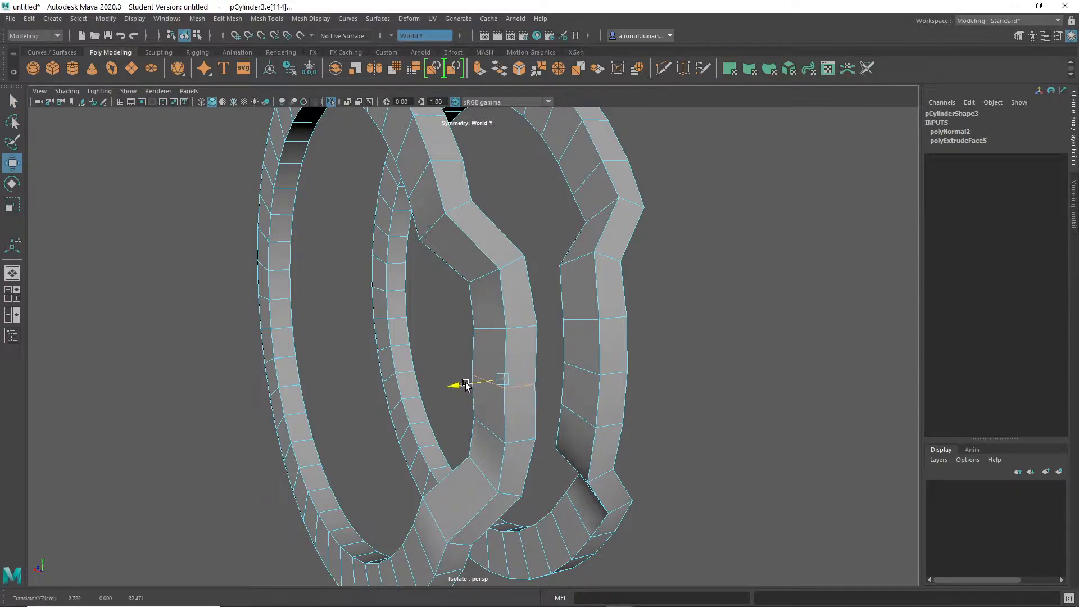
# - Set the modelling symmetry to Object X
pyautogui.click(392, 36)
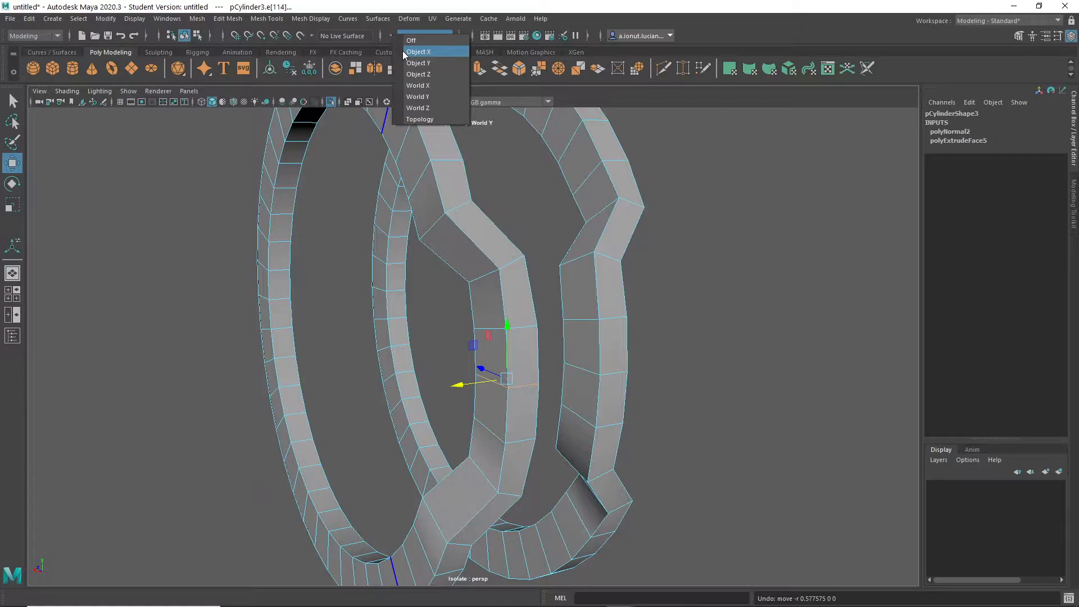
pyautogui.click(402, 51)
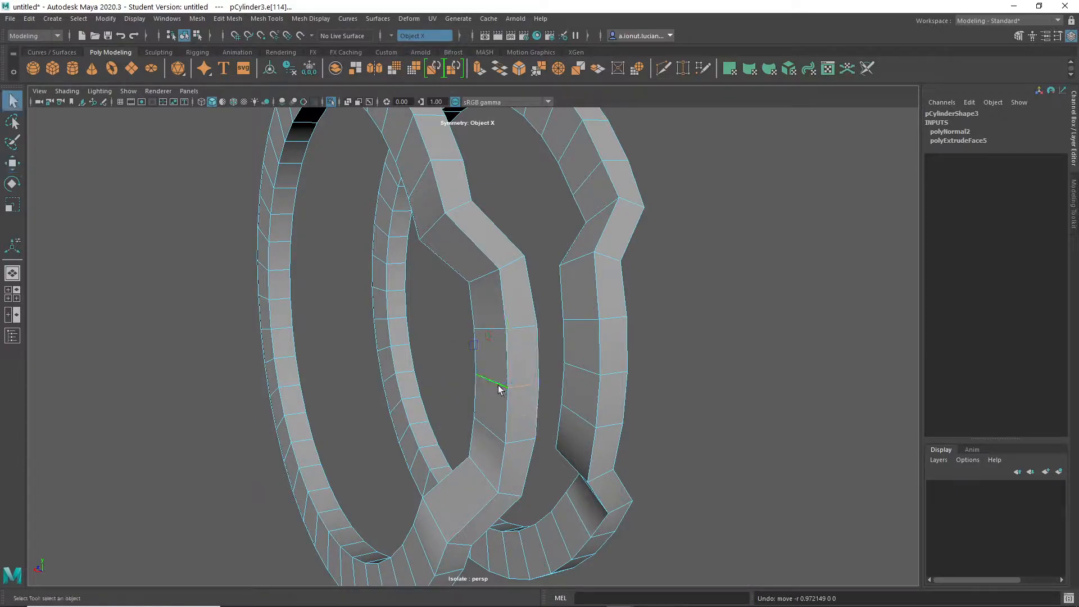
pyautogui.click(388, 37)
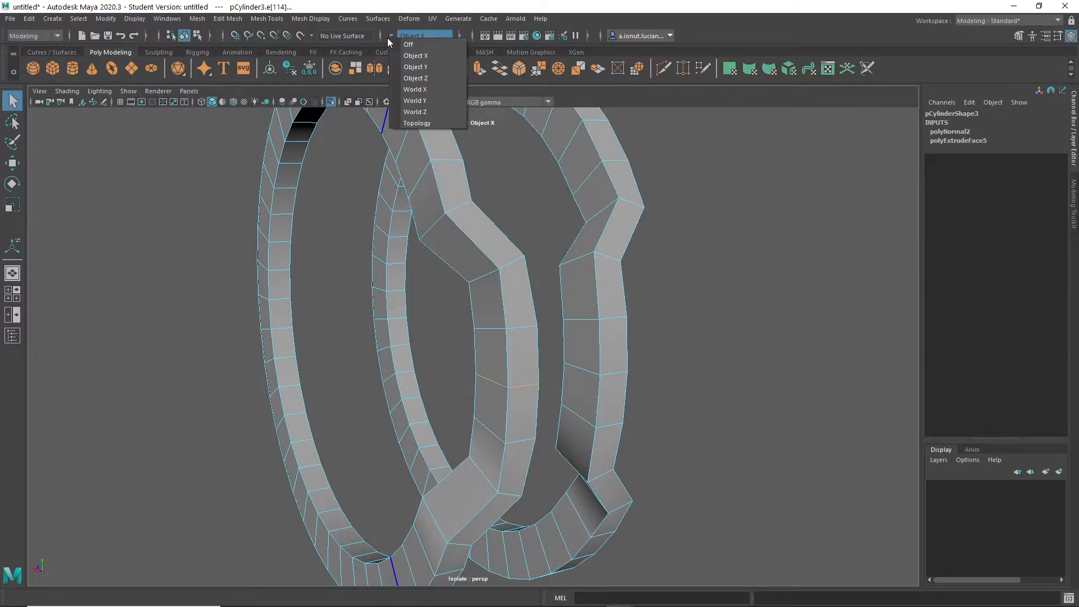
pyautogui.click(399, 49)
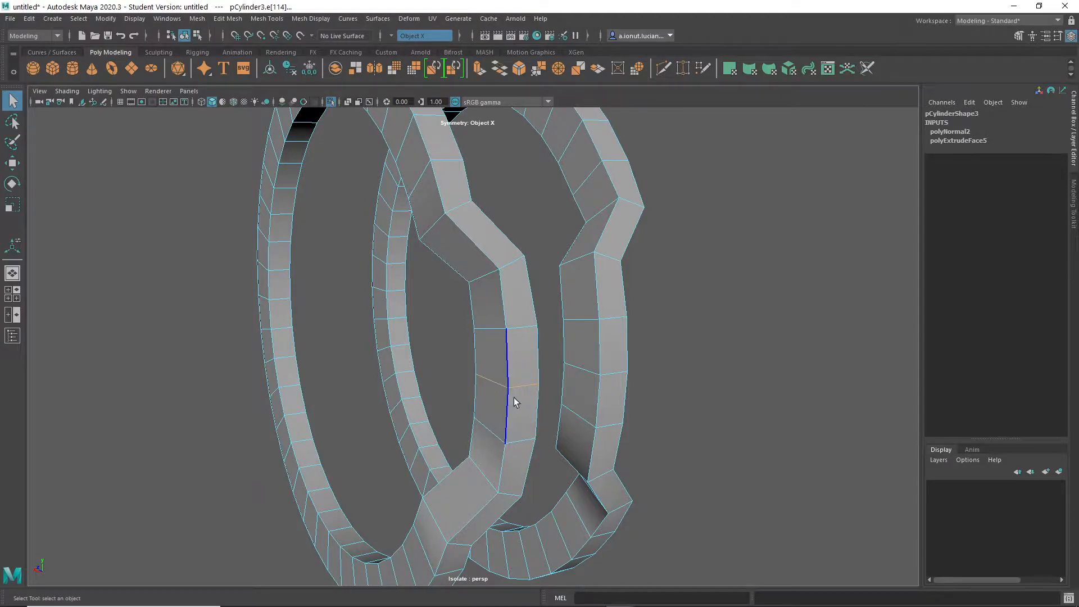
# - Try Object Z symmetry on the strips' middle edges and return to Object X
pyautogui.click(391, 37)
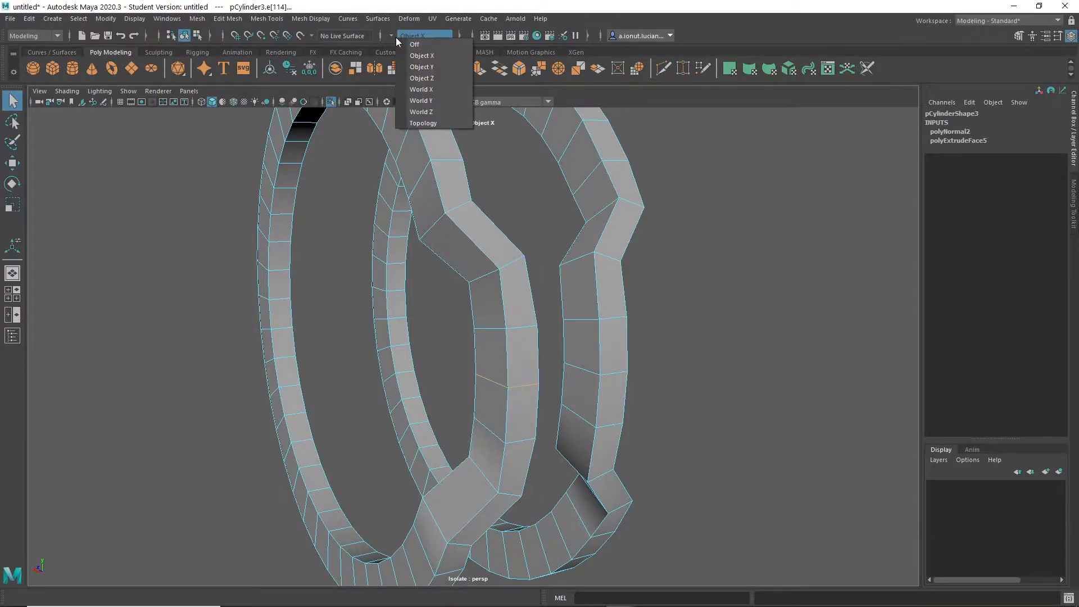
pyautogui.click(413, 79)
pyautogui.keyDown('alt'); pyautogui.moveTo(496, 427); pyautogui.dragTo(510, 336, button='middle'); pyautogui.keyUp('alt')
pyautogui.keyDown('alt'); pyautogui.moveTo(531, 378); pyautogui.dragTo(462, 370); pyautogui.keyUp('alt')
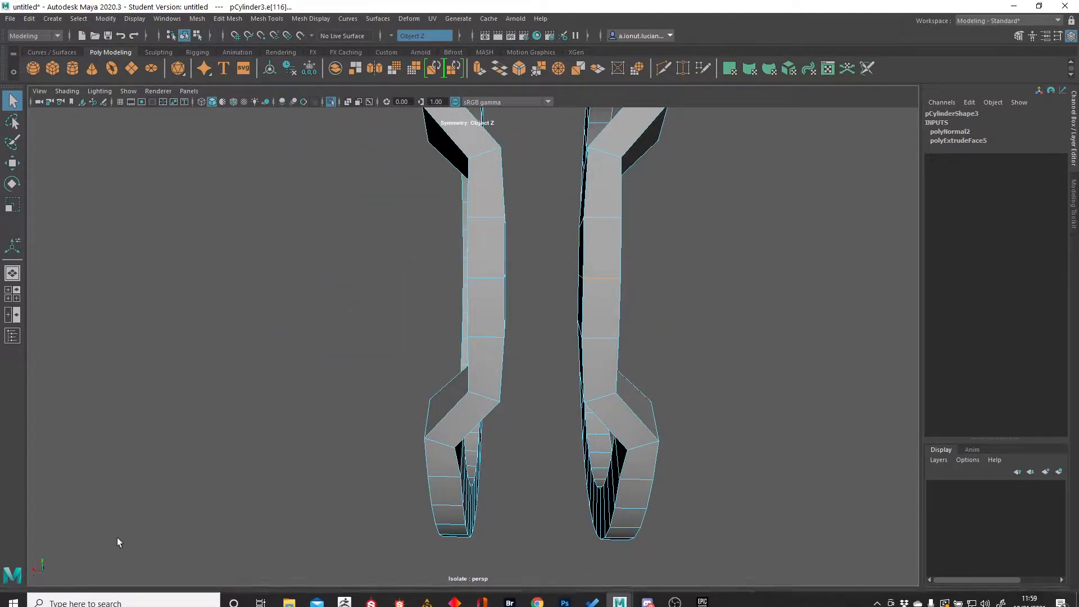
pyautogui.click(390, 36)
pyautogui.click(413, 52)
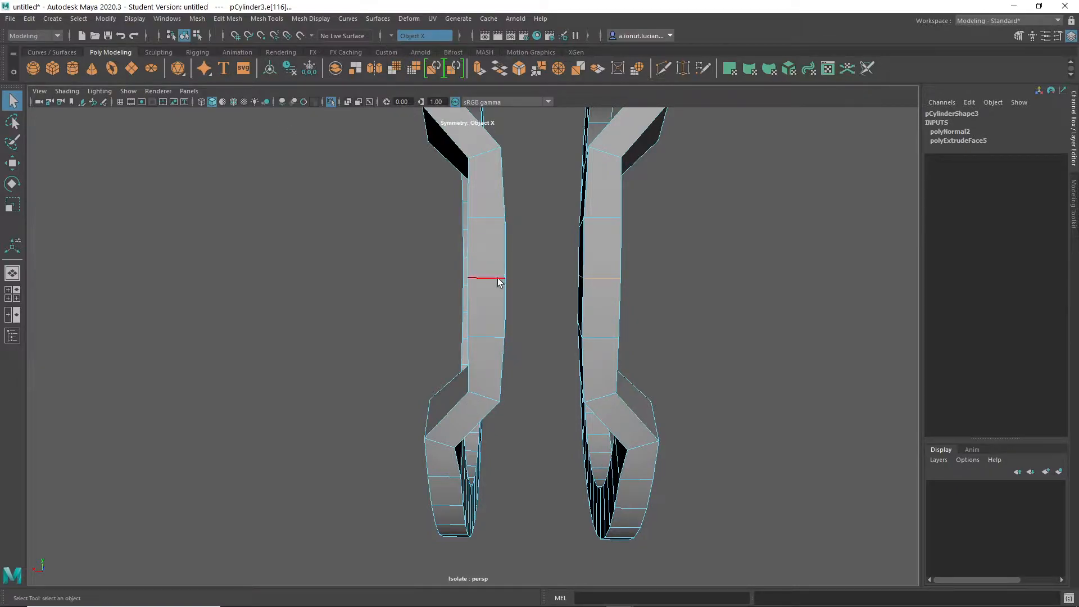
# - Move the strip's middle edges sideways away from the handle and show the rest of the hammer again
pyautogui.keyDown('alt'); pyautogui.moveTo(473, 319); pyautogui.dragTo(531, 346); pyautogui.keyUp('alt')
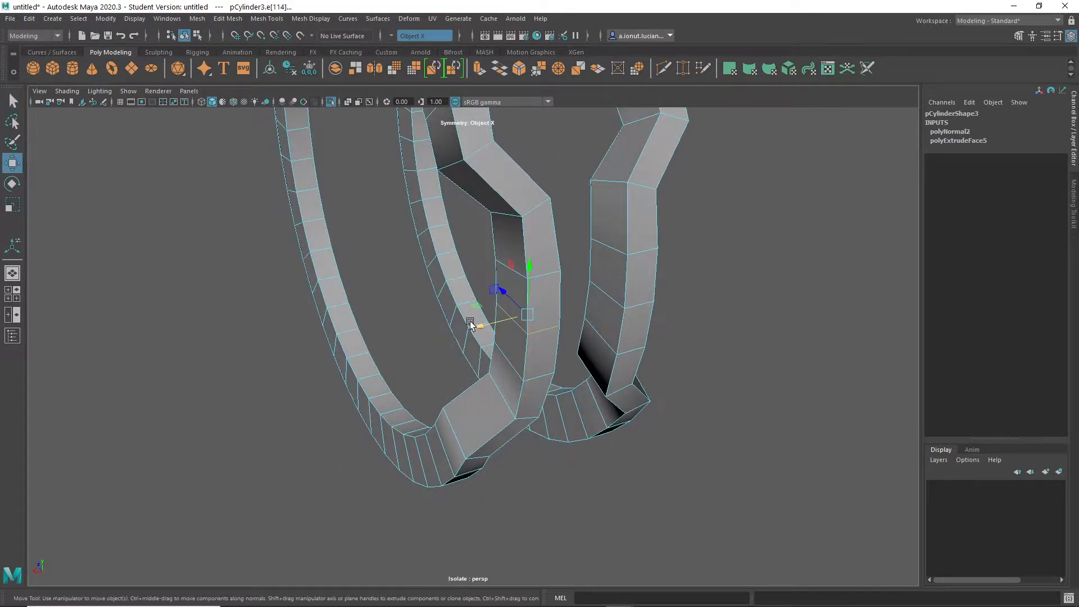
pyautogui.moveTo(470, 321); pyautogui.dragTo(468, 326)
pyautogui.hotkey('ctrl', '1')
pyautogui.keyDown('alt'); pyautogui.moveTo(527, 356); pyautogui.dragTo(424, 296); pyautogui.keyUp('alt')
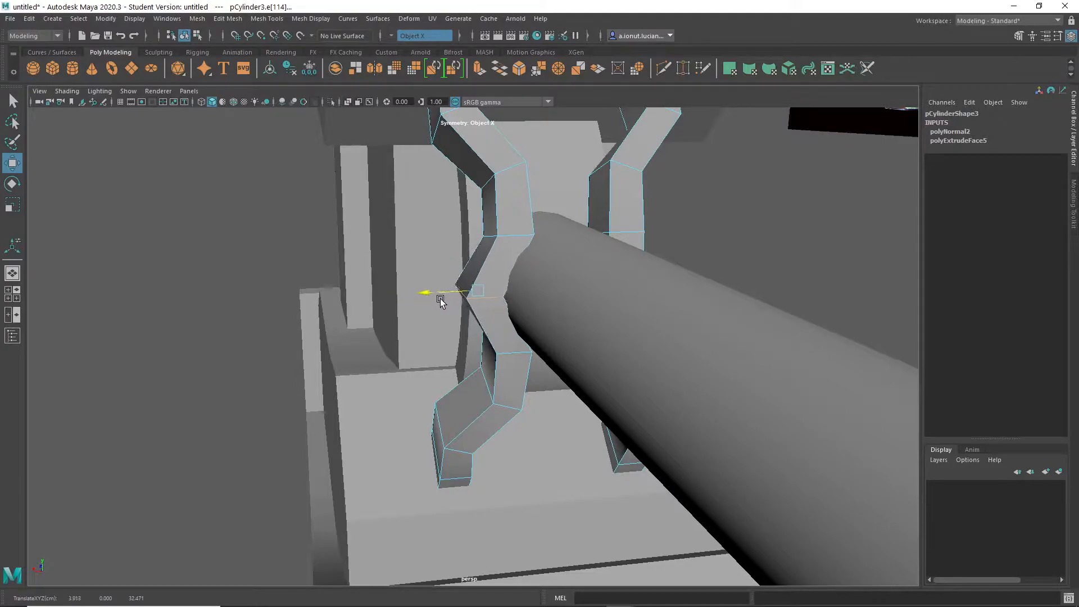
pyautogui.keyDown('alt'); pyautogui.moveTo(503, 345); pyautogui.dragTo(514, 292); pyautogui.keyUp('alt')
# - Bevel the strips' middle edges with a fraction of 0.5 and 2 segments
pyautogui.keyDown('shift'); pyautogui.moveTo(513, 283); pyautogui.dragTo(528, 290, button='right'); pyautogui.keyUp('shift')
pyautogui.keyDown('alt'); pyautogui.moveTo(528, 289); pyautogui.dragTo(531, 321); pyautogui.keyUp('alt')
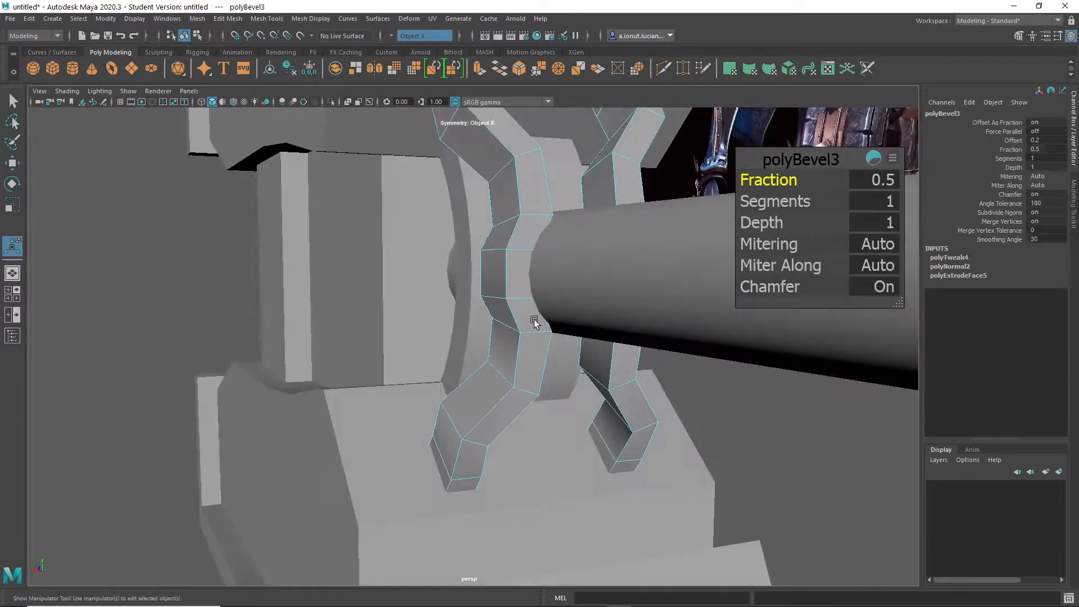
pyautogui.keyDown('alt'); pyautogui.moveTo(620, 266); pyautogui.dragTo(521, 329); pyautogui.keyUp('alt')
pyautogui.press('q')
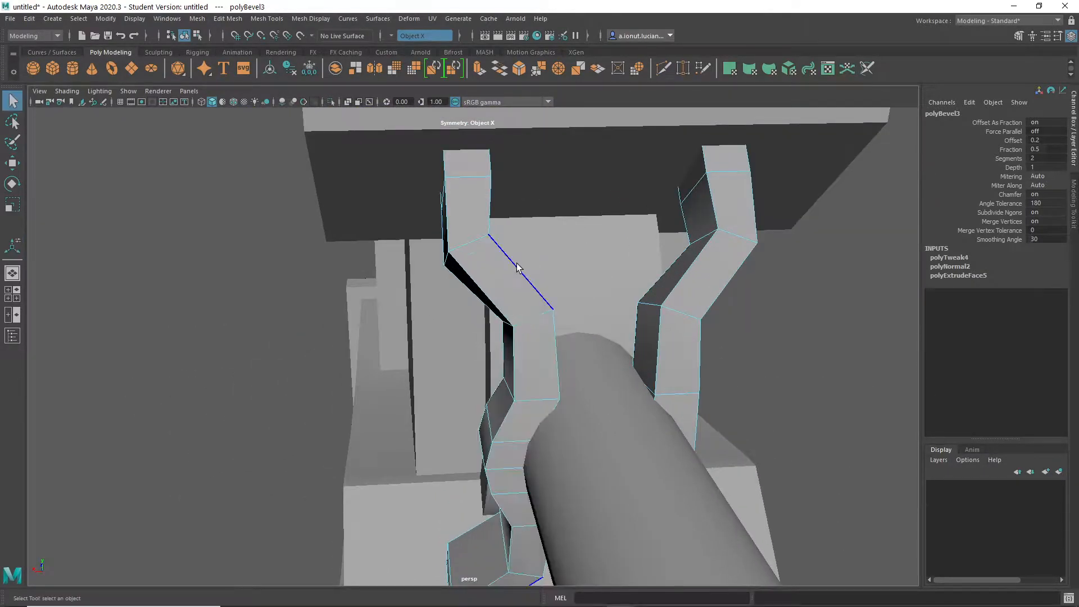
# - Apply Soften/Harden Edges to the whole pair of side strips
pyautogui.click(531, 319)
pyautogui.keyDown('alt'); pyautogui.moveTo(509, 484); pyautogui.dragTo(567, 441); pyautogui.keyUp('alt')
pyautogui.keyDown('shift'); pyautogui.moveTo(568, 386); pyautogui.dragTo(642, 437, button='right'); pyautogui.keyUp('shift')
pyautogui.moveTo(585, 257); pyautogui.dragTo(623, 240, button='right')
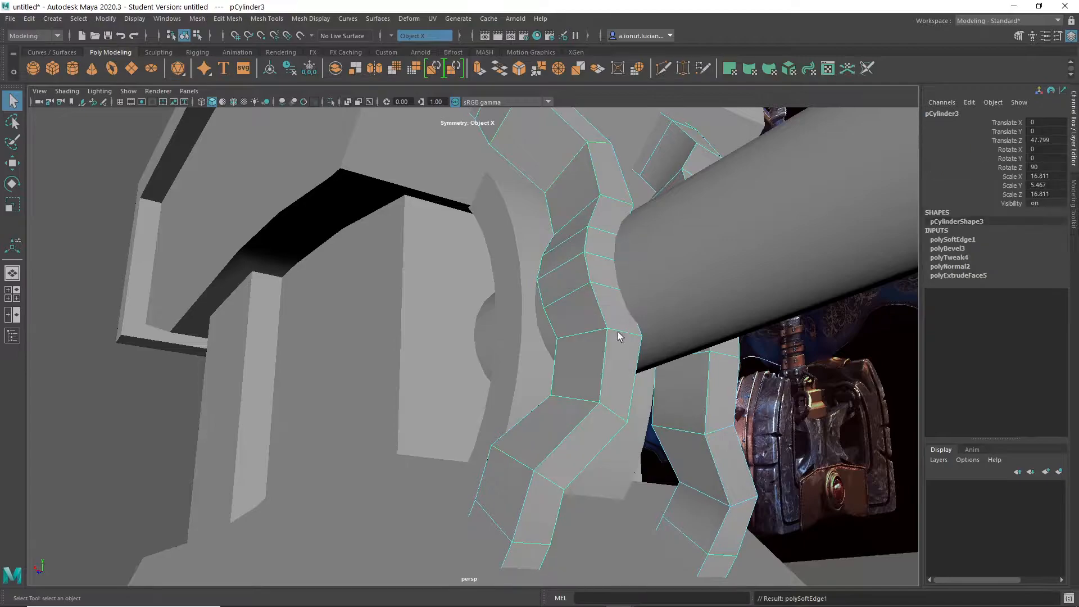
pyautogui.scroll(-7, 622, 318)
# - Examine the head's central block and the mirrored caps from several angles beside the reference images
pyautogui.click(301, 383)
pyautogui.keyDown('alt'); pyautogui.moveTo(553, 373); pyautogui.dragTo(419, 345); pyautogui.keyUp('alt')
pyautogui.scroll(-8, 537, 429)
pyautogui.scroll(9, 512, 393)
pyautogui.click(419, 346)
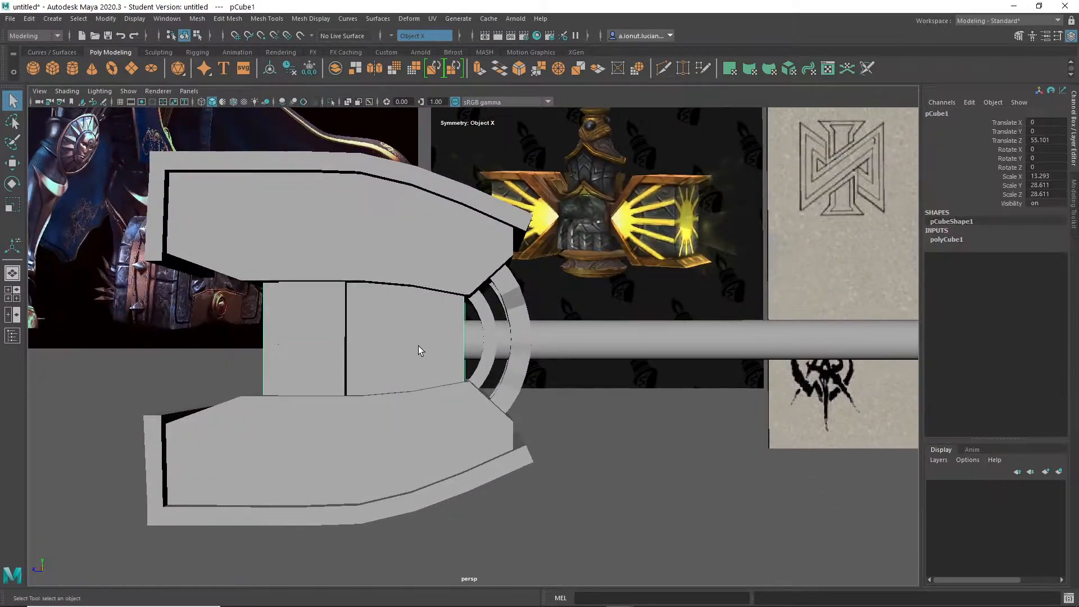
pyautogui.keyDown('alt'); pyautogui.moveTo(419, 346); pyautogui.dragTo(476, 351, button='middle'); pyautogui.keyUp('alt')
pyautogui.scroll(4, 477, 352)
pyautogui.keyDown('alt'); pyautogui.moveTo(477, 351); pyautogui.dragTo(452, 376); pyautogui.keyUp('alt')
pyautogui.click(348, 347)
pyautogui.scroll(-7, 413, 374)
pyautogui.scroll(-3, 504, 351)
pyautogui.scroll(5, 503, 351)
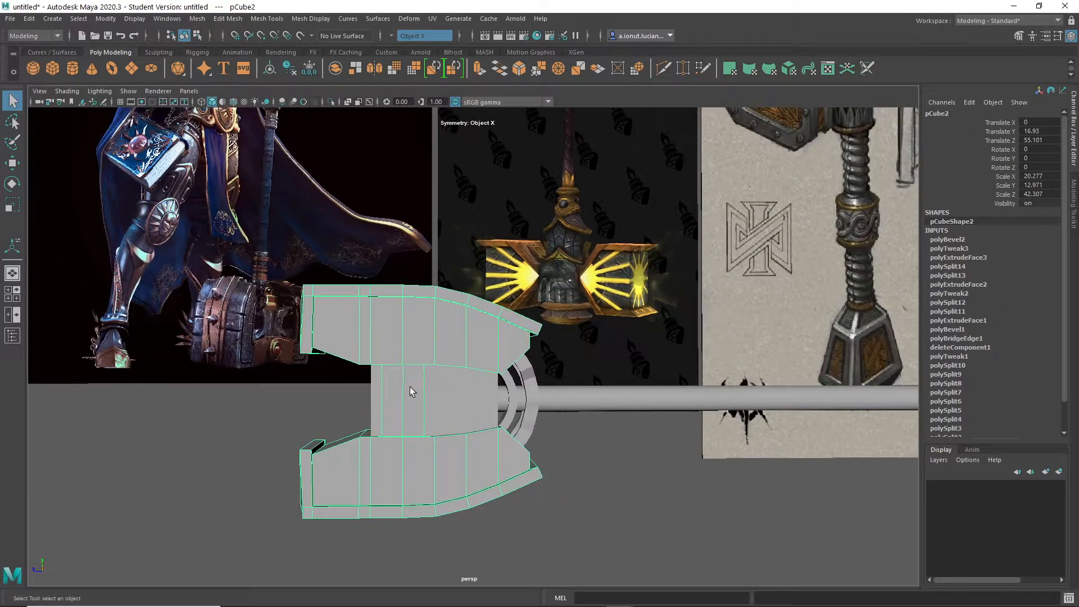
pyautogui.keyDown('alt'); pyautogui.moveTo(396, 372); pyautogui.dragTo(474, 330); pyautogui.keyUp('alt')
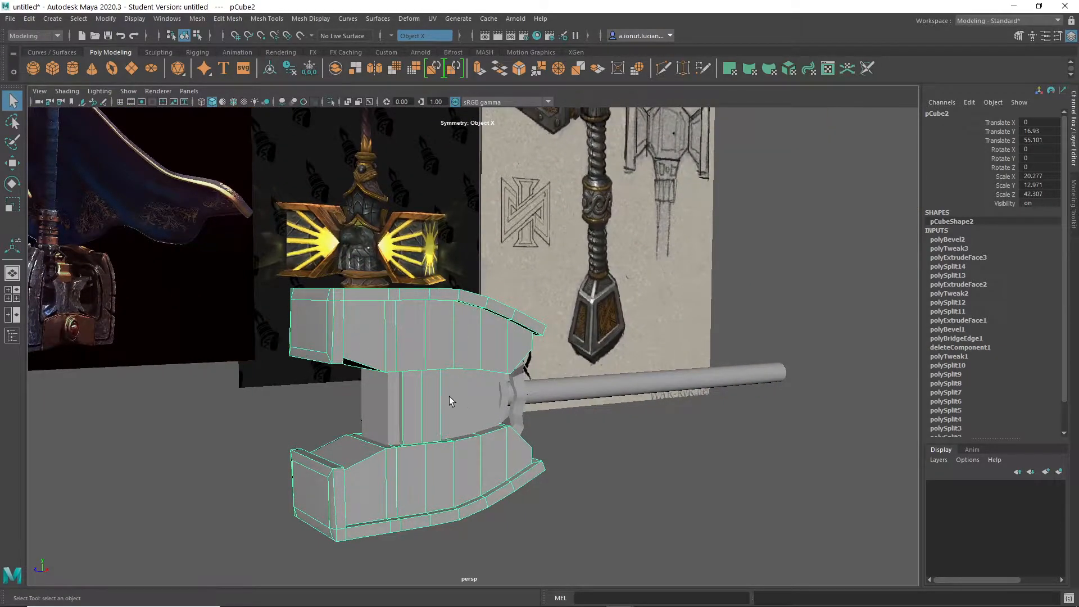
pyautogui.keyDown('alt'); pyautogui.moveTo(460, 405); pyautogui.dragTo(400, 401); pyautogui.keyUp('alt')
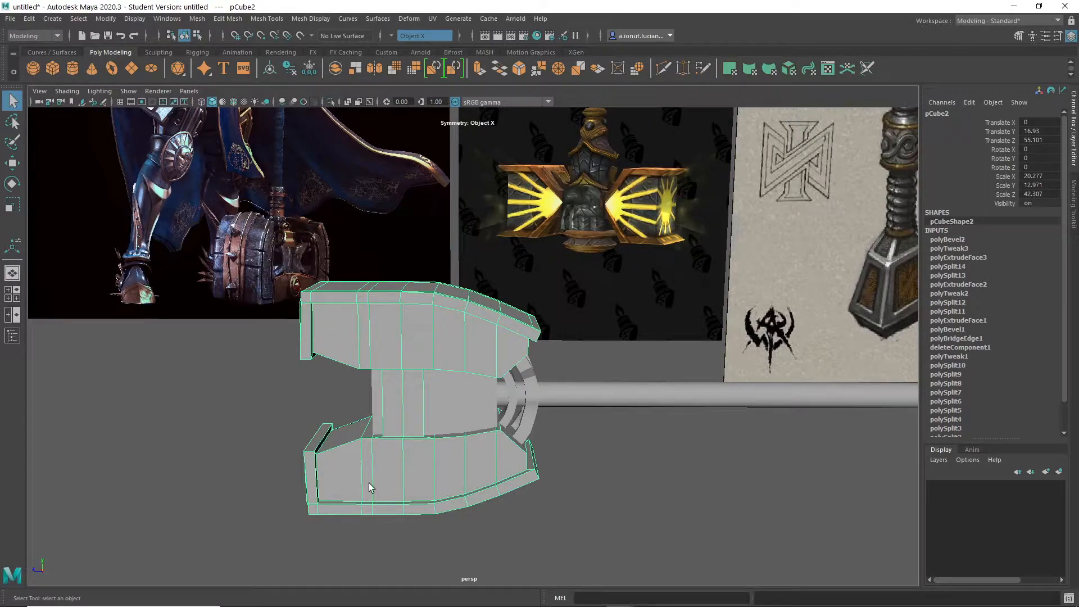
# - Compare the whole hammer's proportions and the joint between head, arcs and handle with the reference hammers
pyautogui.scroll(-6, 509, 470)
pyautogui.keyDown('alt'); pyautogui.moveTo(585, 373); pyautogui.dragTo(613, 447, button='middle'); pyautogui.keyUp('alt')
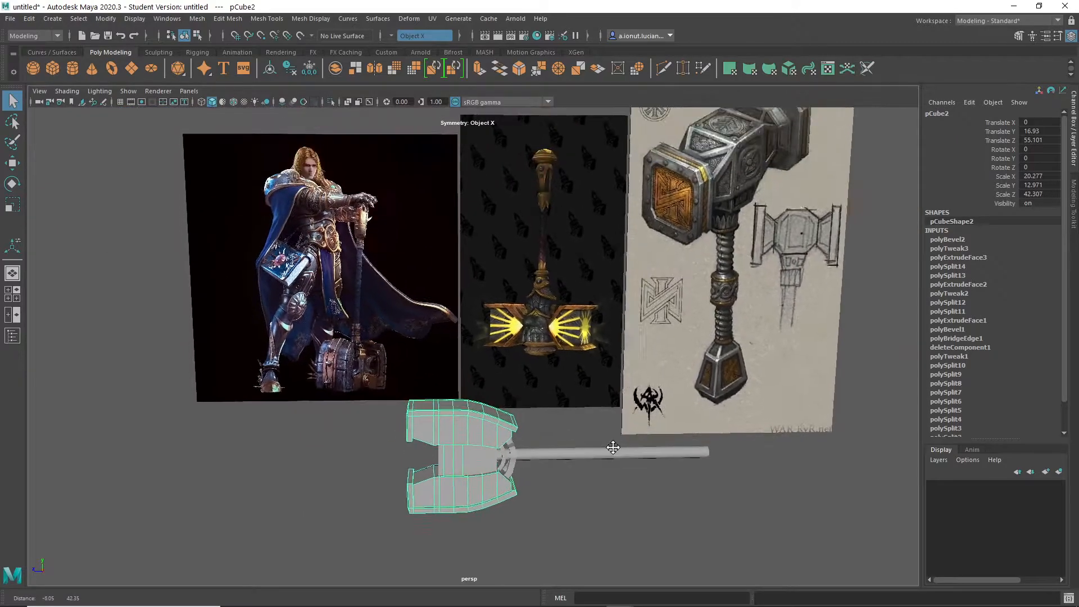
pyautogui.keyDown('alt'); pyautogui.moveTo(490, 500); pyautogui.dragTo(508, 425, button='middle'); pyautogui.keyUp('alt')
pyautogui.scroll(5, 503, 494)
pyautogui.scroll(5, 538, 404)
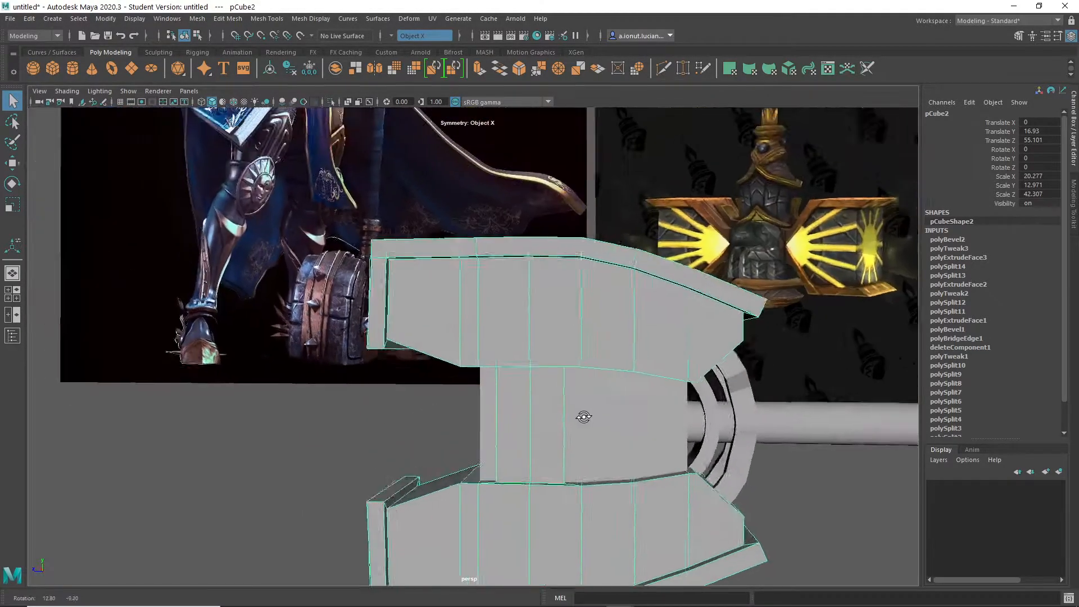
pyautogui.keyDown('alt'); pyautogui.moveTo(619, 427); pyautogui.dragTo(557, 339, button='middle'); pyautogui.keyUp('alt')
pyautogui.moveTo(557, 339)
pyautogui.keyDown('alt'); pyautogui.mouseDown()
pyautogui.moveTo(542, 373)
pyautogui.moveTo(576, 351)
pyautogui.mouseUp(); pyautogui.keyUp('alt')
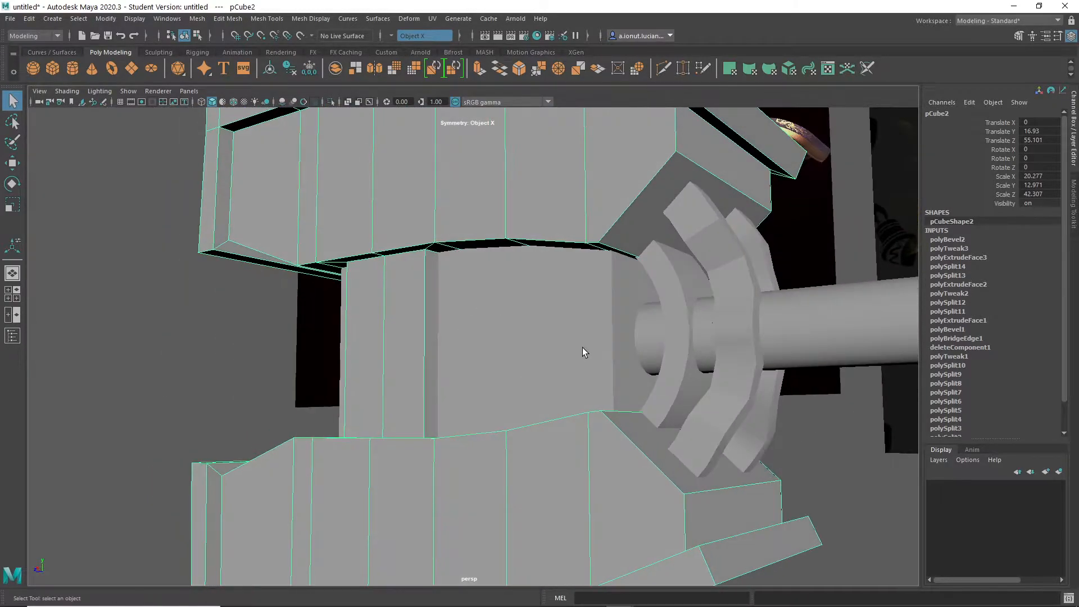
pyautogui.keyDown('alt'); pyautogui.moveTo(554, 311); pyautogui.dragTo(601, 294); pyautogui.keyUp('alt')
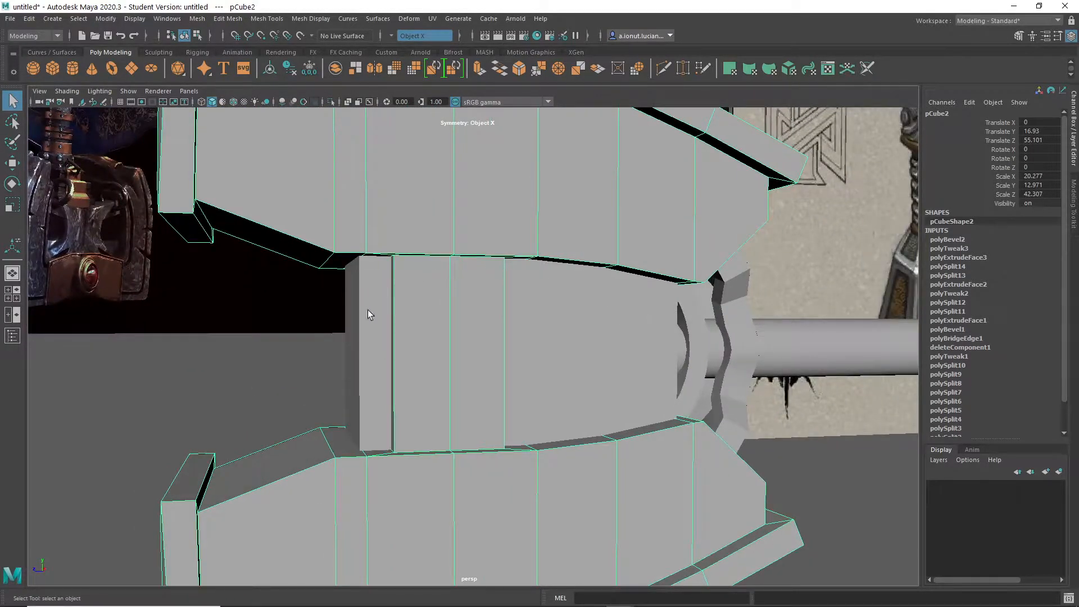
pyautogui.keyDown('alt'); pyautogui.moveTo(673, 315); pyautogui.dragTo(642, 410); pyautogui.keyUp('alt')
pyautogui.scroll(-6, 626, 383)
pyautogui.keyDown('alt'); pyautogui.moveTo(619, 368); pyautogui.dragTo(502, 488, button='middle'); pyautogui.keyUp('alt')
pyautogui.scroll(3, 597, 422)
pyautogui.scroll(-5, 618, 382)
pyautogui.keyDown('alt'); pyautogui.moveTo(618, 382); pyautogui.dragTo(638, 414, button='middle'); pyautogui.keyUp('alt')
pyautogui.scroll(3, 638, 414)
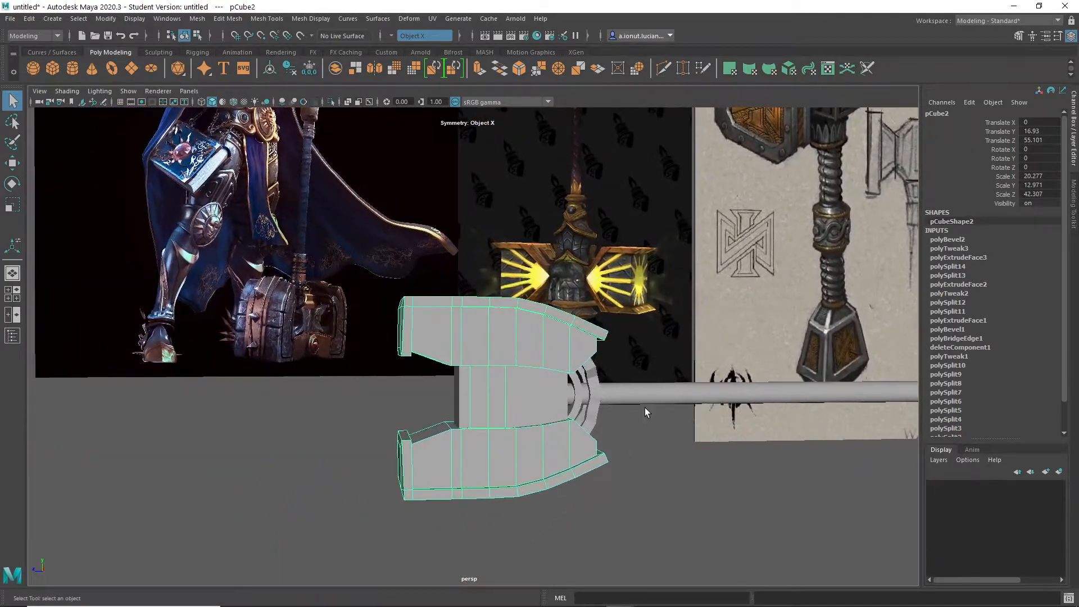
pyautogui.scroll(3, 431, 305)
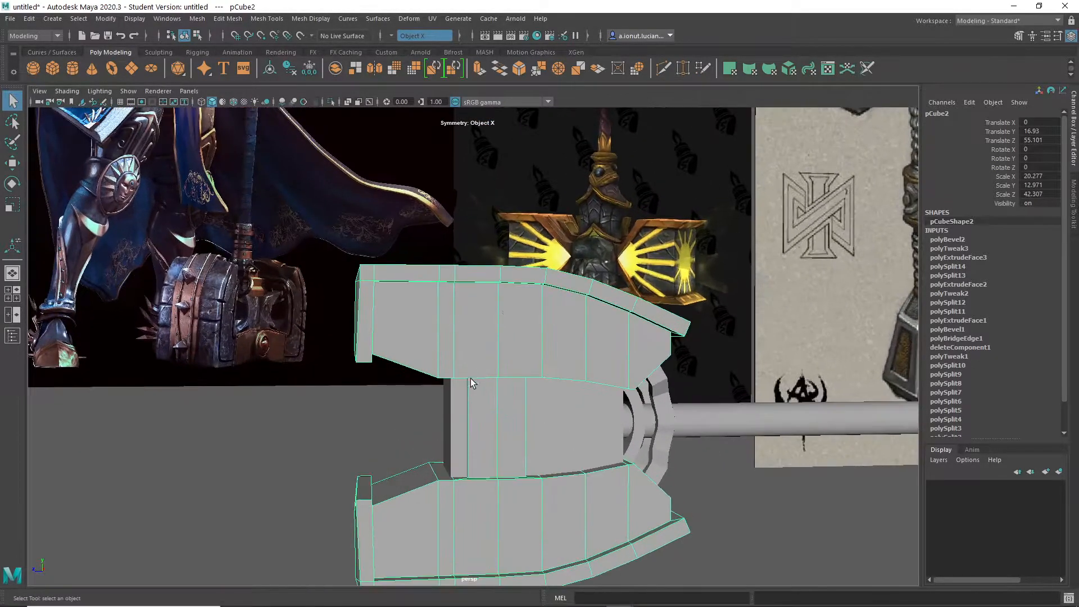
# - Try to scale the inner faces of the mirrored caps across the front gap
pyautogui.keyDown('alt'); pyautogui.moveTo(470, 375); pyautogui.dragTo(518, 410, button='middle'); pyautogui.keyUp('alt')
pyautogui.keyDown('alt'); pyautogui.moveTo(519, 409); pyautogui.dragTo(501, 433); pyautogui.keyUp('alt')
pyautogui.scroll(-5, 500, 457)
pyautogui.scroll(5, 501, 433)
pyautogui.moveTo(518, 378)
pyautogui.keyDown('alt'); pyautogui.mouseDown()
pyautogui.moveTo(538, 360)
pyautogui.moveTo(532, 381)
pyautogui.mouseUp(); pyautogui.keyUp('alt')
pyautogui.keyDown('alt'); pyautogui.moveTo(600, 380); pyautogui.dragTo(531, 286); pyautogui.keyUp('alt')
pyautogui.moveTo(530, 286); pyautogui.dragTo(526, 330, button='right')
pyautogui.click(527, 329)
pyautogui.moveTo(529, 391)
pyautogui.keyDown('alt'); pyautogui.mouseDown()
pyautogui.moveTo(522, 439)
pyautogui.moveTo(510, 387)
pyautogui.moveTo(666, 399)
pyautogui.moveTo(546, 397)
pyautogui.mouseUp(); pyautogui.keyUp('alt')
pyautogui.keyDown('shift'); pyautogui.click(523, 439); pyautogui.keyUp('shift')
pyautogui.press('r')
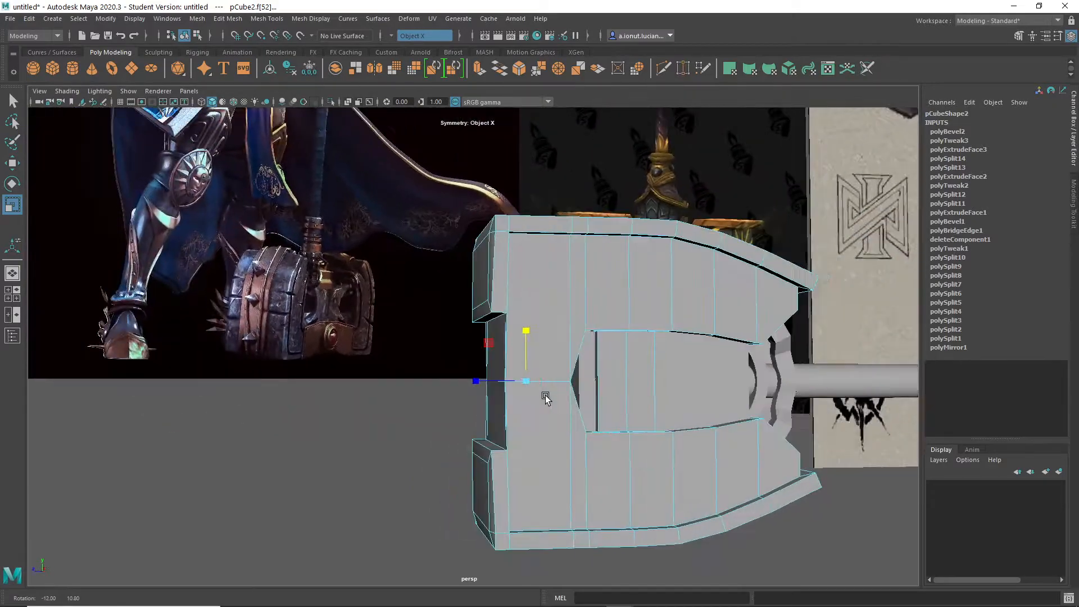
pyautogui.scroll(-4, 547, 438)
pyautogui.keyDown('alt'); pyautogui.moveTo(547, 448); pyautogui.dragTo(533, 414); pyautogui.keyUp('alt')
pyautogui.scroll(5, 589, 471)
pyautogui.scroll(5, 535, 374)
pyautogui.keyDown('alt'); pyautogui.moveTo(566, 281); pyautogui.dragTo(578, 346); pyautogui.keyUp('alt')
pyautogui.scroll(-5, 568, 370)
pyautogui.keyDown('alt'); pyautogui.moveTo(555, 394); pyautogui.dragTo(486, 509); pyautogui.keyUp('alt')
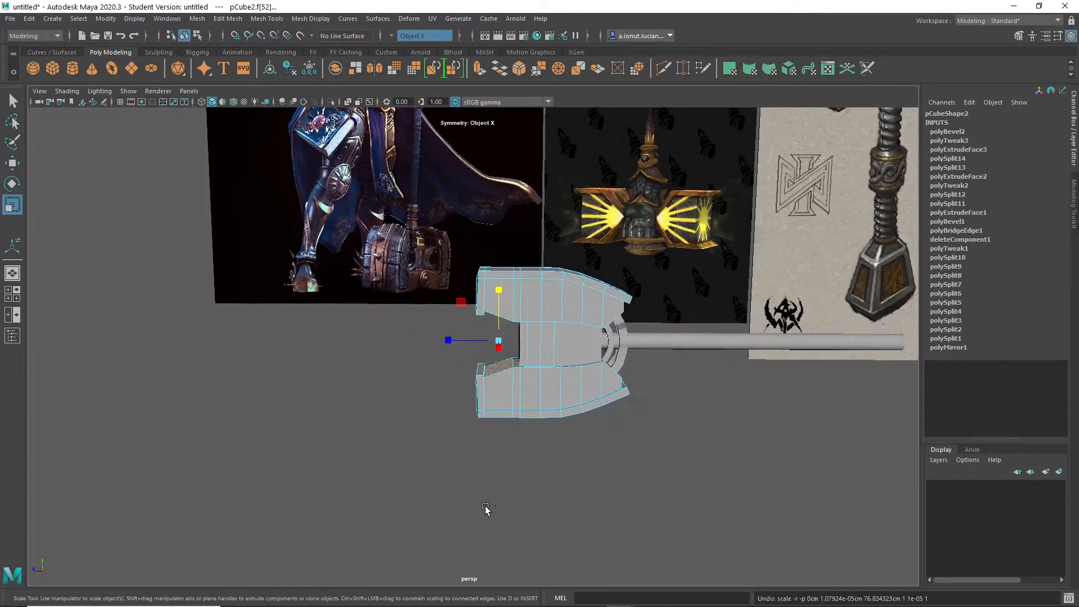
# - Switch symmetry to World Y and move the inner end faces of both caps' front rims vertically
pyautogui.scroll(3, 521, 478)
pyautogui.keyDown('alt'); pyautogui.moveTo(529, 400); pyautogui.dragTo(517, 433, button='middle'); pyautogui.keyUp('alt')
pyautogui.keyDown('alt'); pyautogui.moveTo(517, 433); pyautogui.dragTo(528, 373); pyautogui.keyUp('alt')
pyautogui.scroll(5, 497, 354)
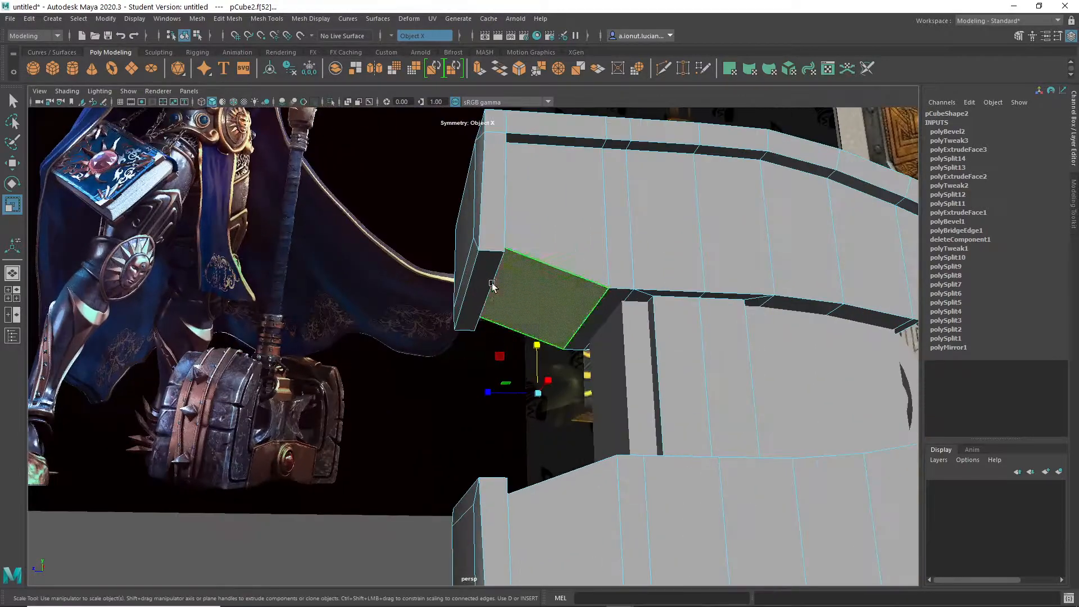
pyautogui.keyDown('alt'); pyautogui.moveTo(496, 323); pyautogui.dragTo(478, 469); pyautogui.keyUp('alt')
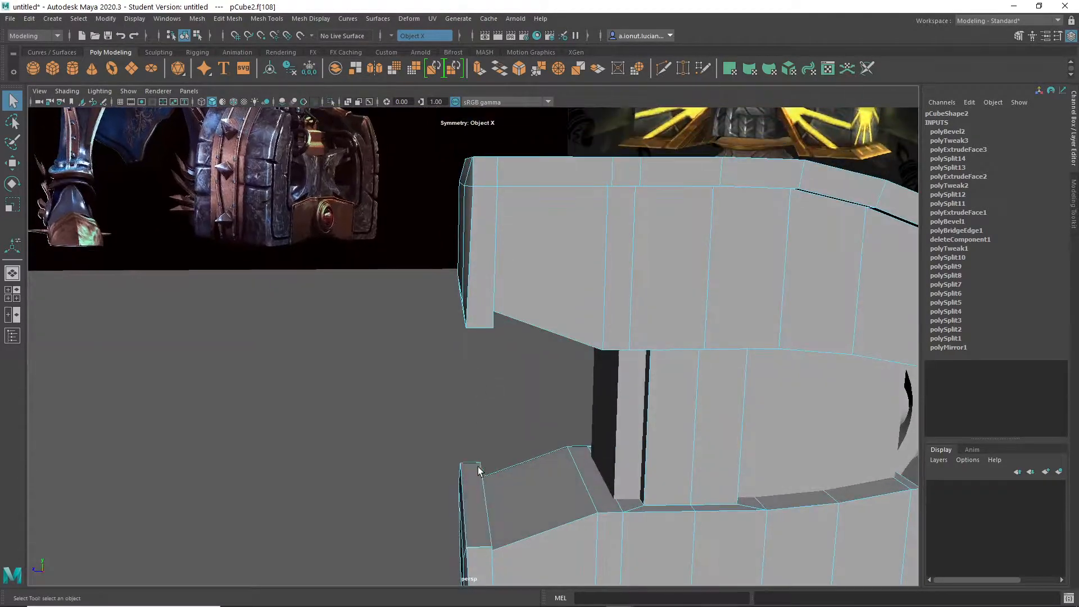
pyautogui.click(393, 36)
pyautogui.keyDown('alt'); pyautogui.moveTo(463, 325); pyautogui.dragTo(473, 305); pyautogui.keyUp('alt')
pyautogui.press('w')
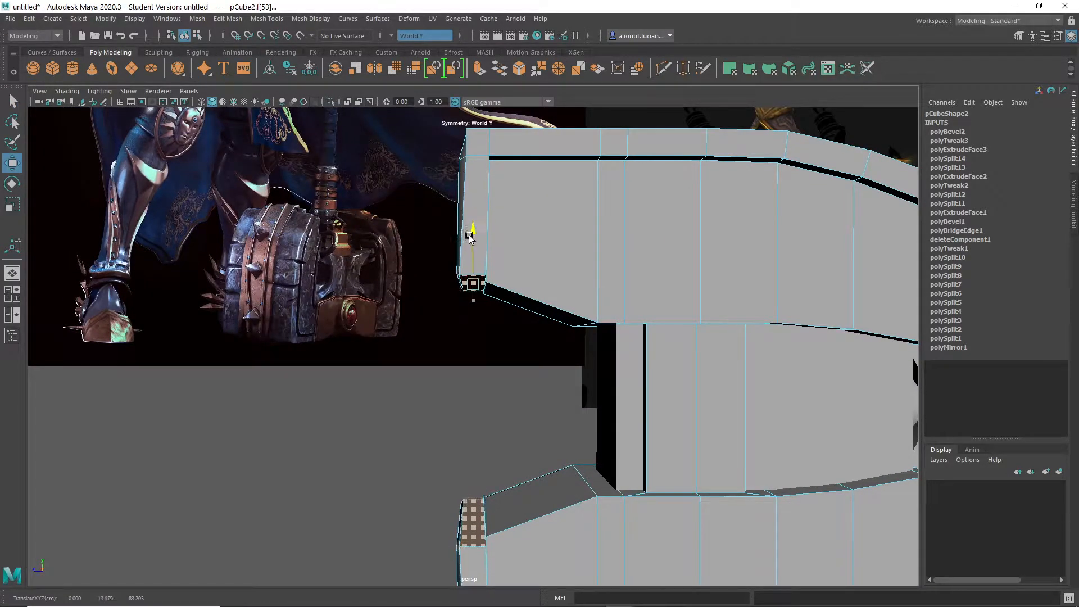
pyautogui.keyDown('alt'); pyautogui.moveTo(463, 245); pyautogui.dragTo(534, 253); pyautogui.keyUp('alt')
pyautogui.press('q')
# - Compare the handle and its joint with the head against the reference hammers
pyautogui.moveTo(543, 234); pyautogui.dragTo(595, 220, button='right')
pyautogui.scroll(-2, 588, 303)
pyautogui.keyDown('alt'); pyautogui.moveTo(587, 304); pyautogui.dragTo(462, 313, button='middle'); pyautogui.keyUp('alt')
pyautogui.click(461, 310)
pyautogui.scroll(-3, 714, 395)
pyautogui.keyDown('alt'); pyautogui.moveTo(713, 395); pyautogui.dragTo(660, 360); pyautogui.keyUp('alt')
pyautogui.keyDown('alt'); pyautogui.moveTo(660, 360); pyautogui.dragTo(449, 395, button='middle'); pyautogui.keyUp('alt')
pyautogui.scroll(-4, 448, 396)
pyautogui.keyDown('alt'); pyautogui.moveTo(477, 362); pyautogui.dragTo(499, 340, button='middle'); pyautogui.keyUp('alt')
pyautogui.scroll(2, 499, 340)
pyautogui.keyDown('alt'); pyautogui.moveTo(412, 294); pyautogui.dragTo(480, 523, button='middle'); pyautogui.keyUp('alt')
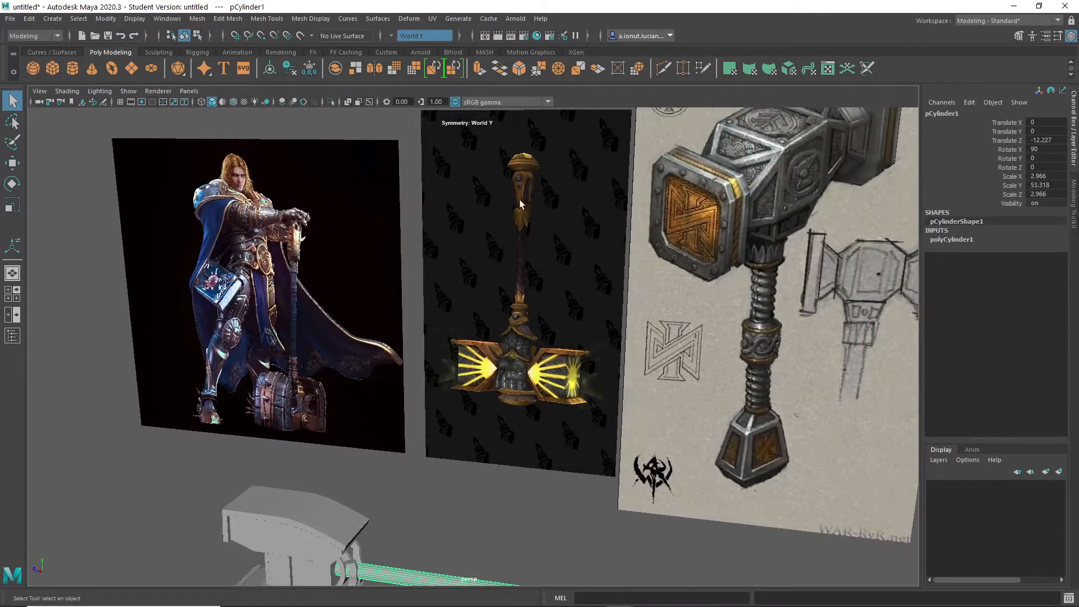
pyautogui.keyDown('alt'); pyautogui.moveTo(483, 409); pyautogui.dragTo(488, 382, button='middle'); pyautogui.keyUp('alt')
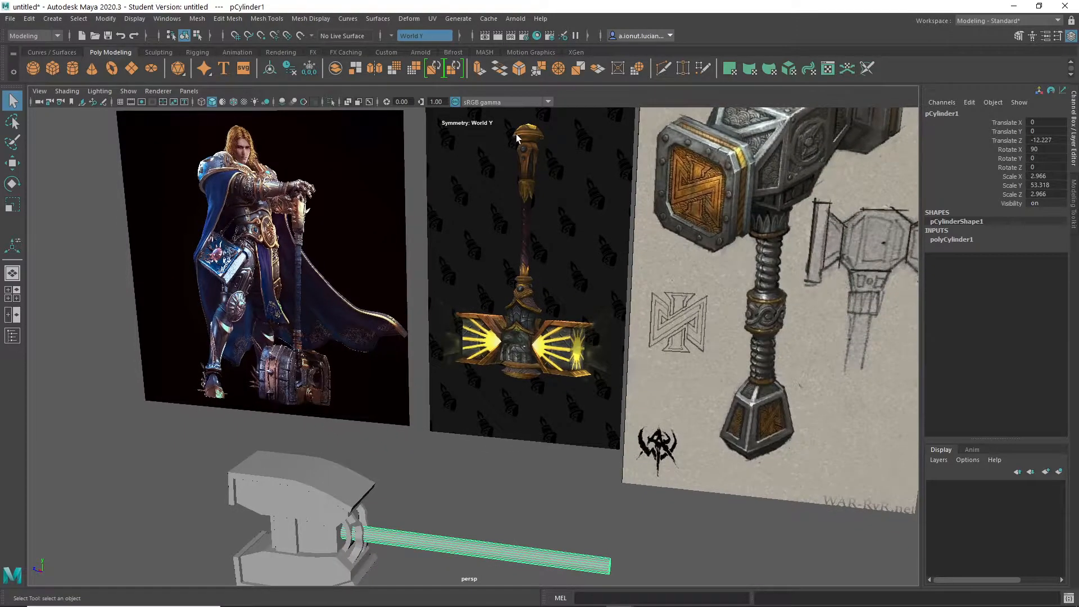
pyautogui.keyDown('alt'); pyautogui.moveTo(501, 508); pyautogui.dragTo(481, 411, button='middle'); pyautogui.keyUp('alt')
pyautogui.scroll(3, 481, 411)
pyautogui.keyDown('alt'); pyautogui.moveTo(631, 547); pyautogui.dragTo(586, 570, button='middle'); pyautogui.keyUp('alt')
pyautogui.scroll(3, 507, 460)
pyautogui.scroll(-3, 494, 333)
pyautogui.keyDown('alt'); pyautogui.moveTo(495, 300); pyautogui.dragTo(495, 435, button='middle'); pyautogui.keyUp('alt')
pyautogui.keyDown('alt'); pyautogui.moveTo(480, 229); pyautogui.dragTo(508, 104, button='middle'); pyautogui.keyUp('alt')
pyautogui.keyDown('alt'); pyautogui.moveTo(308, 499); pyautogui.dragTo(368, 474, button='middle'); pyautogui.keyUp('alt')
pyautogui.keyDown('alt'); pyautogui.moveTo(358, 409); pyautogui.dragTo(441, 336, button='middle'); pyautogui.keyUp('alt')
pyautogui.scroll(5, 473, 413)
pyautogui.keyDown('alt'); pyautogui.moveTo(371, 387); pyautogui.dragTo(469, 368, button='middle'); pyautogui.keyUp('alt')
pyautogui.scroll(-5, 514, 373)
pyautogui.scroll(-5, 514, 373)
pyautogui.keyDown('alt'); pyautogui.moveTo(548, 332); pyautogui.dragTo(537, 416, button='middle'); pyautogui.keyUp('alt')
pyautogui.scroll(3, 537, 422)
pyautogui.keyDown('alt'); pyautogui.moveTo(574, 347); pyautogui.dragTo(551, 395, button='middle'); pyautogui.keyUp('alt')
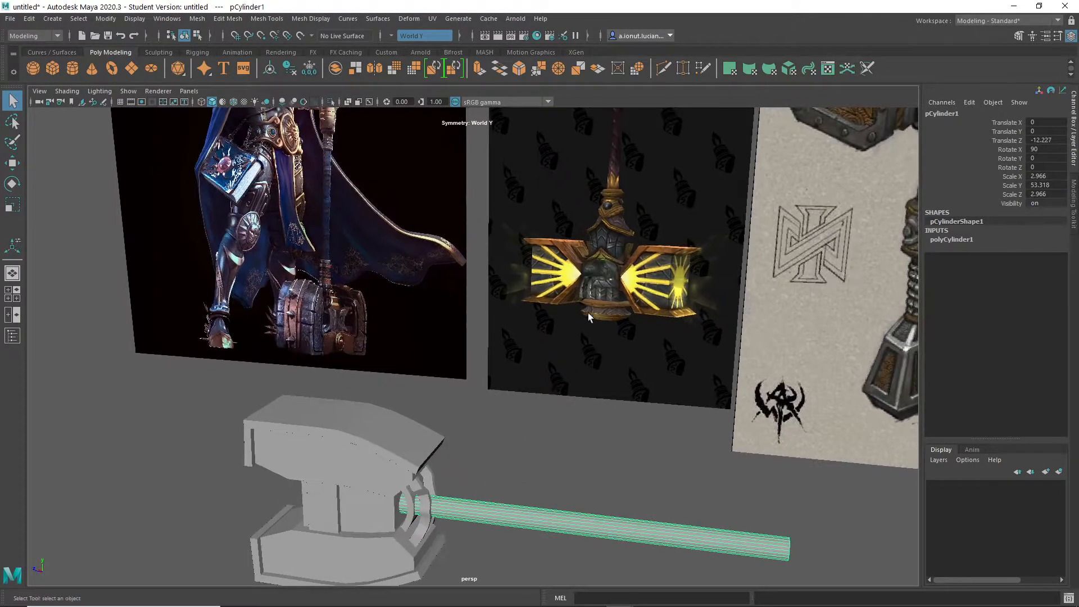
pyautogui.keyDown('alt'); pyautogui.moveTo(500, 455); pyautogui.dragTo(546, 340, button='middle'); pyautogui.keyUp('alt')
pyautogui.scroll(5, 507, 462)
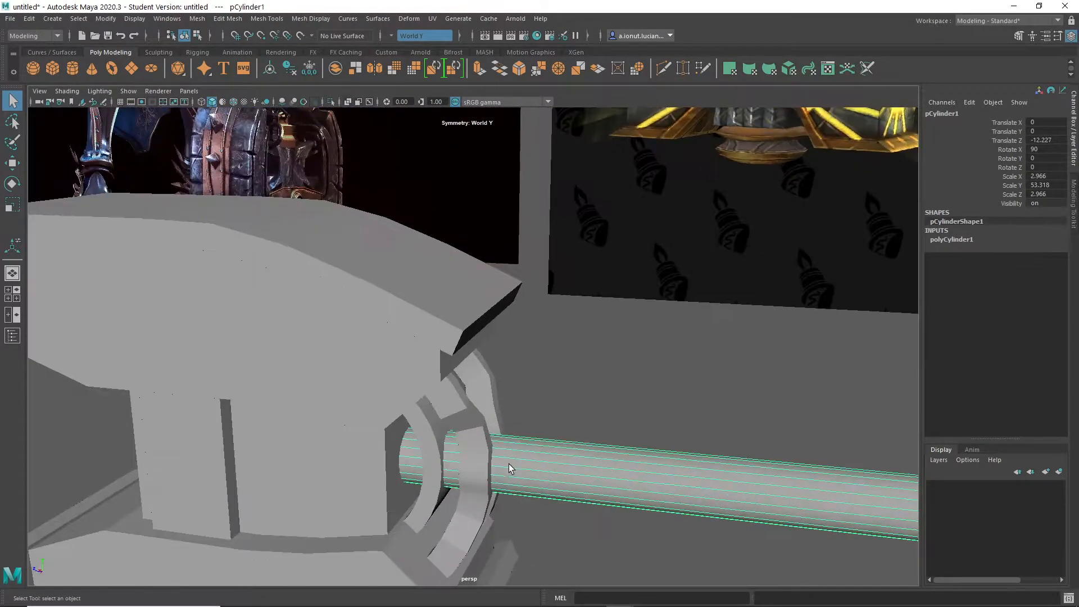
# - Insert two edge loops around the handle with Multi-Cut, one beside the notched arcs and one farther along the shaft
pyautogui.keyDown('alt'); pyautogui.moveTo(508, 463); pyautogui.dragTo(504, 350, button='middle'); pyautogui.keyUp('alt')
pyautogui.scroll(4, 504, 350)
pyautogui.keyDown('alt'); pyautogui.moveTo(495, 351); pyautogui.dragTo(579, 339); pyautogui.keyUp('alt')
pyautogui.keyDown('shift'); pyautogui.moveTo(580, 297); pyautogui.dragTo(582, 332, button='right'); pyautogui.keyUp('shift')
pyautogui.keyDown('shift'); pyautogui.moveTo(519, 299); pyautogui.dragTo(592, 373, button='right'); pyautogui.keyUp('shift')
pyautogui.keyDown('shift'); pyautogui.moveTo(624, 327); pyautogui.dragTo(674, 271, button='right'); pyautogui.keyUp('shift')
pyautogui.keyDown('alt'); pyautogui.moveTo(588, 349); pyautogui.dragTo(636, 372); pyautogui.keyUp('alt')
pyautogui.keyDown('shift'); pyautogui.moveTo(668, 297); pyautogui.dragTo(606, 297, button='right'); pyautogui.keyUp('shift')
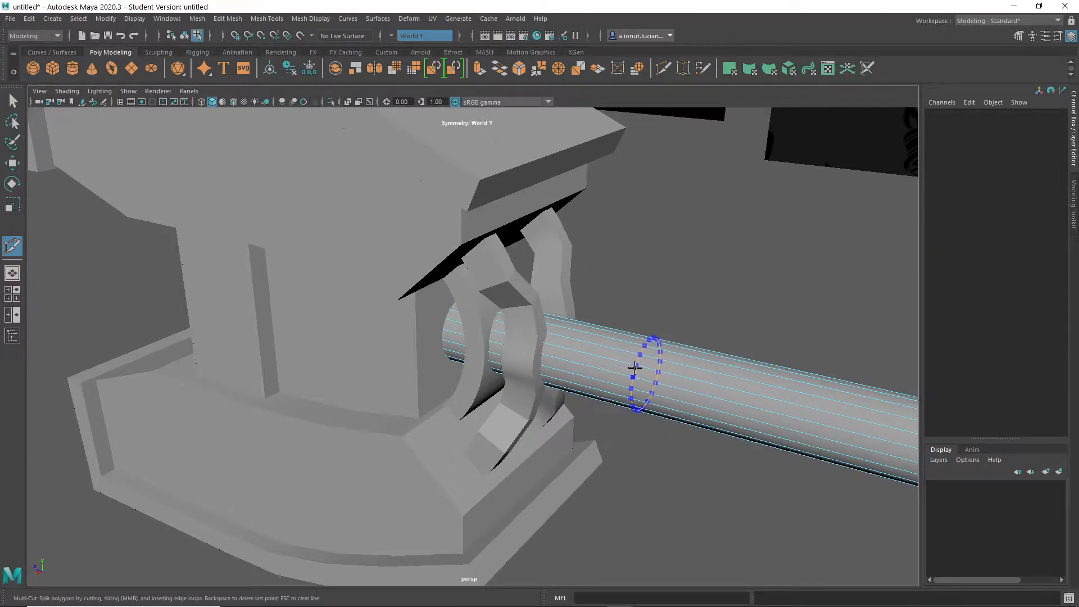
pyautogui.keyDown('alt'); pyautogui.moveTo(656, 372); pyautogui.dragTo(646, 427, button='right'); pyautogui.keyUp('alt')
pyautogui.keyDown('alt'); pyautogui.moveTo(645, 427); pyautogui.dragTo(694, 393); pyautogui.keyUp('alt')
pyautogui.keyDown('alt'); pyautogui.moveTo(694, 393); pyautogui.dragTo(420, 320, button='right'); pyautogui.keyUp('alt')
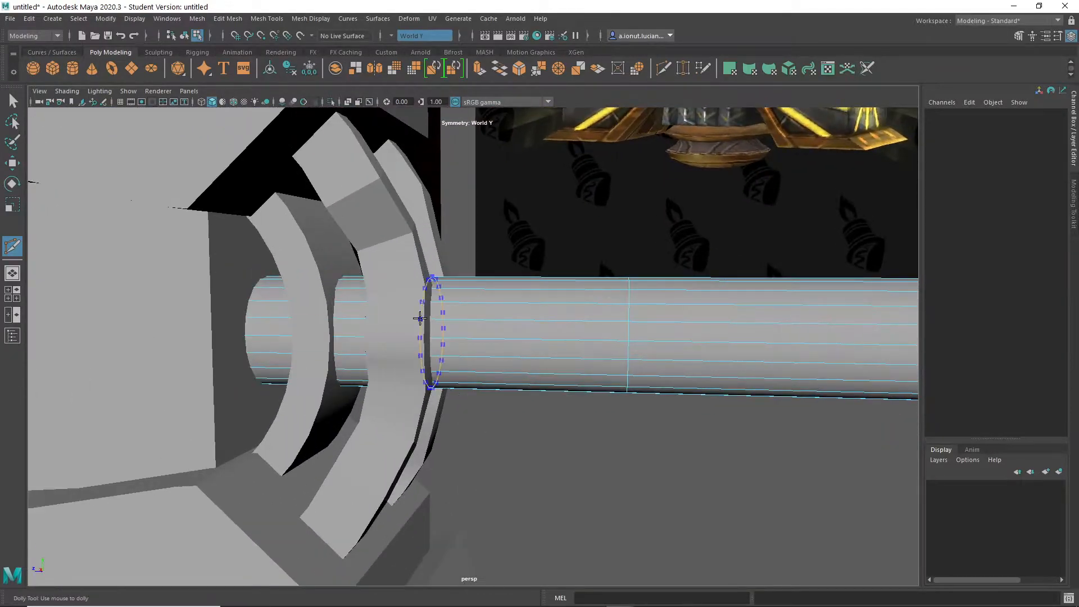
pyautogui.keyDown('alt'); pyautogui.moveTo(478, 347); pyautogui.dragTo(460, 330); pyautogui.keyUp('alt')
pyautogui.press('q')
# - Extrude the handle faces between the head end and the outer loop slightly outward to form a collar
pyautogui.moveTo(448, 285); pyautogui.dragTo(449, 318, button='right')
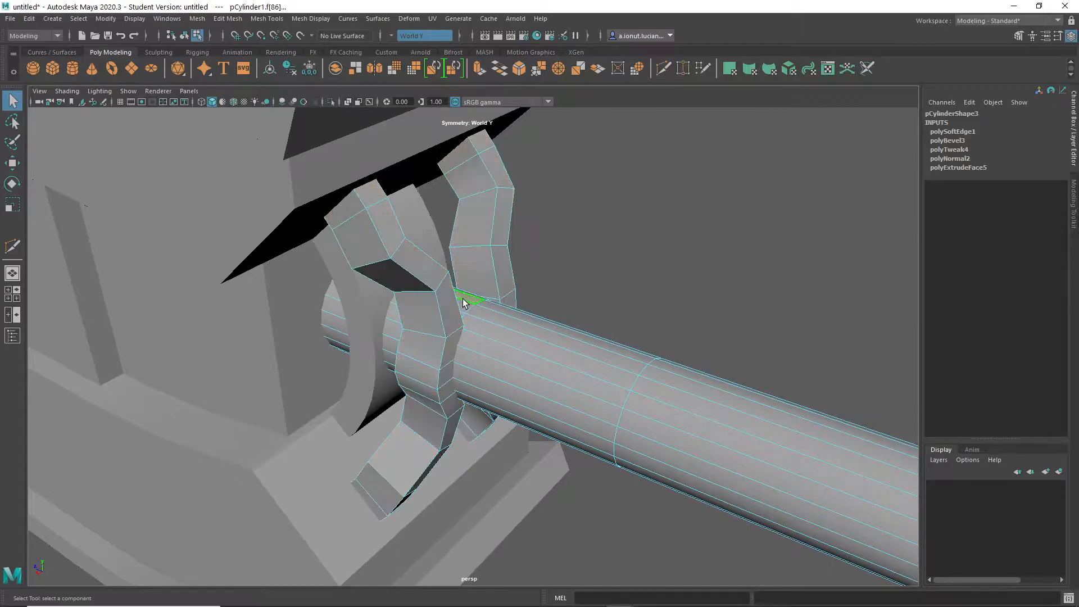
pyautogui.keyDown('shift'); pyautogui.doubleClick(529, 343); pyautogui.keyUp('shift')
pyautogui.moveTo(513, 361)
pyautogui.keyDown('alt'); pyautogui.mouseDown()
pyautogui.moveTo(448, 362)
pyautogui.moveTo(518, 353)
pyautogui.mouseUp(); pyautogui.keyUp('alt')
pyautogui.keyDown('shift'); pyautogui.moveTo(518, 353); pyautogui.dragTo(514, 366, button='right'); pyautogui.keyUp('shift')
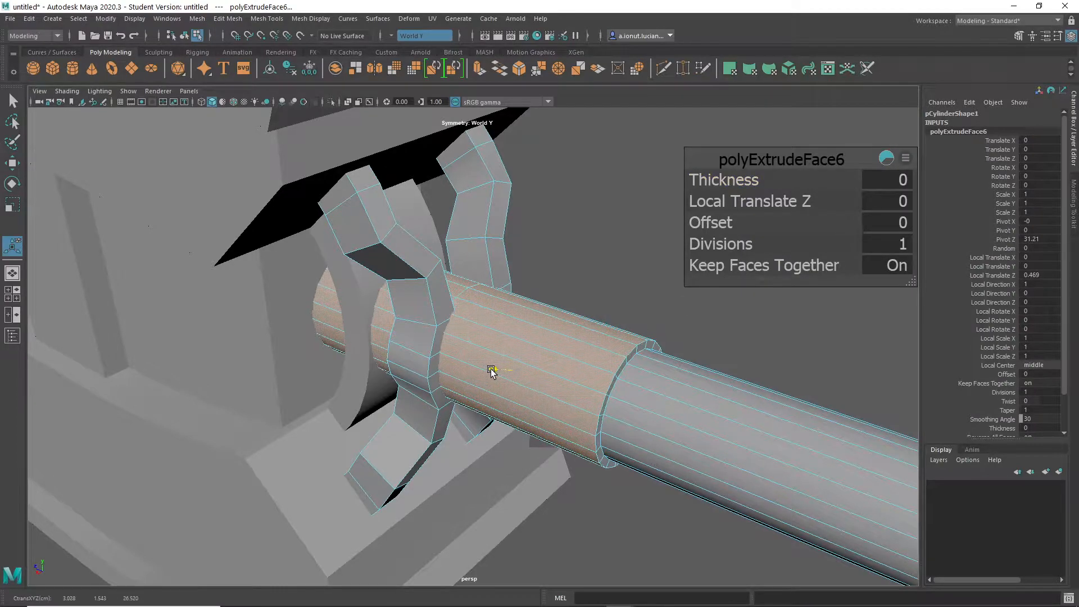
# - Try to scale the collar's ring of faces nearest the head, then undo the scaling
pyautogui.click(462, 284)
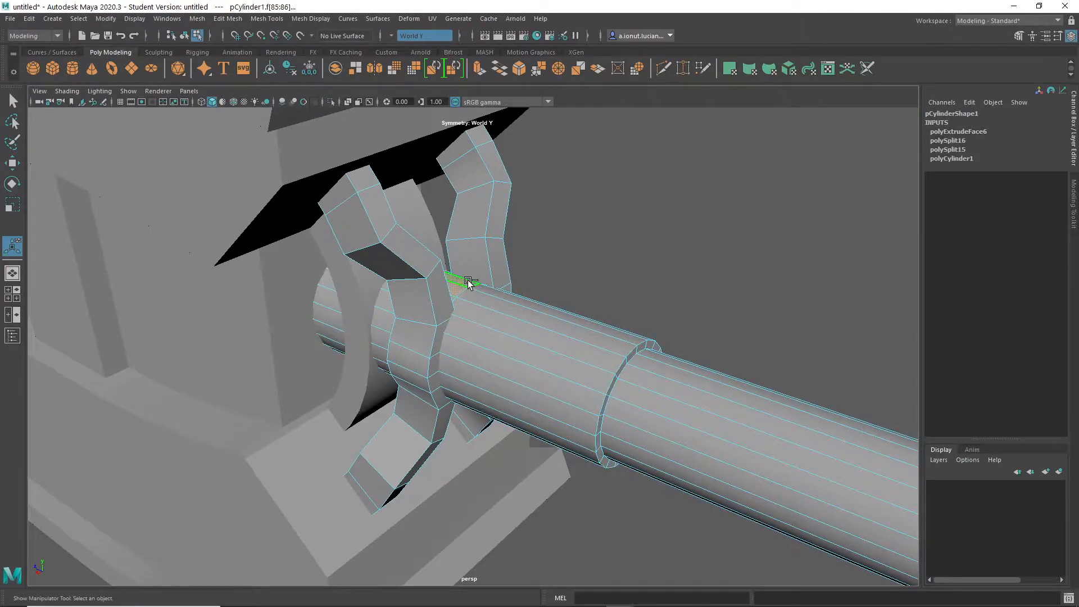
pyautogui.keyDown('alt'); pyautogui.moveTo(505, 331); pyautogui.dragTo(445, 335); pyautogui.keyUp('alt')
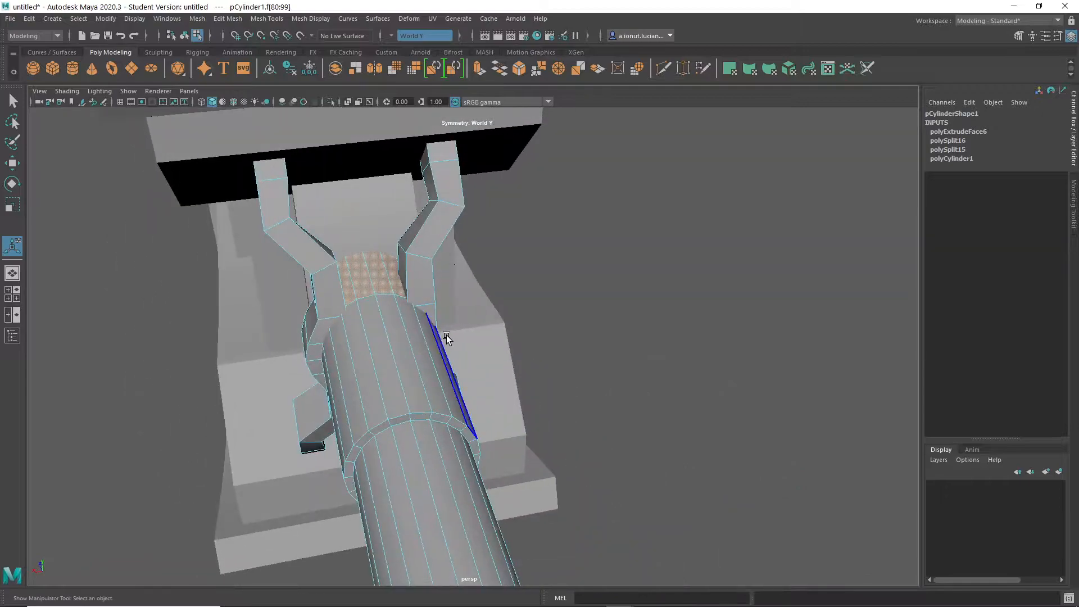
pyautogui.press('r')
pyautogui.keyDown('alt'); pyautogui.moveTo(365, 303); pyautogui.dragTo(329, 292); pyautogui.keyUp('alt')
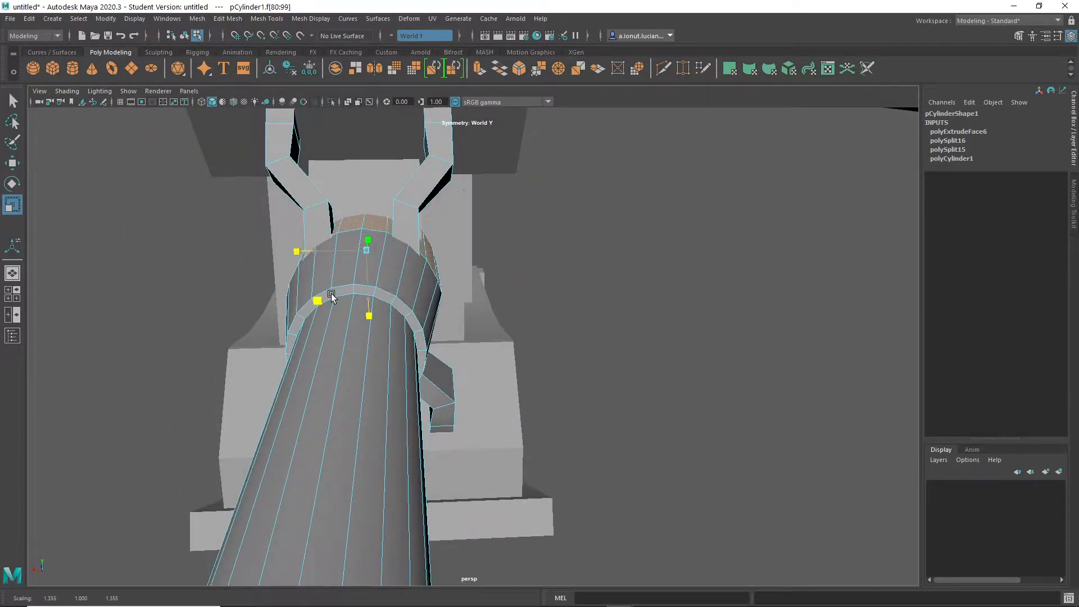
pyautogui.keyDown('alt'); pyautogui.moveTo(351, 302); pyautogui.dragTo(403, 406); pyautogui.keyUp('alt')
pyautogui.scroll(-5, 546, 362)
pyautogui.scroll(8, 415, 408)
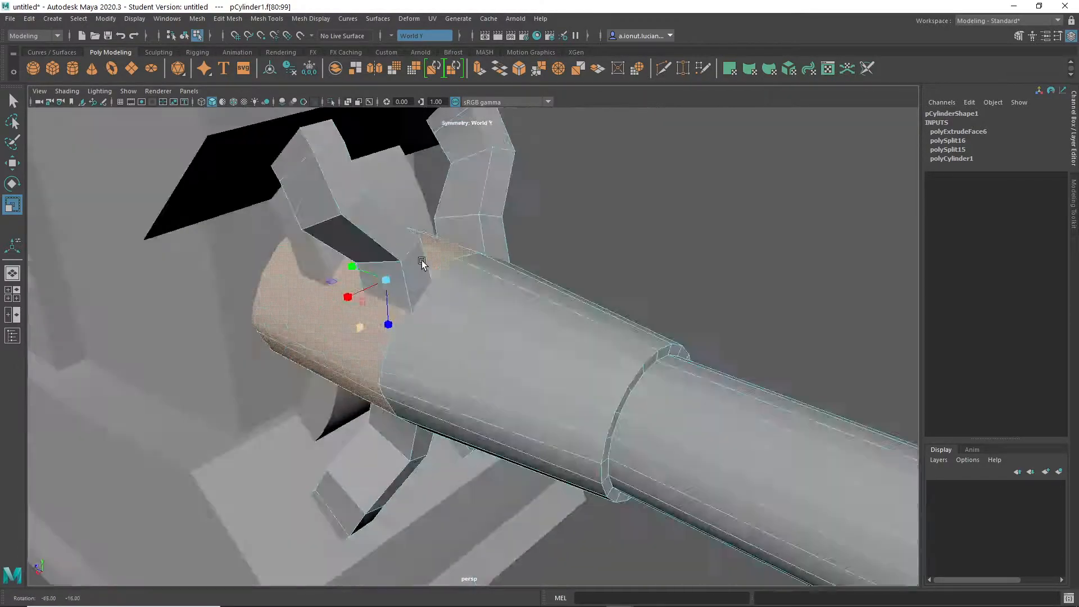
pyautogui.keyDown('alt'); pyautogui.moveTo(422, 261); pyautogui.dragTo(452, 271); pyautogui.keyUp('alt')
pyautogui.press('q')
pyautogui.hotkey('ctrl', 'z')
pyautogui.hotkey('ctrl', 'z')
pyautogui.moveTo(453, 271); pyautogui.dragTo(515, 228, button='right')
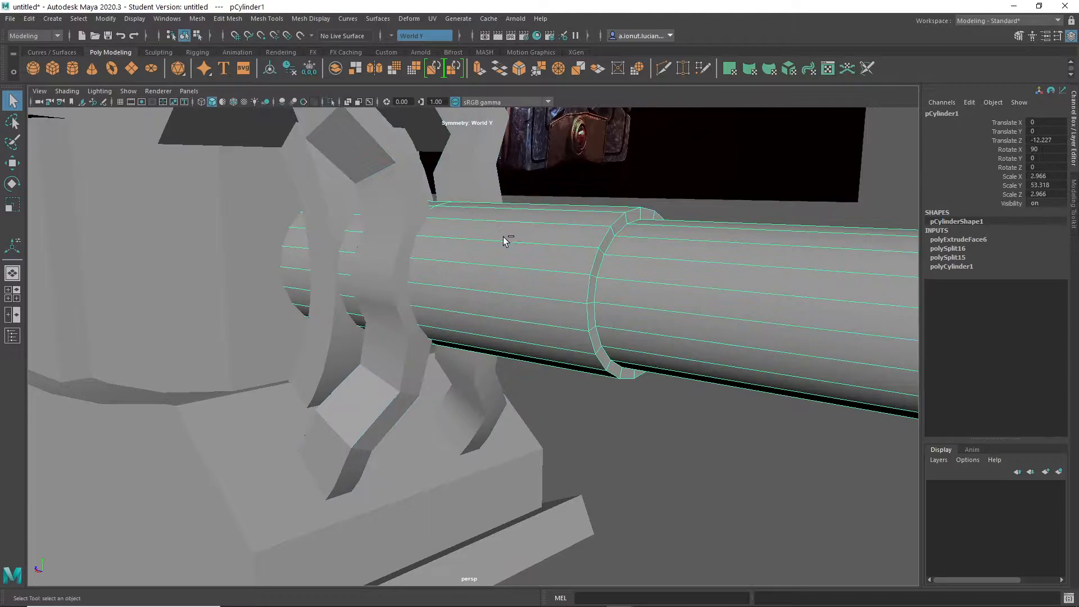
# - Isolate the handle and select the ring of collar faces at its head end for scaling
pyautogui.hotkey('ctrl', '1')
pyautogui.keyDown('alt'); pyautogui.moveTo(402, 300); pyautogui.dragTo(467, 316, button='middle'); pyautogui.keyUp('alt')
pyautogui.moveTo(467, 286); pyautogui.dragTo(467, 317, button='right')
pyautogui.keyDown('alt'); pyautogui.moveTo(463, 281); pyautogui.dragTo(414, 308); pyautogui.keyUp('alt')
pyautogui.press('r')
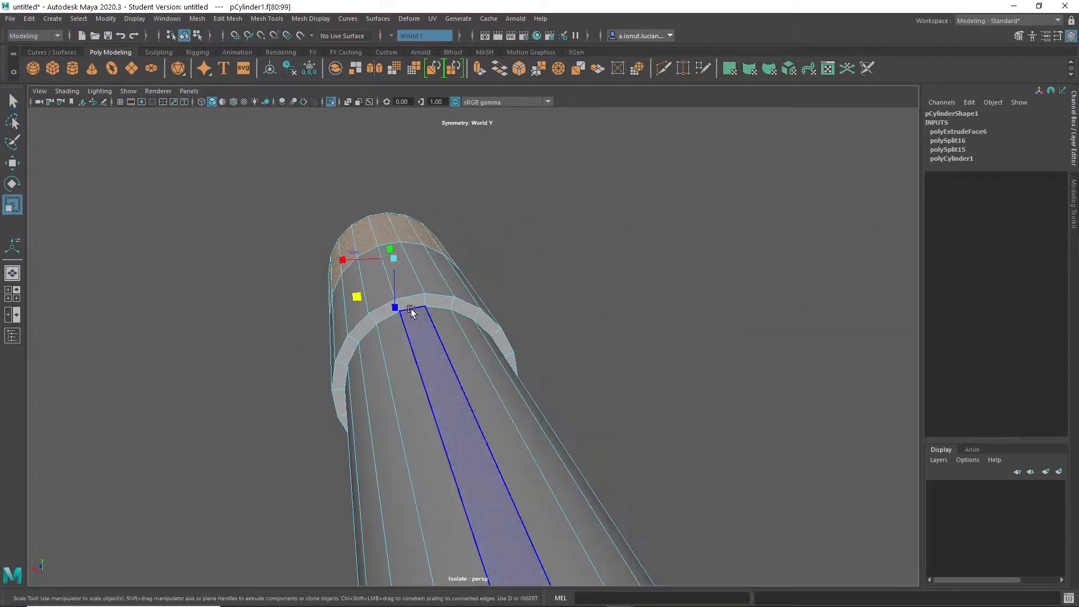
# - Try to scale the selected ring of faces, resetting the Scale tool's settings between attempts
pyautogui.keyDown('alt'); pyautogui.moveTo(414, 308); pyautogui.dragTo(544, 299, button='middle'); pyautogui.keyUp('alt')
pyautogui.keyDown('alt'); pyautogui.moveTo(544, 300); pyautogui.dragTo(274, 258); pyautogui.keyUp('alt')
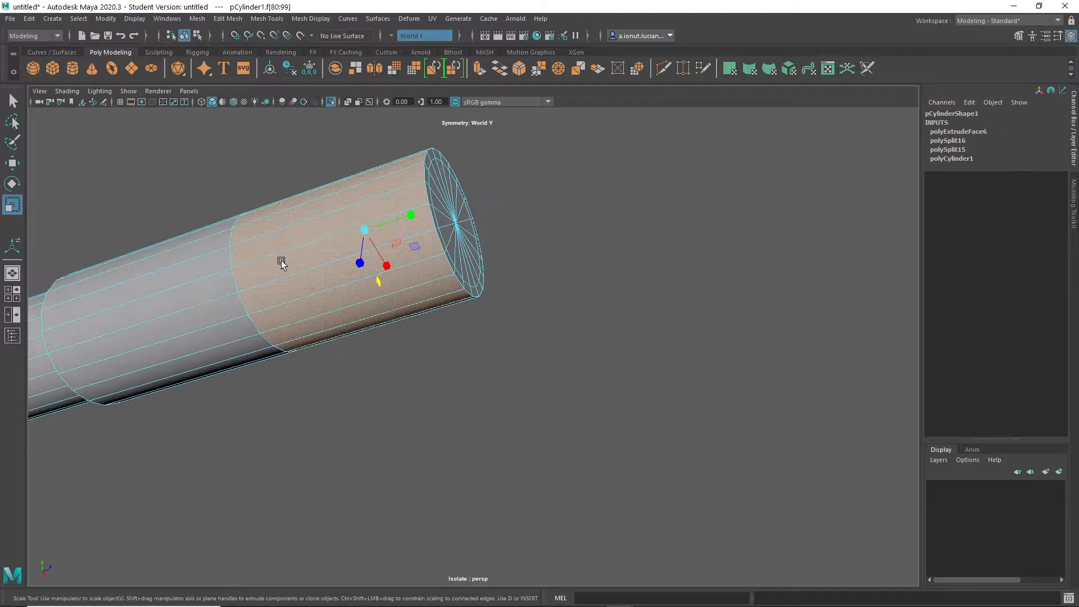
pyautogui.keyDown('alt'); pyautogui.moveTo(376, 286); pyautogui.dragTo(239, 337); pyautogui.keyUp('alt')
pyautogui.hotkey('ctrl', 'z')
pyautogui.keyDown('alt'); pyautogui.moveTo(640, 324); pyautogui.dragTo(487, 328); pyautogui.keyUp('alt')
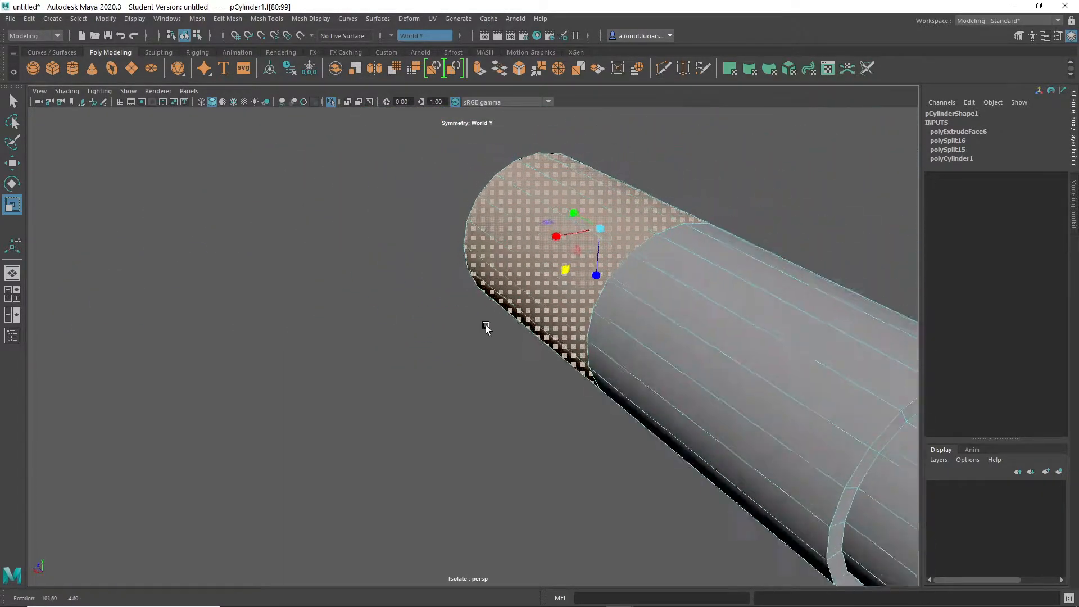
pyautogui.scroll(5, 618, 327)
pyautogui.keyDown('alt'); pyautogui.moveTo(617, 327); pyautogui.dragTo(564, 368, button='middle'); pyautogui.keyUp('alt')
pyautogui.moveTo(547, 270); pyautogui.dragTo(550, 295)
pyautogui.hotkey('ctrl', 'z')
pyautogui.keyDown('alt'); pyautogui.moveTo(557, 303); pyautogui.dragTo(498, 306, button='middle'); pyautogui.keyUp('alt')
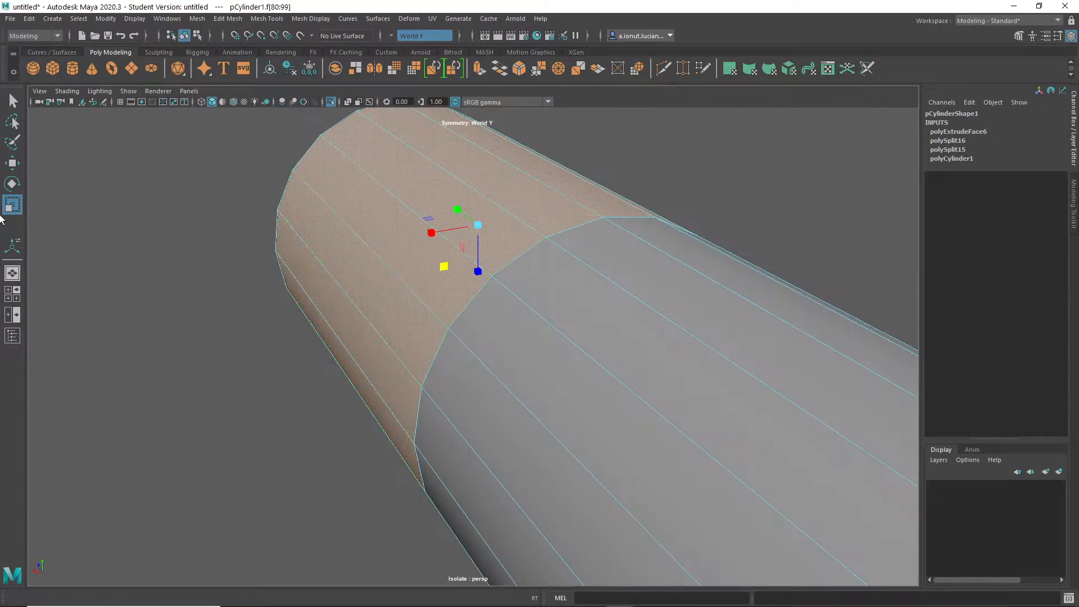
pyautogui.doubleClick(13, 205)
pyautogui.click(321, 123)
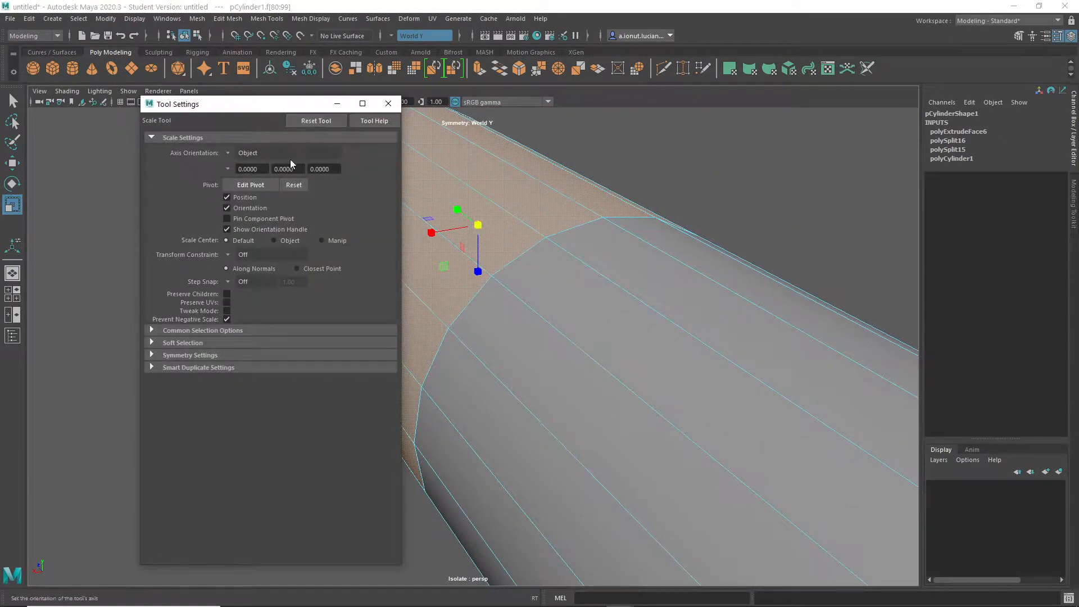
pyautogui.moveTo(437, 267); pyautogui.dragTo(507, 334)
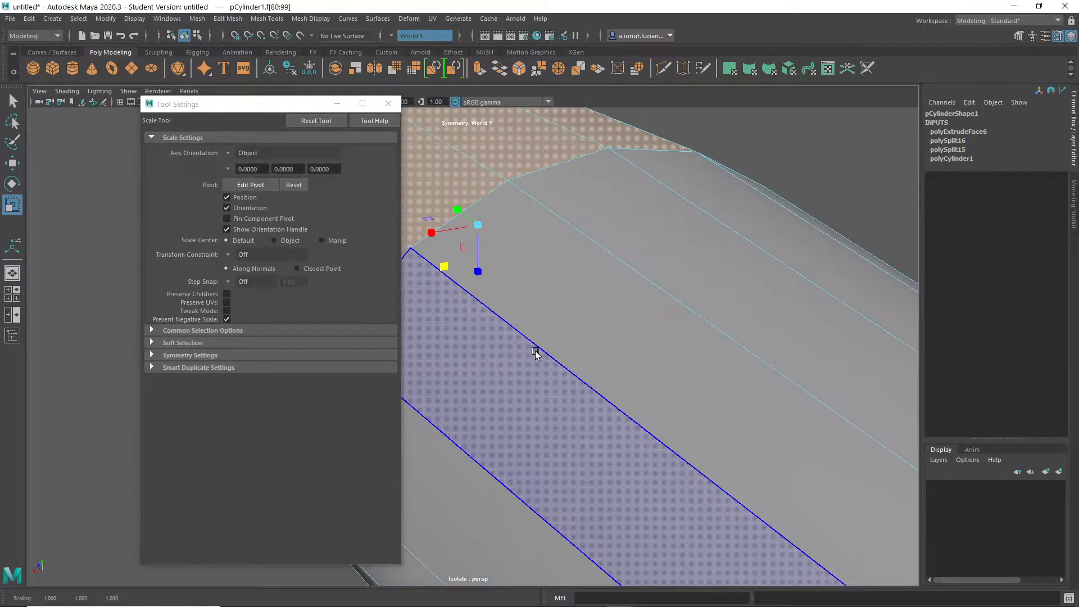
pyautogui.scroll(-5, 508, 336)
pyautogui.keyDown('alt'); pyautogui.moveTo(508, 336); pyautogui.dragTo(773, 361, button='middle'); pyautogui.keyUp('alt')
pyautogui.keyDown('alt'); pyautogui.moveTo(772, 361); pyautogui.dragTo(742, 337); pyautogui.keyUp('alt')
pyautogui.hotkey('ctrl', 'z')
# - Extrude the head-end ring of faces outward and delete the inner edge loop of its step to taper the collar
pyautogui.keyDown('alt'); pyautogui.moveTo(742, 337); pyautogui.dragTo(645, 387, button='middle'); pyautogui.keyUp('alt')
pyautogui.keyDown('alt'); pyautogui.moveTo(645, 388); pyautogui.dragTo(599, 385); pyautogui.keyUp('alt')
pyautogui.keyDown('shift'); pyautogui.moveTo(646, 251); pyautogui.dragTo(630, 303, button='right'); pyautogui.keyUp('shift')
pyautogui.press('q')
pyautogui.click(629, 305)
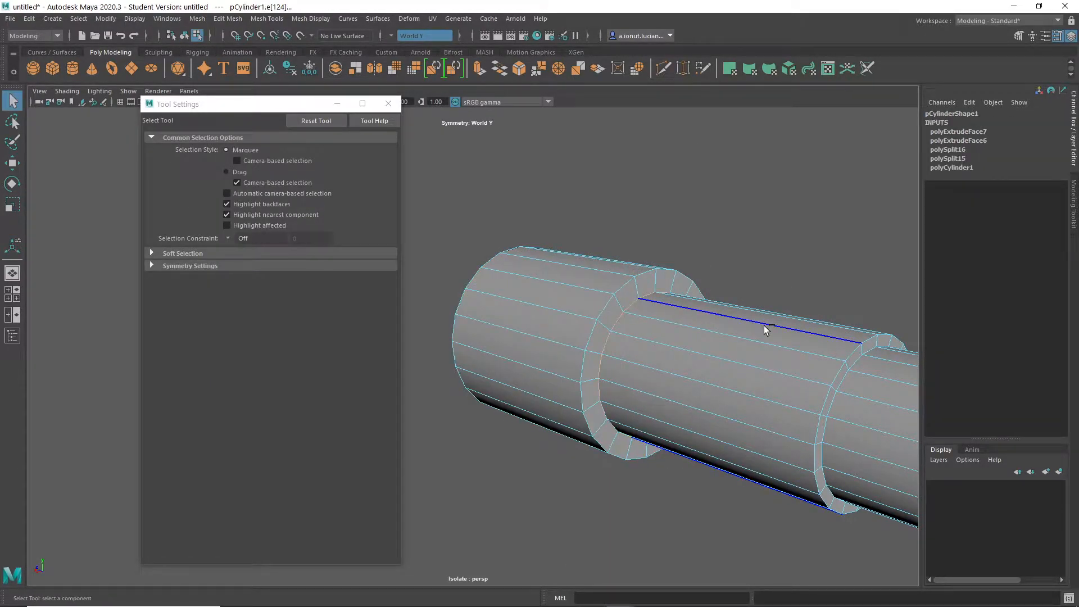
pyautogui.press('Delete')
# - Show the whole hammer again and bevel the collar's middle edge loop with a fraction of 0.4 and 3 segments
pyautogui.press('r')
pyautogui.moveTo(620, 351)
pyautogui.keyDown('alt'); pyautogui.mouseDown()
pyautogui.moveTo(530, 358)
pyautogui.moveTo(616, 352)
pyautogui.mouseUp(); pyautogui.keyUp('alt')
pyautogui.hotkey('ctrl', '1')
pyautogui.keyDown('alt'); pyautogui.moveTo(640, 398); pyautogui.dragTo(677, 328); pyautogui.keyUp('alt')
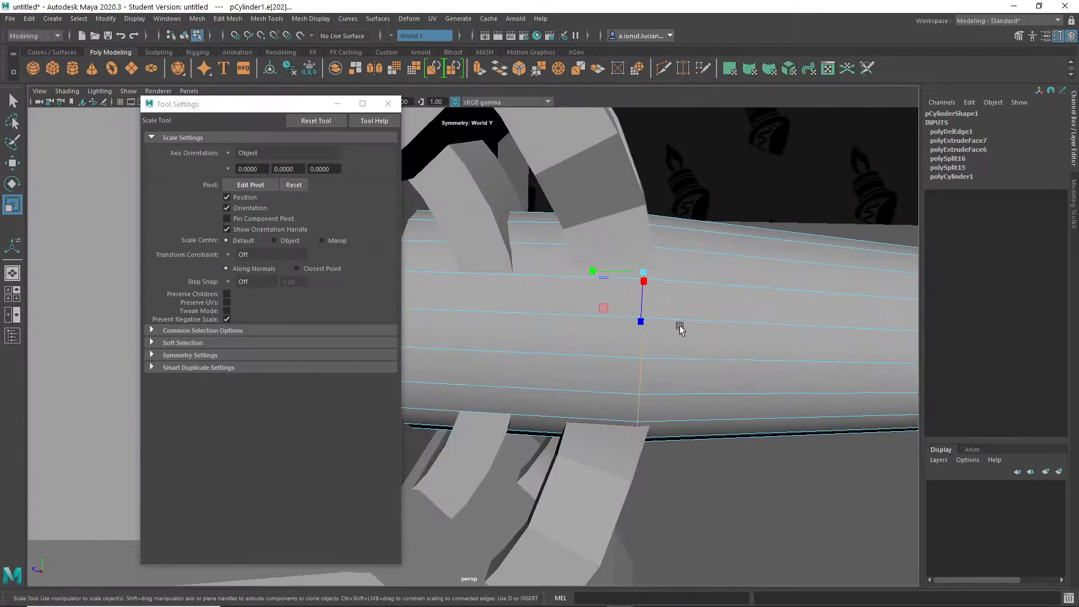
pyautogui.keyDown('shift'); pyautogui.moveTo(732, 316); pyautogui.dragTo(647, 328, button='right'); pyautogui.keyUp('shift')
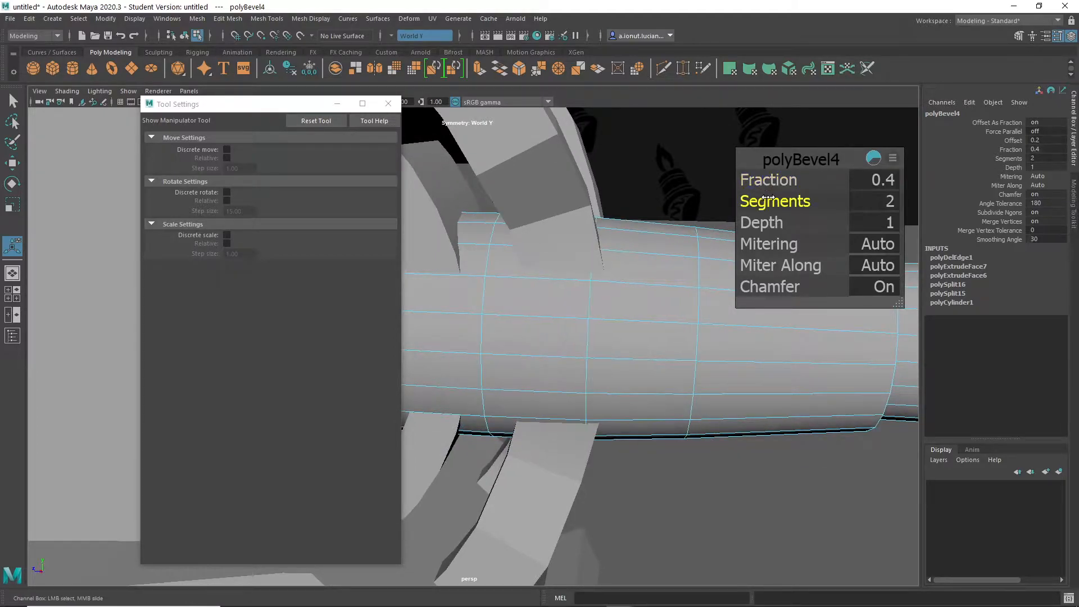
pyautogui.keyDown('alt'); pyautogui.moveTo(755, 220); pyautogui.dragTo(534, 376); pyautogui.keyUp('alt')
pyautogui.press('q')
pyautogui.moveTo(566, 285); pyautogui.dragTo(607, 270, button='right')
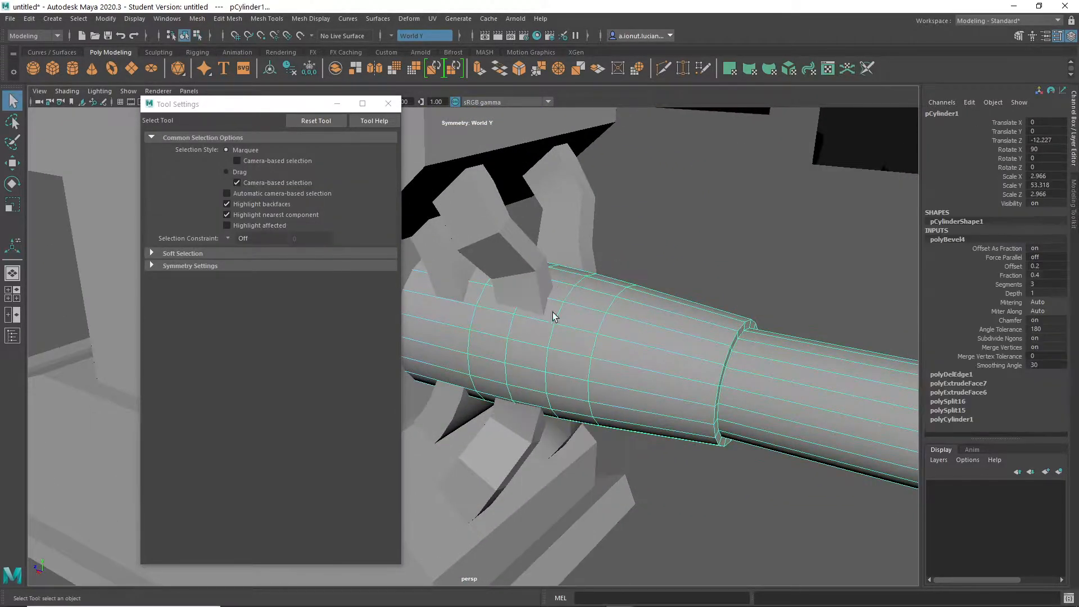
pyautogui.click(535, 301)
# - Move the pair of notched arc strips sideways along X by about 0.97, beside the handle collar
pyautogui.scroll(5, 549, 317)
pyautogui.scroll(-5, 562, 387)
pyautogui.keyDown('alt'); pyautogui.moveTo(548, 405); pyautogui.dragTo(674, 345); pyautogui.keyUp('alt')
pyautogui.click(746, 293)
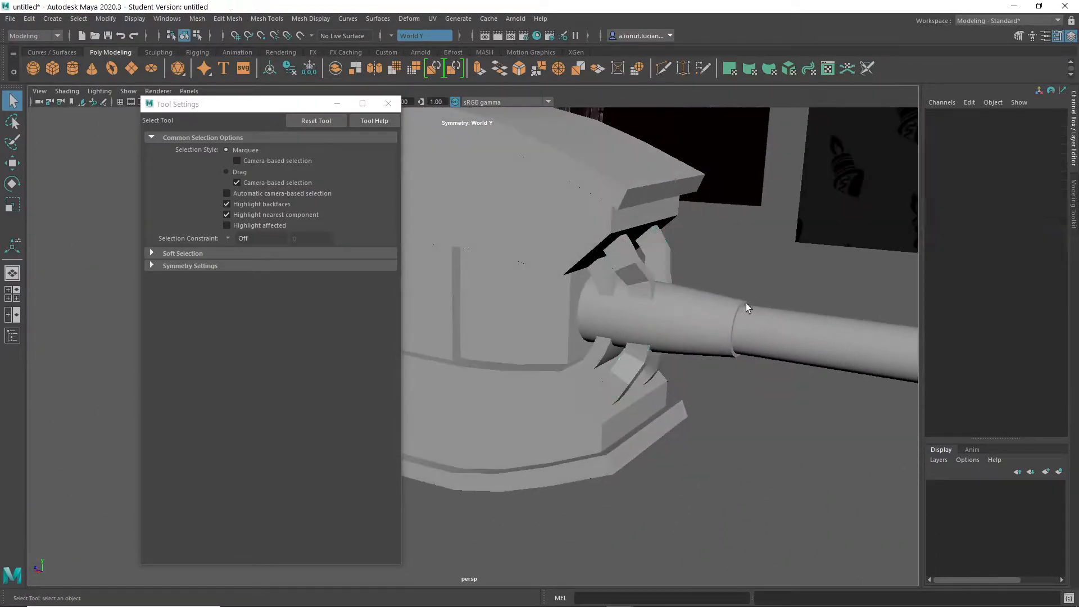
pyautogui.scroll(-5, 735, 450)
pyautogui.keyDown('alt'); pyautogui.moveTo(601, 455); pyautogui.dragTo(544, 428); pyautogui.keyUp('alt')
pyautogui.scroll(5, 546, 393)
pyautogui.click(577, 333)
pyautogui.scroll(5, 589, 378)
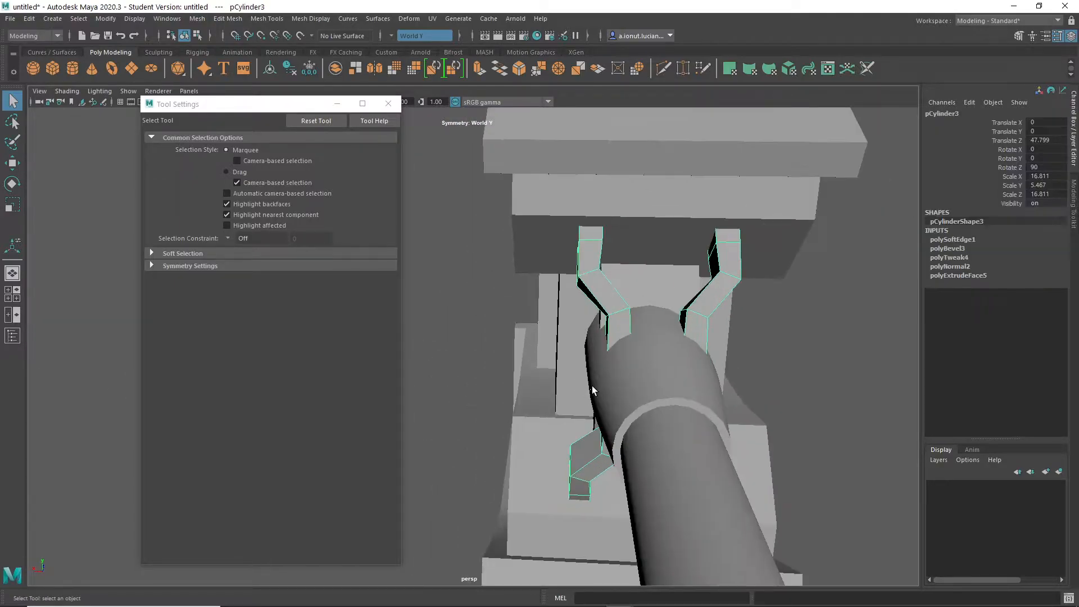
pyautogui.press('w')
pyautogui.moveTo(592, 320); pyautogui.dragTo(576, 321)
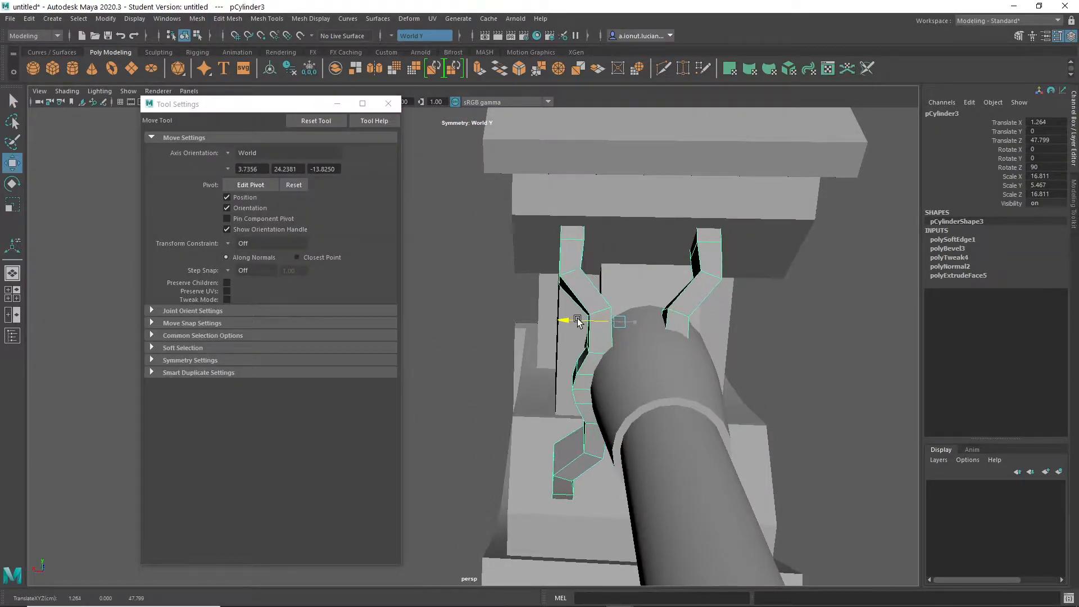
pyautogui.moveTo(581, 320)
pyautogui.keyDown('alt'); pyautogui.mouseDown()
pyautogui.moveTo(597, 306)
pyautogui.moveTo(585, 315)
pyautogui.moveTo(596, 328)
pyautogui.mouseUp(); pyautogui.keyUp('alt')
# - Isolate the notched arc strips, delete the strip on the negative X side and show the whole hammer again
pyautogui.hotkey('ctrl', '1')
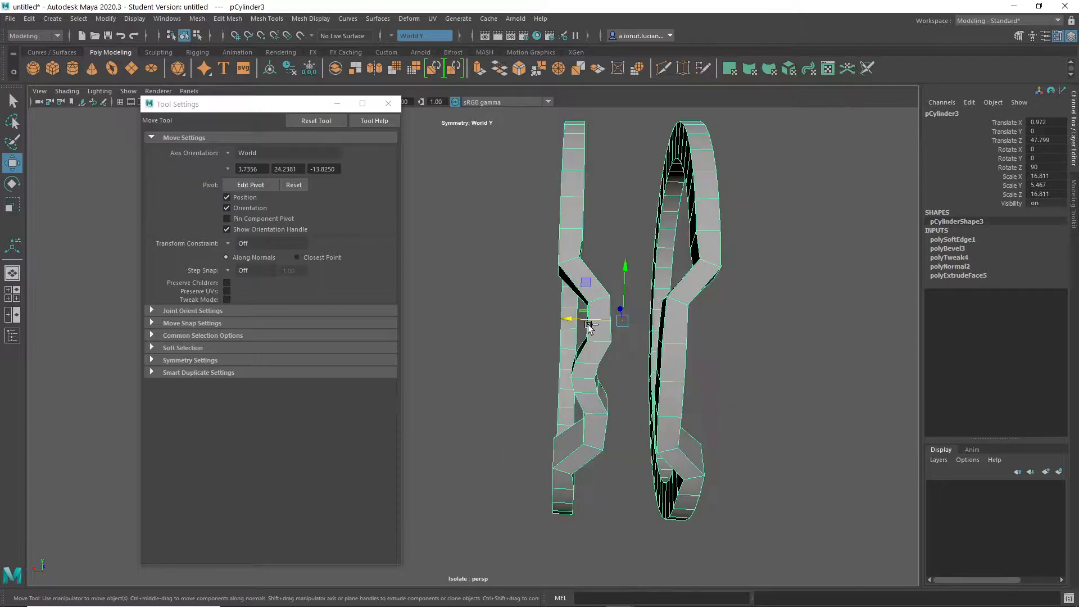
pyautogui.moveTo(684, 263); pyautogui.dragTo(686, 292, button='right')
pyautogui.click(694, 279)
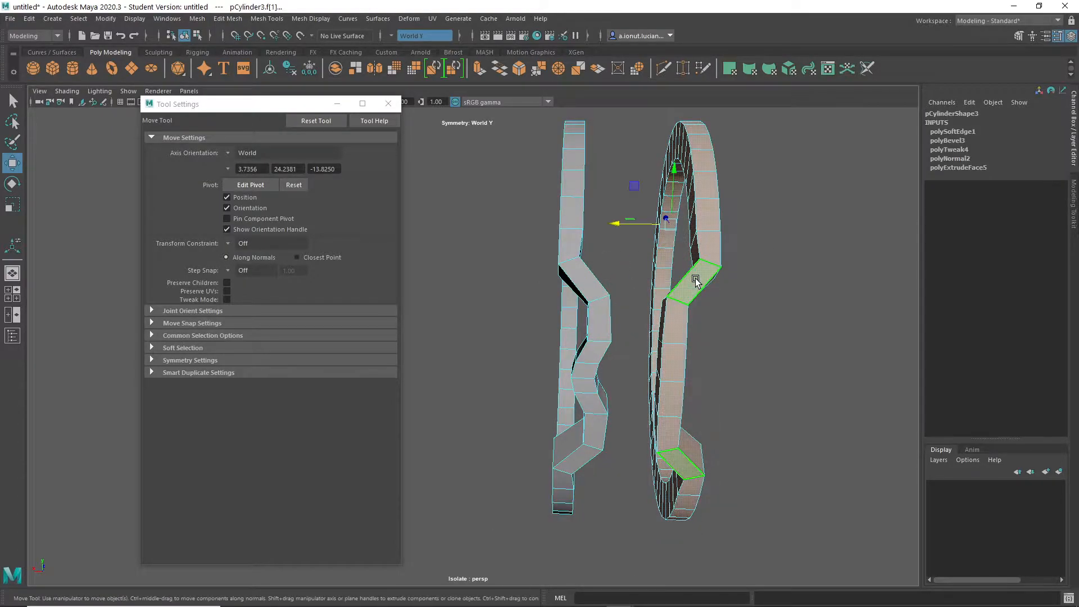
pyautogui.press('Delete')
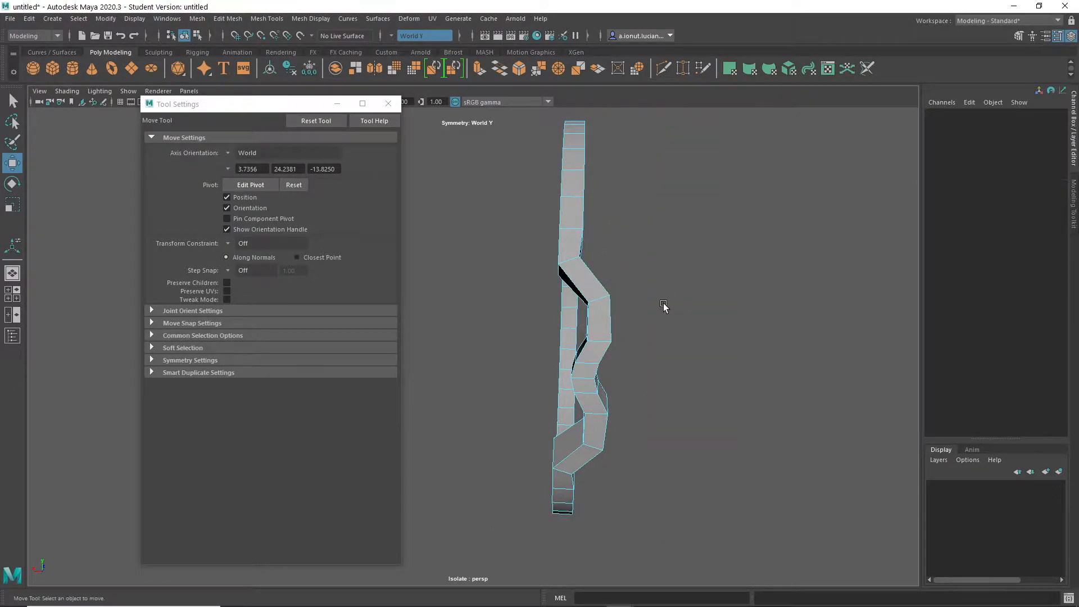
pyautogui.moveTo(616, 306); pyautogui.dragTo(651, 257, button='right')
pyautogui.hotkey('ctrl', '1')
# - Move the remaining notched strip farther outward along X from the handle collar
pyautogui.moveTo(583, 312)
pyautogui.keyDown('alt'); pyautogui.mouseDown()
pyautogui.moveTo(614, 307)
pyautogui.moveTo(566, 315)
pyautogui.mouseUp(); pyautogui.keyUp('alt')
pyautogui.keyDown('alt'); pyautogui.moveTo(624, 329); pyautogui.dragTo(530, 342); pyautogui.keyUp('alt')
pyautogui.click(730, 518)
pyautogui.scroll(-4, 730, 517)
pyautogui.scroll(5, 606, 359)
# - Show the whole hammer again and bevel the selected bend edge of the notched arc strip with a fraction of 0.16
pyautogui.click(627, 270)
pyautogui.scroll(4, 628, 270)
pyautogui.keyDown('alt'); pyautogui.moveTo(628, 269); pyautogui.dragTo(612, 294); pyautogui.keyUp('alt')
pyautogui.press('q')
pyautogui.moveTo(653, 274); pyautogui.dragTo(654, 245, button='right')
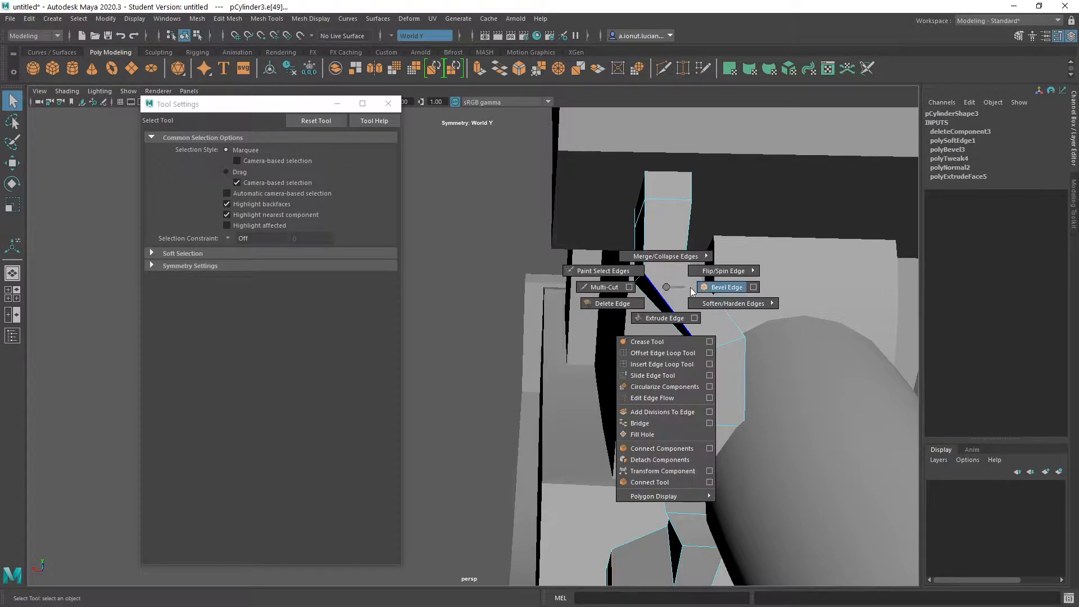
pyautogui.keyDown('shift'); pyautogui.moveTo(689, 292); pyautogui.dragTo(697, 289, button='right'); pyautogui.keyUp('shift')
pyautogui.keyDown('alt'); pyautogui.moveTo(685, 305); pyautogui.dragTo(587, 327); pyautogui.keyUp('alt')
pyautogui.moveTo(616, 288)
pyautogui.mouseDown(button='middle')
pyautogui.moveTo(607, 287)
pyautogui.moveTo(611, 302)
pyautogui.mouseUp(button='middle')
pyautogui.scroll(-4, 599, 330)
pyautogui.keyDown('alt'); pyautogui.moveTo(559, 340); pyautogui.dragTo(629, 305); pyautogui.keyUp('alt')
pyautogui.press('f')
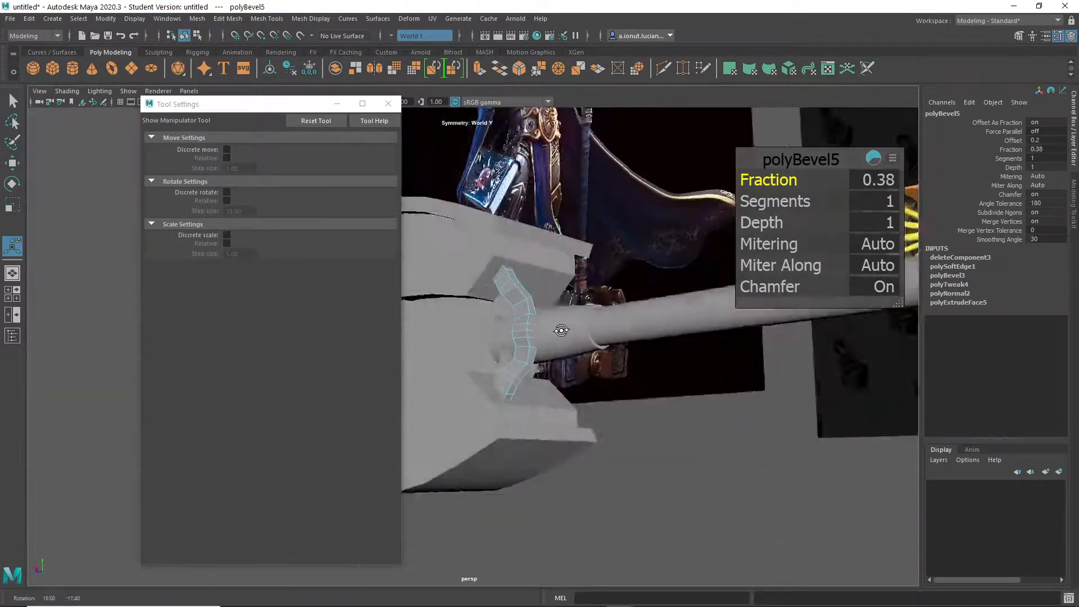
pyautogui.moveTo(538, 279); pyautogui.dragTo(592, 239, button='right')
pyautogui.press('q')
pyautogui.scroll(-5, 592, 416)
pyautogui.keyDown('alt'); pyautogui.moveTo(592, 417); pyautogui.dragTo(756, 489, button='middle'); pyautogui.keyUp('alt')
pyautogui.keyDown('alt'); pyautogui.moveTo(756, 488); pyautogui.dragTo(658, 488); pyautogui.keyUp('alt')
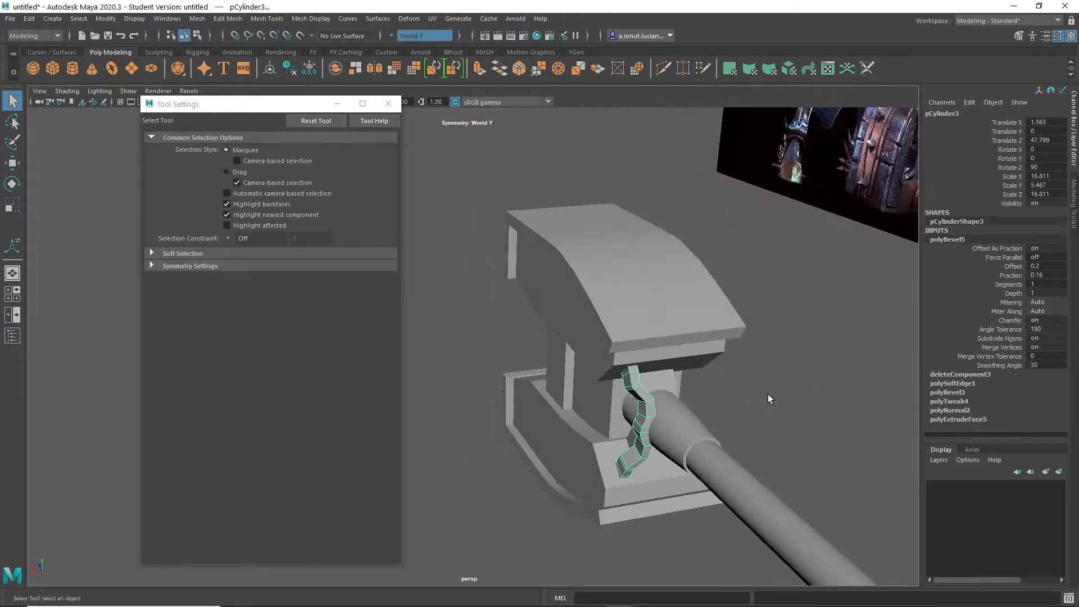
pyautogui.click(767, 395)
# - Select the notched strip's middle vertices beside the handle collar, then scale them wider along the handle and thinner sideways
pyautogui.keyDown('alt'); pyautogui.moveTo(683, 415); pyautogui.dragTo(664, 315, button='middle'); pyautogui.keyUp('alt')
pyautogui.scroll(3, 664, 315)
pyautogui.keyDown('alt'); pyautogui.moveTo(666, 349); pyautogui.dragTo(743, 195); pyautogui.keyUp('alt')
pyautogui.click(728, 297)
pyautogui.scroll(4, 634, 307)
pyautogui.moveTo(736, 191); pyautogui.dragTo(703, 143, button='right')
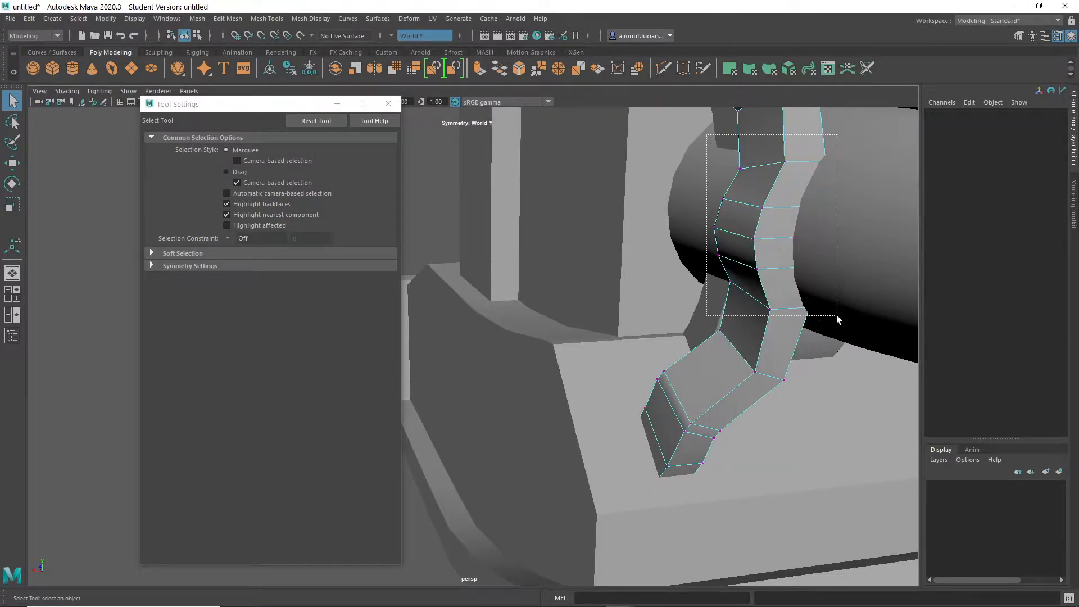
pyautogui.moveTo(836, 313); pyautogui.dragTo(836, 314)
pyautogui.press('f')
pyautogui.scroll(-5, 601, 323)
pyautogui.keyDown('alt'); pyautogui.moveTo(601, 322); pyautogui.dragTo(616, 346); pyautogui.keyUp('alt')
pyautogui.scroll(-3, 612, 346)
pyautogui.keyDown('alt'); pyautogui.moveTo(564, 354); pyautogui.dragTo(603, 332, button='middle'); pyautogui.keyUp('alt')
pyautogui.keyDown('alt'); pyautogui.moveTo(603, 331); pyautogui.dragTo(702, 278); pyautogui.keyUp('alt')
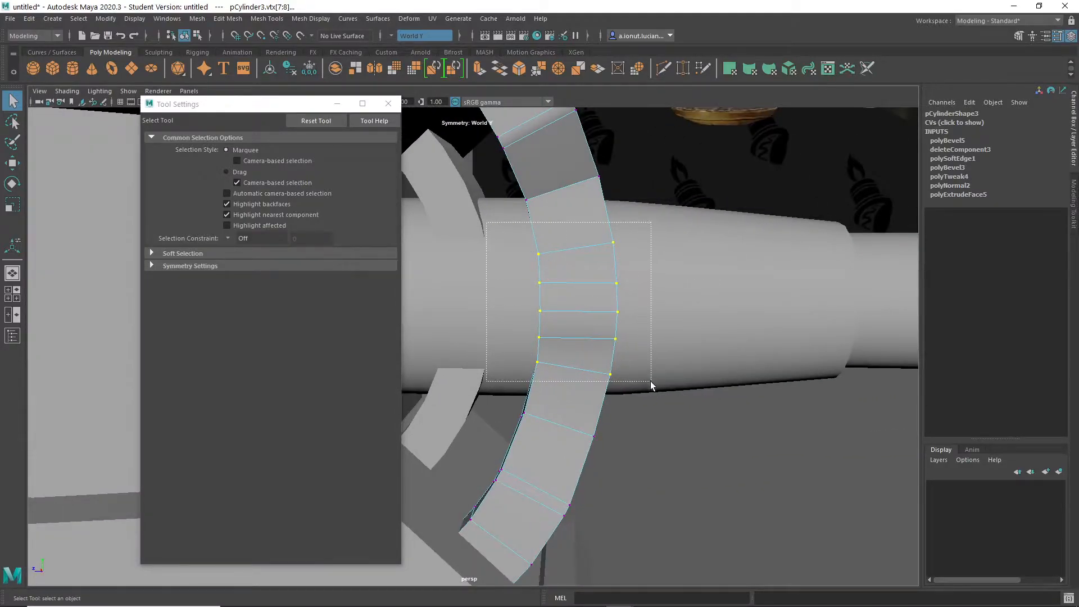
pyautogui.keyDown('alt'); pyautogui.moveTo(644, 370); pyautogui.dragTo(635, 252); pyautogui.keyUp('alt')
pyautogui.press('r')
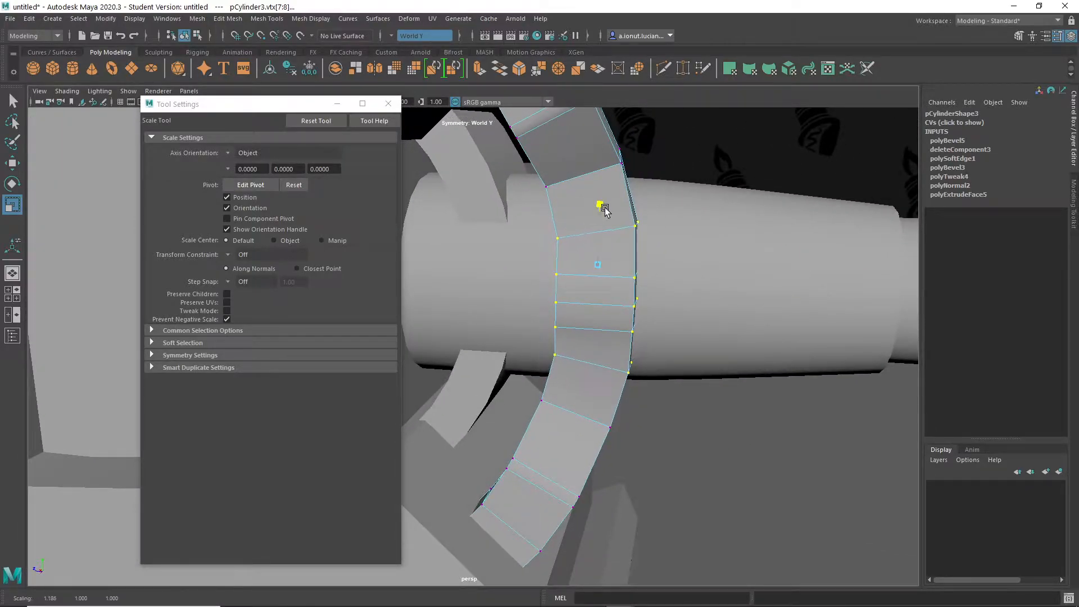
pyautogui.keyDown('alt'); pyautogui.moveTo(615, 219); pyautogui.dragTo(527, 230); pyautogui.keyUp('alt')
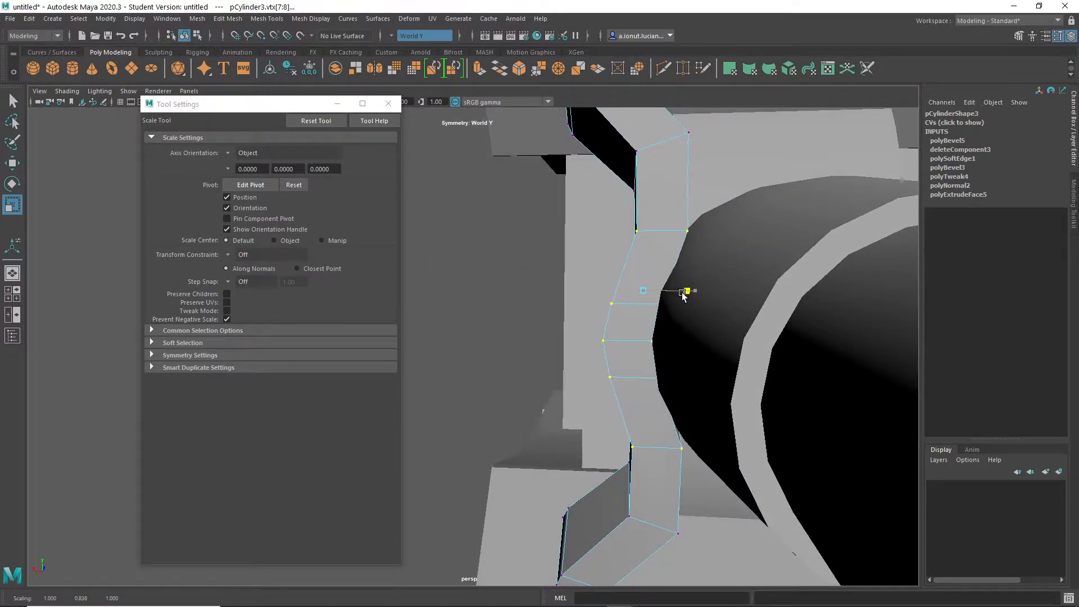
# - Move the notched strip's selected middle vertices sideways along X relative to the handle collar
pyautogui.press('w')
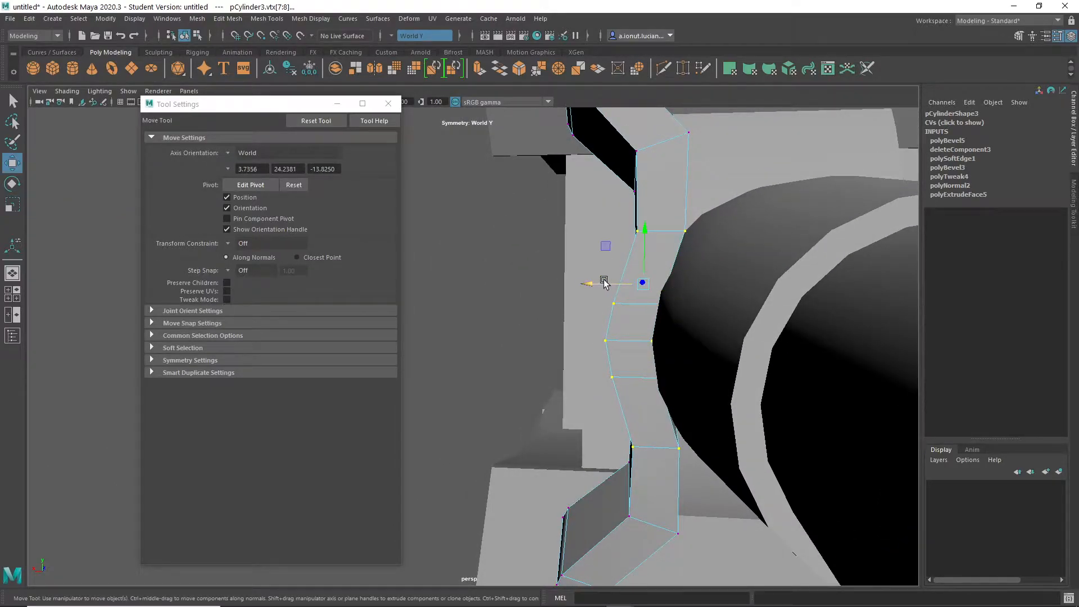
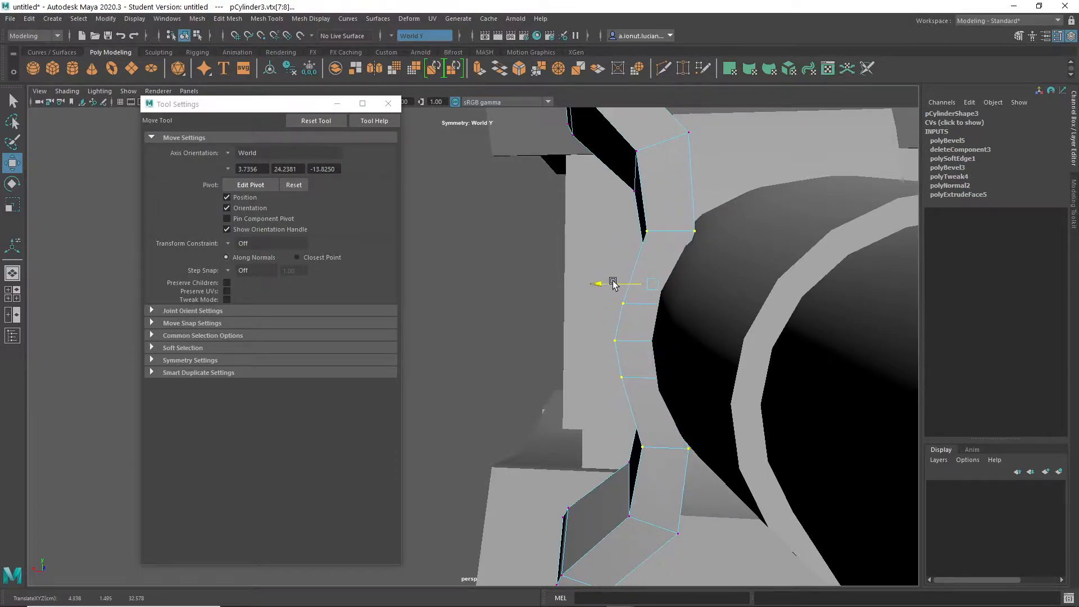
# - Fine-tune the X position of the notched strip's middle vertices beside the handle collar and return to object mode
pyautogui.keyDown('alt'); pyautogui.moveTo(618, 283); pyautogui.dragTo(720, 296); pyautogui.keyUp('alt')
pyautogui.press('q')
pyautogui.moveTo(656, 197); pyautogui.dragTo(693, 163, button='right')
pyautogui.keyDown('alt'); pyautogui.moveTo(697, 337); pyautogui.dragTo(720, 392); pyautogui.keyUp('alt')
pyautogui.scroll(-5, 720, 392)
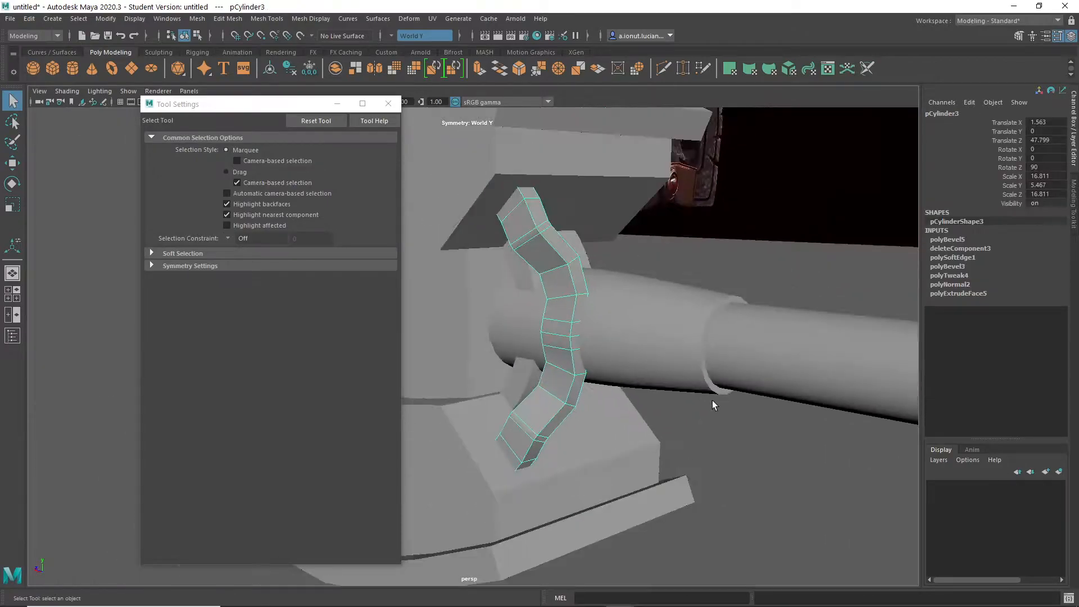
pyautogui.click(678, 450)
pyautogui.keyDown('alt'); pyautogui.moveTo(679, 451); pyautogui.dragTo(674, 314); pyautogui.keyUp('alt')
pyautogui.click(671, 349)
pyautogui.scroll(4, 700, 322)
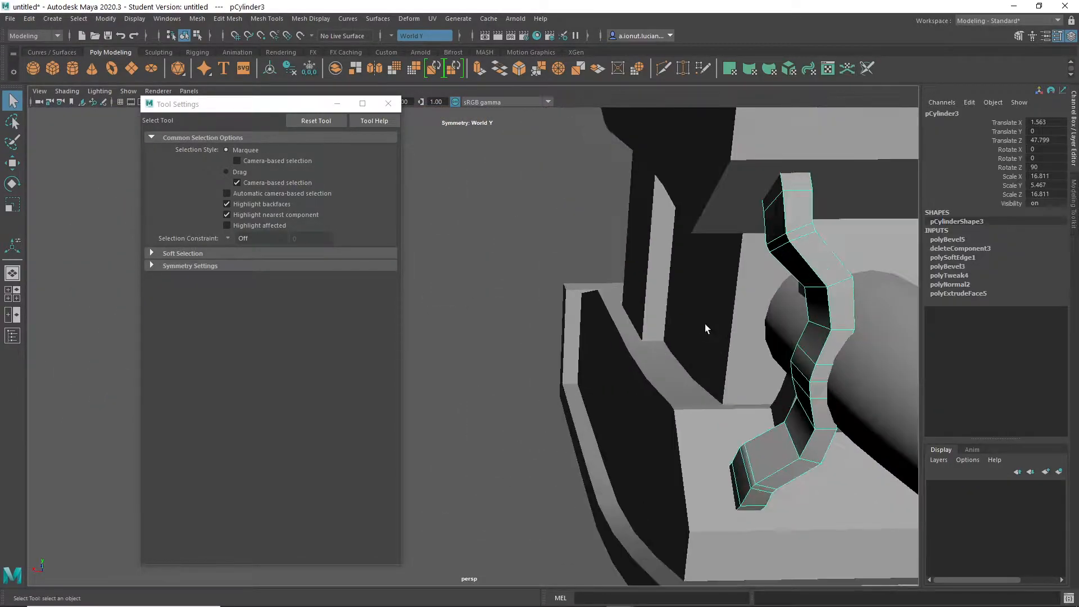
pyautogui.keyDown('alt'); pyautogui.moveTo(785, 322); pyautogui.dragTo(651, 354, button='middle'); pyautogui.keyUp('alt')
pyautogui.keyDown('alt'); pyautogui.moveTo(651, 355); pyautogui.dragTo(700, 387); pyautogui.keyUp('alt')
pyautogui.scroll(-4, 700, 388)
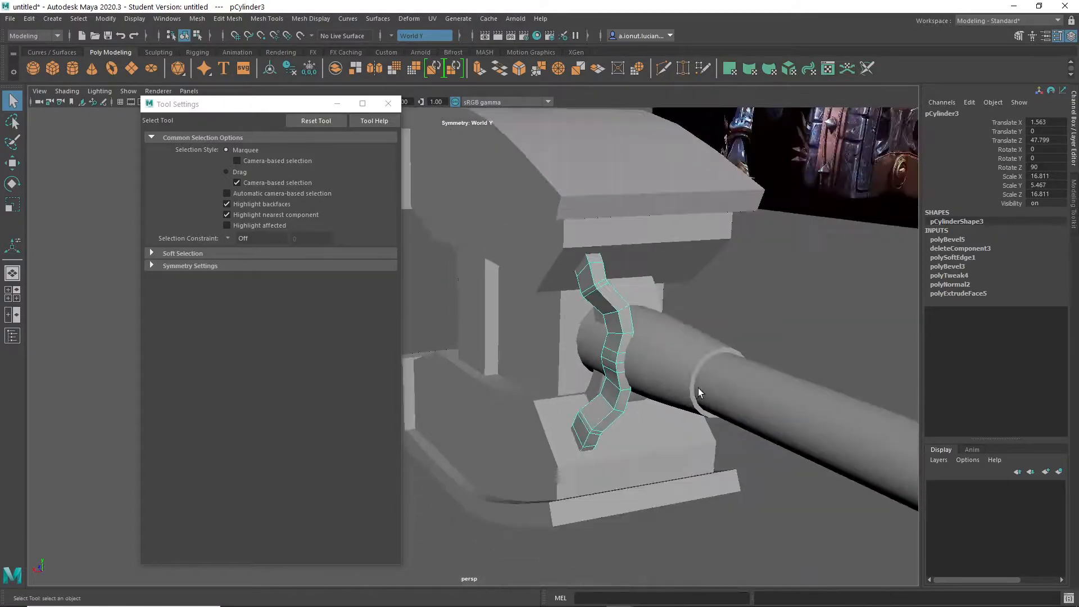
# - Mirror the notched strip across the world X axis onto the other side of the handle
pyautogui.keyDown('shift'); pyautogui.rightClick(622, 333); pyautogui.keyUp('shift')
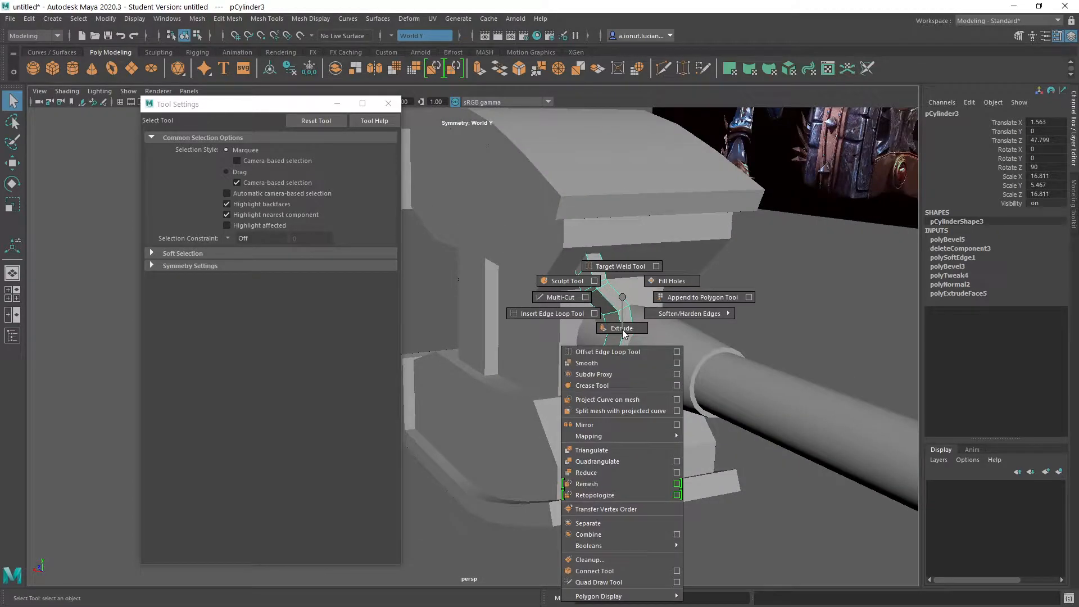
pyautogui.click(587, 426)
pyautogui.keyDown('alt'); pyautogui.moveTo(591, 430); pyautogui.dragTo(491, 362); pyautogui.keyUp('alt')
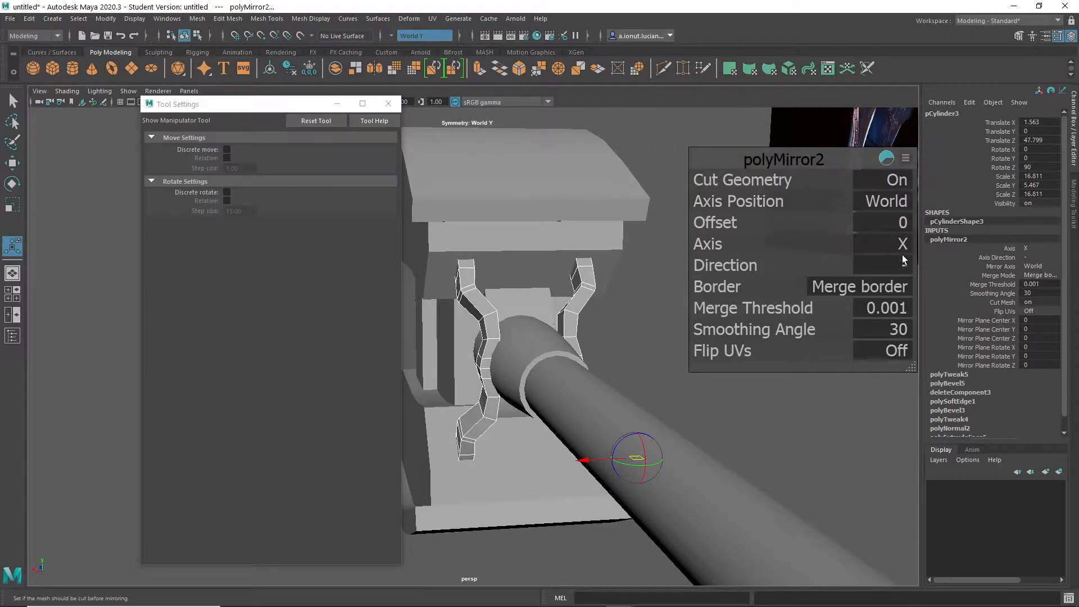
pyautogui.keyDown('alt'); pyautogui.moveTo(543, 319); pyautogui.dragTo(567, 319); pyautogui.keyUp('alt')
pyautogui.keyDown('alt'); pyautogui.moveTo(602, 396); pyautogui.dragTo(561, 399); pyautogui.keyUp('alt')
pyautogui.press('q')
pyautogui.click(623, 311)
pyautogui.keyDown('alt'); pyautogui.moveTo(623, 310); pyautogui.dragTo(569, 326); pyautogui.keyUp('alt')
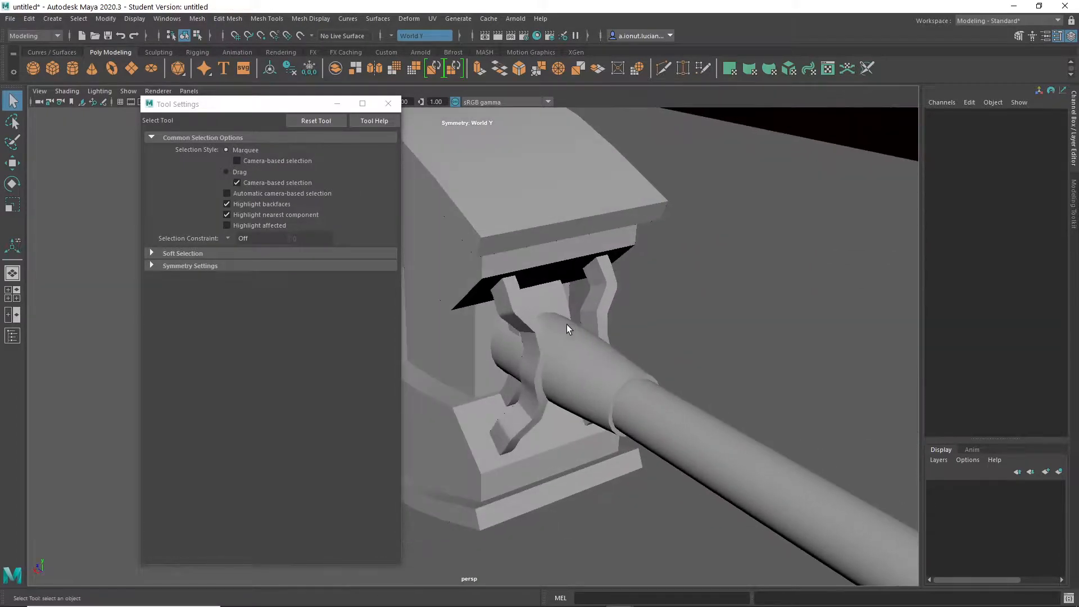
# - Try to bridge the facing inner faces of the two notched strips beside the collar, then undo the bridge
pyautogui.scroll(2, 568, 325)
pyautogui.click(528, 288)
pyautogui.scroll(4, 567, 296)
pyautogui.keyDown('alt'); pyautogui.moveTo(604, 288); pyautogui.dragTo(525, 321); pyautogui.keyUp('alt')
pyautogui.moveTo(527, 286); pyautogui.dragTo(524, 322, button='right')
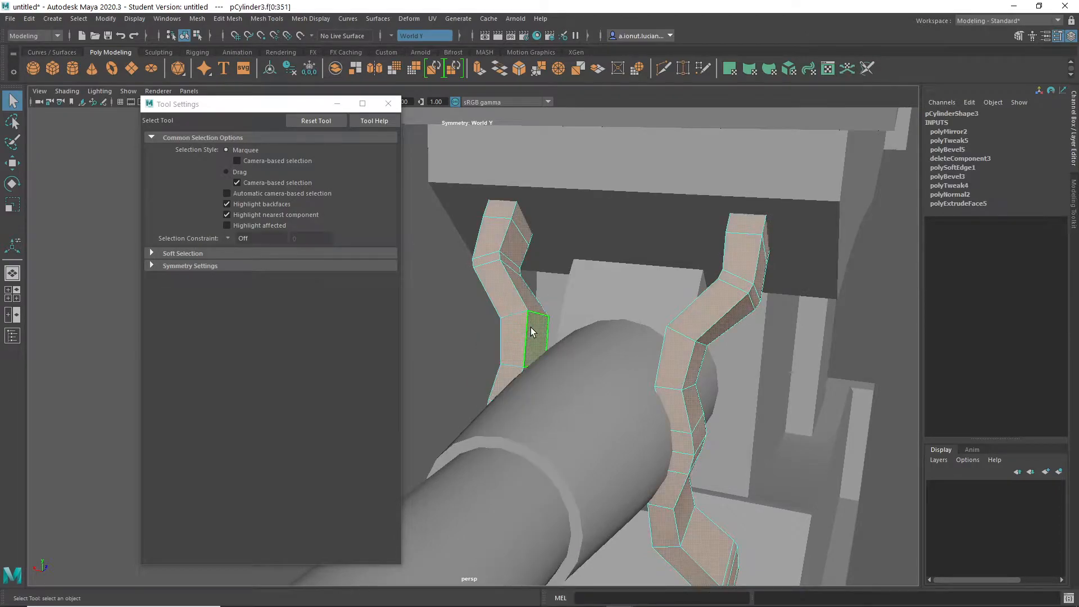
pyautogui.click(736, 321)
pyautogui.keyDown('alt'); pyautogui.moveTo(663, 356); pyautogui.dragTo(612, 396); pyautogui.keyUp('alt')
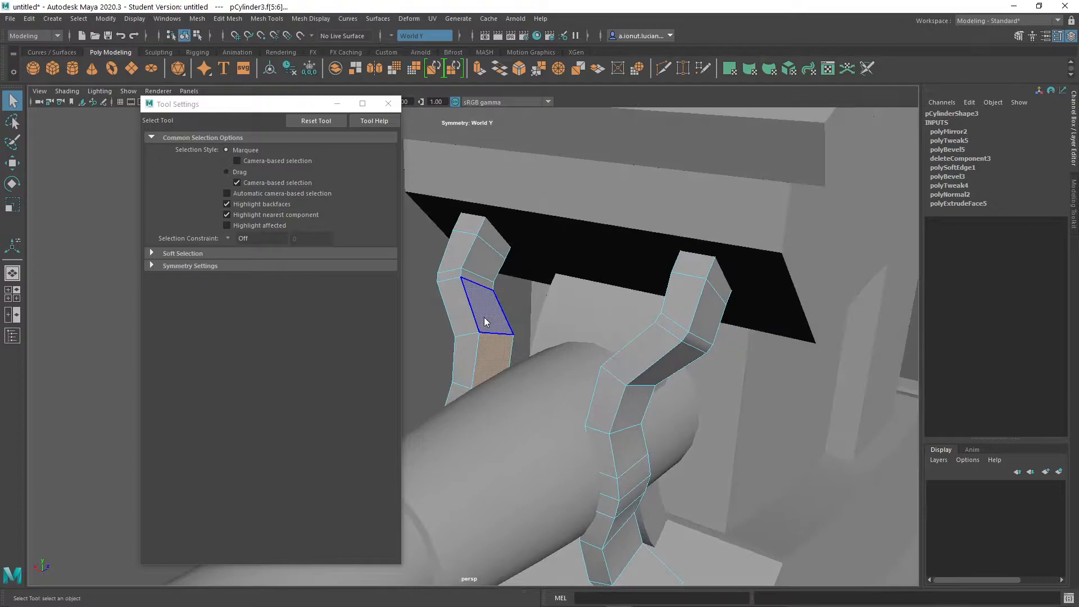
pyautogui.keyDown('shift'); pyautogui.moveTo(484, 317); pyautogui.dragTo(467, 372, button='right'); pyautogui.keyUp('shift')
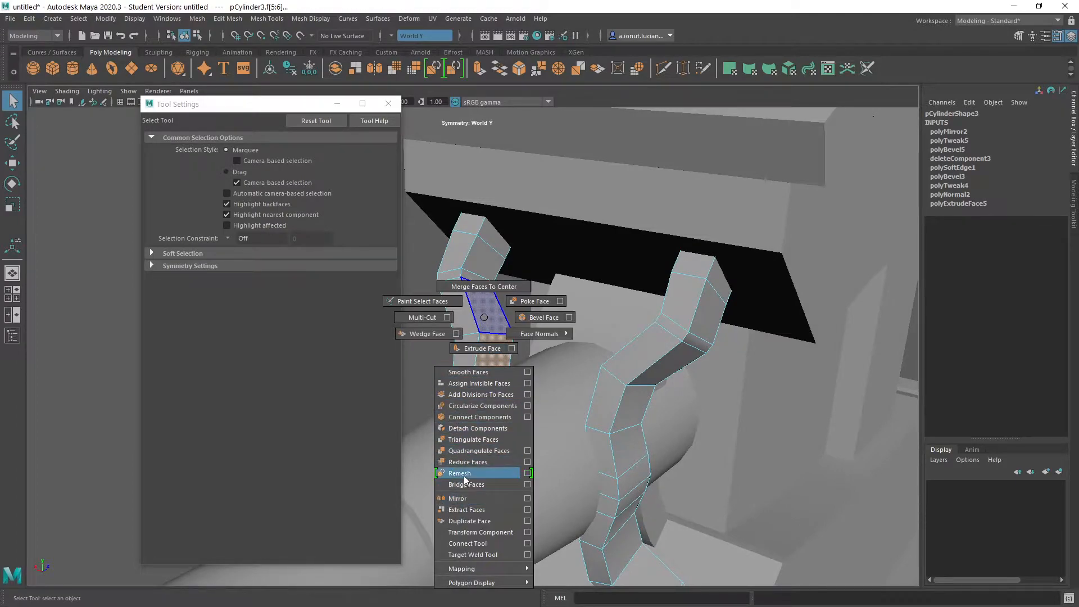
pyautogui.keyDown('shift'); pyautogui.moveTo(466, 483); pyautogui.dragTo(468, 485, button='right'); pyautogui.keyUp('shift')
pyautogui.keyDown('alt'); pyautogui.moveTo(481, 472); pyautogui.dragTo(618, 387); pyautogui.keyUp('alt')
pyautogui.hotkey('ctrl', 'z')
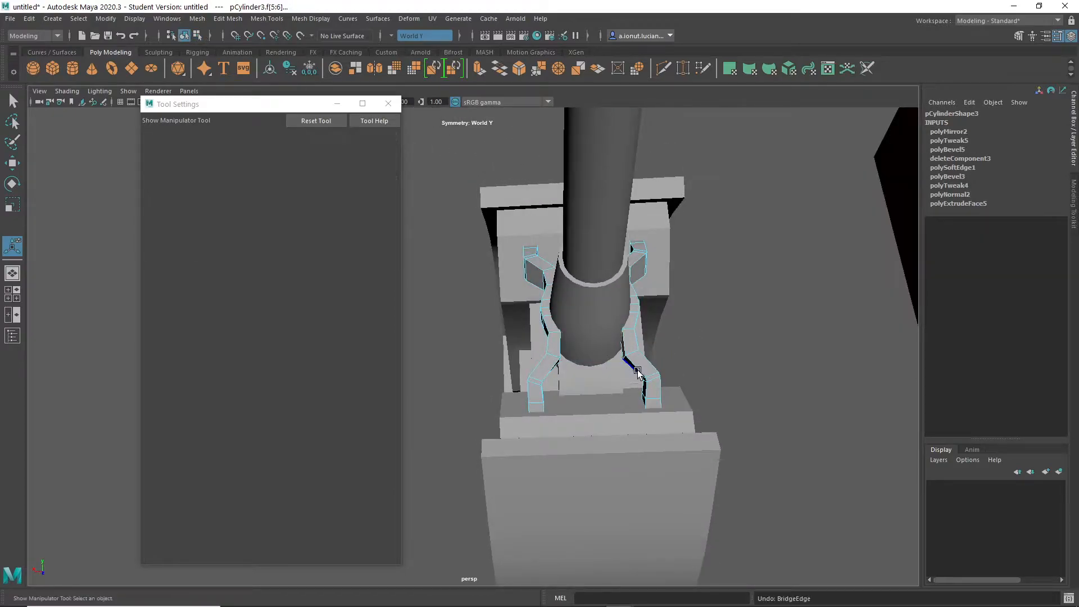
# - Retry bridging a pair of facing faces between the mirrored strips around the collar, then undo that bridge as well
pyautogui.click(699, 367)
pyautogui.keyDown('alt'); pyautogui.moveTo(699, 366); pyautogui.dragTo(602, 288); pyautogui.keyUp('alt')
pyautogui.moveTo(602, 289); pyautogui.dragTo(598, 315, button='right')
pyautogui.click(579, 309)
pyautogui.keyDown('alt'); pyautogui.moveTo(579, 309); pyautogui.dragTo(620, 321, button='middle'); pyautogui.keyUp('alt')
pyautogui.scroll(-3, 620, 322)
pyautogui.click(388, 104)
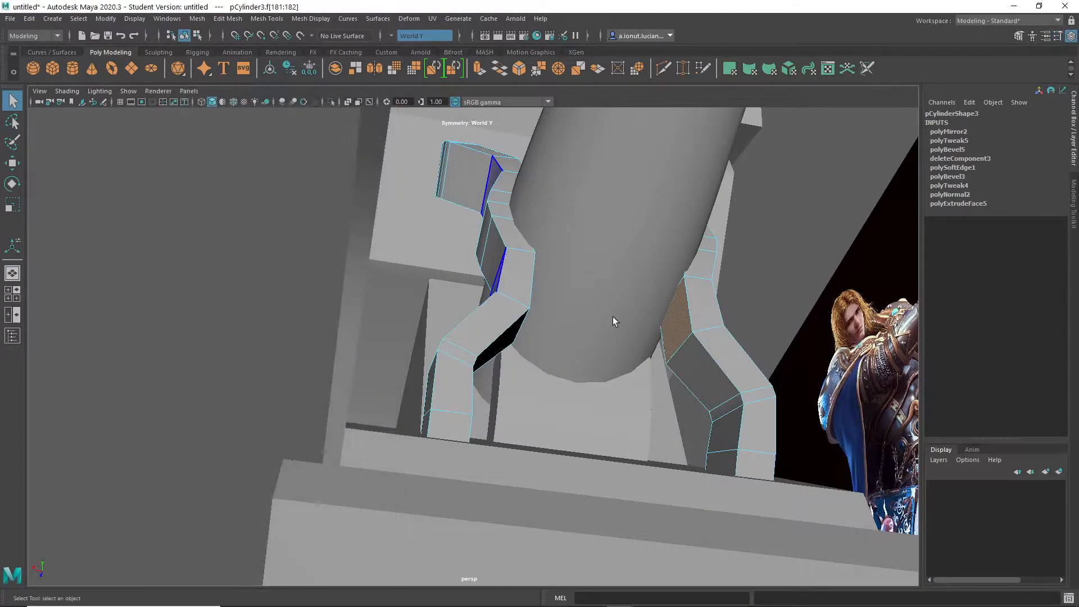
pyautogui.keyDown('alt'); pyautogui.moveTo(620, 316); pyautogui.dragTo(558, 334); pyautogui.keyUp('alt')
pyautogui.keyDown('shift'); pyautogui.moveTo(467, 323); pyautogui.dragTo(452, 408, button='right'); pyautogui.keyUp('shift')
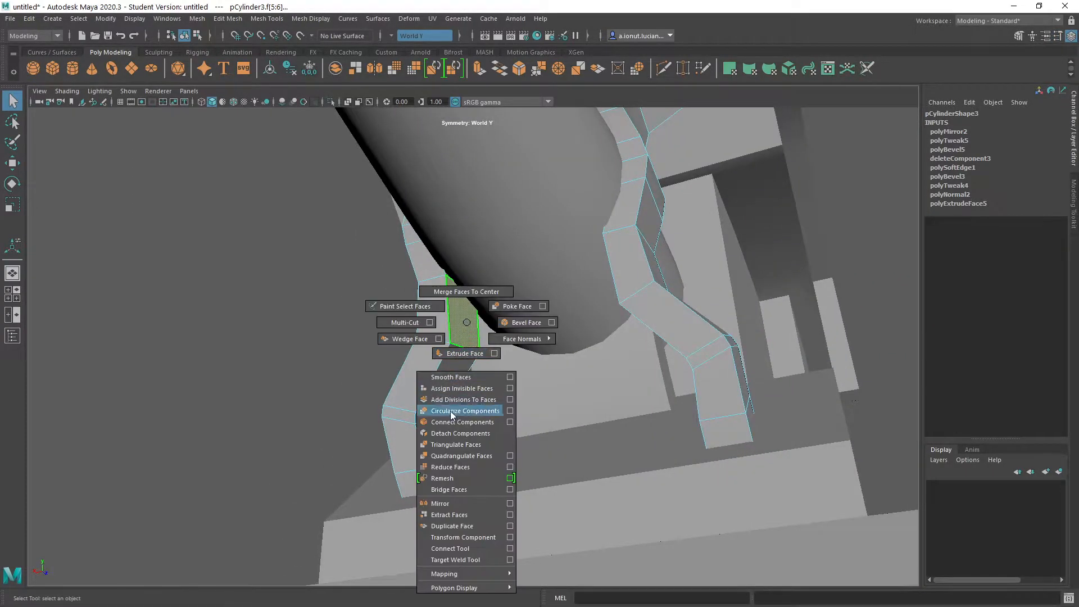
pyautogui.keyDown('shift'); pyautogui.moveTo(450, 490); pyautogui.dragTo(450, 490, button='right'); pyautogui.keyUp('shift')
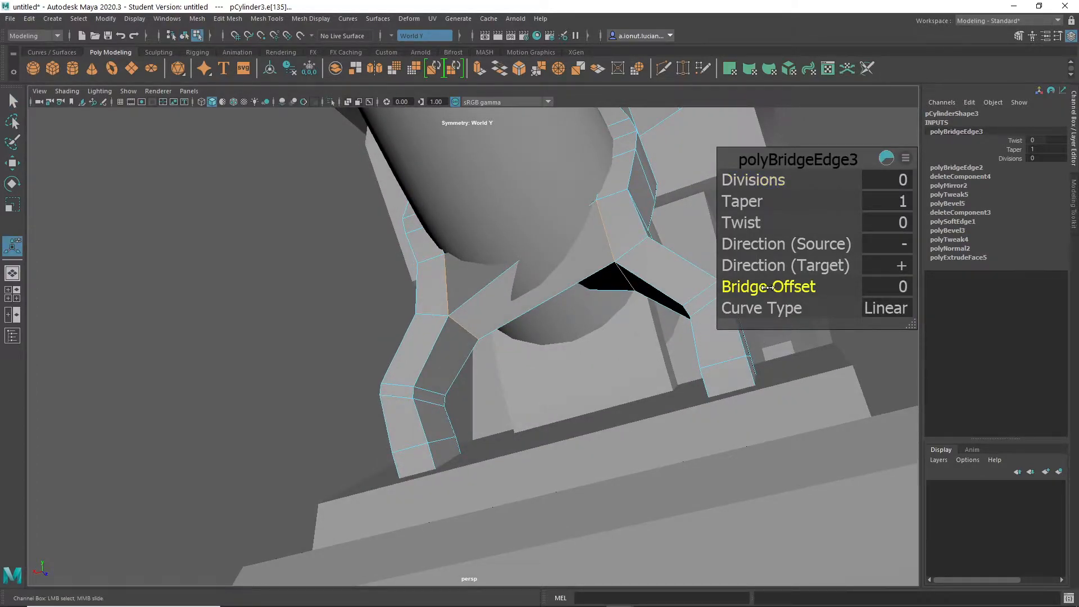
pyautogui.keyDown('alt'); pyautogui.moveTo(530, 266); pyautogui.dragTo(459, 146); pyautogui.keyUp('alt')
pyautogui.press('q')
pyautogui.hotkey('ctrl', 'z')
pyautogui.hotkey('ctrl', 'z')
# - Turn off the World Y selection symmetry
pyautogui.click(434, 177)
pyautogui.click(390, 36)
pyautogui.click(401, 42)
# - Bridge the facing inner faces at the upper ends of the two notched strips with a bridge offset of 2
pyautogui.keyDown('alt'); pyautogui.moveTo(513, 188); pyautogui.dragTo(532, 233); pyautogui.keyUp('alt')
pyautogui.moveTo(700, 204); pyautogui.dragTo(700, 241, button='right')
pyautogui.click(689, 213)
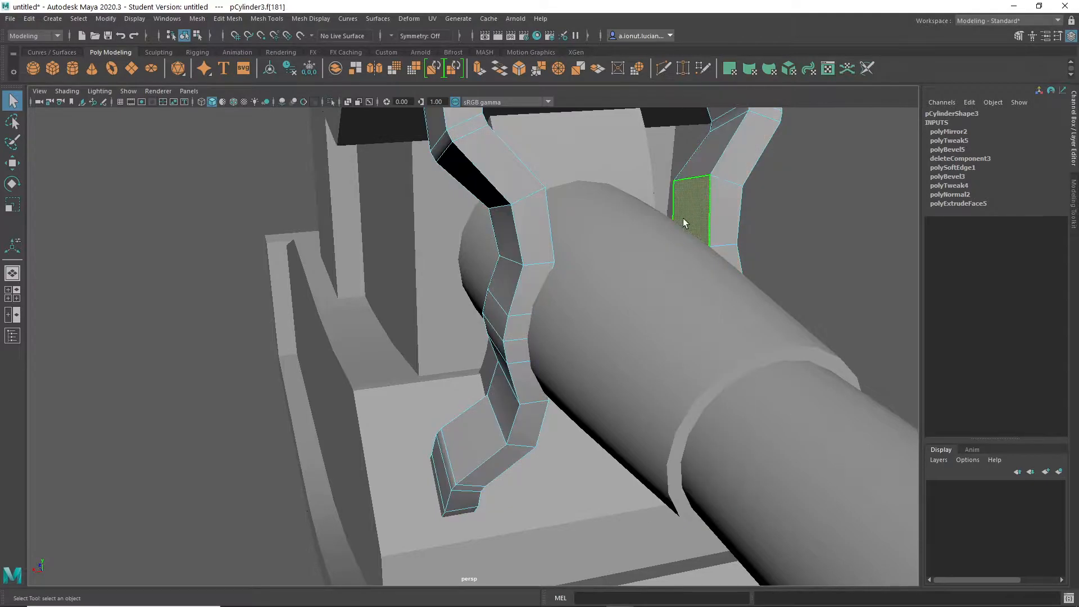
pyautogui.keyDown('alt'); pyautogui.moveTo(689, 214); pyautogui.dragTo(493, 231); pyautogui.keyUp('alt')
pyautogui.moveTo(454, 275)
pyautogui.keyDown('alt'); pyautogui.mouseDown()
pyautogui.moveTo(476, 316)
pyautogui.moveTo(551, 306)
pyautogui.moveTo(530, 284)
pyautogui.moveTo(452, 307)
pyautogui.moveTo(385, 305)
pyautogui.moveTo(453, 306)
pyautogui.moveTo(443, 318)
pyautogui.moveTo(449, 264)
pyautogui.mouseUp(); pyautogui.keyUp('alt')
pyautogui.keyDown('alt'); pyautogui.moveTo(465, 222); pyautogui.dragTo(619, 227); pyautogui.keyUp('alt')
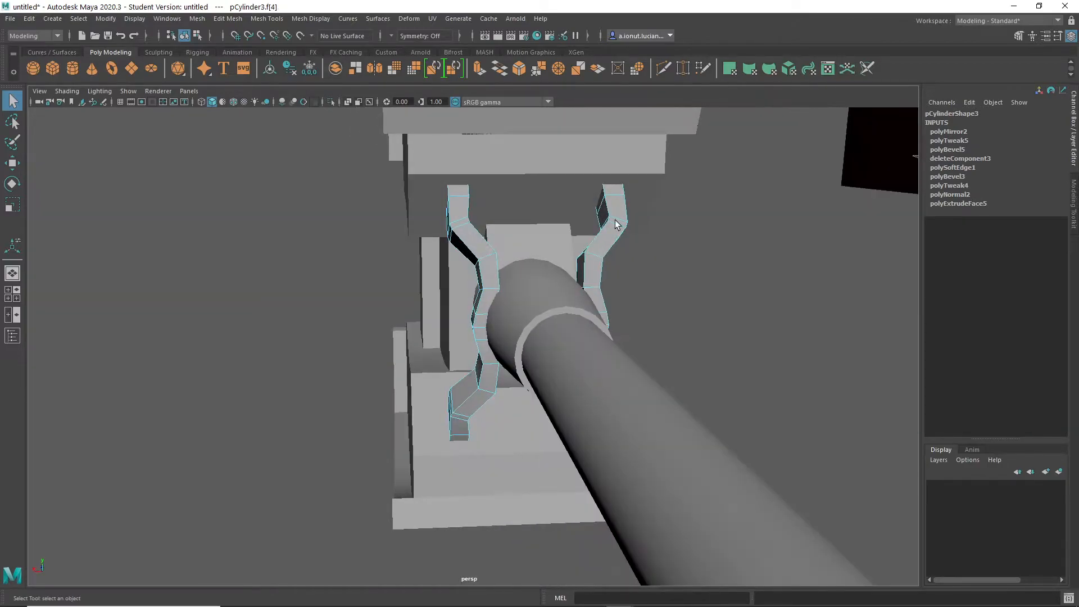
pyautogui.keyDown('shift'); pyautogui.moveTo(702, 230); pyautogui.dragTo(713, 396, button='right'); pyautogui.keyUp('shift')
pyautogui.keyDown('alt'); pyautogui.moveTo(712, 396); pyautogui.dragTo(641, 335); pyautogui.keyUp('alt')
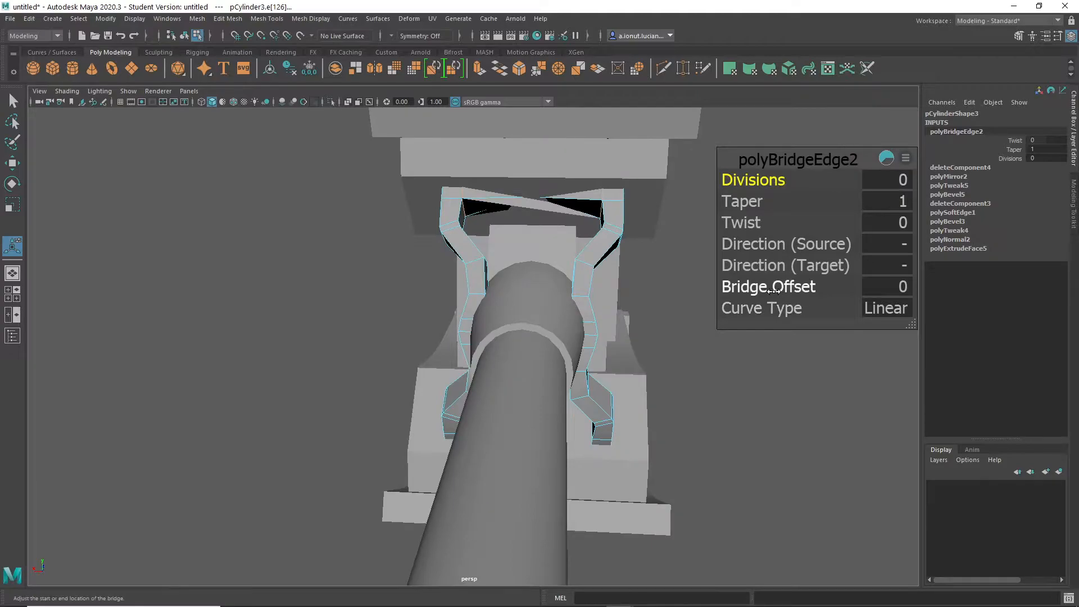
pyautogui.moveTo(711, 283)
pyautogui.keyDown('alt'); pyautogui.mouseDown()
pyautogui.moveTo(686, 277)
pyautogui.moveTo(703, 264)
pyautogui.mouseUp(); pyautogui.keyUp('alt')
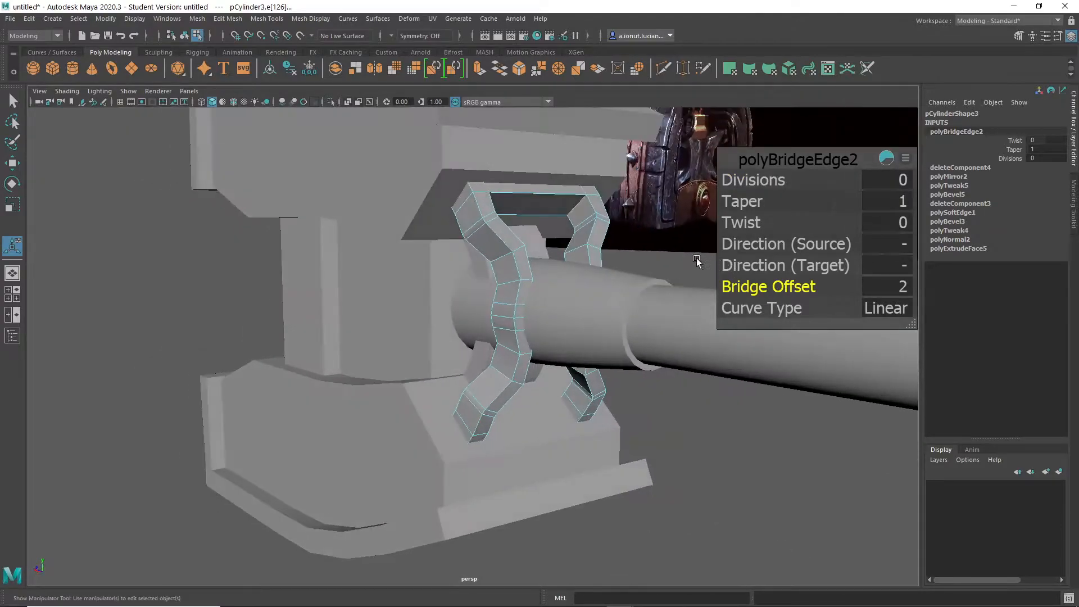
# - Bridge the facing inner faces at the lower ends of the two notched strips, then deselect the supports
pyautogui.moveTo(598, 227); pyautogui.dragTo(629, 205, button='right')
pyautogui.click(656, 426)
pyautogui.keyDown('alt'); pyautogui.moveTo(659, 435); pyautogui.dragTo(648, 218); pyautogui.keyUp('alt')
pyautogui.click(541, 408)
pyautogui.moveTo(646, 180); pyautogui.dragTo(647, 206, button='right')
pyautogui.click(628, 213)
pyautogui.keyDown('alt'); pyautogui.moveTo(626, 214); pyautogui.dragTo(433, 231); pyautogui.keyUp('alt')
pyautogui.keyDown('shift'); pyautogui.moveTo(202, 167); pyautogui.dragTo(183, 196, button='right'); pyautogui.keyUp('shift')
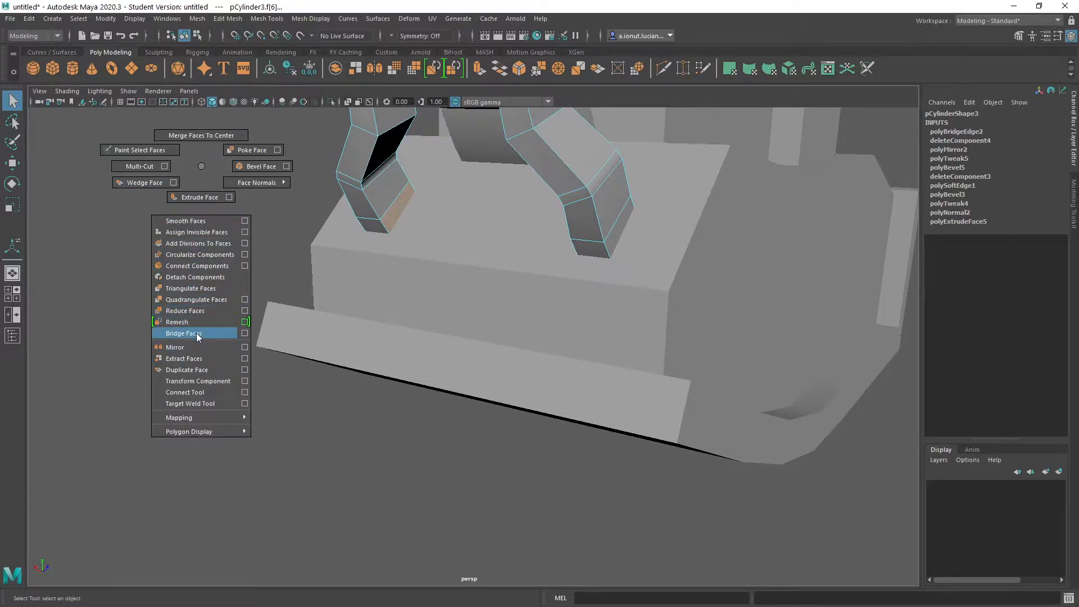
pyautogui.keyDown('shift'); pyautogui.moveTo(197, 336); pyautogui.dragTo(197, 335, button='right'); pyautogui.keyUp('shift')
pyautogui.keyDown('alt'); pyautogui.moveTo(491, 309); pyautogui.dragTo(506, 385); pyautogui.keyUp('alt')
pyautogui.press('q')
pyautogui.moveTo(528, 268); pyautogui.dragTo(584, 251, button='right')
pyautogui.click(594, 318)
pyautogui.keyDown('alt'); pyautogui.moveTo(593, 318); pyautogui.dragTo(477, 364); pyautogui.keyUp('alt')
# - Select the edge loop near the upper cap's end away from the handle on the hammer head and delete it
pyautogui.scroll(5, 490, 413)
pyautogui.scroll(-6, 485, 413)
pyautogui.scroll(8, 404, 326)
pyautogui.click(355, 299)
pyautogui.keyDown('alt'); pyautogui.moveTo(387, 297); pyautogui.dragTo(674, 309, button='middle'); pyautogui.keyUp('alt')
pyautogui.scroll(3, 675, 306)
pyautogui.keyDown('alt'); pyautogui.moveTo(660, 298); pyautogui.dragTo(698, 312); pyautogui.keyUp('alt')
pyautogui.press('F10')
pyautogui.click(721, 272)
pyautogui.keyDown('alt'); pyautogui.moveTo(720, 271); pyautogui.dragTo(642, 275); pyautogui.keyUp('alt')
pyautogui.click(562, 226)
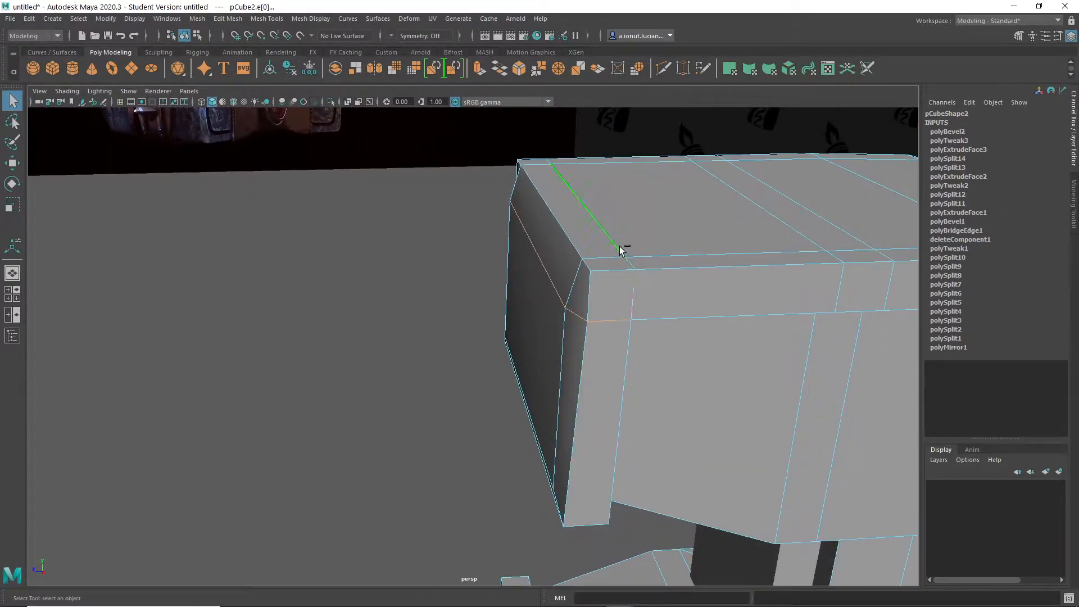
pyautogui.press('Delete')
# - Try beveling the upper cap's end edge away from the handle with a fraction of about 0.54, then undo it
pyautogui.keyDown('alt'); pyautogui.moveTo(642, 252); pyautogui.dragTo(652, 201); pyautogui.keyUp('alt')
pyautogui.click(652, 200)
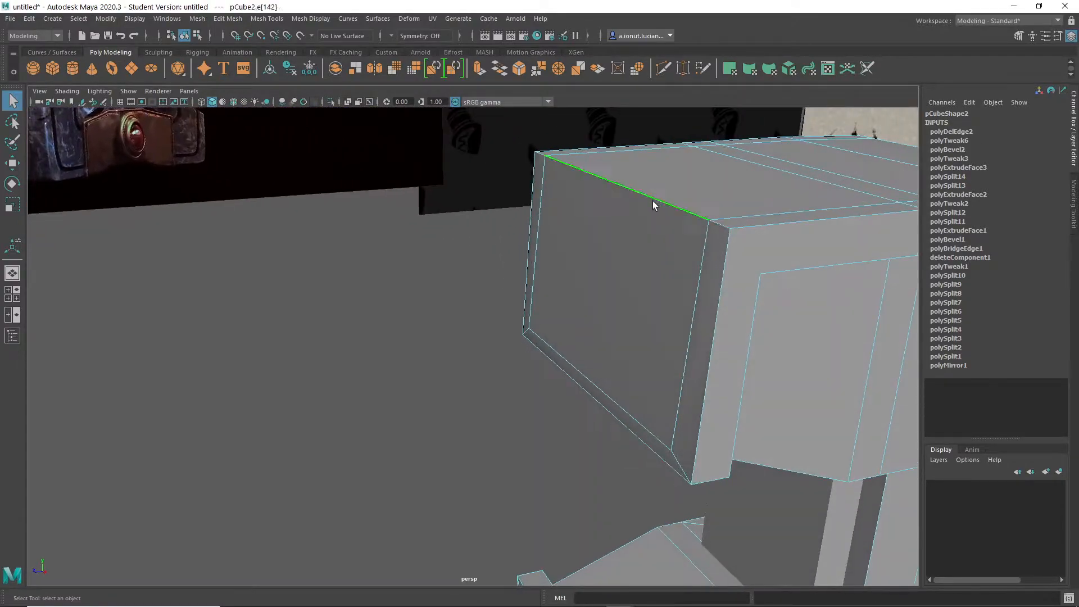
pyautogui.keyDown('shift'); pyautogui.moveTo(653, 201); pyautogui.dragTo(710, 204, button='right'); pyautogui.keyUp('shift')
pyautogui.keyDown('alt'); pyautogui.moveTo(669, 212); pyautogui.dragTo(612, 265); pyautogui.keyUp('alt')
pyautogui.scroll(-3, 612, 267)
pyautogui.moveTo(612, 266); pyautogui.dragTo(570, 266, button='middle')
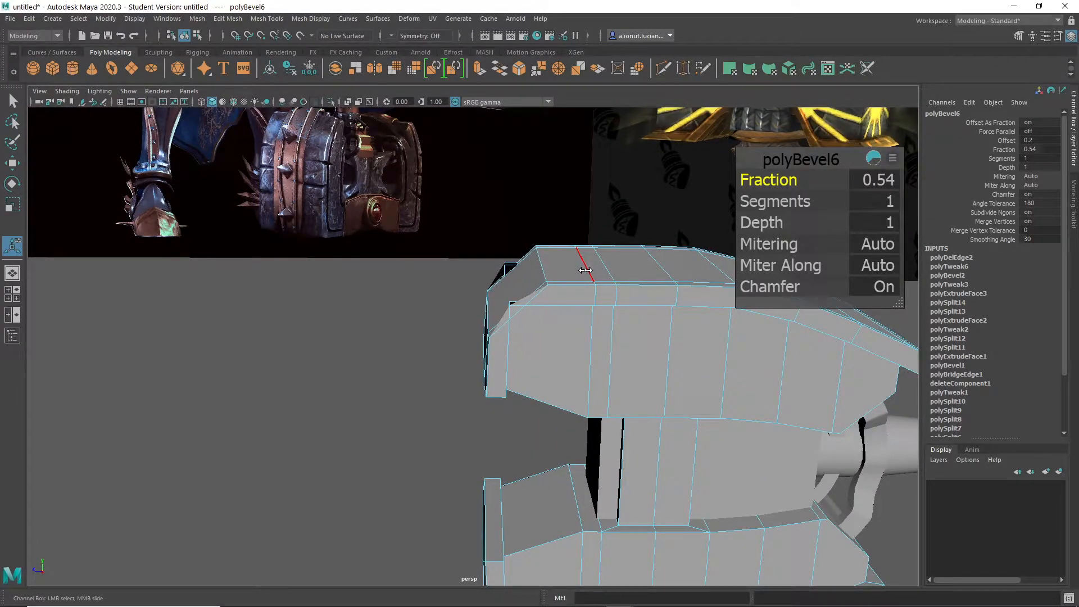
pyautogui.moveTo(572, 270)
pyautogui.keyDown('alt'); pyautogui.mouseDown()
pyautogui.moveTo(524, 270)
pyautogui.moveTo(618, 328)
pyautogui.moveTo(590, 279)
pyautogui.mouseUp(); pyautogui.keyUp('alt')
pyautogui.hotkey('ctrl', 'z')
pyautogui.hotkey('ctrl', 'z')
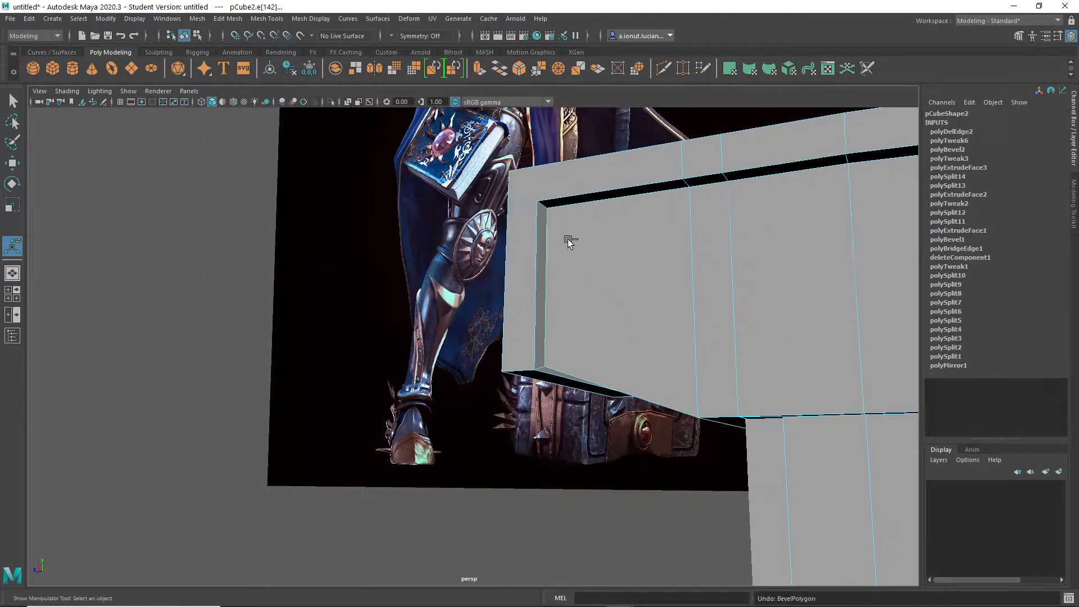
# - Try the cap's end-edge bevel again at a fraction of 0.5, then undo it together with the edge loop deletion
pyautogui.keyDown('alt'); pyautogui.moveTo(542, 208); pyautogui.dragTo(757, 309); pyautogui.keyUp('alt')
pyautogui.keyDown('shift'); pyautogui.click(743, 283); pyautogui.keyUp('shift')
pyautogui.keyDown('shift'); pyautogui.moveTo(710, 272); pyautogui.dragTo(745, 277, button='right'); pyautogui.keyUp('shift')
pyautogui.keyDown('alt'); pyautogui.moveTo(745, 278); pyautogui.dragTo(587, 329); pyautogui.keyUp('alt')
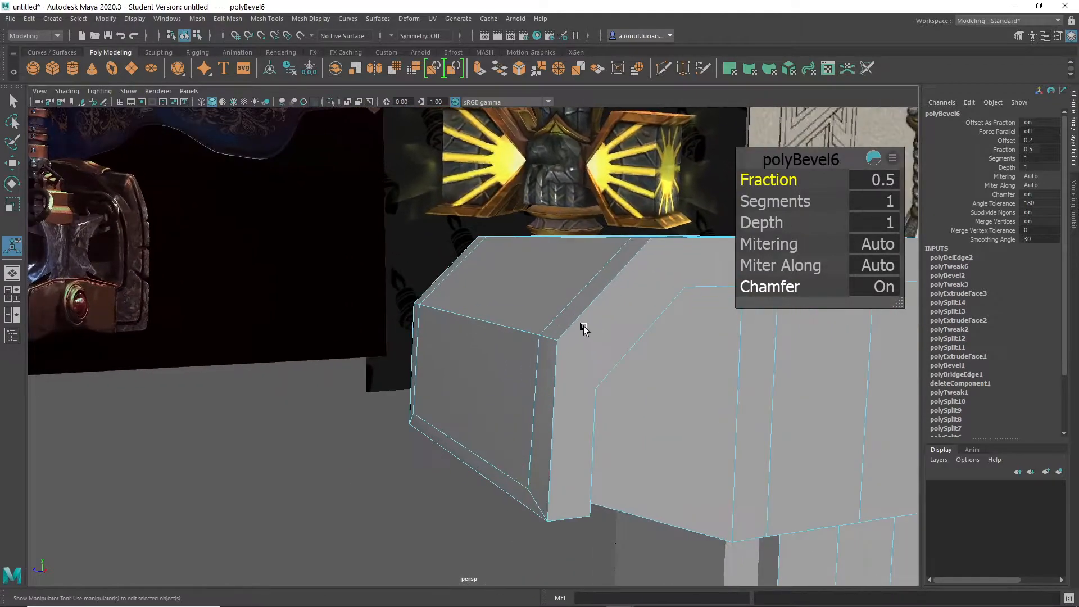
pyautogui.hotkey('ctrl', 'z')
pyautogui.hotkey('ctrl', 'z')
pyautogui.hotkey('ctrl', 'z')
pyautogui.hotkey('ctrl', 'z')
pyautogui.hotkey('ctrl', 'z')
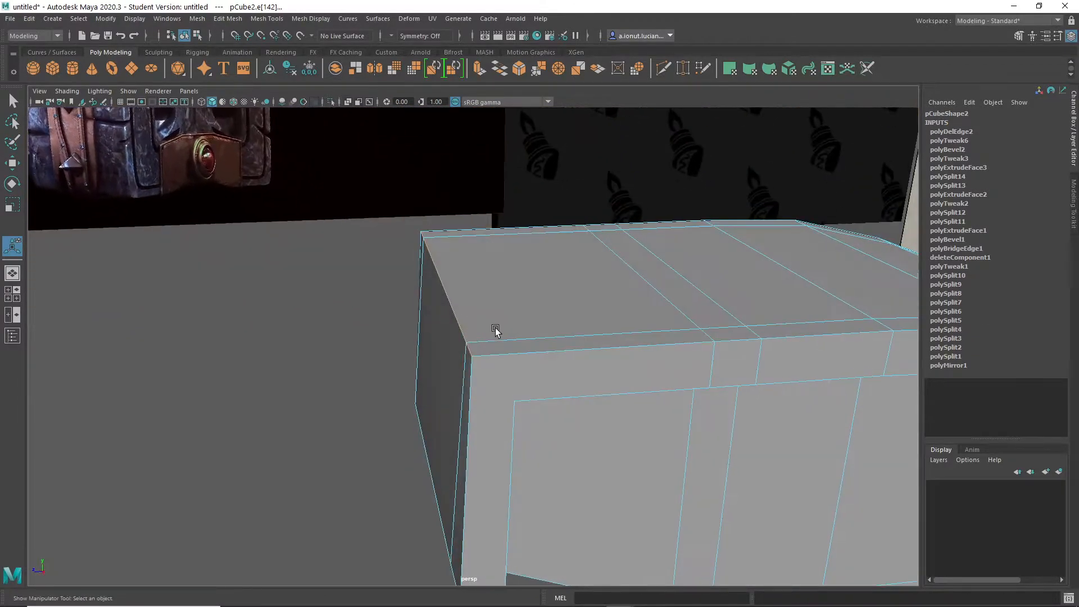
pyautogui.hotkey('ctrl', 'z')
pyautogui.hotkey('ctrl', 'z')
# - Try beveling the cap's end corner loop with the extra edge loop kept, raising the fraction to 1, then undo it
pyautogui.doubleClick(528, 311)
pyautogui.keyDown('shift'); pyautogui.moveTo(525, 318); pyautogui.dragTo(570, 330, button='right'); pyautogui.keyUp('shift')
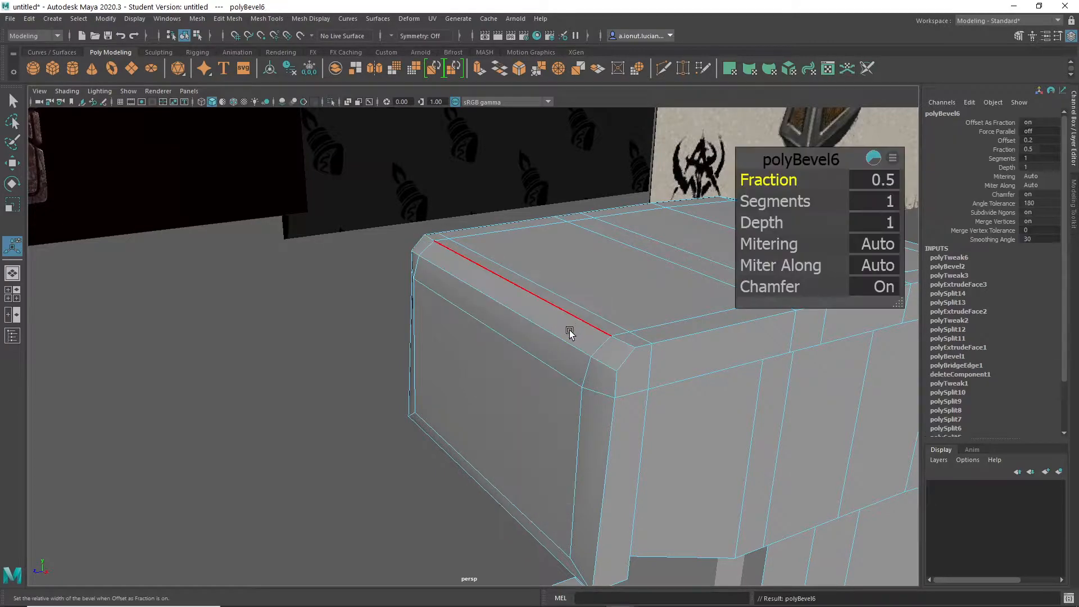
pyautogui.scroll(2, 680, 342)
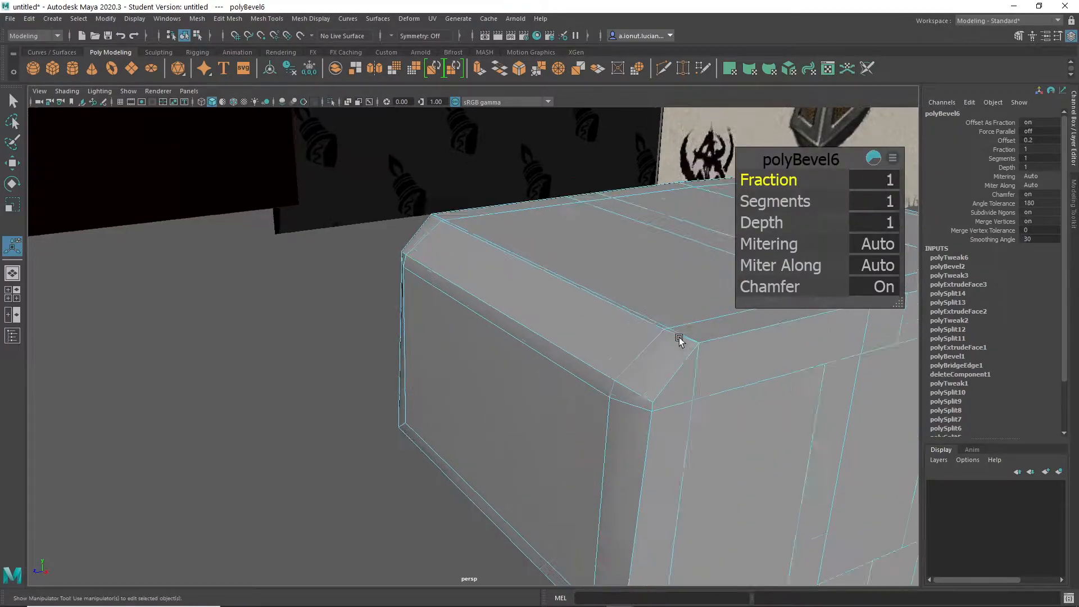
pyautogui.keyDown('alt'); pyautogui.moveTo(679, 342); pyautogui.dragTo(564, 352, button='middle'); pyautogui.keyUp('alt')
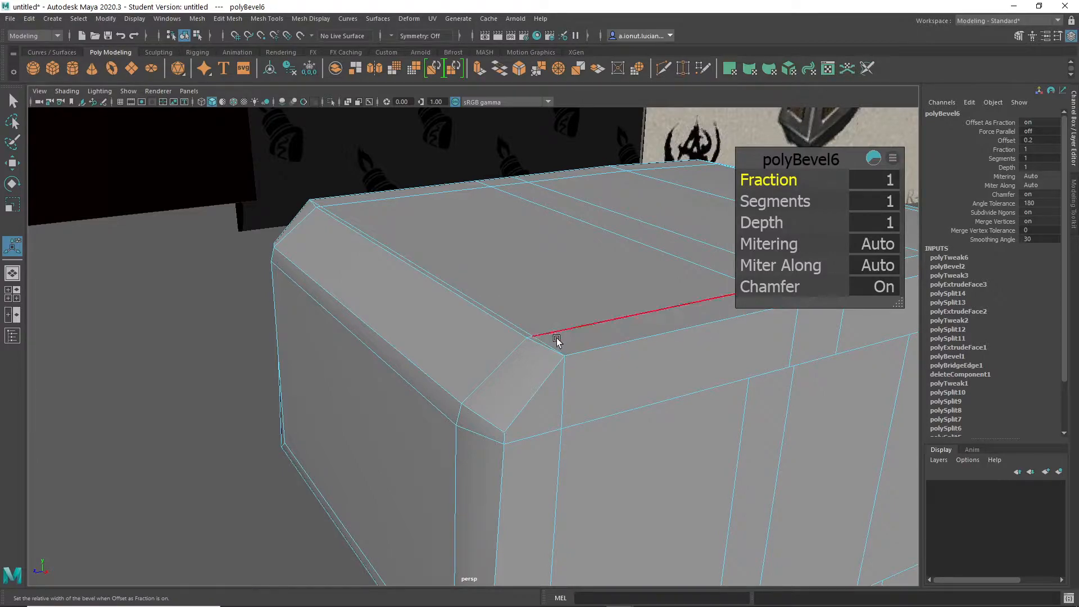
pyautogui.hotkey('ctrl', 'z')
pyautogui.hotkey('ctrl', 'z')
pyautogui.hotkey('ctrl', 'z')
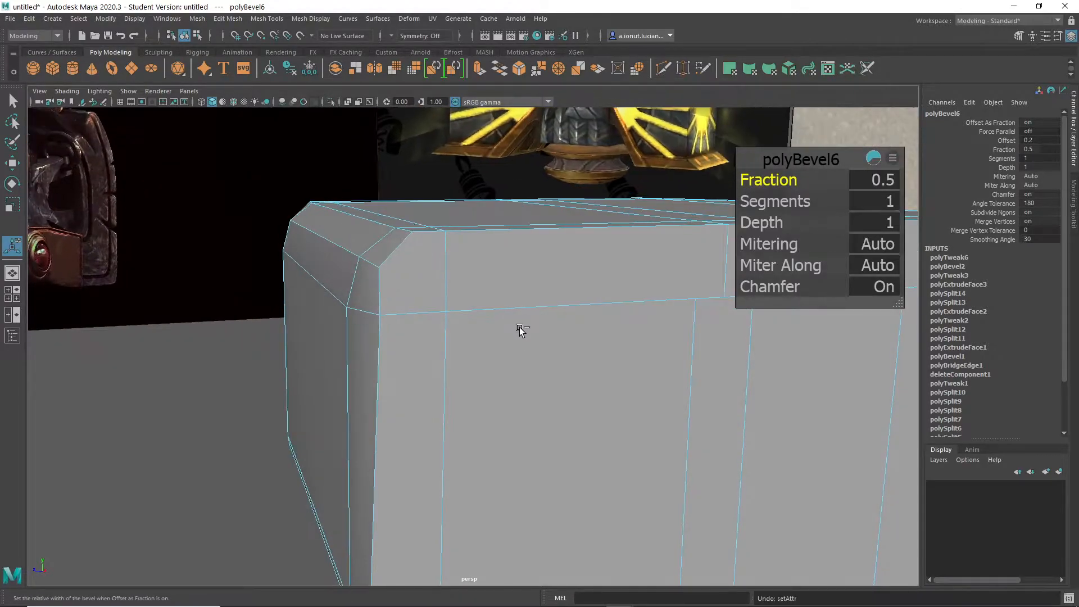
pyautogui.hotkey('ctrl', 'z')
# - Delete the extra edge loop beside the upper cap's end corner away from the handle
pyautogui.keyDown('alt'); pyautogui.moveTo(439, 318); pyautogui.dragTo(419, 349); pyautogui.keyUp('alt')
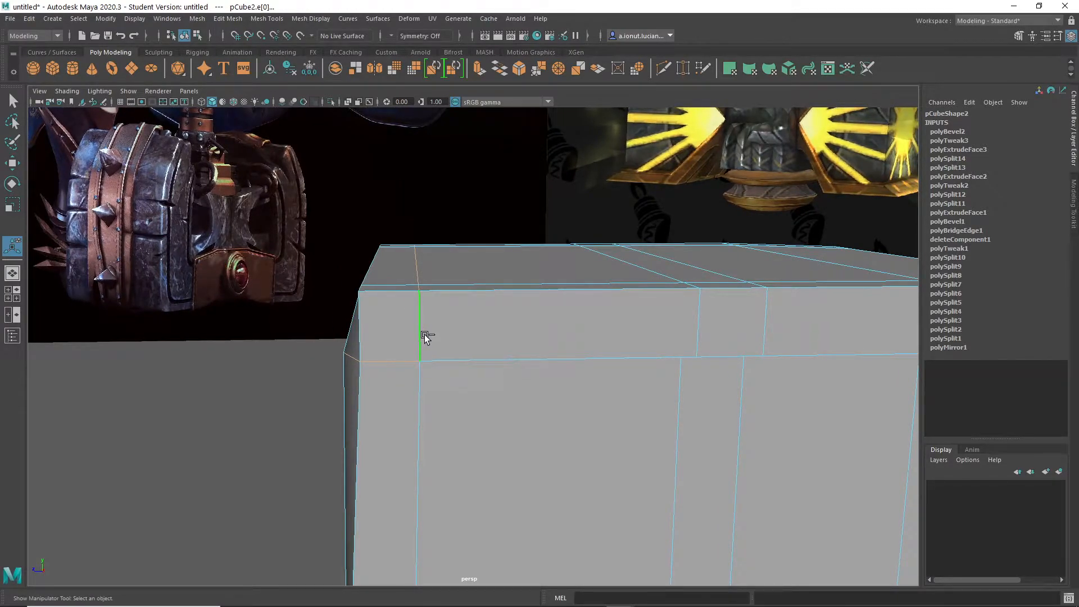
pyautogui.keyDown('alt'); pyautogui.moveTo(435, 325); pyautogui.dragTo(518, 312); pyautogui.keyUp('alt')
pyautogui.doubleClick(500, 276)
pyautogui.keyDown('alt'); pyautogui.moveTo(577, 353); pyautogui.dragTo(332, 328); pyautogui.keyUp('alt')
# - Bevel the upper cap's end corner edges away from the handle with a fraction of 0.5 and 5 segments
pyautogui.keyDown('shift'); pyautogui.rightClick(312, 264); pyautogui.keyUp('shift')
pyautogui.keyDown('shift'); pyautogui.moveTo(352, 269); pyautogui.dragTo(358, 275, button='right'); pyautogui.keyUp('shift')
pyautogui.keyDown('alt'); pyautogui.moveTo(359, 275); pyautogui.dragTo(474, 385); pyautogui.keyUp('alt')
pyautogui.scroll(-10, 474, 385)
pyautogui.keyDown('alt'); pyautogui.moveTo(386, 420); pyautogui.dragTo(402, 416); pyautogui.keyUp('alt')
pyautogui.keyDown('alt'); pyautogui.moveTo(436, 438); pyautogui.dragTo(408, 353, button='middle'); pyautogui.keyUp('alt')
pyautogui.scroll(2, 408, 353)
pyautogui.keyDown('alt'); pyautogui.moveTo(408, 352); pyautogui.dragTo(881, 244); pyautogui.keyUp('alt')
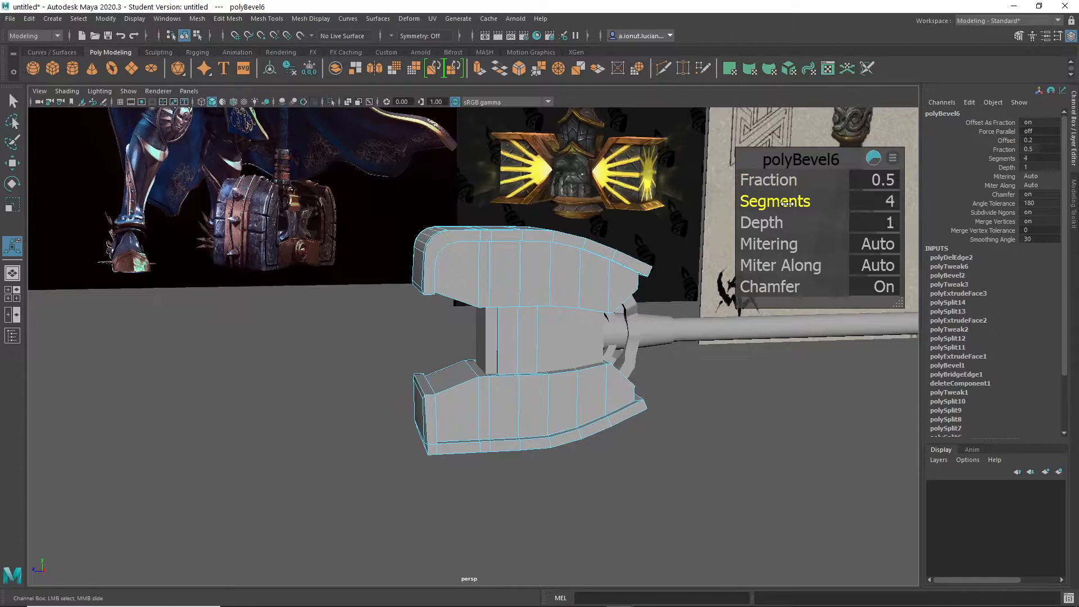
pyautogui.keyDown('alt'); pyautogui.moveTo(602, 323); pyautogui.dragTo(511, 314); pyautogui.keyUp('alt')
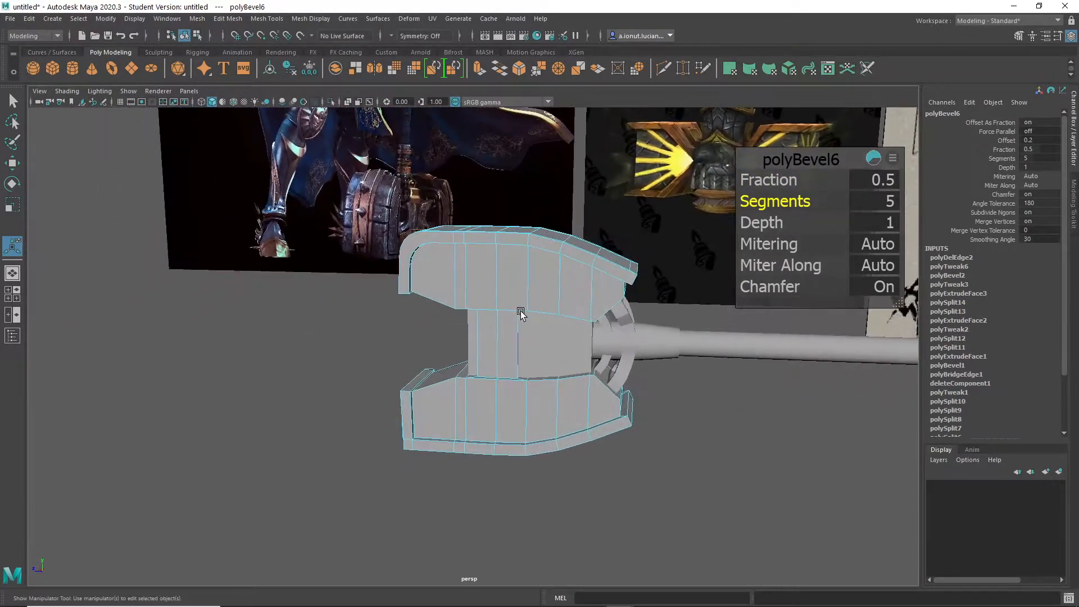
# - Reduce the cap corner bevel to 1 segment with a fraction of 0.15
pyautogui.keyDown('alt'); pyautogui.moveTo(714, 208); pyautogui.dragTo(494, 359); pyautogui.keyUp('alt')
pyautogui.scroll(3, 493, 359)
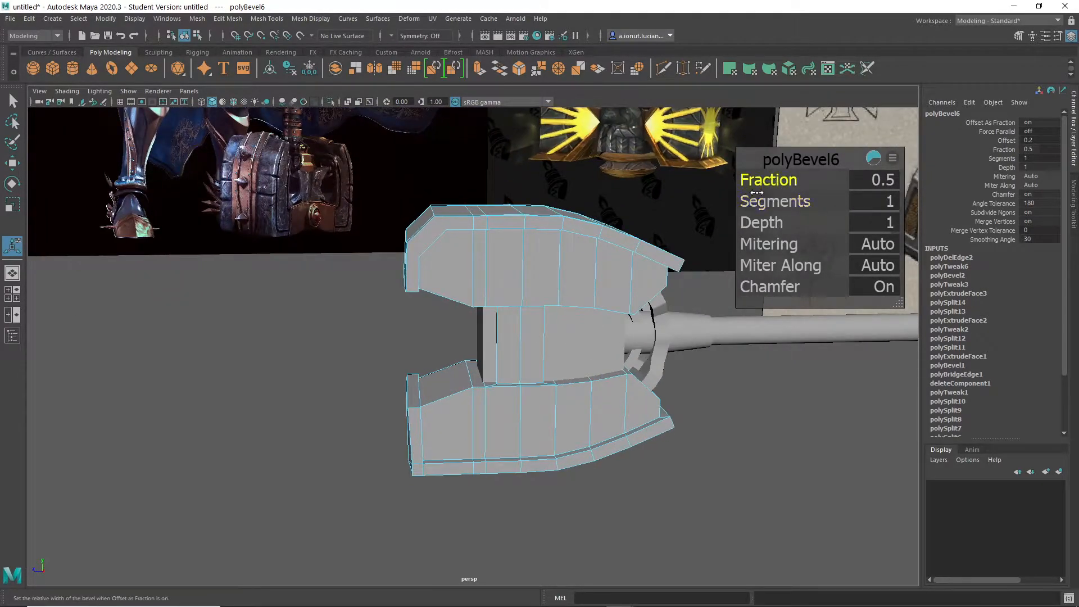
pyautogui.scroll(-5, 494, 307)
pyautogui.keyDown('alt'); pyautogui.moveTo(488, 317); pyautogui.dragTo(458, 304); pyautogui.keyUp('alt')
pyautogui.scroll(5, 474, 281)
pyautogui.keyDown('alt'); pyautogui.moveTo(476, 279); pyautogui.dragTo(609, 413, button='middle'); pyautogui.keyUp('alt')
pyautogui.scroll(5, 659, 444)
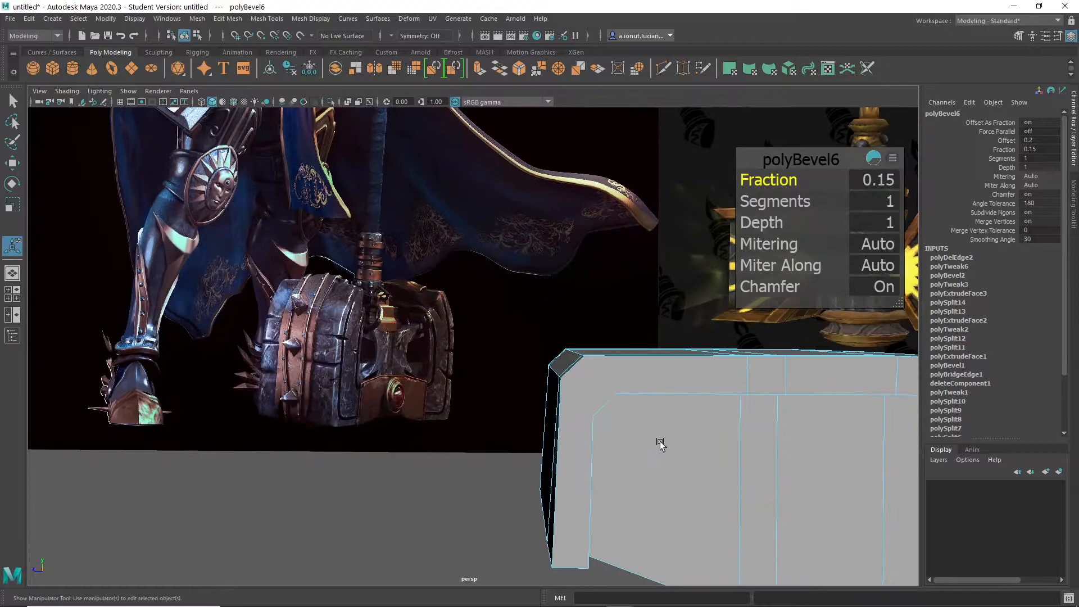
pyautogui.keyDown('alt'); pyautogui.moveTo(660, 443); pyautogui.dragTo(559, 378, button='middle'); pyautogui.keyUp('alt')
pyautogui.scroll(2, 558, 378)
pyautogui.keyDown('alt'); pyautogui.moveTo(558, 378); pyautogui.dragTo(408, 305); pyautogui.keyUp('alt')
# - Cut edges joining the upper cap's two bevelled outer corner vertices to the matching inner panel corners on one side face
pyautogui.keyDown('alt'); pyautogui.moveTo(430, 260); pyautogui.dragTo(537, 285); pyautogui.keyUp('alt')
pyautogui.keyDown('shift'); pyautogui.moveTo(537, 285); pyautogui.dragTo(568, 272, button='right'); pyautogui.keyUp('shift')
pyautogui.keyDown('shift'); pyautogui.rightClick(547, 264); pyautogui.keyUp('shift')
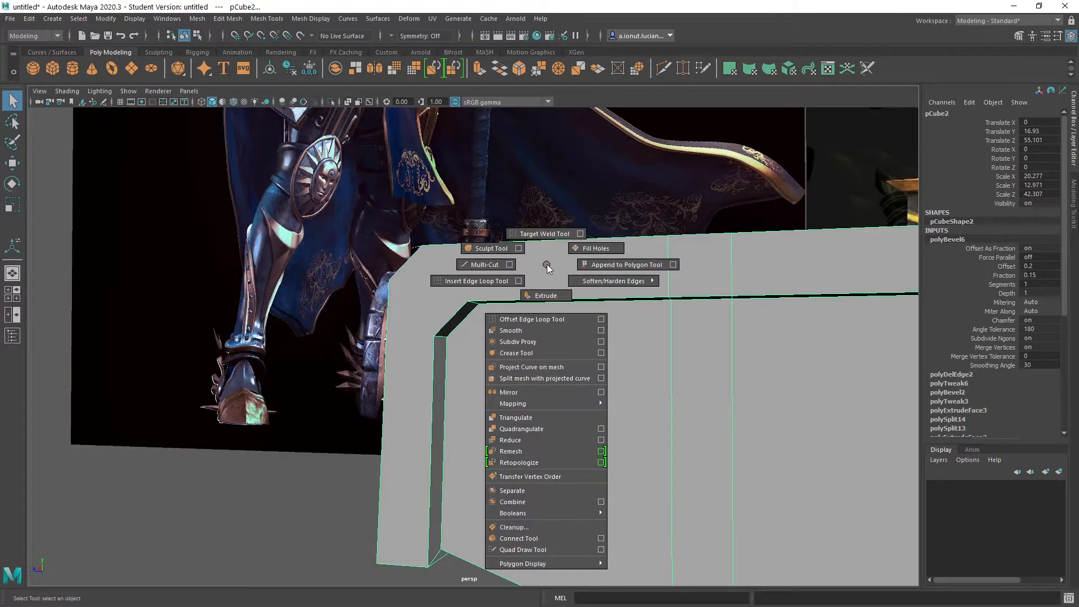
pyautogui.click(468, 264)
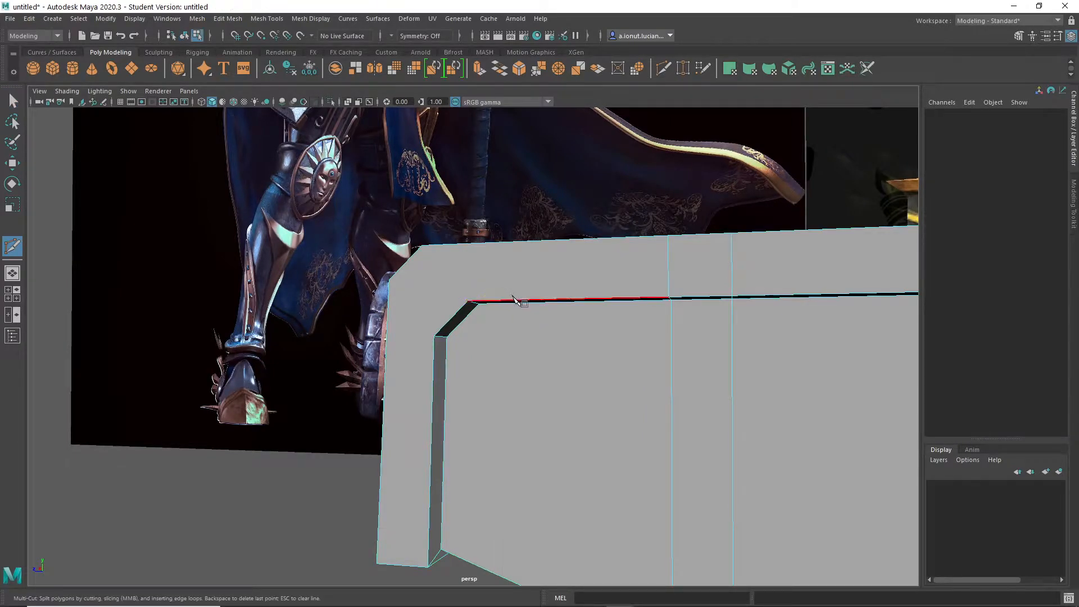
pyautogui.keyDown('alt'); pyautogui.moveTo(561, 304); pyautogui.dragTo(610, 310); pyautogui.keyUp('alt')
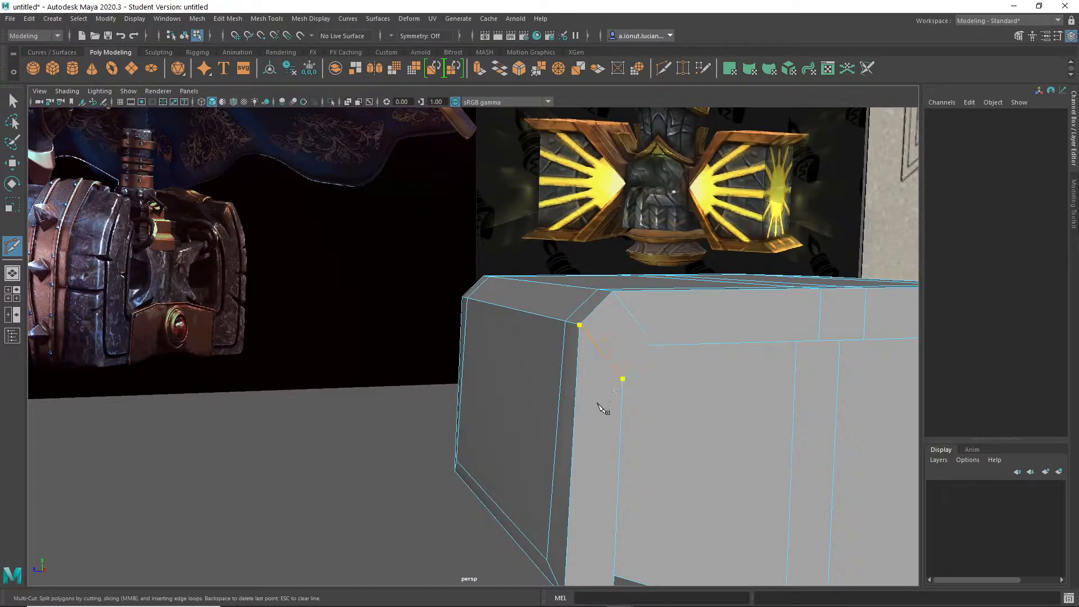
pyautogui.keyDown('alt'); pyautogui.moveTo(619, 367); pyautogui.dragTo(809, 387); pyautogui.keyUp('alt')
# - Cut the matching edges between the bevelled outer corner and the inner panel corner on the cap's opposite side face
pyautogui.click(395, 362)
pyautogui.keyDown('alt'); pyautogui.moveTo(354, 344); pyautogui.dragTo(400, 321, button='right'); pyautogui.keyUp('alt')
pyautogui.keyDown('alt'); pyautogui.moveTo(400, 321); pyautogui.dragTo(471, 306, button='middle'); pyautogui.keyUp('alt')
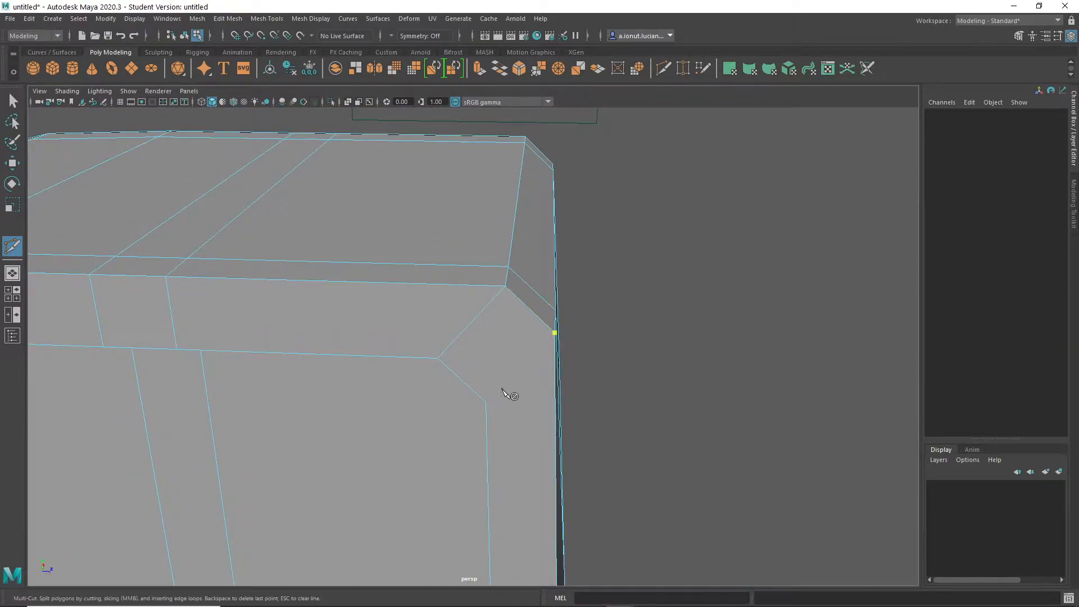
pyautogui.keyDown('alt'); pyautogui.moveTo(500, 390); pyautogui.dragTo(545, 359); pyautogui.keyUp('alt')
pyautogui.rightClick(613, 347)
# - Delete the construction history of the hammer head's cap mesh
pyautogui.keyDown('alt'); pyautogui.moveTo(613, 346); pyautogui.dragTo(538, 428, button='right'); pyautogui.keyUp('alt')
pyautogui.keyDown('alt'); pyautogui.moveTo(538, 429); pyautogui.dragTo(419, 359); pyautogui.keyUp('alt')
pyautogui.keyDown('alt'); pyautogui.moveTo(418, 360); pyautogui.dragTo(639, 463, button='right'); pyautogui.keyUp('alt')
pyautogui.keyDown('alt'); pyautogui.moveTo(641, 467); pyautogui.dragTo(622, 558); pyautogui.keyUp('alt')
pyautogui.keyDown('alt'); pyautogui.moveTo(621, 559); pyautogui.dragTo(511, 410, button='middle'); pyautogui.keyUp('alt')
pyautogui.keyDown('alt'); pyautogui.moveTo(510, 409); pyautogui.dragTo(582, 305); pyautogui.keyUp('alt')
pyautogui.moveTo(583, 276); pyautogui.dragTo(662, 246, button='right')
pyautogui.keyDown('alt'); pyautogui.moveTo(557, 292); pyautogui.dragTo(484, 282); pyautogui.keyUp('alt')
pyautogui.hotkey('alt', 'shift', 'd')
pyautogui.keyDown('alt'); pyautogui.moveTo(465, 369); pyautogui.dragTo(469, 325); pyautogui.keyUp('alt')
pyautogui.keyDown('alt'); pyautogui.moveTo(469, 325); pyautogui.dragTo(666, 456, button='right'); pyautogui.keyUp('alt')
pyautogui.click(666, 457)
# - Select the head cap's corner edges at the handle end and bevel them with 1 segment
pyautogui.keyDown('alt'); pyautogui.moveTo(629, 453); pyautogui.dragTo(540, 412); pyautogui.keyUp('alt')
pyautogui.scroll(3, 602, 236)
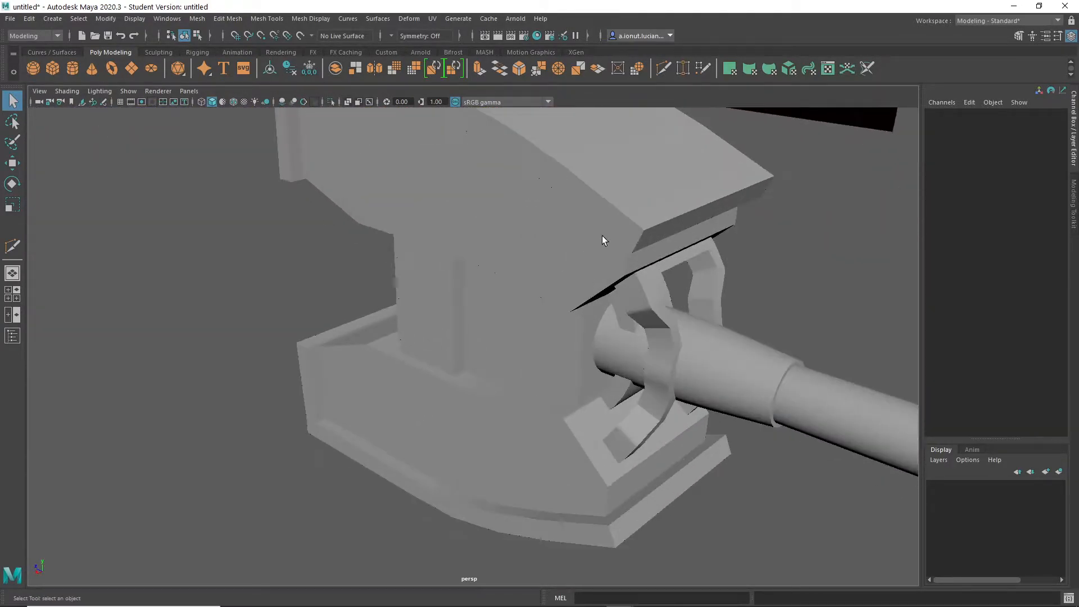
pyautogui.click(621, 205)
pyautogui.scroll(2, 622, 204)
pyautogui.keyDown('alt'); pyautogui.moveTo(621, 204); pyautogui.dragTo(590, 301); pyautogui.keyUp('alt')
pyautogui.moveTo(675, 197); pyautogui.dragTo(675, 167, button='right')
pyautogui.click(674, 167)
pyautogui.keyDown('alt'); pyautogui.moveTo(724, 217); pyautogui.dragTo(607, 208); pyautogui.keyUp('alt')
pyautogui.doubleClick(528, 139)
pyautogui.keyDown('alt'); pyautogui.moveTo(781, 242); pyautogui.dragTo(712, 332); pyautogui.keyUp('alt')
pyautogui.keyDown('shift'); pyautogui.moveTo(711, 331); pyautogui.dragTo(759, 333, button='right'); pyautogui.keyUp('shift')
pyautogui.keyDown('alt'); pyautogui.moveTo(758, 333); pyautogui.dragTo(635, 313); pyautogui.keyUp('alt')
pyautogui.moveTo(635, 313); pyautogui.dragTo(549, 272, button='middle')
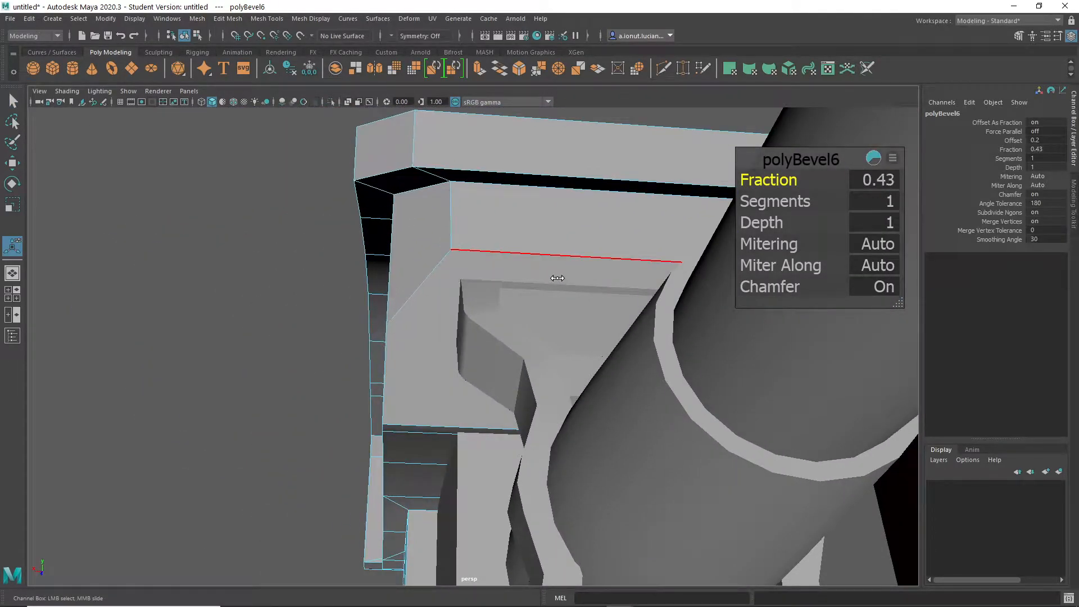
# - Set the fraction of the handle-end corner bevel to 0.17
pyautogui.keyDown('alt'); pyautogui.moveTo(561, 279); pyautogui.dragTo(481, 345, button='right'); pyautogui.keyUp('alt')
pyautogui.keyDown('alt'); pyautogui.moveTo(481, 344); pyautogui.dragTo(592, 377); pyautogui.keyUp('alt')
pyautogui.keyDown('alt'); pyautogui.moveTo(593, 380); pyautogui.dragTo(571, 428, button='right'); pyautogui.keyUp('alt')
pyautogui.keyDown('alt'); pyautogui.moveTo(571, 429); pyautogui.dragTo(532, 433); pyautogui.keyUp('alt')
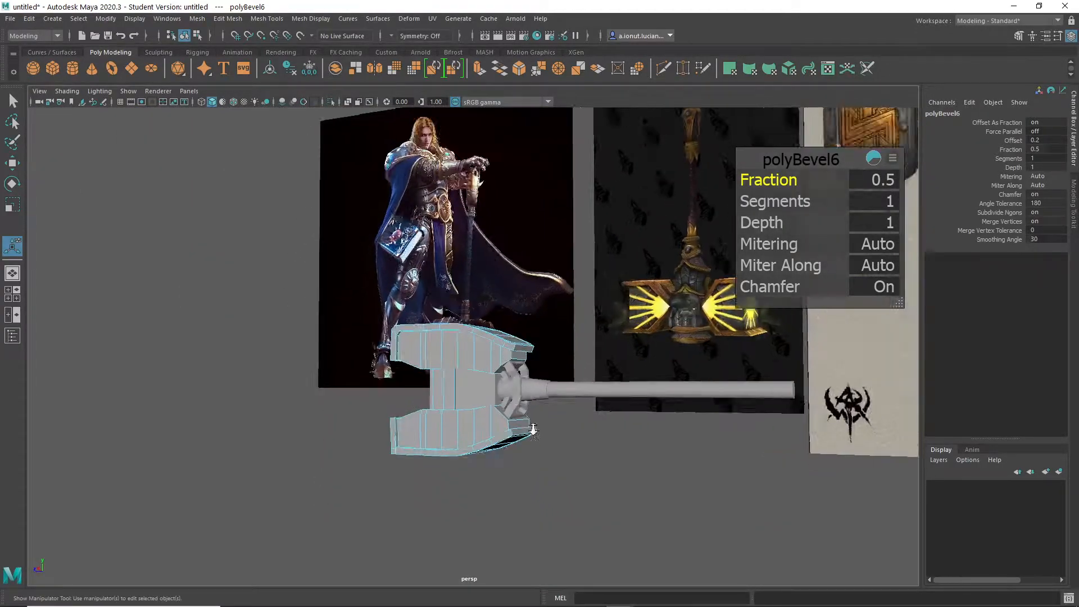
pyautogui.keyDown('alt'); pyautogui.moveTo(532, 434); pyautogui.dragTo(517, 378, button='right'); pyautogui.keyUp('alt')
pyautogui.keyDown('alt'); pyautogui.moveTo(499, 377); pyautogui.dragTo(508, 324); pyautogui.keyUp('alt')
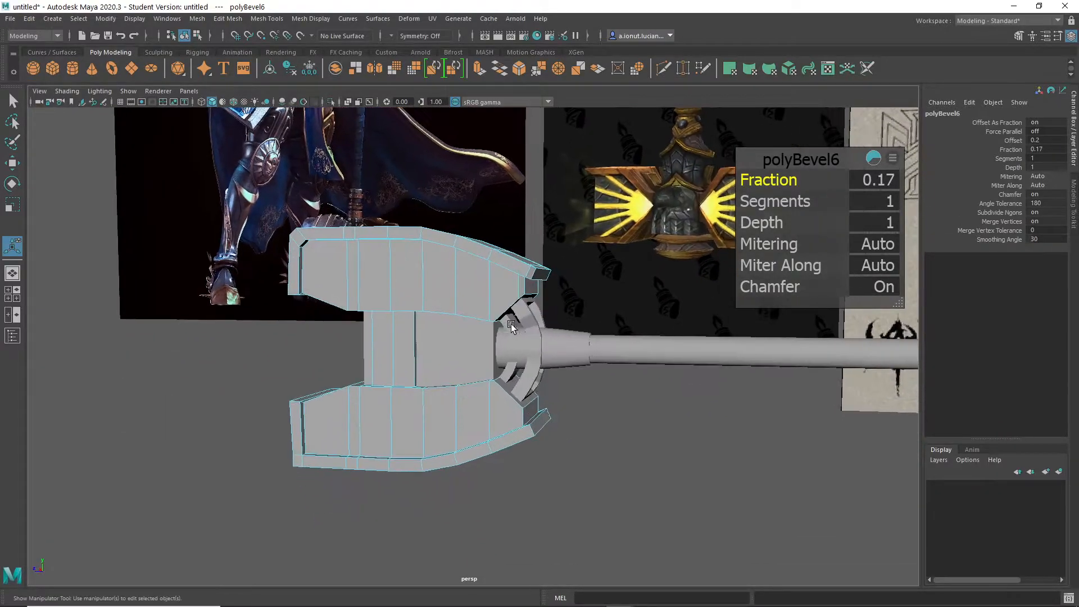
pyautogui.keyDown('alt'); pyautogui.moveTo(590, 371); pyautogui.dragTo(522, 377); pyautogui.keyUp('alt')
pyautogui.keyDown('alt'); pyautogui.moveTo(522, 377); pyautogui.dragTo(542, 373, button='middle'); pyautogui.keyUp('alt')
pyautogui.keyDown('alt'); pyautogui.moveTo(541, 373); pyautogui.dragTo(498, 304); pyautogui.keyUp('alt')
# - Select the upper cap's top faces and move them vertically to adjust the cap's thickness
pyautogui.press('q')
pyautogui.moveTo(501, 305); pyautogui.dragTo(501, 314, button='right')
pyautogui.click(503, 309)
pyautogui.keyDown('alt'); pyautogui.moveTo(503, 309); pyautogui.dragTo(500, 257); pyautogui.keyUp('alt')
pyautogui.keyDown('shift'); pyautogui.doubleClick(640, 346); pyautogui.keyUp('shift')
pyautogui.press('r')
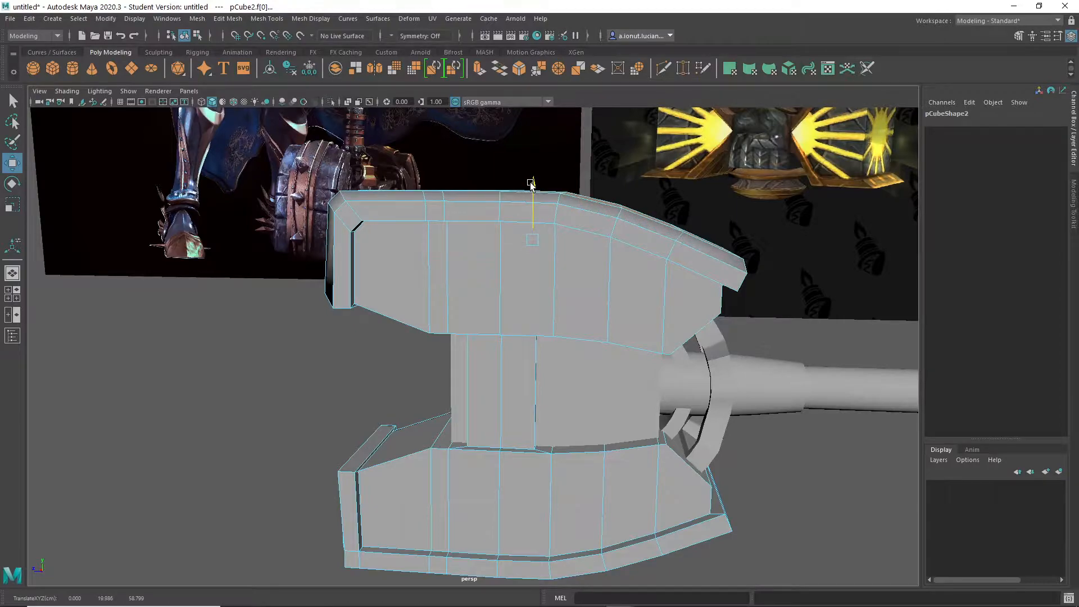
pyautogui.keyDown('alt'); pyautogui.moveTo(531, 183); pyautogui.dragTo(356, 233); pyautogui.keyUp('alt')
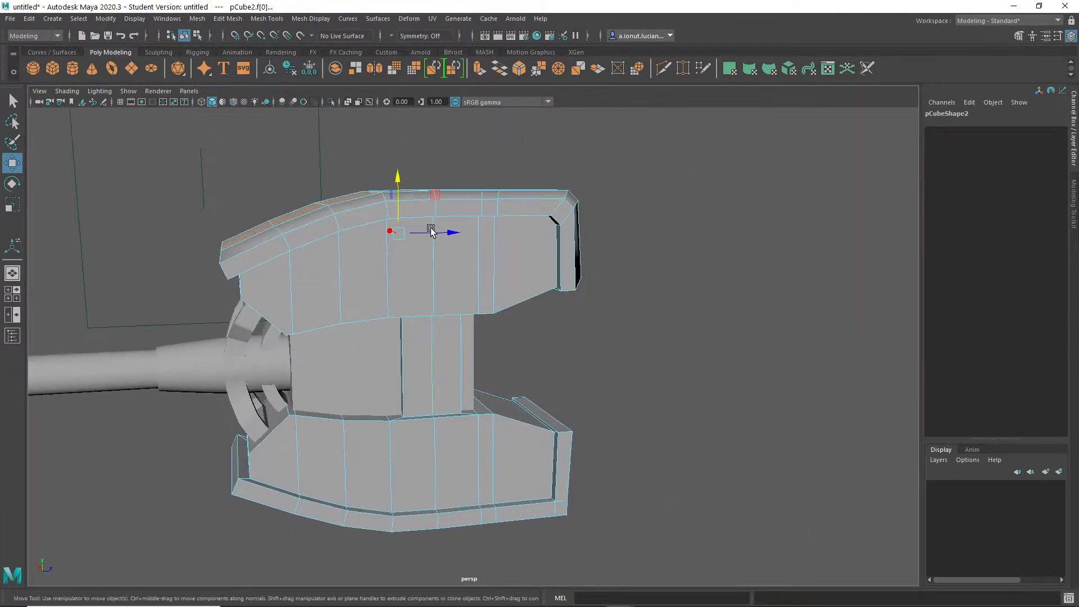
pyautogui.keyDown('alt'); pyautogui.moveTo(456, 231); pyautogui.dragTo(224, 247); pyautogui.keyUp('alt')
pyautogui.moveTo(420, 221); pyautogui.dragTo(458, 188, button='right')
pyautogui.click(321, 327)
# - Select the upper cap's underside faces above the central block and scale them vertically
pyautogui.scroll(-5, 542, 481)
pyautogui.keyDown('alt'); pyautogui.moveTo(542, 455); pyautogui.dragTo(523, 376); pyautogui.keyUp('alt')
pyautogui.click(664, 385)
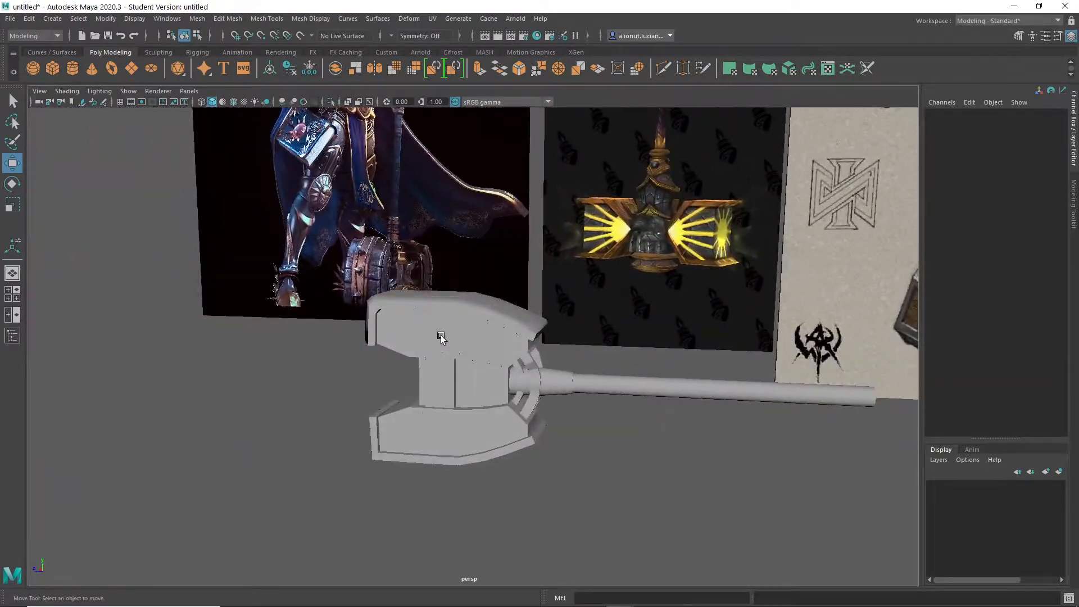
pyautogui.click(453, 350)
pyautogui.scroll(3, 453, 358)
pyautogui.keyDown('alt'); pyautogui.moveTo(410, 344); pyautogui.dragTo(525, 323, button='middle'); pyautogui.keyUp('alt')
pyautogui.keyDown('alt'); pyautogui.moveTo(525, 324); pyautogui.dragTo(665, 318); pyautogui.keyUp('alt')
pyautogui.press('r')
pyautogui.moveTo(667, 264); pyautogui.dragTo(677, 240)
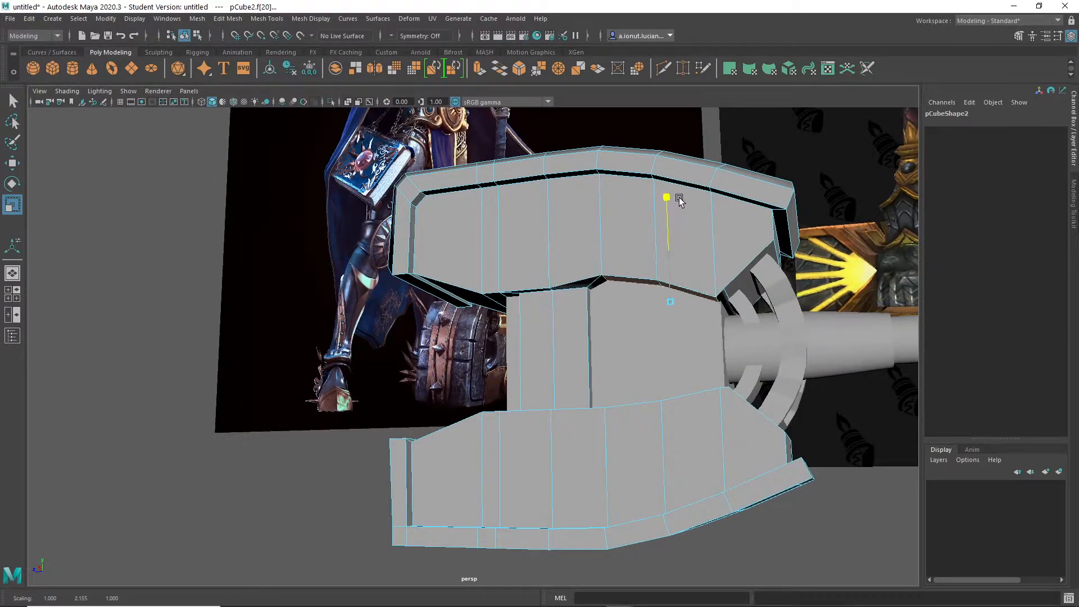
pyautogui.keyDown('alt'); pyautogui.moveTo(663, 360); pyautogui.dragTo(696, 362); pyautogui.keyUp('alt')
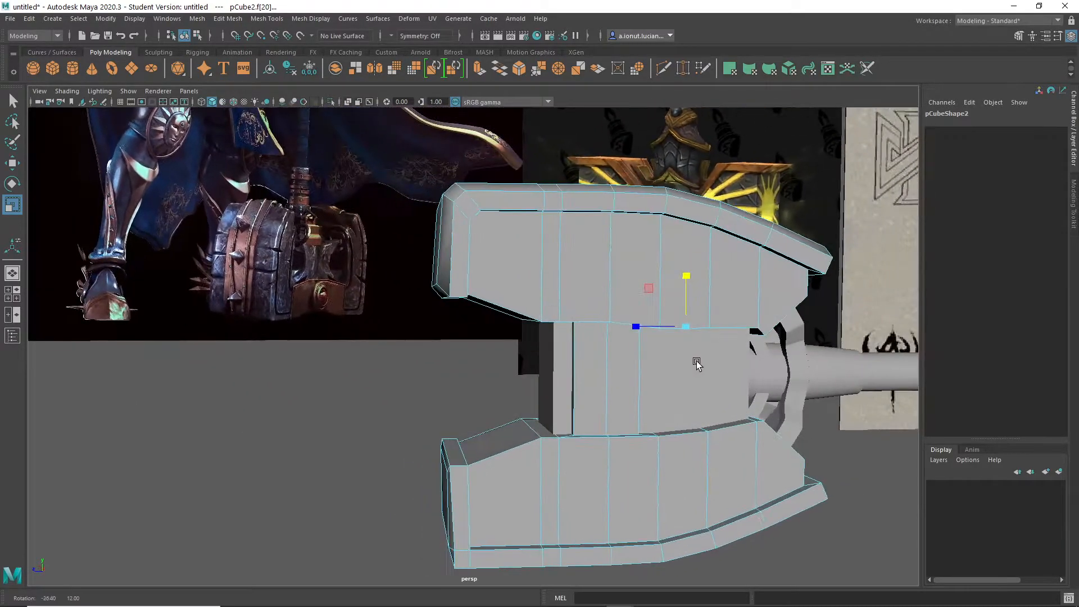
pyautogui.keyDown('alt'); pyautogui.moveTo(722, 434); pyautogui.dragTo(644, 354, button='middle'); pyautogui.keyUp('alt')
pyautogui.keyDown('alt'); pyautogui.moveTo(569, 245); pyautogui.dragTo(631, 277); pyautogui.keyUp('alt')
# - Move the central block between the caps along Z to a Translate Z of 54.807
pyautogui.press('q')
pyautogui.moveTo(563, 224); pyautogui.dragTo(617, 208, button='right')
pyautogui.click(508, 319)
pyautogui.keyDown('alt'); pyautogui.moveTo(628, 349); pyautogui.dragTo(543, 360); pyautogui.keyUp('alt')
pyautogui.press('w')
pyautogui.moveTo(546, 314); pyautogui.dragTo(511, 345)
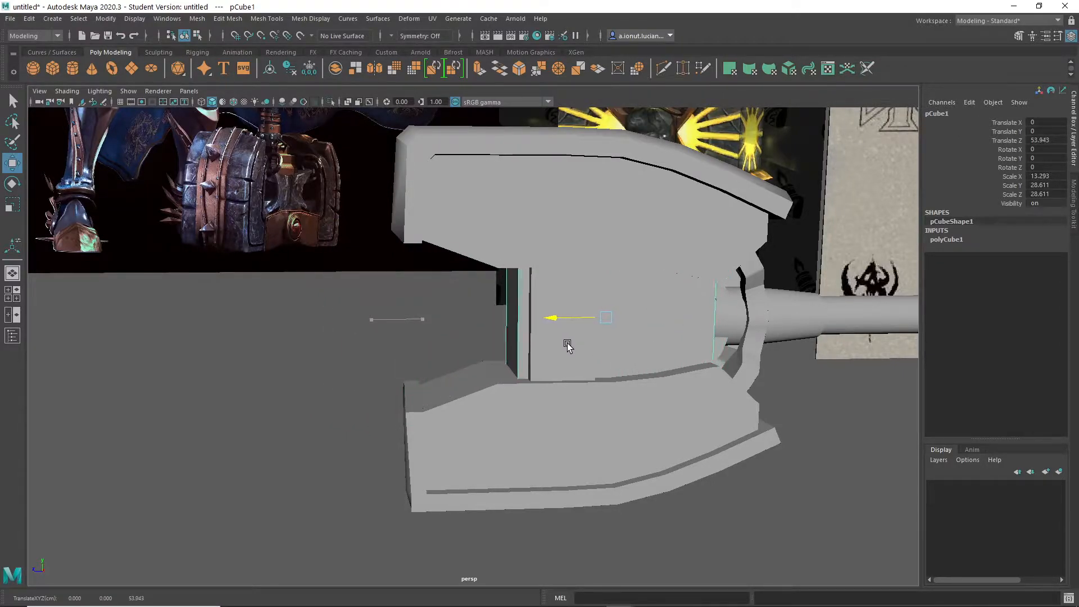
pyautogui.keyDown('alt'); pyautogui.moveTo(562, 349); pyautogui.dragTo(623, 345); pyautogui.keyUp('alt')
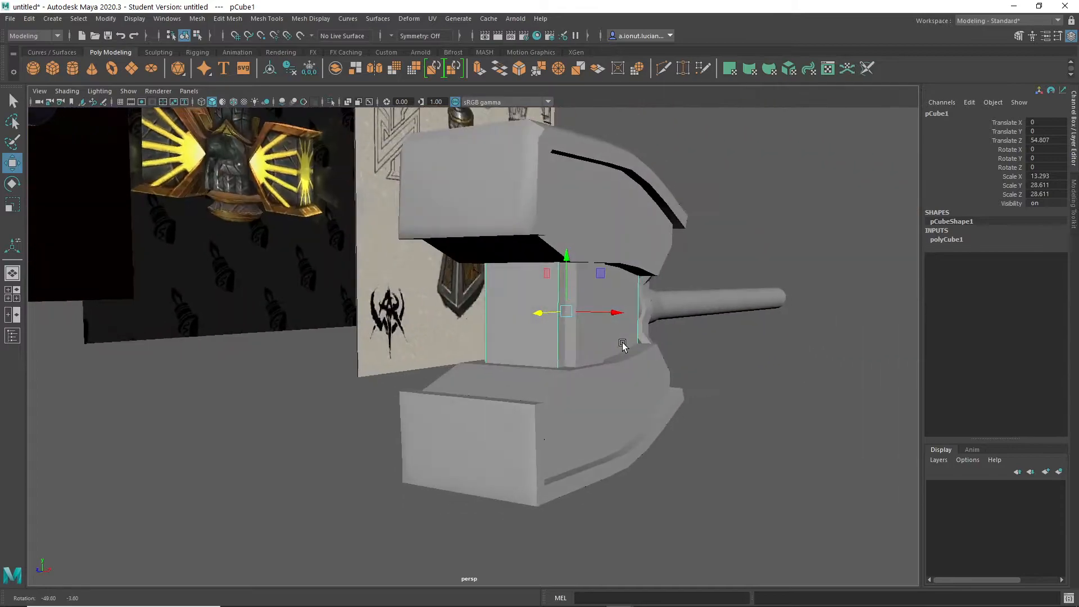
# - Move the central block's end face away from the handle to lengthen the block between the caps
pyautogui.press('F11')
pyautogui.keyDown('alt'); pyautogui.moveTo(544, 326); pyautogui.dragTo(461, 314); pyautogui.keyUp('alt')
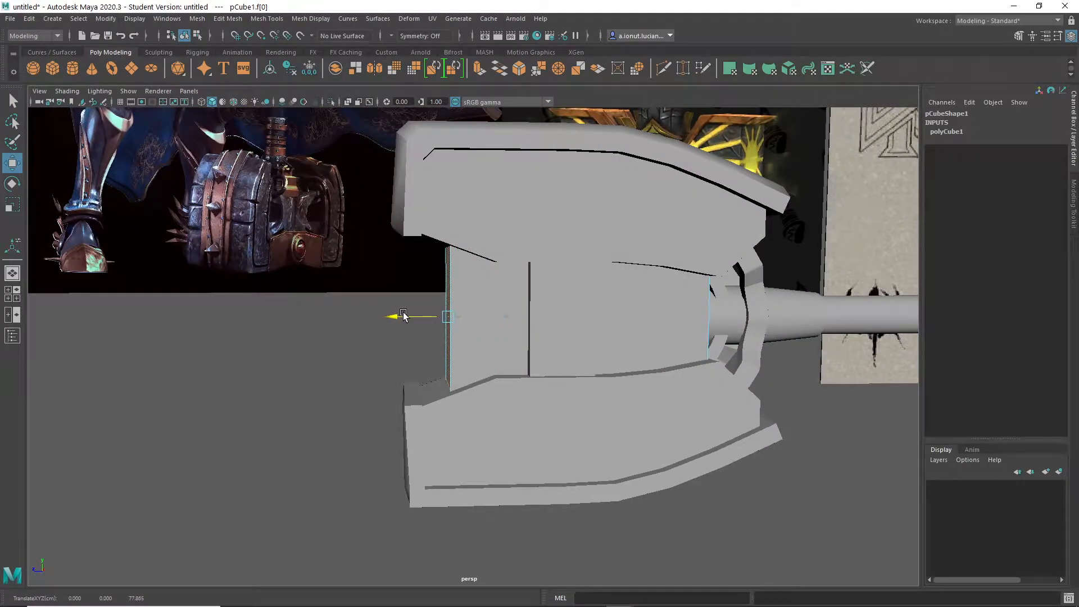
pyautogui.keyDown('alt'); pyautogui.moveTo(414, 317); pyautogui.dragTo(570, 274); pyautogui.keyUp('alt')
pyautogui.press('q')
pyautogui.moveTo(625, 227); pyautogui.dragTo(658, 201, button='right')
pyautogui.keyDown('alt'); pyautogui.moveTo(657, 201); pyautogui.dragTo(789, 386); pyautogui.keyUp('alt')
# - Create a polygon cylinder in front of the central block, scaled to 10.113 and rotated -90 degrees about Z
pyautogui.click(793, 389)
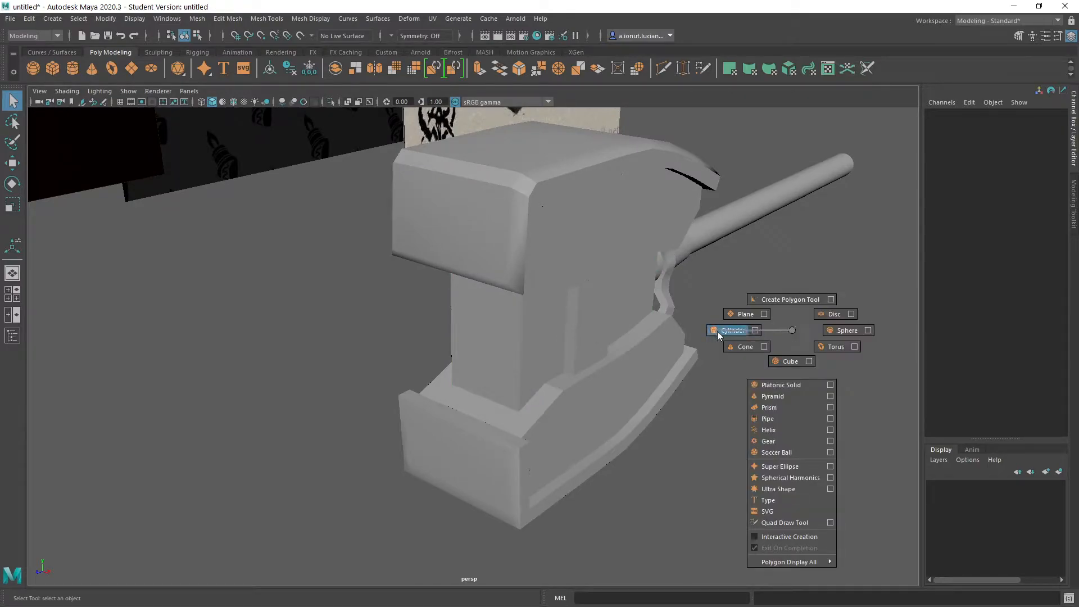
pyautogui.keyDown('shift'); pyautogui.moveTo(717, 332); pyautogui.dragTo(718, 331, button='right'); pyautogui.keyUp('shift')
pyautogui.keyDown('alt'); pyautogui.moveTo(811, 287); pyautogui.dragTo(733, 326); pyautogui.keyUp('alt')
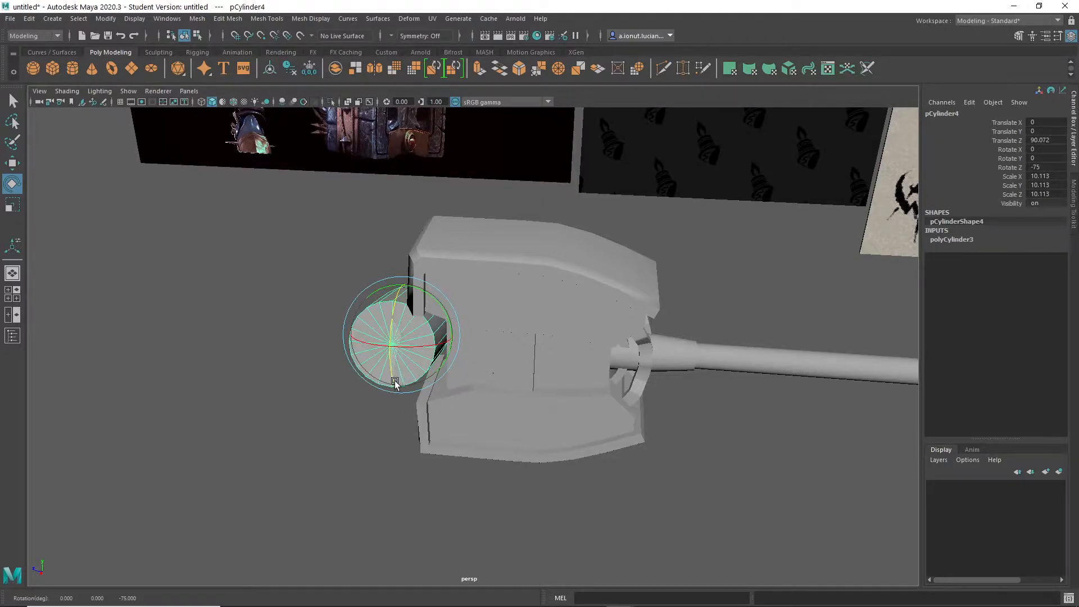
pyautogui.scroll(3, 472, 436)
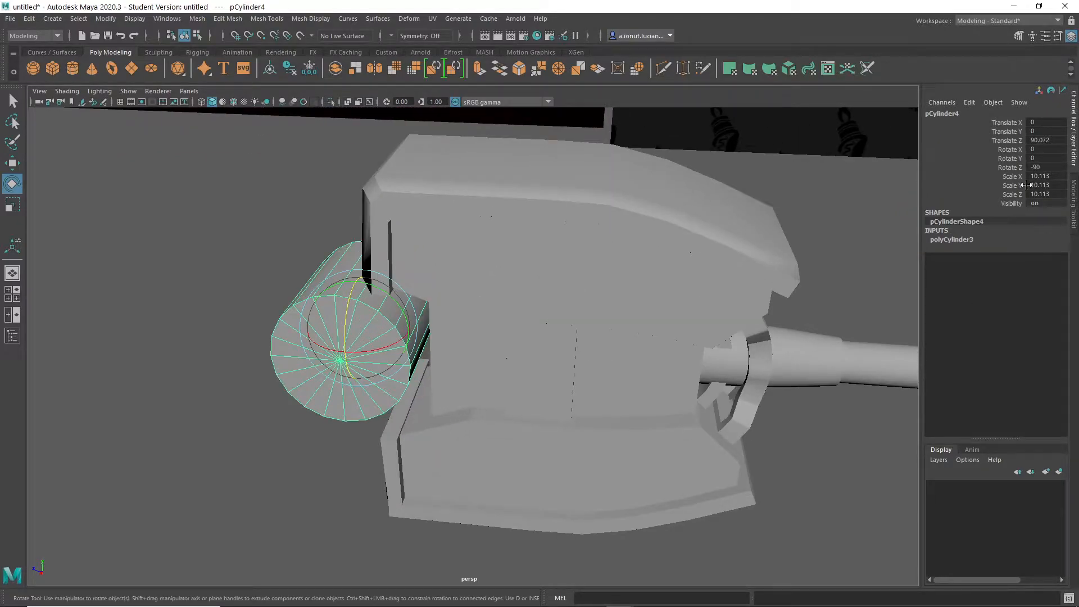
# - Place the cylinder over the central block's free end at Translate Z 84.302 and set its axis subdivisions to 30
pyautogui.keyDown('alt'); pyautogui.moveTo(382, 447); pyautogui.dragTo(505, 330); pyautogui.keyUp('alt')
pyautogui.moveTo(443, 268); pyautogui.dragTo(467, 266)
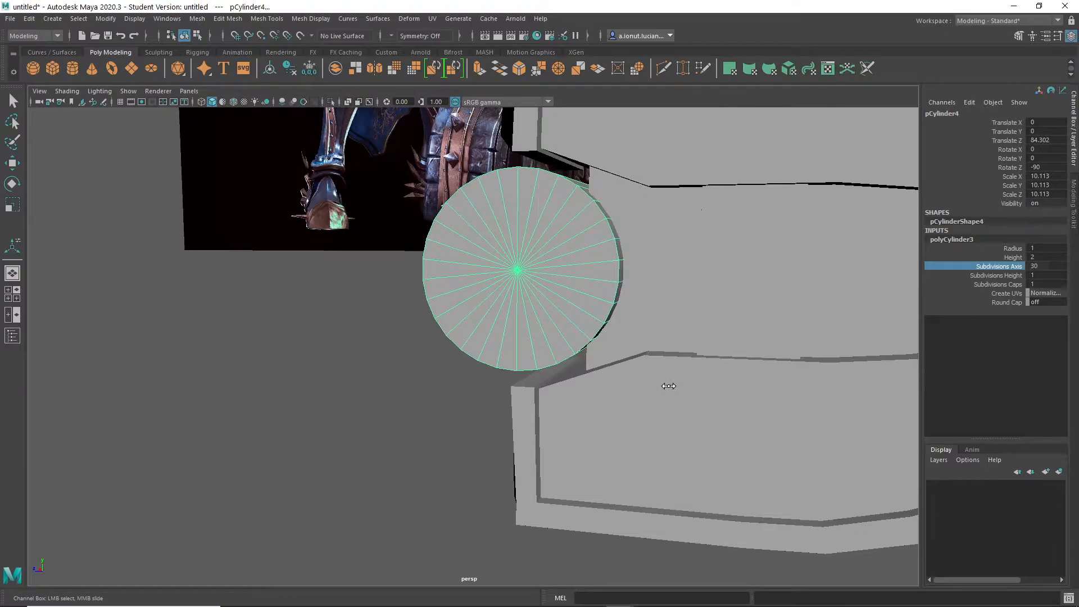
pyautogui.moveTo(670, 375)
pyautogui.keyDown('alt'); pyautogui.mouseDown()
pyautogui.moveTo(681, 352)
pyautogui.moveTo(696, 375)
pyautogui.moveTo(644, 362)
pyautogui.moveTo(681, 372)
pyautogui.mouseUp(); pyautogui.keyUp('alt')
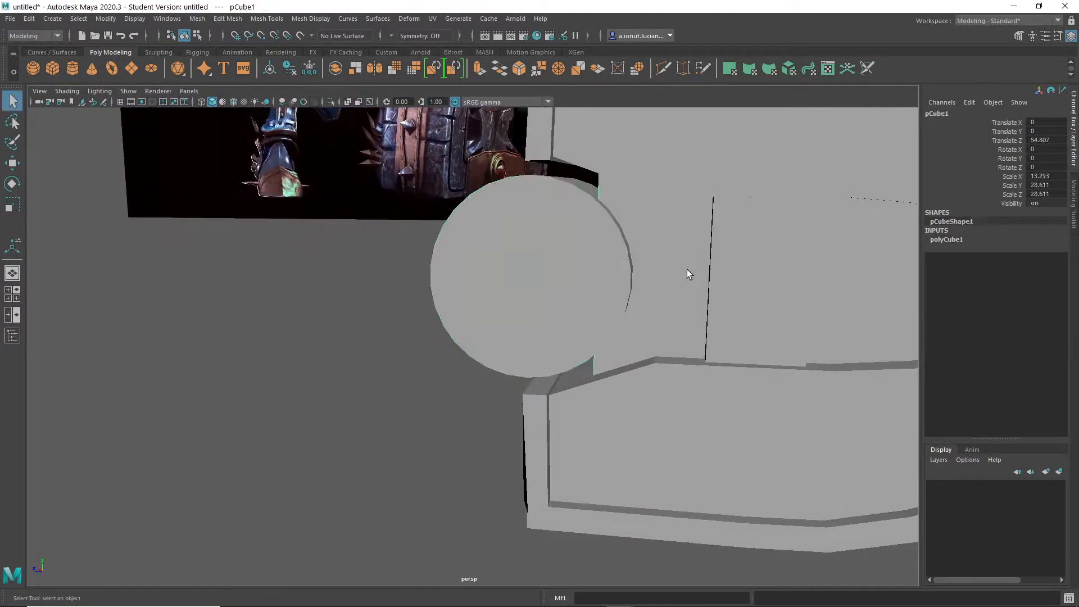
pyautogui.scroll(-3, 558, 295)
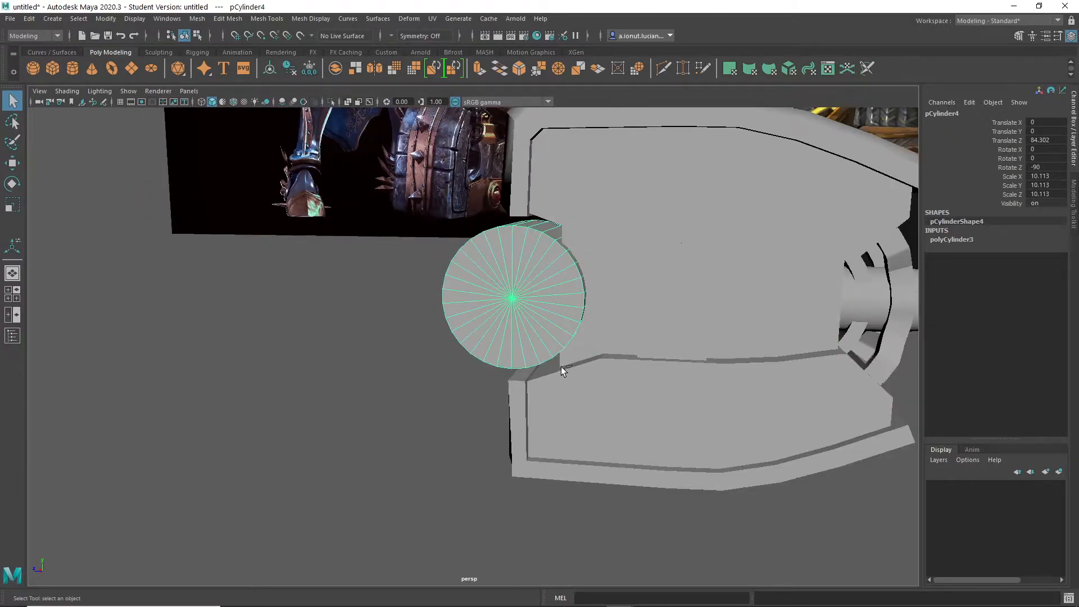
# - Duplicate the cylinder, set the copy's Scale Y to 11.119 and move it towards the handle to Translate Z 52.097
pyautogui.hotkey('ctrl', 'd')
pyautogui.press('w')
pyautogui.moveTo(461, 294); pyautogui.dragTo(705, 304)
pyautogui.press('r')
pyautogui.moveTo(652, 264); pyautogui.dragTo(657, 265)
pyautogui.keyDown('alt'); pyautogui.moveTo(794, 283); pyautogui.dragTo(669, 340); pyautogui.keyUp('alt')
pyautogui.press('w')
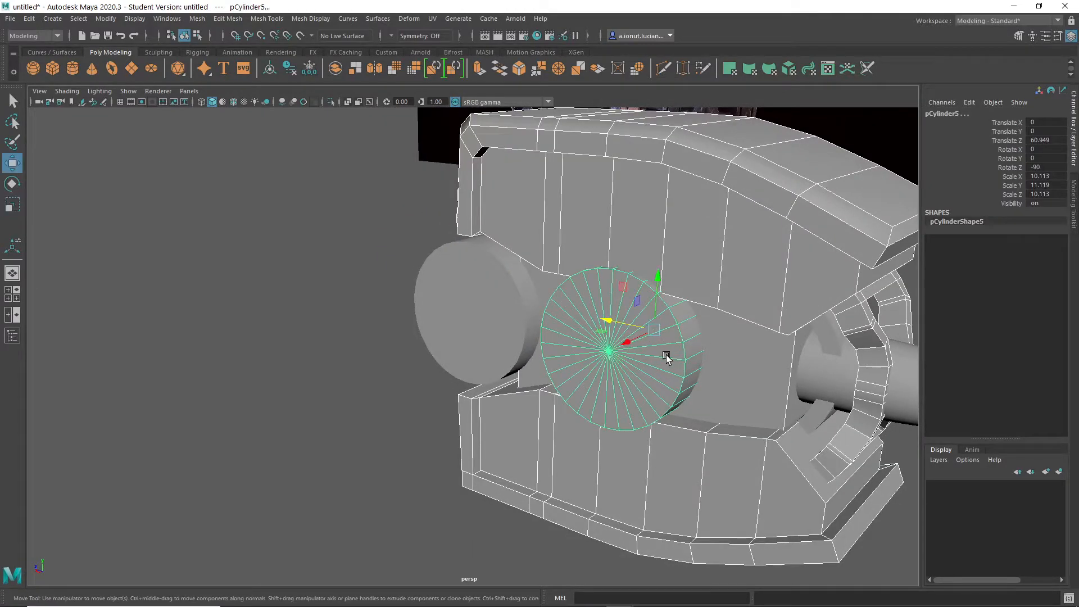
pyautogui.click(666, 357)
pyautogui.moveTo(606, 323); pyautogui.dragTo(731, 346)
pyautogui.click(532, 301)
pyautogui.scroll(4, 539, 298)
pyautogui.keyDown('alt'); pyautogui.moveTo(595, 290); pyautogui.dragTo(540, 264); pyautogui.keyUp('alt')
pyautogui.press('q')
pyautogui.click(654, 216)
pyautogui.keyDown('alt'); pyautogui.moveTo(654, 216); pyautogui.dragTo(494, 293); pyautogui.keyUp('alt')
pyautogui.keyDown('shift'); pyautogui.click(628, 233); pyautogui.keyUp('shift')
pyautogui.scroll(-4, 628, 236)
pyautogui.click(490, 285)
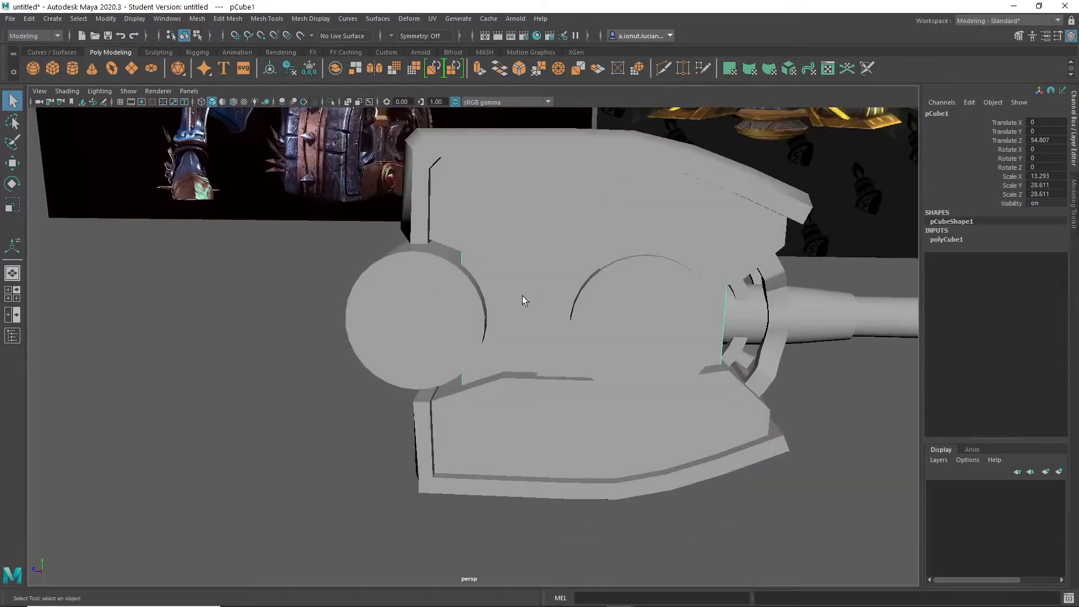
pyautogui.click(444, 307)
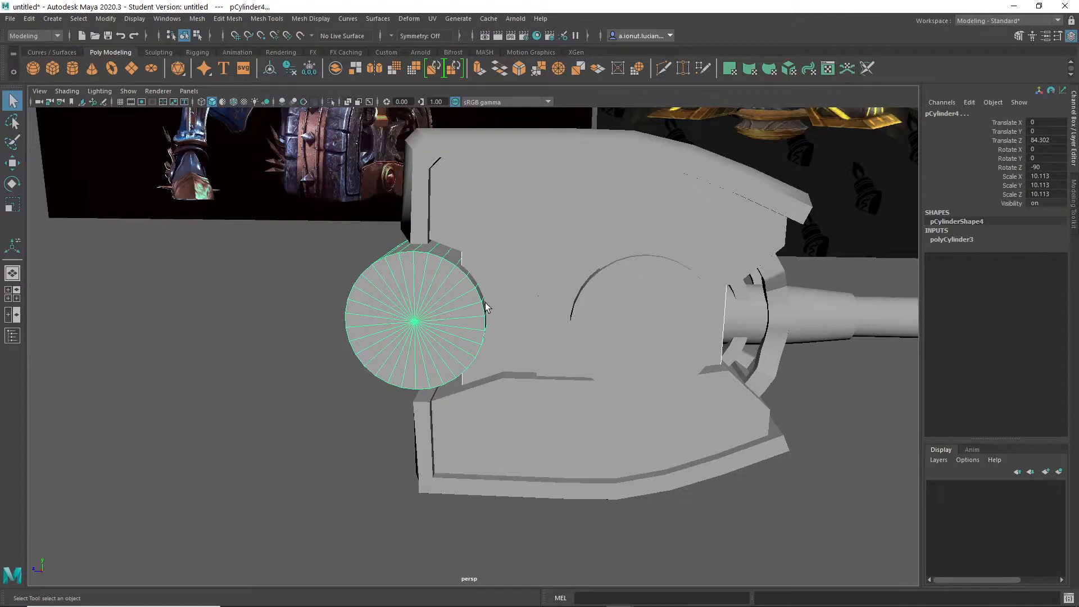
pyautogui.click(497, 288)
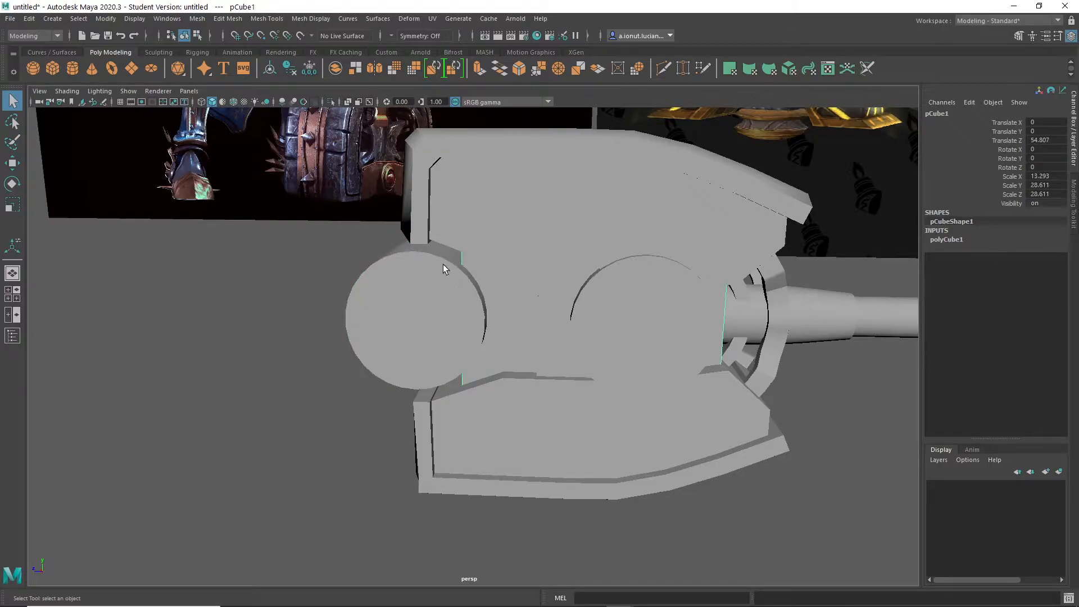
pyautogui.click(413, 287)
# - Subtract the front cylinder from the central block with a Boolean difference
pyautogui.click(493, 295)
pyautogui.scroll(4, 497, 308)
pyautogui.keyDown('alt'); pyautogui.moveTo(496, 308); pyautogui.dragTo(515, 298); pyautogui.keyUp('alt')
pyautogui.keyDown('alt'); pyautogui.moveTo(515, 299); pyautogui.dragTo(563, 283, button='middle'); pyautogui.keyUp('alt')
pyautogui.keyDown('alt'); pyautogui.moveTo(564, 283); pyautogui.dragTo(523, 285); pyautogui.keyUp('alt')
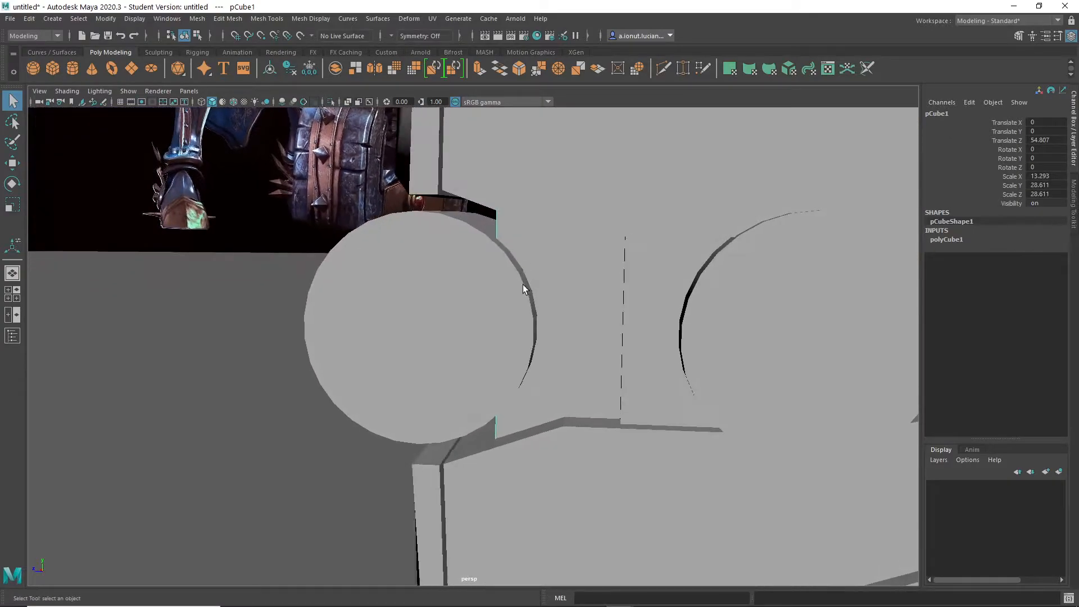
pyautogui.click(453, 267)
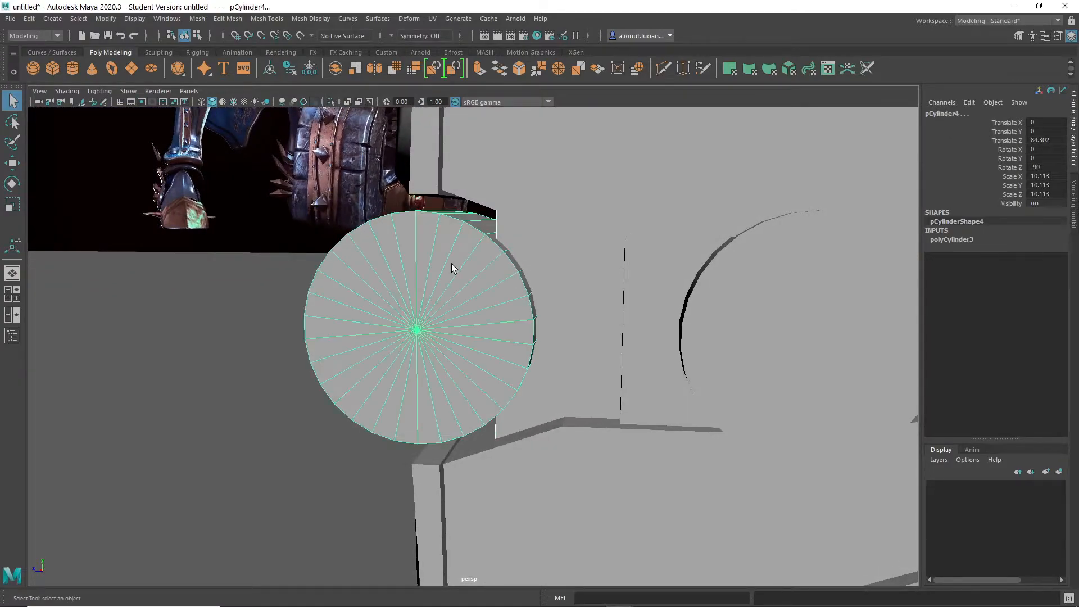
pyautogui.scroll(-4, 466, 298)
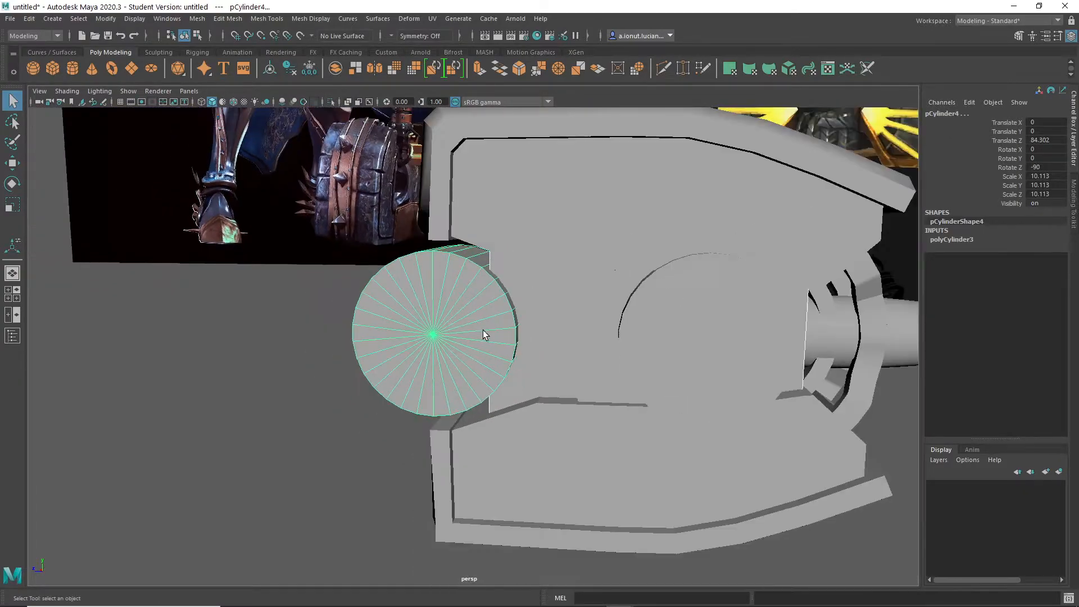
pyautogui.keyDown('shift'); pyautogui.rightClick(401, 296); pyautogui.keyUp('shift')
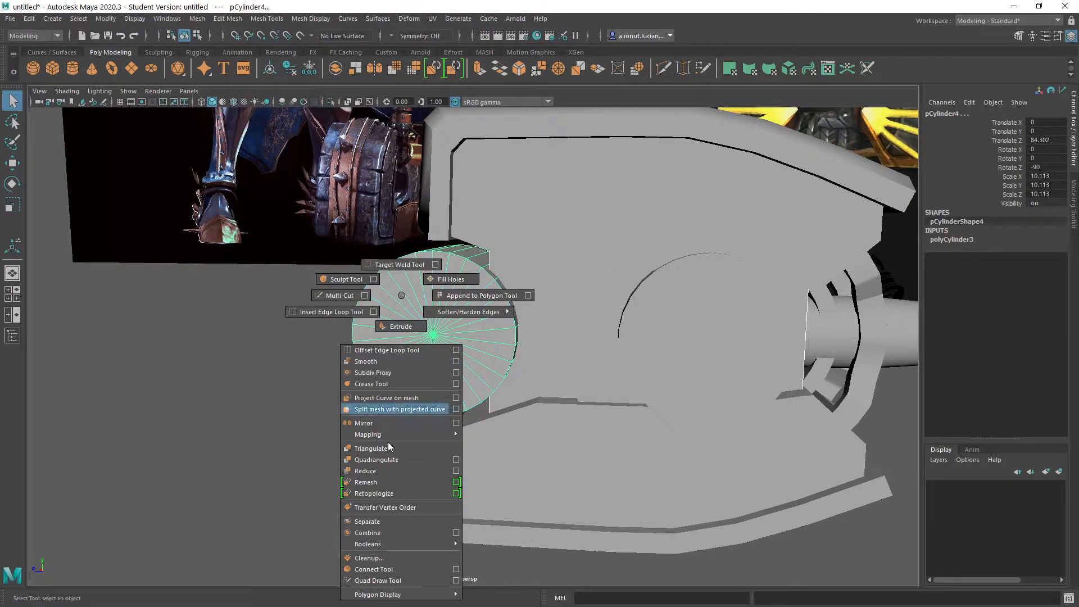
pyautogui.click(470, 555)
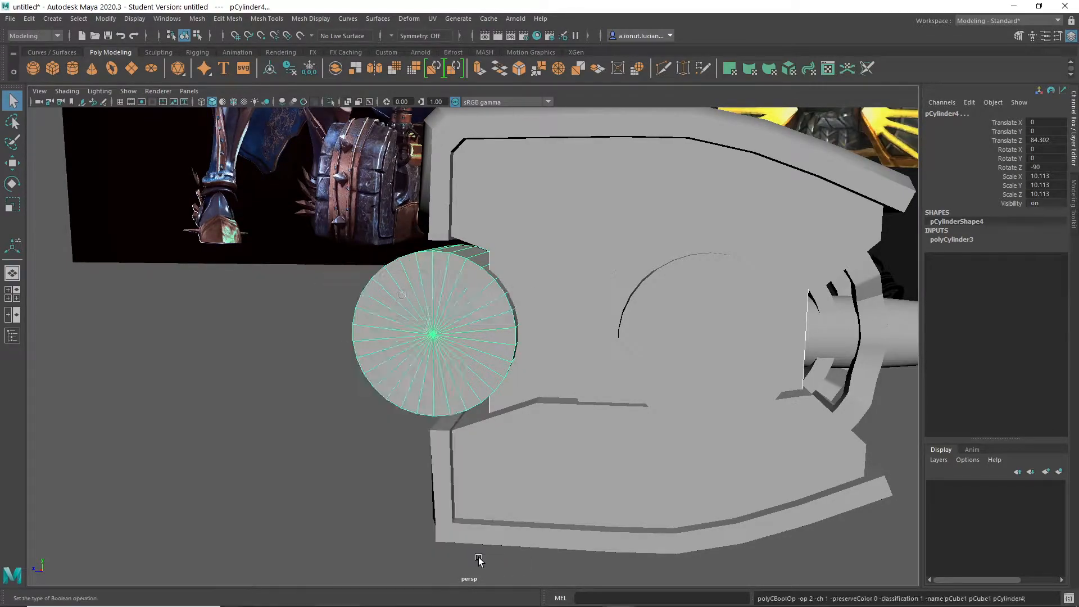
# - Examine the curved cutout in the central block from several angles, isolating the block and showing everything again
pyautogui.keyDown('alt'); pyautogui.moveTo(441, 457); pyautogui.dragTo(503, 425); pyautogui.keyUp('alt')
pyautogui.click(644, 445)
pyautogui.scroll(5, 504, 425)
pyautogui.click(557, 335)
pyautogui.keyDown('alt'); pyautogui.moveTo(606, 458); pyautogui.dragTo(513, 378); pyautogui.keyUp('alt')
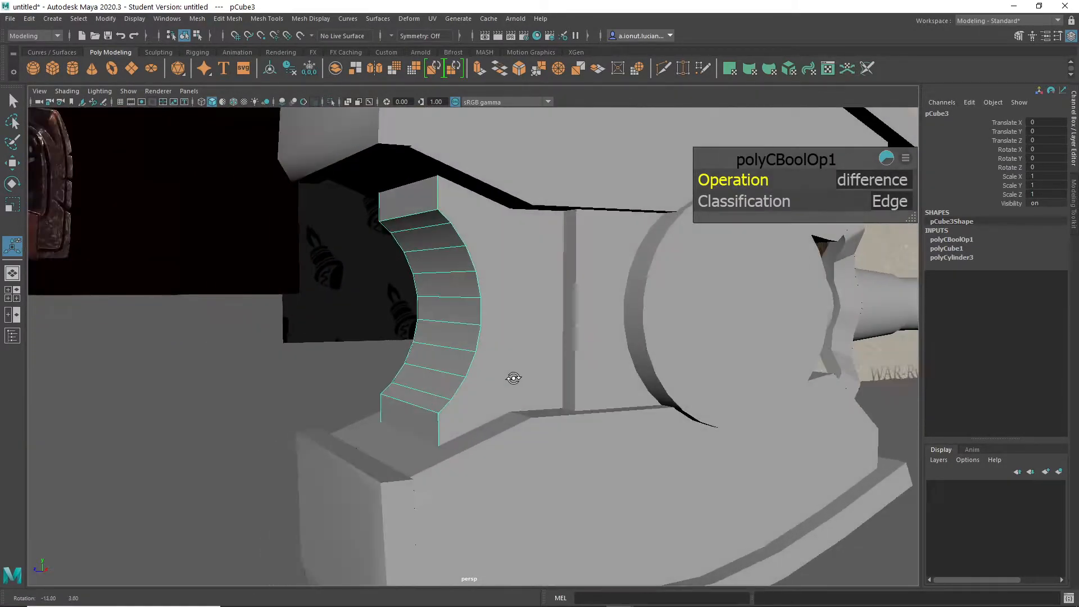
pyautogui.click(732, 306)
pyautogui.keyDown('alt'); pyautogui.moveTo(732, 306); pyautogui.dragTo(685, 334, button='middle'); pyautogui.keyUp('alt')
pyautogui.click(476, 303)
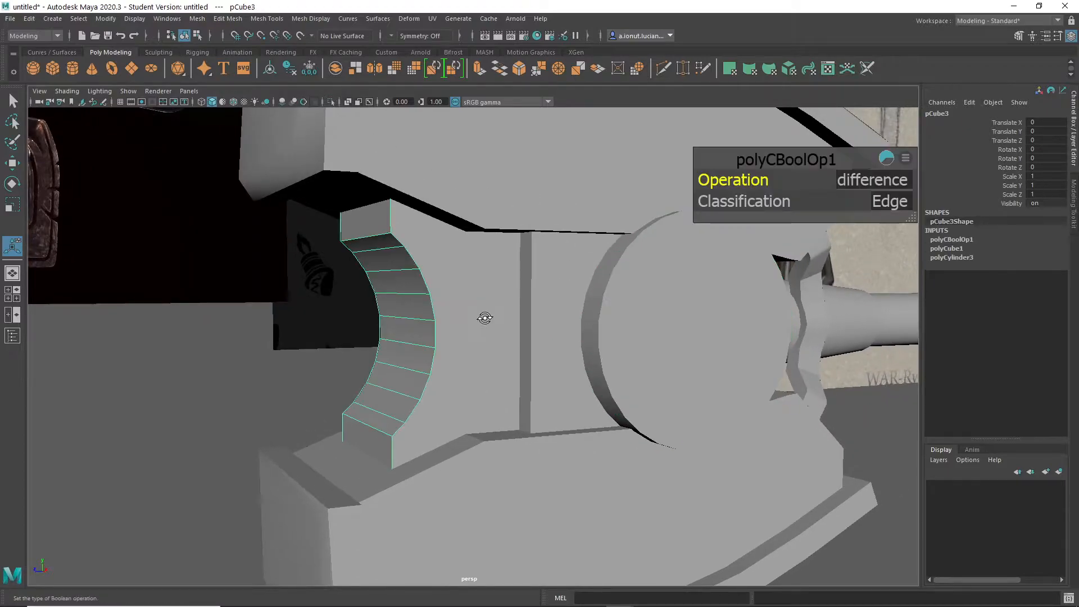
pyautogui.keyDown('alt'); pyautogui.moveTo(484, 321); pyautogui.dragTo(441, 310); pyautogui.keyUp('alt')
pyautogui.hotkey('ctrl', '1')
pyautogui.keyDown('alt'); pyautogui.moveTo(558, 324); pyautogui.dragTo(461, 337); pyautogui.keyUp('alt')
pyautogui.hotkey('ctrl', '1')
pyautogui.click(454, 336)
pyautogui.scroll(3, 454, 336)
pyautogui.click(197, 285)
pyautogui.scroll(-3, 385, 362)
# - Move the remaining cylinder along Z into the central block's curved cutout, to Translate Z 84.548
pyautogui.click(440, 328)
pyautogui.press('w')
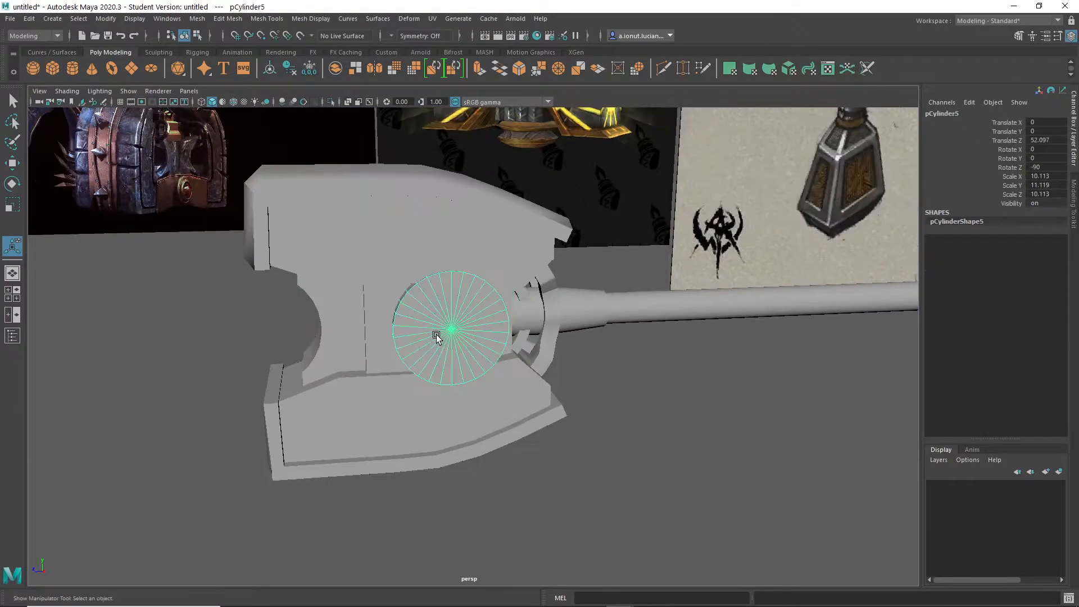
pyautogui.scroll(3, 437, 336)
pyautogui.moveTo(351, 302); pyautogui.dragTo(70, 278)
pyautogui.moveTo(393, 272)
pyautogui.keyDown('alt'); pyautogui.mouseDown()
pyautogui.moveTo(421, 265)
pyautogui.moveTo(400, 255)
pyautogui.mouseUp(); pyautogui.keyUp('alt')
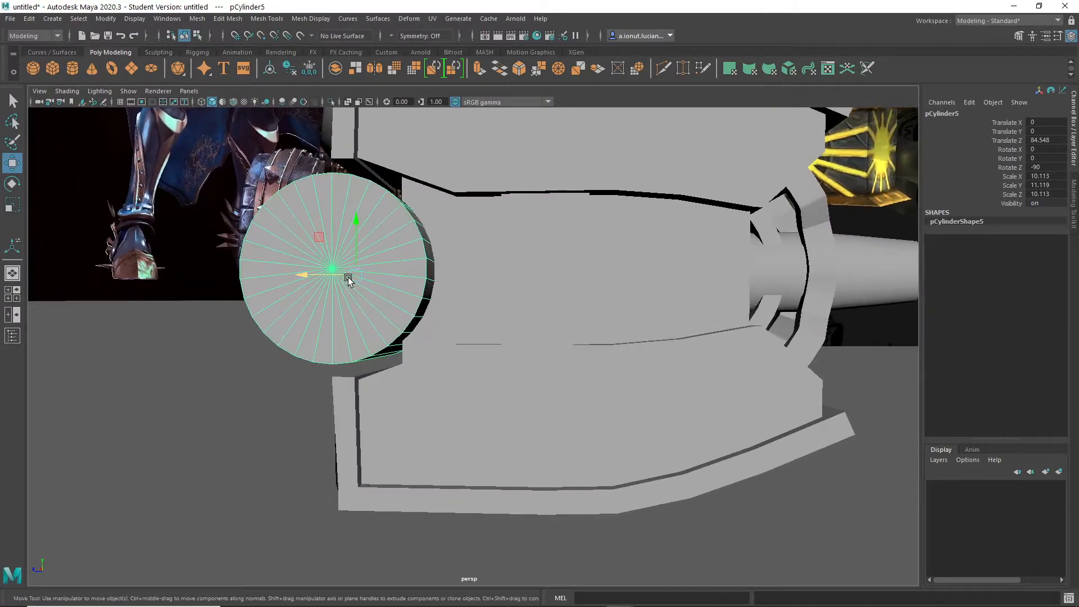
# - Move the front cylinder further out of the central block's curved cutout, to Translate Z 85.332
pyautogui.moveTo(333, 280); pyautogui.dragTo(300, 276)
pyautogui.press('r')
pyautogui.press('w')
pyautogui.click(200, 389)
pyautogui.scroll(-5, 322, 409)
pyautogui.keyDown('alt'); pyautogui.moveTo(323, 409); pyautogui.dragTo(447, 365); pyautogui.keyUp('alt')
pyautogui.scroll(3, 447, 365)
pyautogui.click(446, 364)
pyautogui.press('r')
pyautogui.moveTo(511, 308)
pyautogui.mouseDown()
pyautogui.moveTo(494, 313)
pyautogui.moveTo(503, 315)
pyautogui.mouseUp()
pyautogui.click(642, 376)
pyautogui.keyDown('alt'); pyautogui.moveTo(642, 376); pyautogui.dragTo(559, 425); pyautogui.keyUp('alt')
pyautogui.scroll(7, 419, 333)
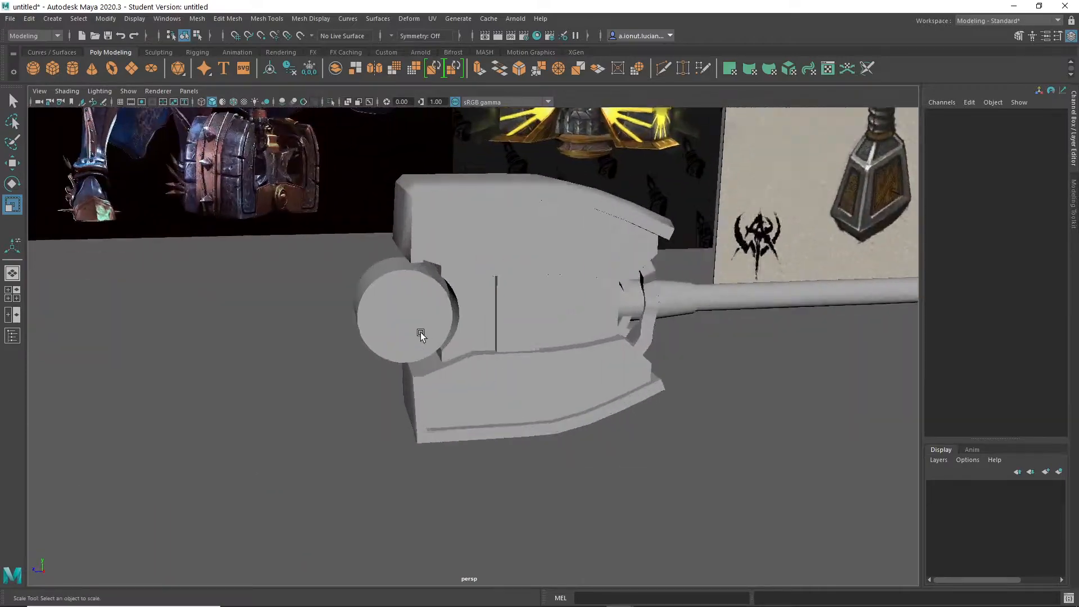
# - Scale the front cylinder to 9.198 in X and Z and 7.848 in Y
pyautogui.click(406, 312)
pyautogui.scroll(3, 360, 293)
pyautogui.moveTo(316, 265); pyautogui.dragTo(313, 266)
pyautogui.keyDown('alt'); pyautogui.moveTo(459, 313); pyautogui.dragTo(426, 298); pyautogui.keyUp('alt')
pyautogui.scroll(-8, 466, 337)
pyautogui.keyDown('alt'); pyautogui.moveTo(513, 371); pyautogui.dragTo(573, 361); pyautogui.keyUp('alt')
pyautogui.scroll(7, 573, 361)
pyautogui.moveTo(465, 340)
pyautogui.keyDown('alt'); pyautogui.mouseDown()
pyautogui.moveTo(351, 303)
pyautogui.moveTo(448, 330)
pyautogui.mouseUp(); pyautogui.keyUp('alt')
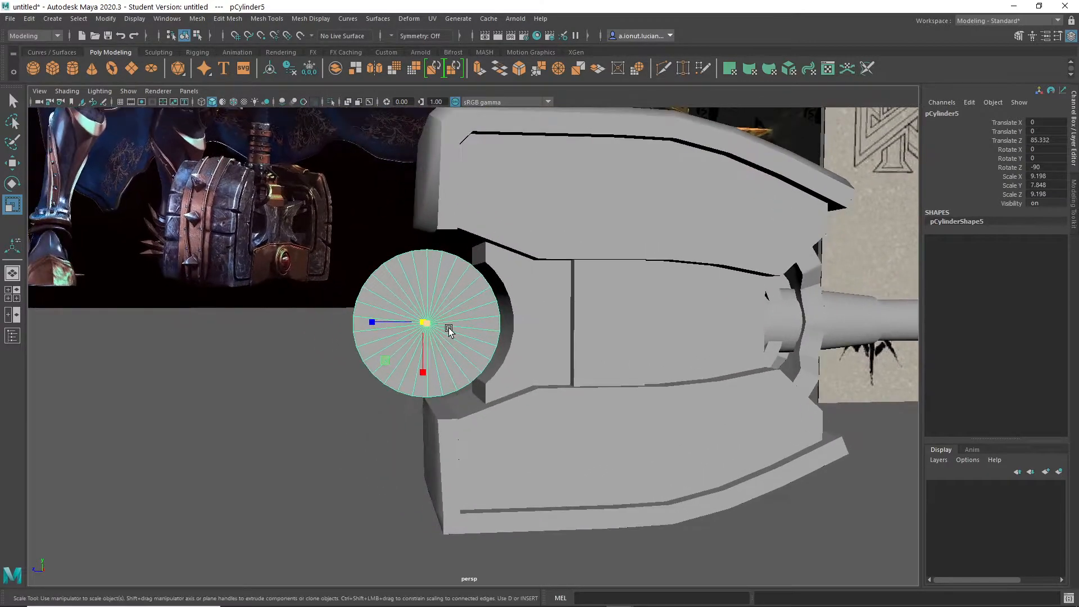
pyautogui.scroll(3, 573, 361)
pyautogui.keyDown('alt'); pyautogui.moveTo(573, 361); pyautogui.dragTo(529, 382); pyautogui.keyUp('alt')
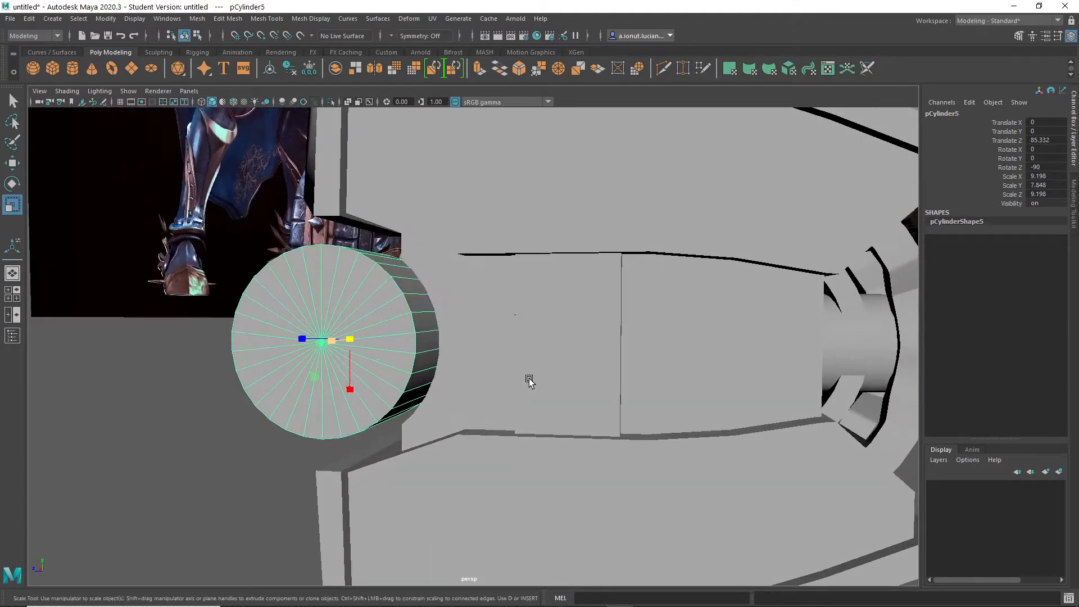
# - Duplicate the front cylinder, set the copy's Scale Y to 11.248 and move it towards the handle to Translate Z 56.428
pyautogui.hotkey('ctrl', 'd')
pyautogui.press('w')
pyautogui.moveTo(290, 337); pyautogui.dragTo(583, 393)
pyautogui.scroll(3, 568, 376)
pyautogui.press('r')
pyautogui.moveTo(612, 335); pyautogui.dragTo(632, 341)
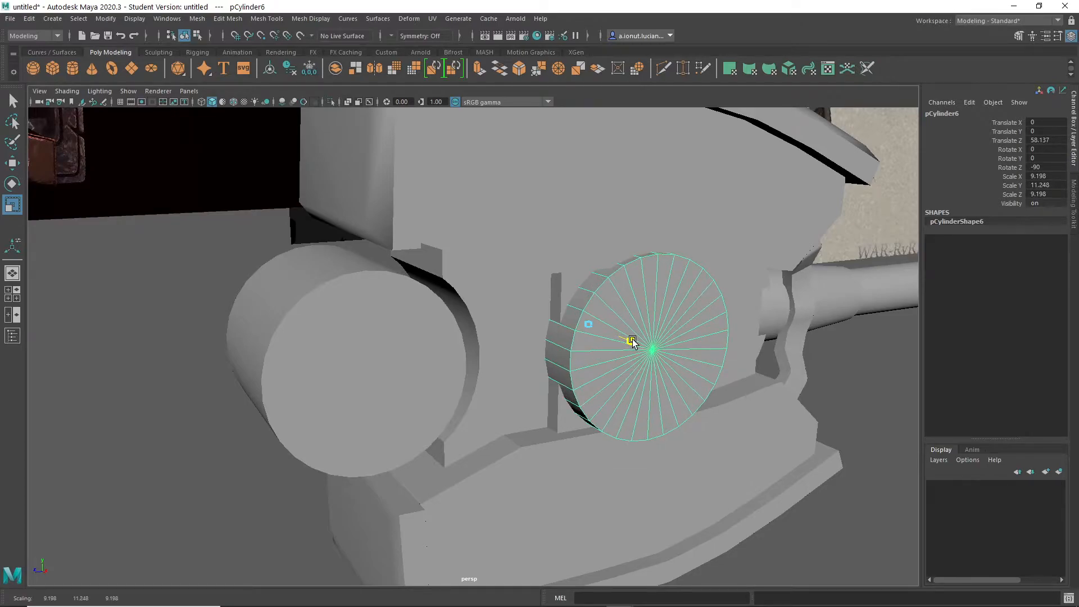
pyautogui.press('w')
pyautogui.moveTo(543, 332); pyautogui.dragTo(564, 437)
pyautogui.keyDown('alt'); pyautogui.moveTo(564, 437); pyautogui.dragTo(498, 419, button='middle'); pyautogui.keyUp('alt')
# - Isolate the copied cylinder, select alternating side faces around its upper half, and show the full hammer again
pyautogui.press('q')
pyautogui.moveTo(531, 353); pyautogui.dragTo(533, 337, button='right')
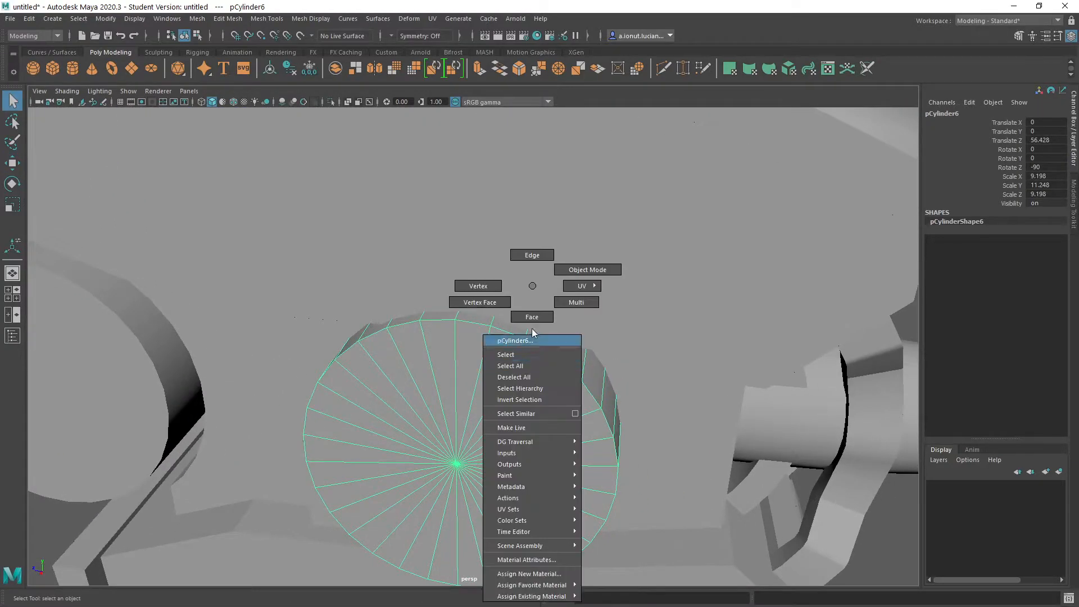
pyautogui.click(592, 377)
pyautogui.moveTo(519, 287); pyautogui.dragTo(582, 320, button='right')
pyautogui.hotkey('ctrl', '1')
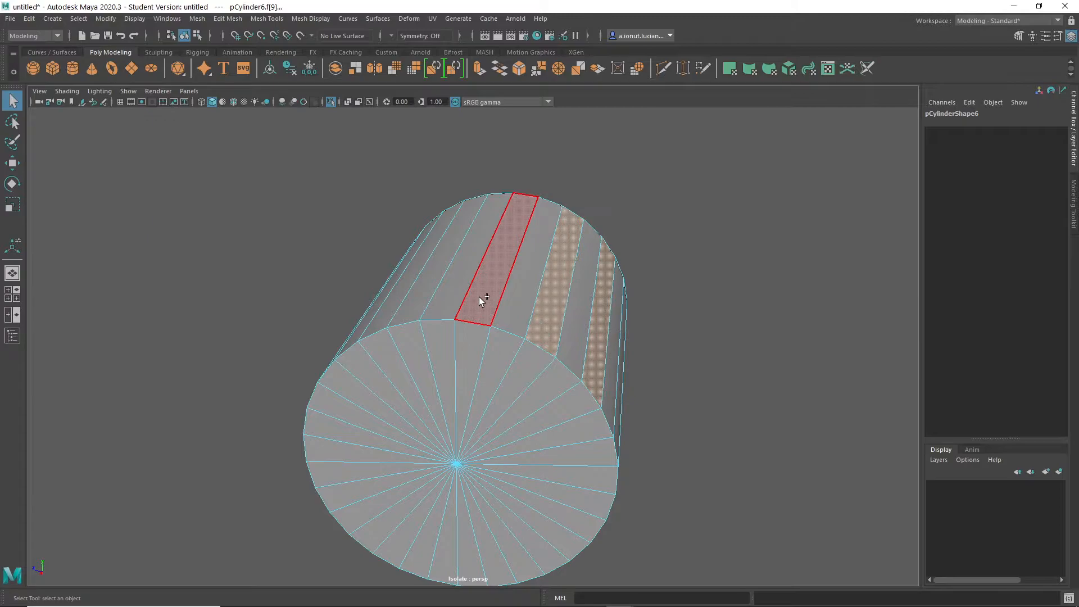
pyautogui.keyDown('alt'); pyautogui.moveTo(422, 289); pyautogui.dragTo(409, 418); pyautogui.keyUp('alt')
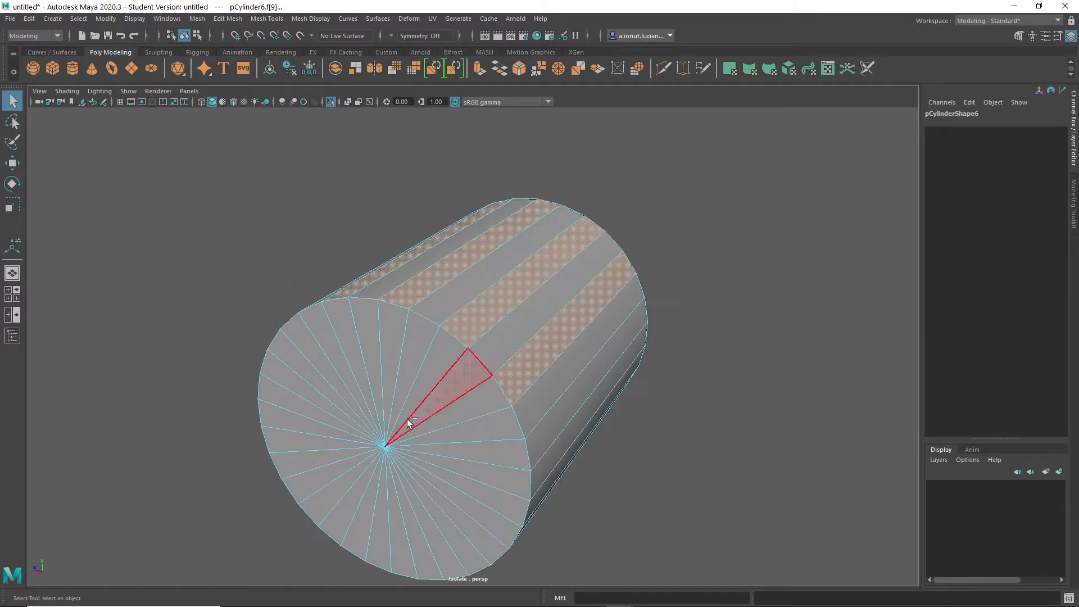
pyautogui.hotkey('ctrl', '1')
# - Extrude the selected side faces outward into a fan of spokes with Local Translate Z 16.124
pyautogui.keyDown('alt'); pyautogui.moveTo(489, 415); pyautogui.dragTo(710, 345); pyautogui.keyUp('alt')
pyautogui.keyDown('shift'); pyautogui.moveTo(767, 330); pyautogui.dragTo(758, 374, button='right'); pyautogui.keyUp('shift')
pyautogui.moveTo(595, 285); pyautogui.dragTo(629, 270)
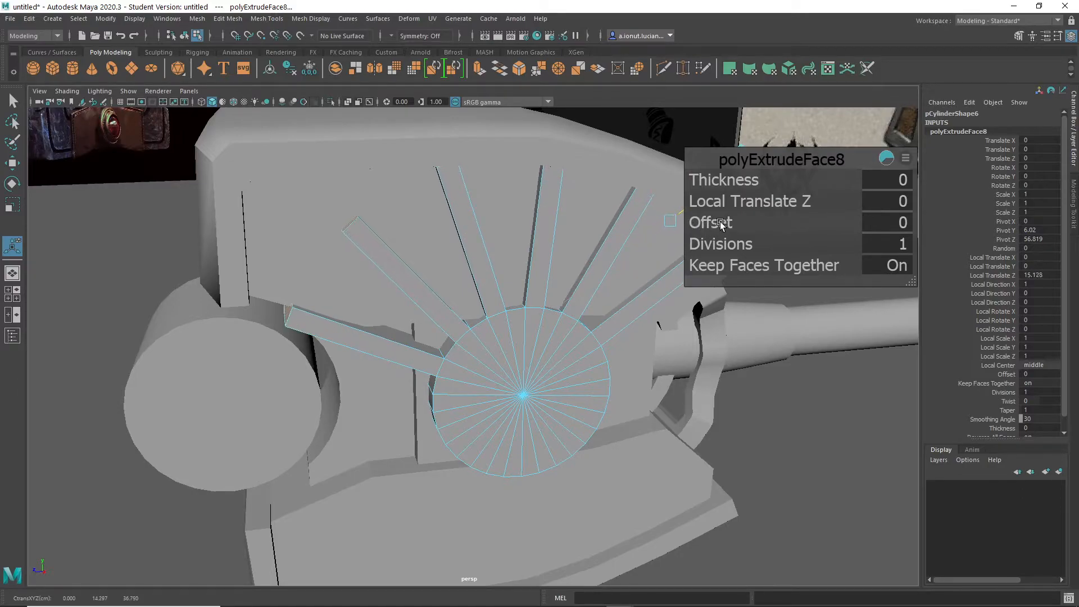
pyautogui.moveTo(723, 221); pyautogui.dragTo(729, 218)
pyautogui.scroll(-6, 535, 381)
pyautogui.keyDown('alt'); pyautogui.moveTo(491, 382); pyautogui.dragTo(506, 365); pyautogui.keyUp('alt')
pyautogui.scroll(6, 508, 366)
pyautogui.keyDown('alt'); pyautogui.moveTo(568, 325); pyautogui.dragTo(480, 367, button='middle'); pyautogui.keyUp('alt')
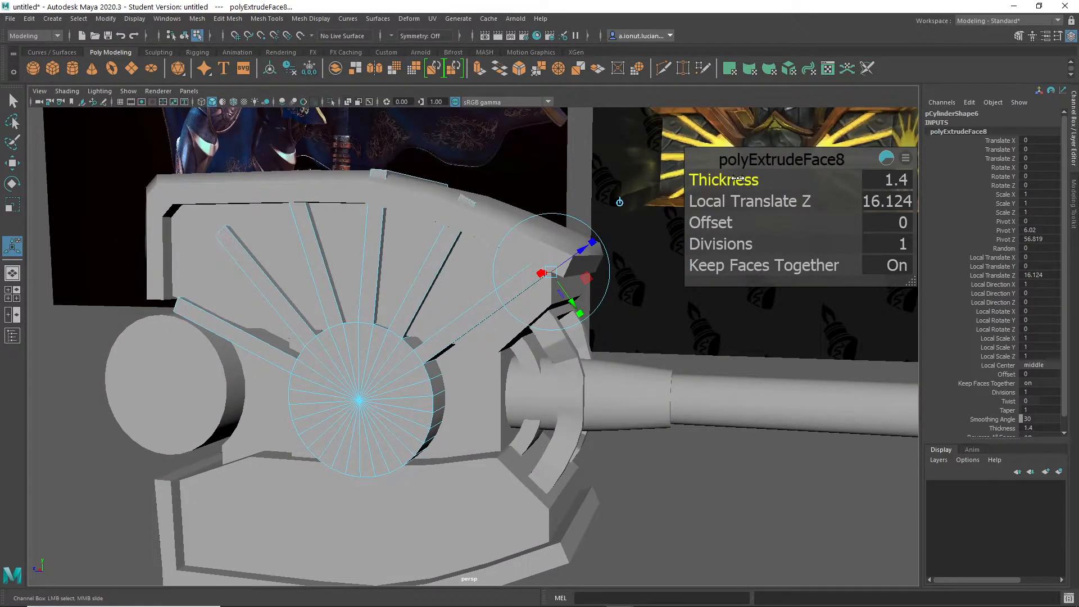
# - Lengthen the extruded spokes by setting the extrusion's Thickness to 8.6
pyautogui.moveTo(737, 178); pyautogui.dragTo(747, 178)
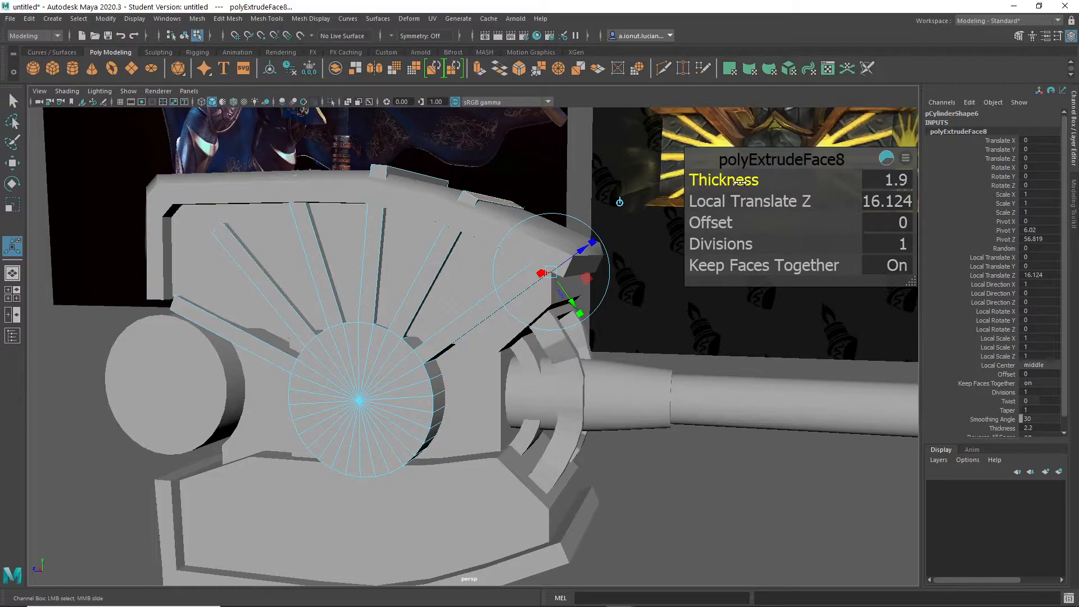
pyautogui.moveTo(749, 183); pyautogui.dragTo(785, 186)
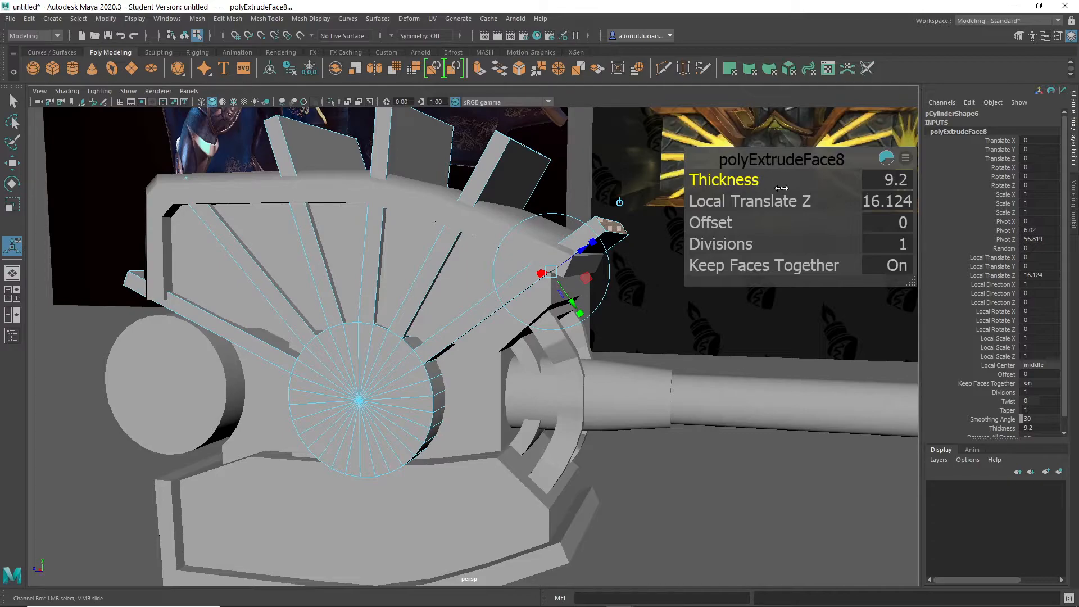
pyautogui.keyDown('alt'); pyautogui.moveTo(656, 228); pyautogui.dragTo(704, 257); pyautogui.keyUp('alt')
# - Set the Scale tool's Axis Orientation to Component
pyautogui.press('r')
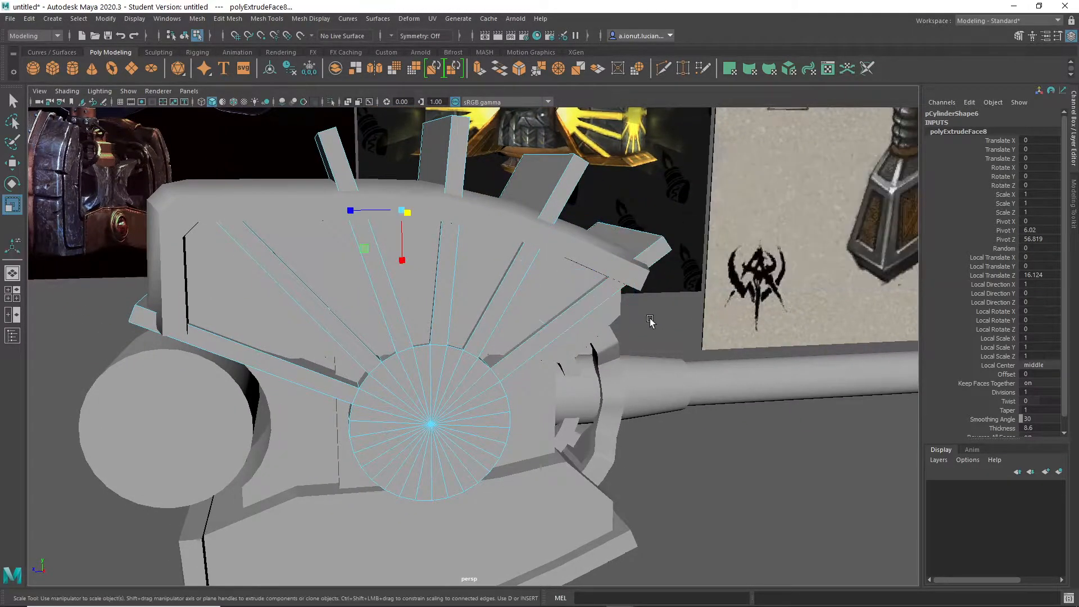
pyautogui.doubleClick(13, 206)
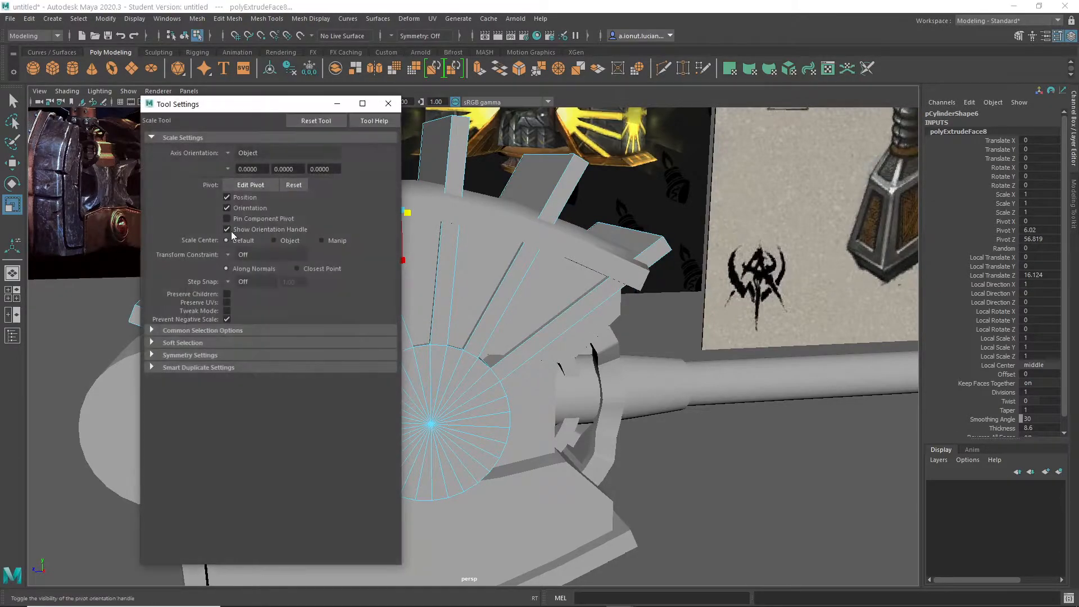
pyautogui.moveTo(242, 104); pyautogui.dragTo(711, 133)
pyautogui.click(870, 125)
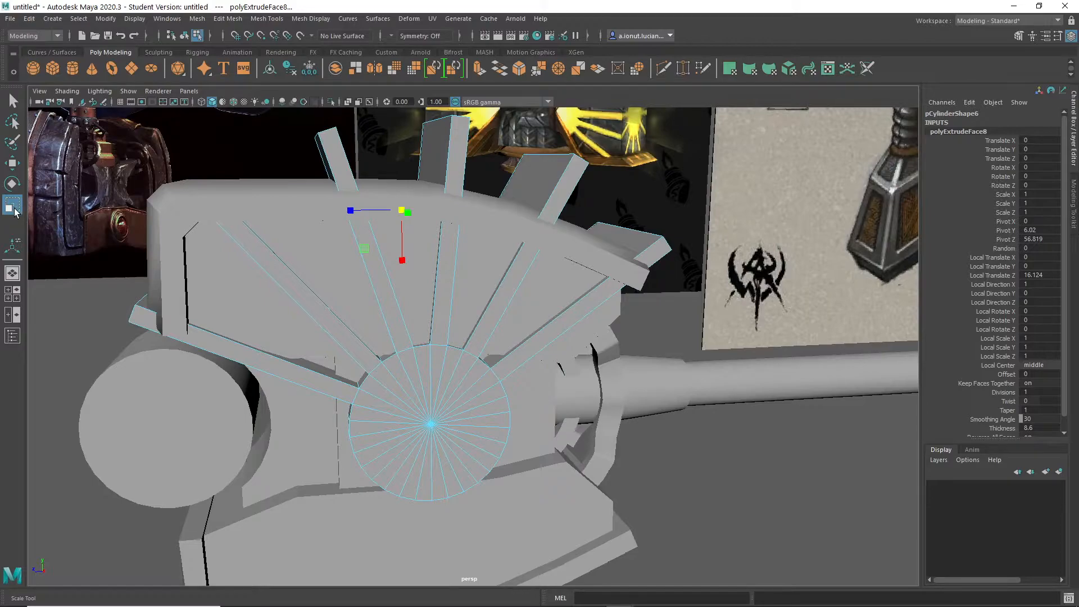
pyautogui.doubleClick(13, 206)
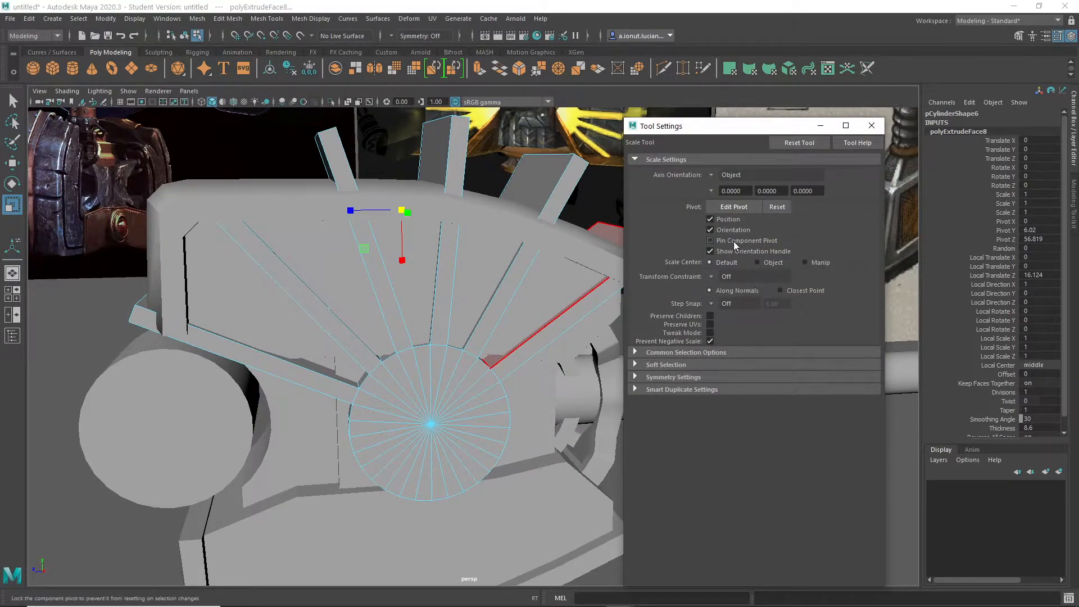
pyautogui.click(712, 174)
pyautogui.click(744, 205)
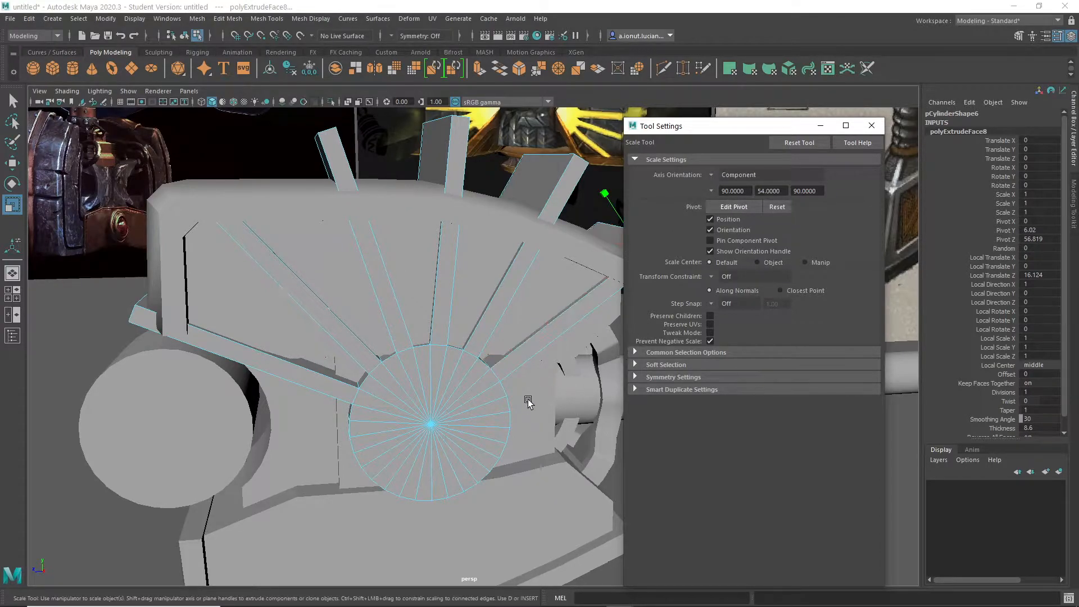
# - Scale the selected spoke end faces wider along their component axis so the spokes flare outward
pyautogui.keyDown('alt'); pyautogui.moveTo(572, 241); pyautogui.dragTo(473, 288); pyautogui.keyUp('alt')
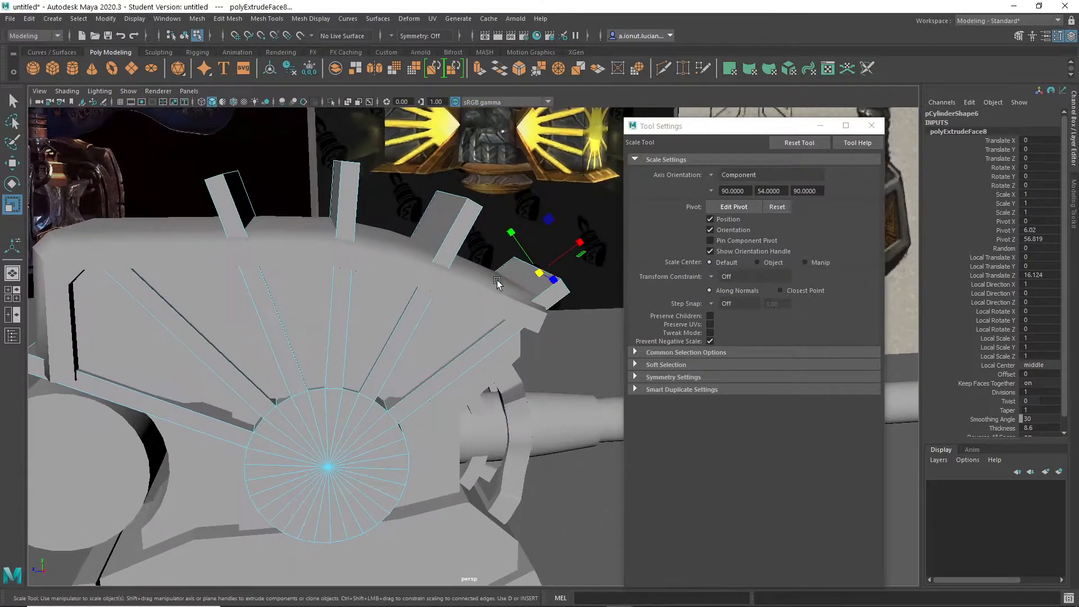
pyautogui.moveTo(510, 235); pyautogui.dragTo(400, 159)
pyautogui.keyDown('alt'); pyautogui.moveTo(404, 197); pyautogui.dragTo(470, 291); pyautogui.keyUp('alt')
pyautogui.scroll(-7, 446, 333)
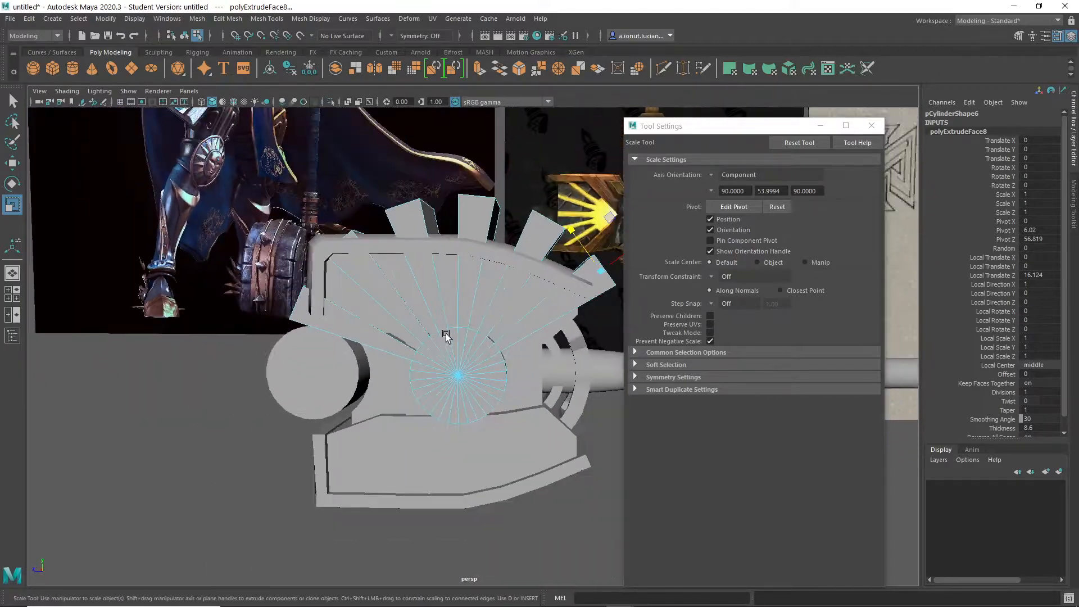
pyautogui.keyDown('alt'); pyautogui.moveTo(455, 364); pyautogui.dragTo(466, 360); pyautogui.keyUp('alt')
pyautogui.scroll(8, 466, 360)
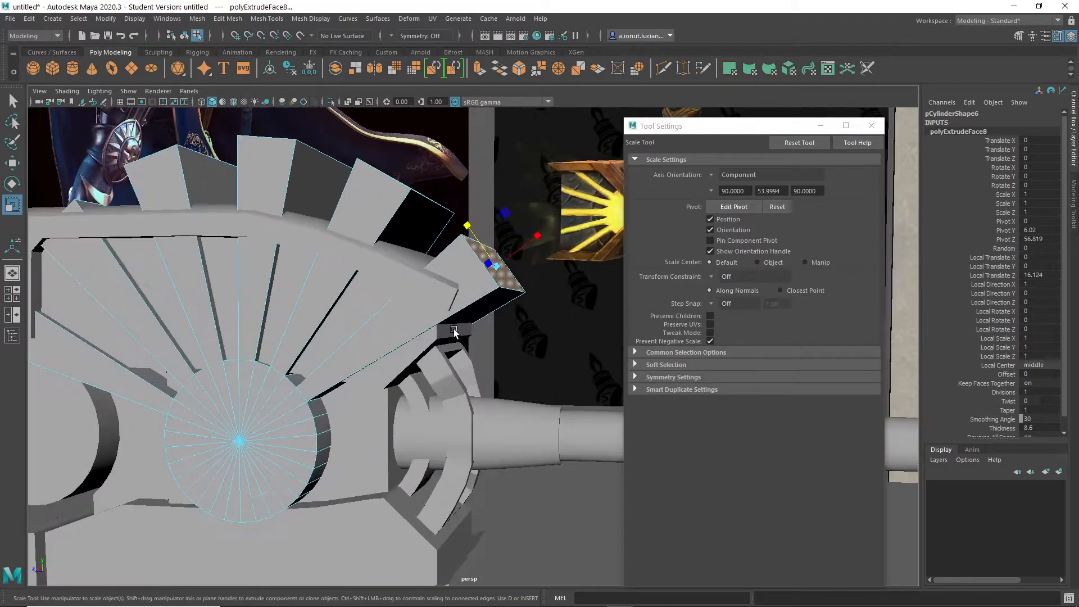
pyautogui.keyDown('alt'); pyautogui.moveTo(525, 318); pyautogui.dragTo(578, 259, button='middle'); pyautogui.keyUp('alt')
pyautogui.moveTo(439, 287); pyautogui.dragTo(471, 271, button='right')
# - Scale the whole spoke cylinder down uniformly to 8.856 in X and Z and 10.83 in Y
pyautogui.moveTo(412, 381); pyautogui.dragTo(409, 381)
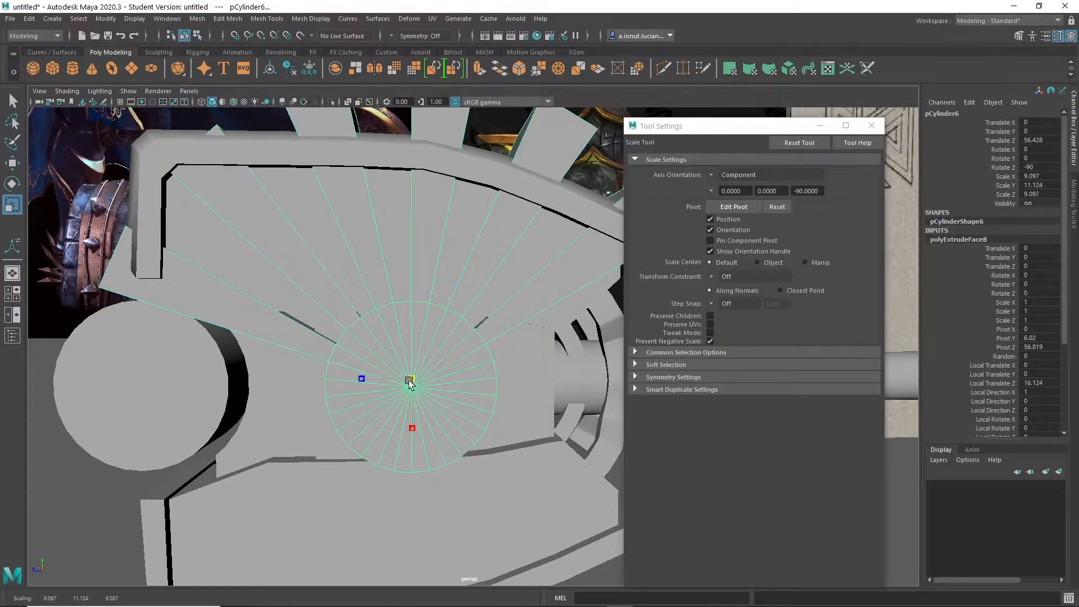
pyautogui.keyDown('alt'); pyautogui.moveTo(398, 386); pyautogui.dragTo(625, 289, button='middle'); pyautogui.keyUp('alt')
pyautogui.moveTo(430, 178)
pyautogui.keyDown('alt'); pyautogui.mouseDown(button='middle')
pyautogui.moveTo(445, 191)
pyautogui.moveTo(435, 194)
pyautogui.mouseUp(button='middle'); pyautogui.keyUp('alt')
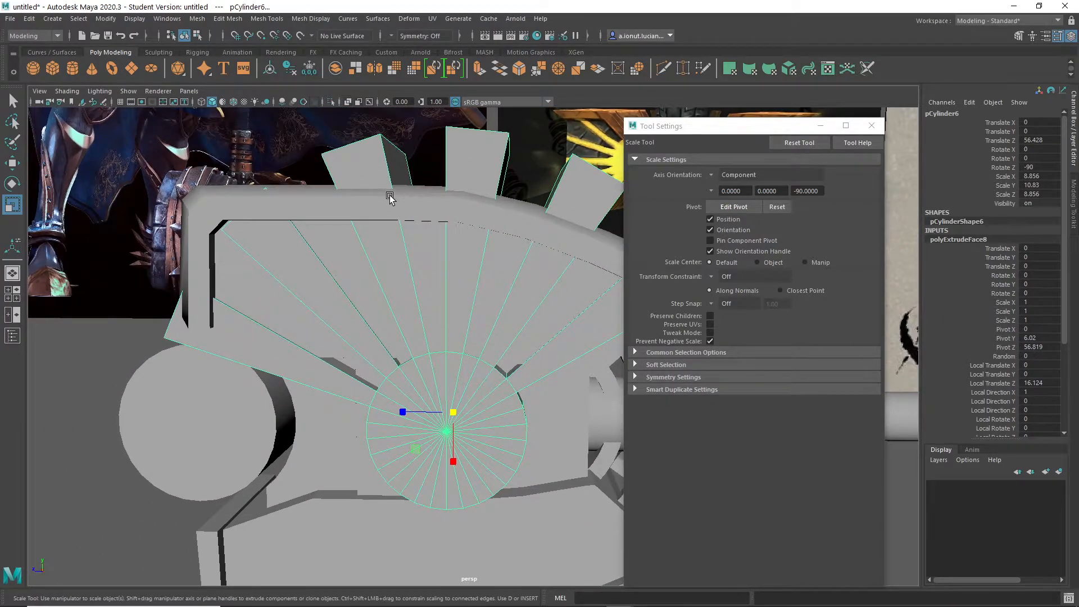
# - Slice horizontally across the spokes along the head cap's upper edge with Multi-Cut in the side view, and undo the second slice
pyautogui.keyDown('alt'); pyautogui.moveTo(372, 190); pyautogui.dragTo(397, 192); pyautogui.keyUp('alt')
pyautogui.keyDown('shift'); pyautogui.moveTo(397, 193); pyautogui.dragTo(360, 175, button='right'); pyautogui.keyUp('shift')
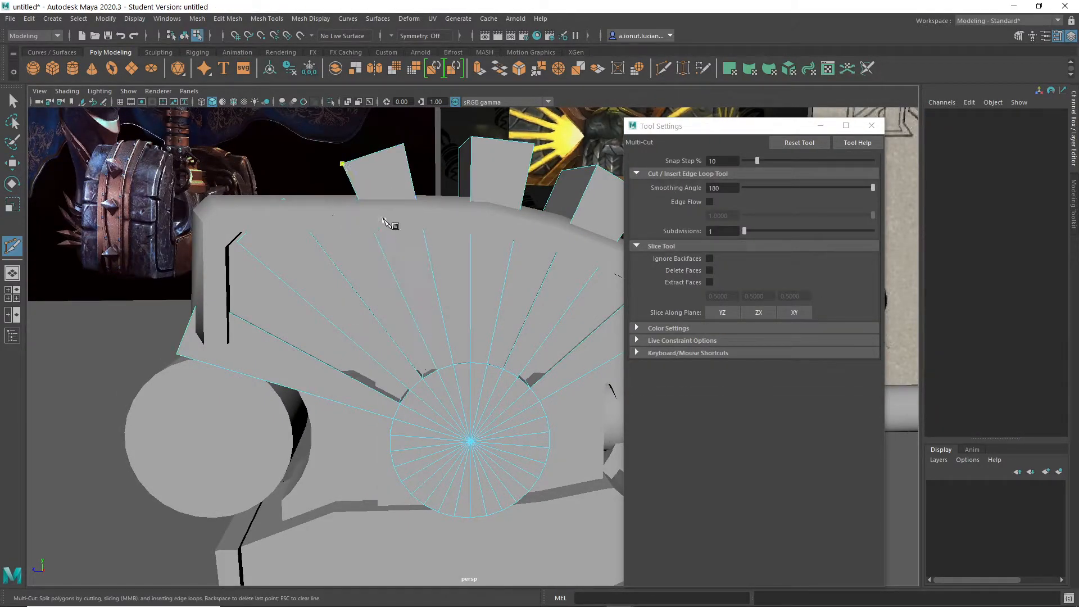
pyautogui.press('space')
pyautogui.press('space')
pyautogui.click(870, 124)
pyautogui.scroll(8, 396, 373)
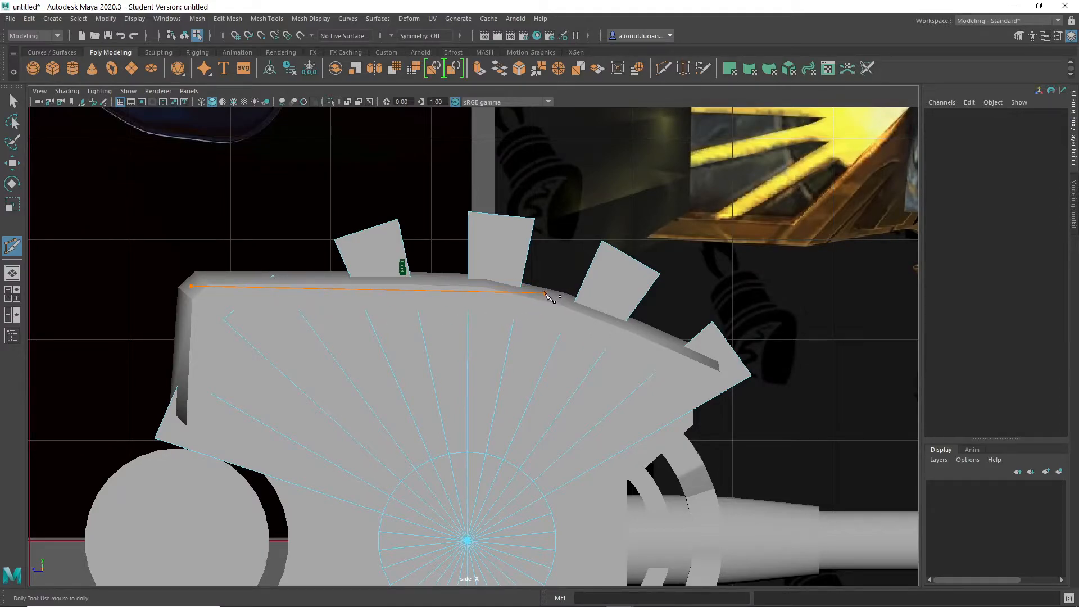
pyautogui.press('Return')
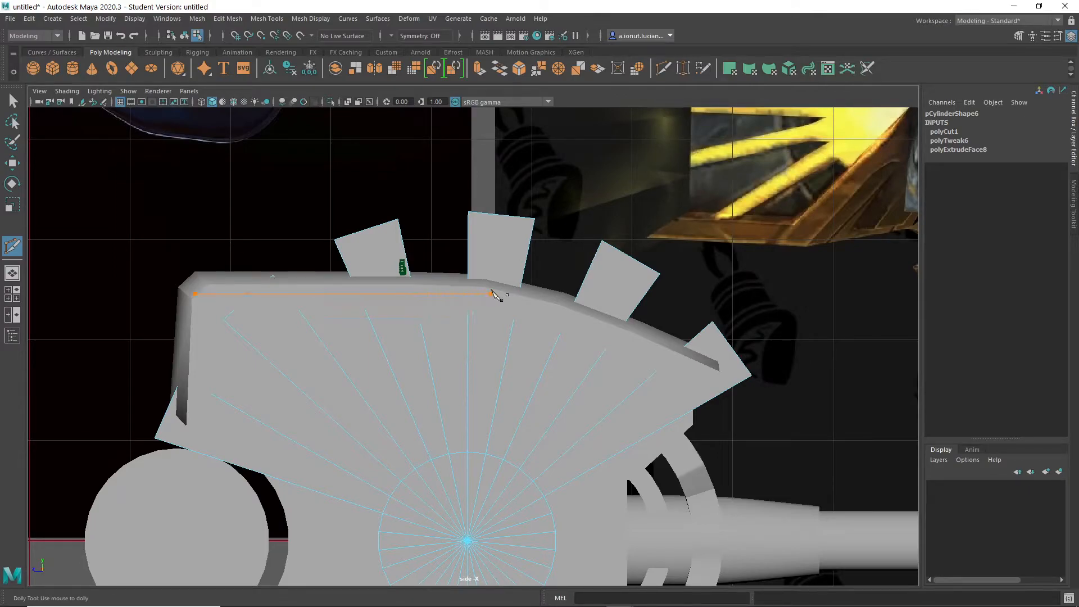
pyautogui.press('4')
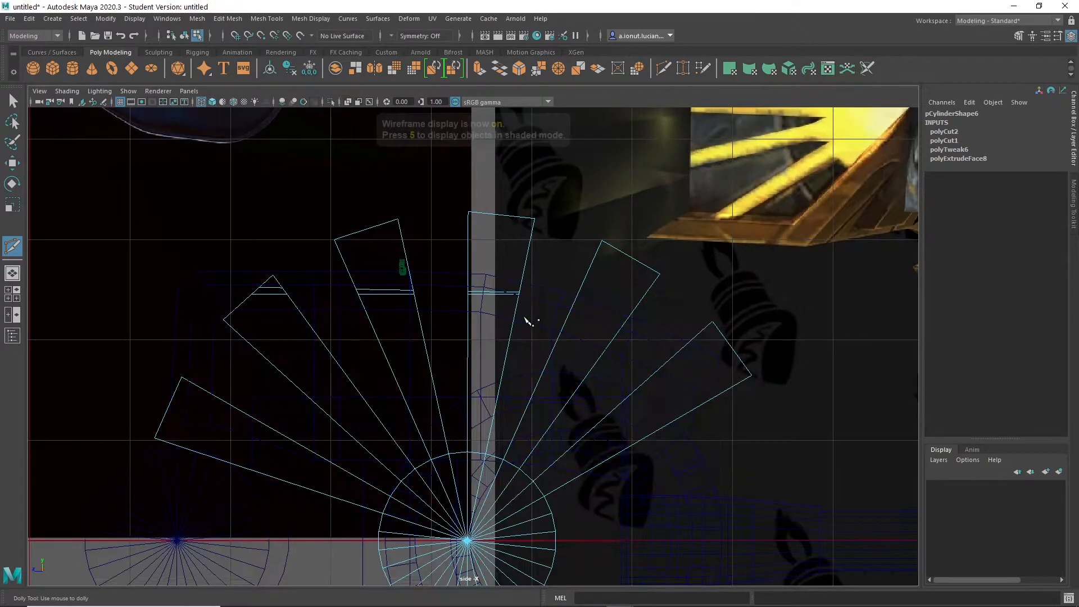
pyautogui.scroll(2, 453, 303)
pyautogui.hotkey('ctrl', 'z')
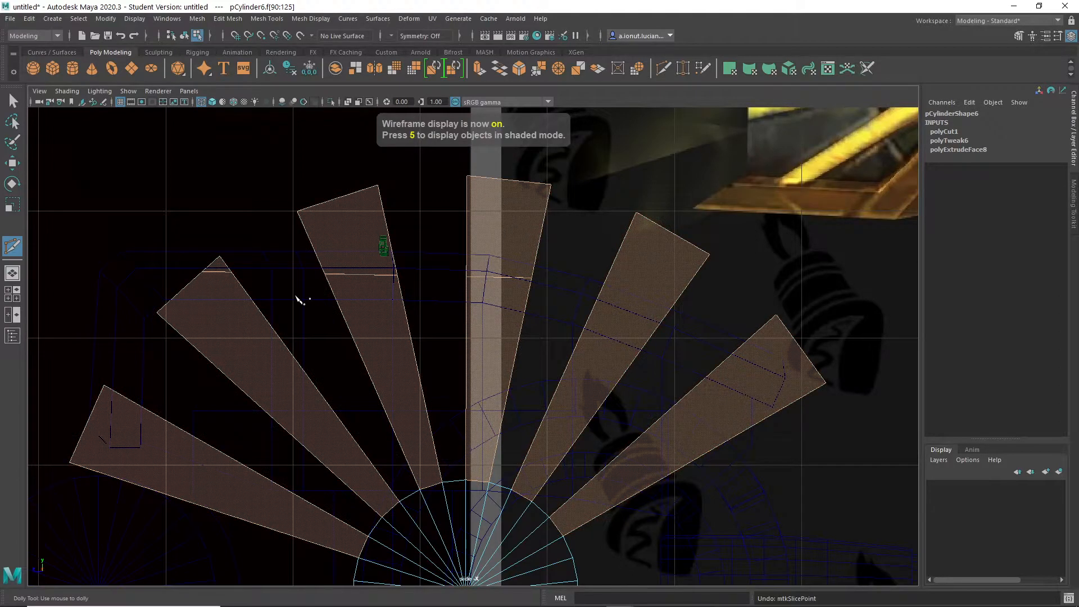
# - Select the faces above the slice on the two cut spokes nearest the hammer's front and delete them
pyautogui.press('5')
pyautogui.press('4')
pyautogui.press('5')
pyautogui.press('4')
pyautogui.press('5')
pyautogui.press('4')
pyautogui.press('q')
pyautogui.rightClick(337, 225)
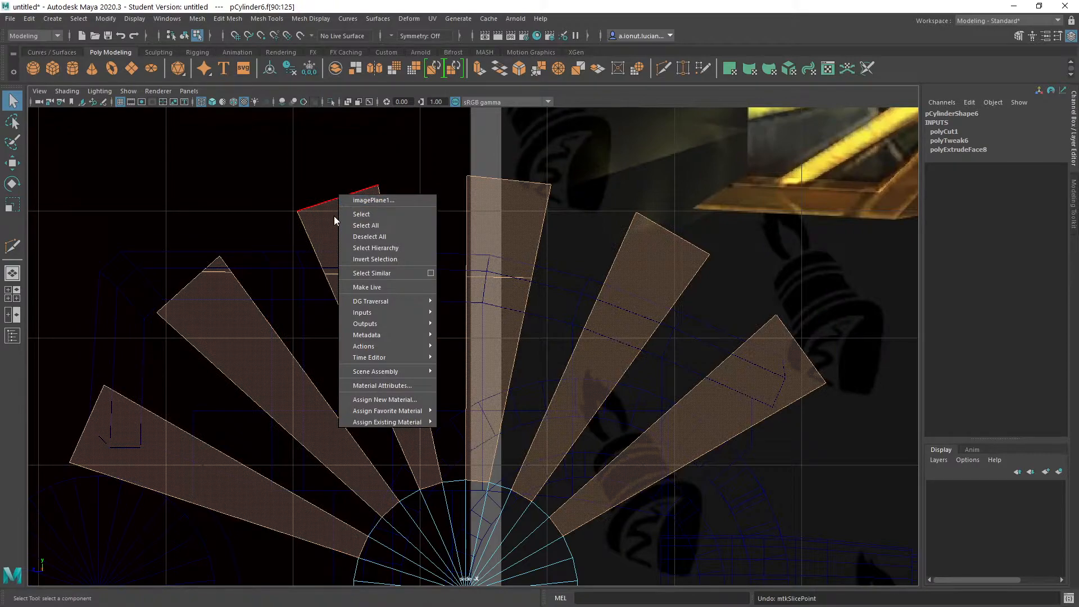
pyautogui.rightClick(325, 216)
pyautogui.moveTo(350, 363); pyautogui.dragTo(325, 244, button='right')
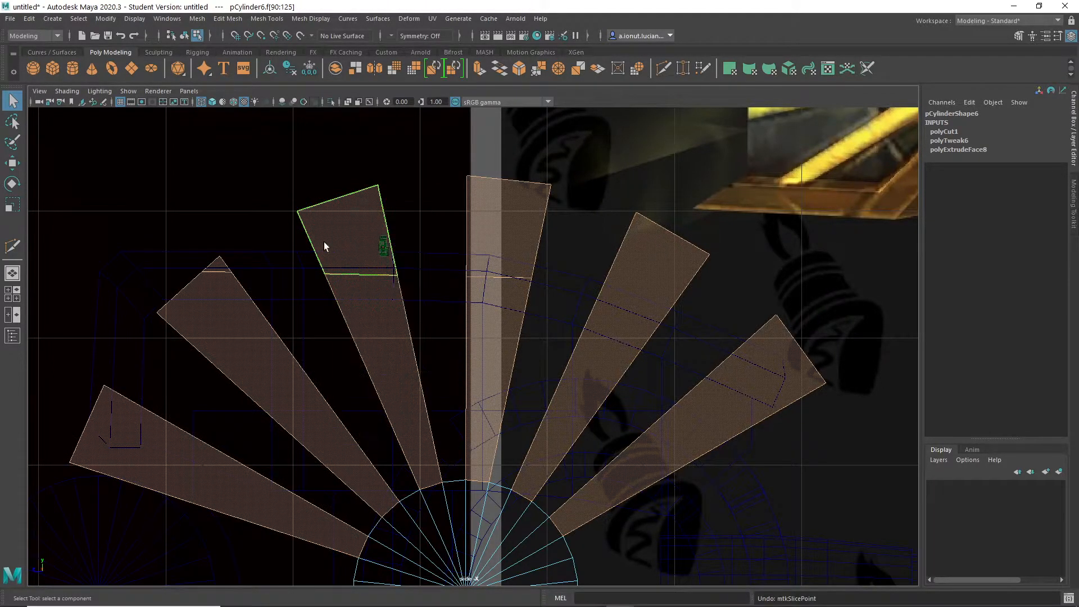
pyautogui.click(386, 253)
pyautogui.moveTo(329, 227); pyautogui.dragTo(403, 265)
pyautogui.press('Delete')
pyautogui.press('F9')
pyautogui.moveTo(397, 129); pyautogui.dragTo(570, 263)
pyautogui.rightClick(477, 222)
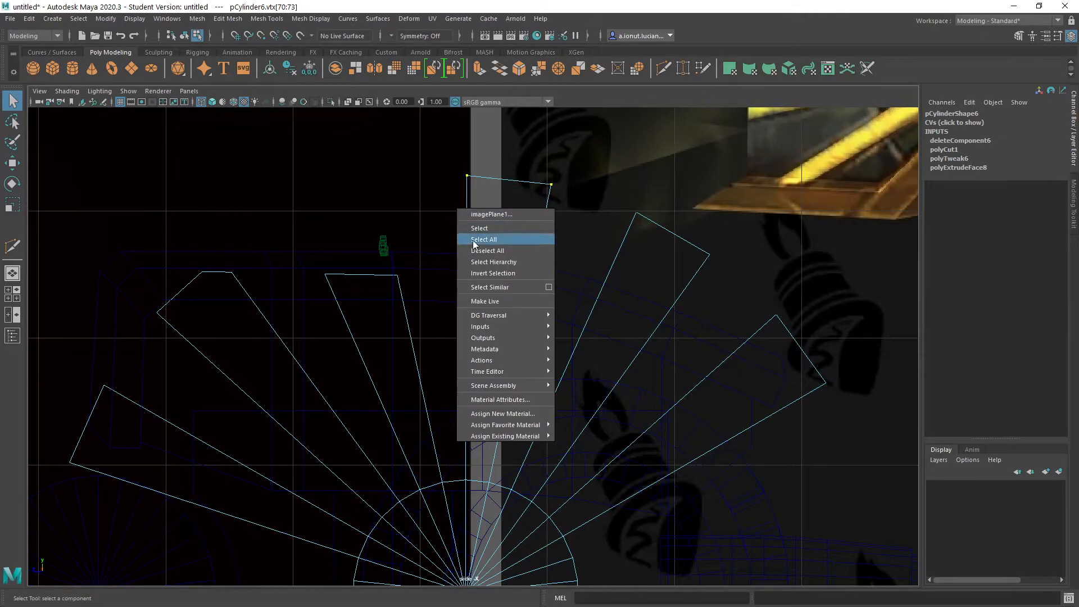
pyautogui.rightClick(500, 178)
pyautogui.click(504, 180)
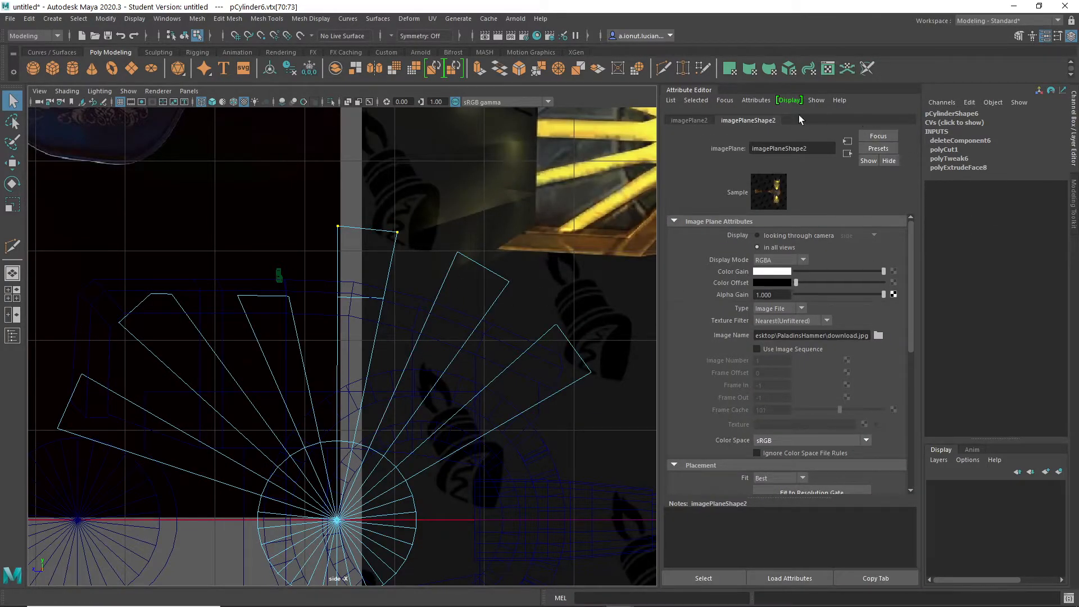
pyautogui.click(484, 288)
# - In the perspective view, select the middle spoke's faces above the slice and delete them
pyautogui.press('space')
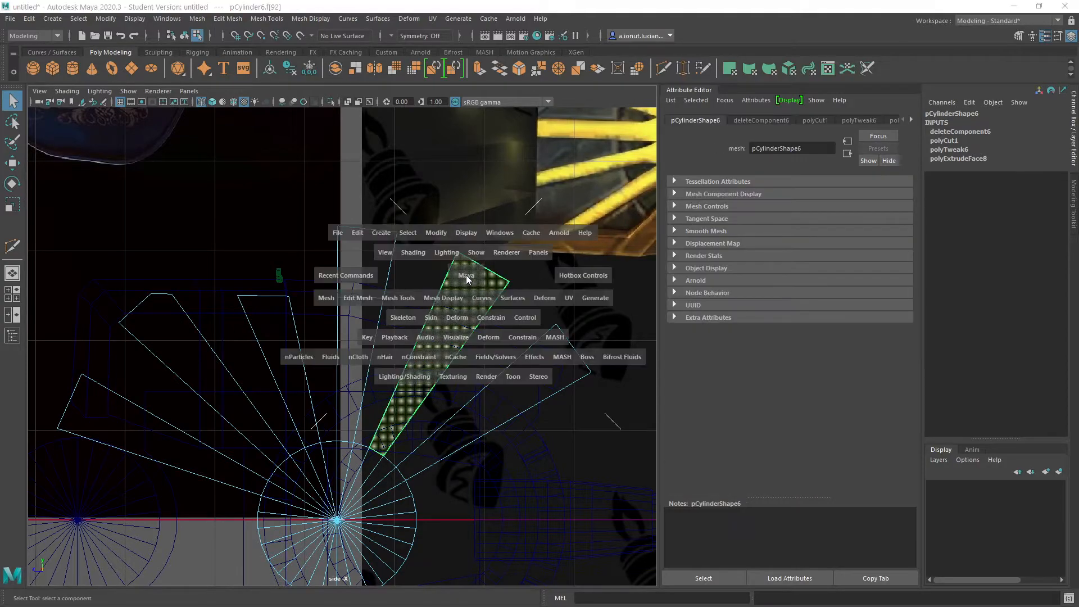
pyautogui.press('space')
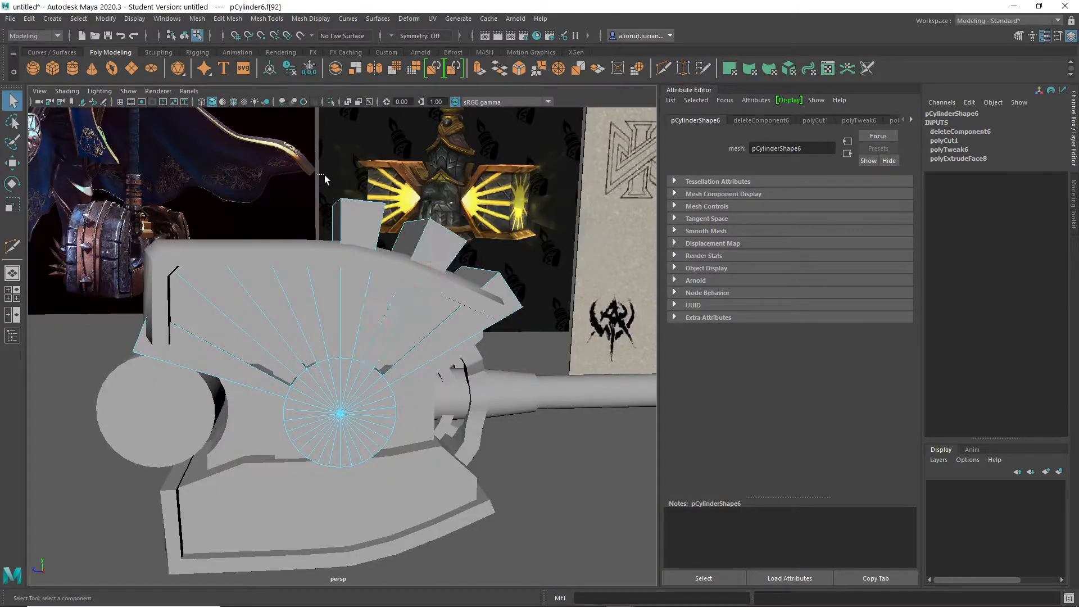
pyautogui.keyDown('alt'); pyautogui.moveTo(384, 231); pyautogui.dragTo(347, 236); pyautogui.keyUp('alt')
pyautogui.rightClick(345, 234)
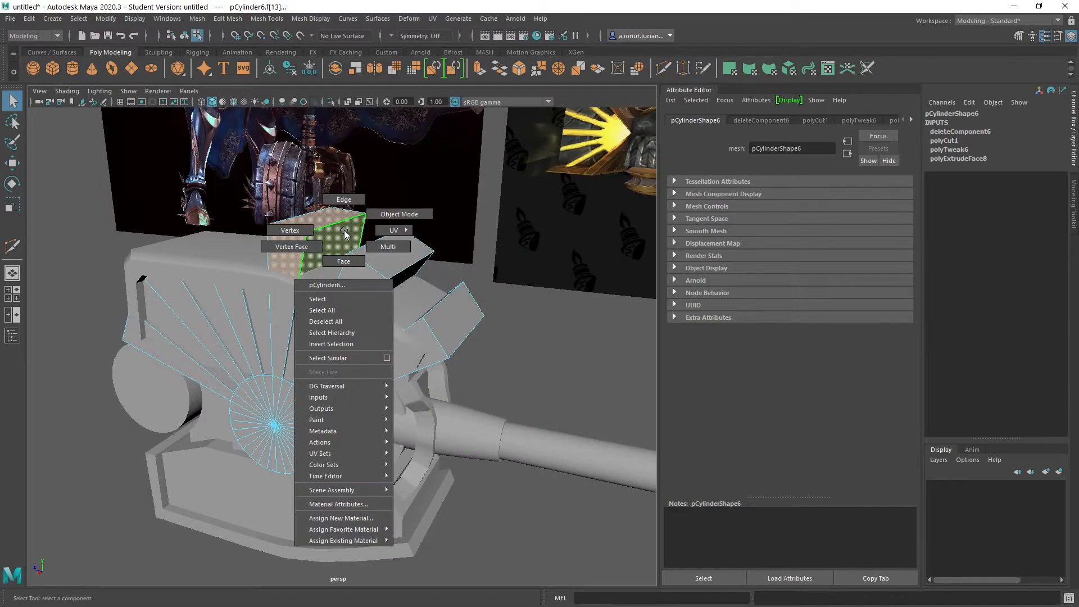
pyautogui.moveTo(406, 246); pyautogui.dragTo(348, 263, button='right')
pyautogui.keyDown('alt'); pyautogui.moveTo(321, 254); pyautogui.dragTo(305, 193); pyautogui.keyUp('alt')
pyautogui.moveTo(377, 231); pyautogui.dragTo(377, 231)
pyautogui.keyDown('alt'); pyautogui.moveTo(378, 231); pyautogui.dragTo(475, 239); pyautogui.keyUp('alt')
pyautogui.press('Delete')
pyautogui.moveTo(472, 241); pyautogui.dragTo(493, 222, button='right')
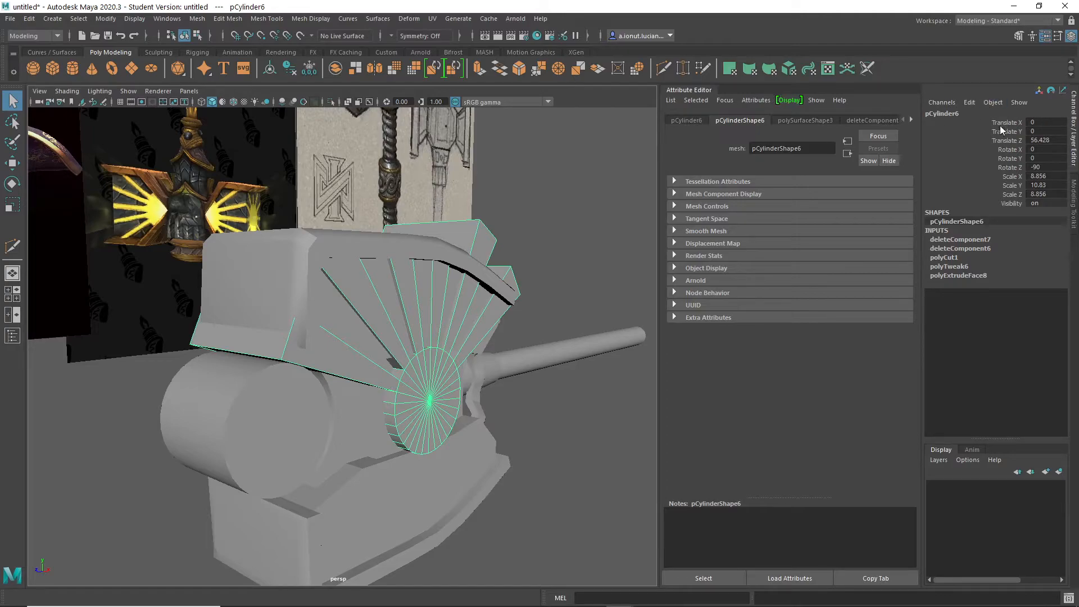
# - Dock the Attribute Editor as a tab alongside the Channel Box and Modeling Toolkit
pyautogui.moveTo(686, 97); pyautogui.dragTo(1070, 259)
pyautogui.keyDown('alt'); pyautogui.moveTo(570, 349); pyautogui.dragTo(500, 351); pyautogui.keyUp('alt')
pyautogui.keyDown('alt'); pyautogui.moveTo(356, 338); pyautogui.dragTo(405, 321, button='middle'); pyautogui.keyUp('alt')
pyautogui.keyDown('alt'); pyautogui.moveTo(406, 320); pyautogui.dragTo(632, 458); pyautogui.keyUp('alt')
# - Examine the trimmed spoke fan and hammer head from several angles with the spoke cylinder selected
pyautogui.press('r')
pyautogui.click(677, 489)
pyautogui.keyDown('alt'); pyautogui.moveTo(677, 489); pyautogui.dragTo(520, 450, button='right'); pyautogui.keyUp('alt')
pyautogui.moveTo(521, 450)
pyautogui.keyDown('alt'); pyautogui.mouseDown()
pyautogui.moveTo(446, 436)
pyautogui.moveTo(580, 450)
pyautogui.moveTo(513, 456)
pyautogui.mouseUp(); pyautogui.keyUp('alt')
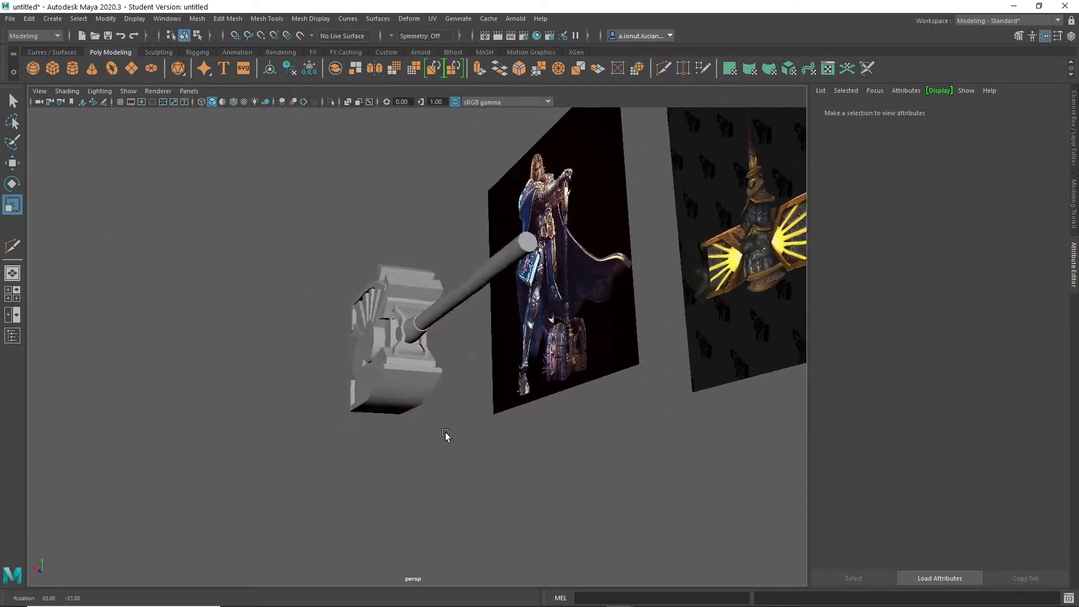
pyautogui.scroll(5, 513, 457)
pyautogui.click(470, 360)
pyautogui.scroll(3, 470, 361)
pyautogui.keyDown('alt'); pyautogui.moveTo(470, 361); pyautogui.dragTo(565, 363); pyautogui.keyUp('alt')
pyautogui.keyDown('alt'); pyautogui.moveTo(727, 429); pyautogui.dragTo(680, 422); pyautogui.keyUp('alt')
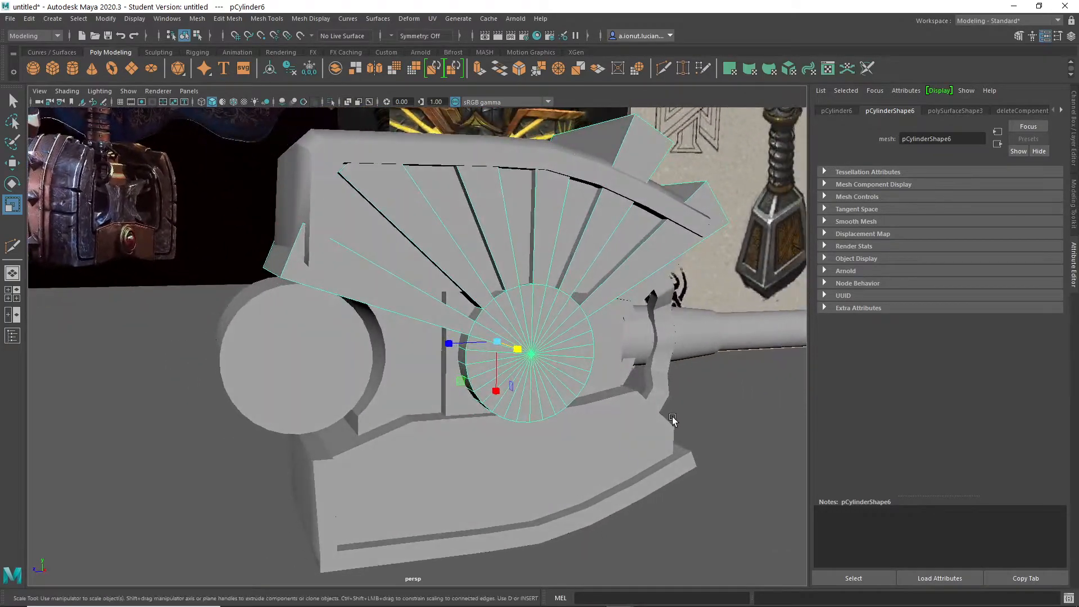
# - Select the spoke cylinder's circular end faces and extrude them with Local Scale 0.583 and Local Translate Z 1.346
pyautogui.scroll(5, 633, 416)
pyautogui.press('q')
pyautogui.keyDown('alt'); pyautogui.moveTo(641, 356); pyautogui.dragTo(489, 318, button='middle'); pyautogui.keyUp('alt')
pyautogui.keyDown('shift'); pyautogui.moveTo(494, 276); pyautogui.dragTo(490, 318, button='right'); pyautogui.keyUp('shift')
pyautogui.keyDown('alt'); pyautogui.moveTo(540, 335); pyautogui.dragTo(543, 359); pyautogui.keyUp('alt')
pyautogui.moveTo(424, 346); pyautogui.dragTo(397, 332)
pyautogui.moveTo(634, 285); pyautogui.dragTo(641, 374, button='right')
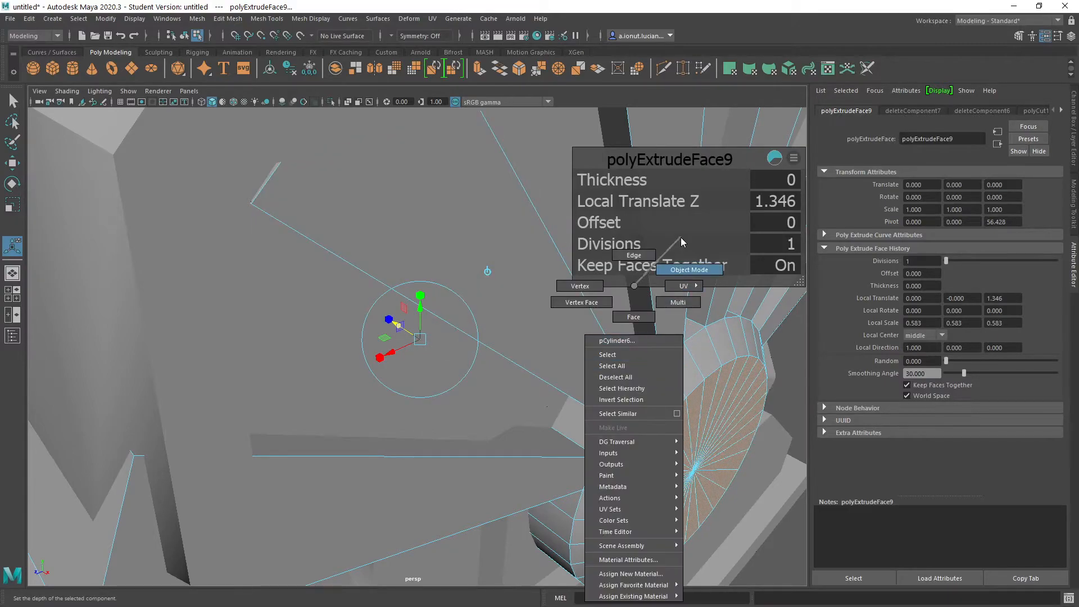
# - Try to slice across the outer ends of the two handle-side spokes in the perspective view
pyautogui.moveTo(680, 237); pyautogui.dragTo(686, 270, button='right')
pyautogui.scroll(-5, 656, 403)
pyautogui.click(712, 426)
pyautogui.keyDown('alt'); pyautogui.moveTo(691, 429); pyautogui.dragTo(595, 415); pyautogui.keyUp('alt')
pyautogui.scroll(5, 473, 396)
pyautogui.click(477, 351)
pyautogui.moveTo(476, 350)
pyautogui.keyDown('alt'); pyautogui.mouseDown()
pyautogui.moveTo(392, 356)
pyautogui.moveTo(399, 368)
pyautogui.moveTo(456, 353)
pyautogui.mouseUp(); pyautogui.keyUp('alt')
pyautogui.keyDown('alt'); pyautogui.moveTo(497, 232); pyautogui.dragTo(481, 264, button='middle'); pyautogui.keyUp('alt')
pyautogui.keyDown('shift'); pyautogui.moveTo(501, 188); pyautogui.dragTo(442, 178, button='right'); pyautogui.keyUp('shift')
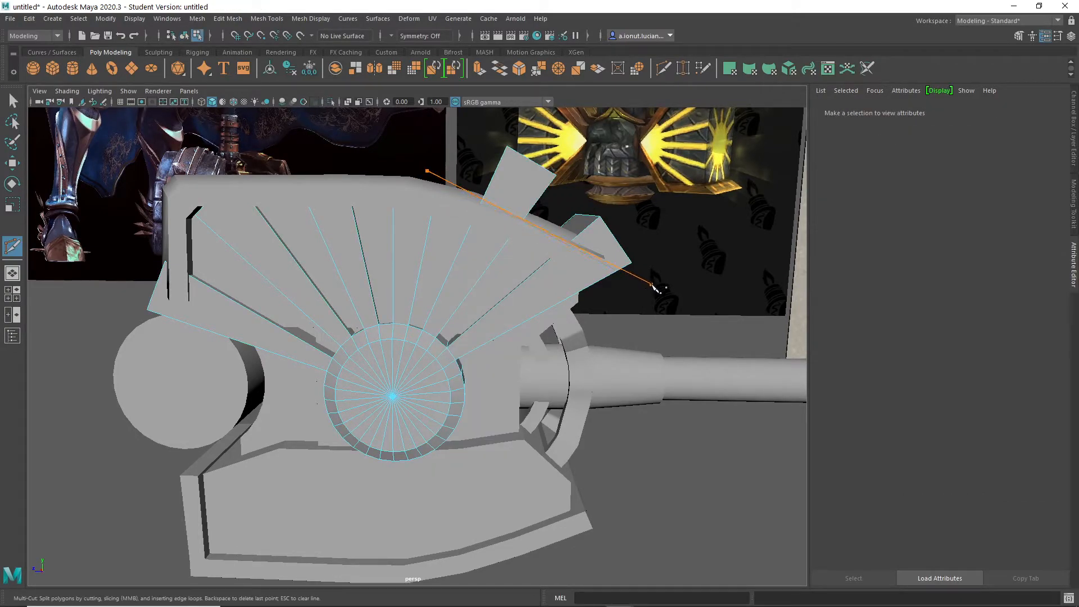
# - In the side view, slice across the two handle-side spokes along the slope of the head's outer shell
pyautogui.press('space')
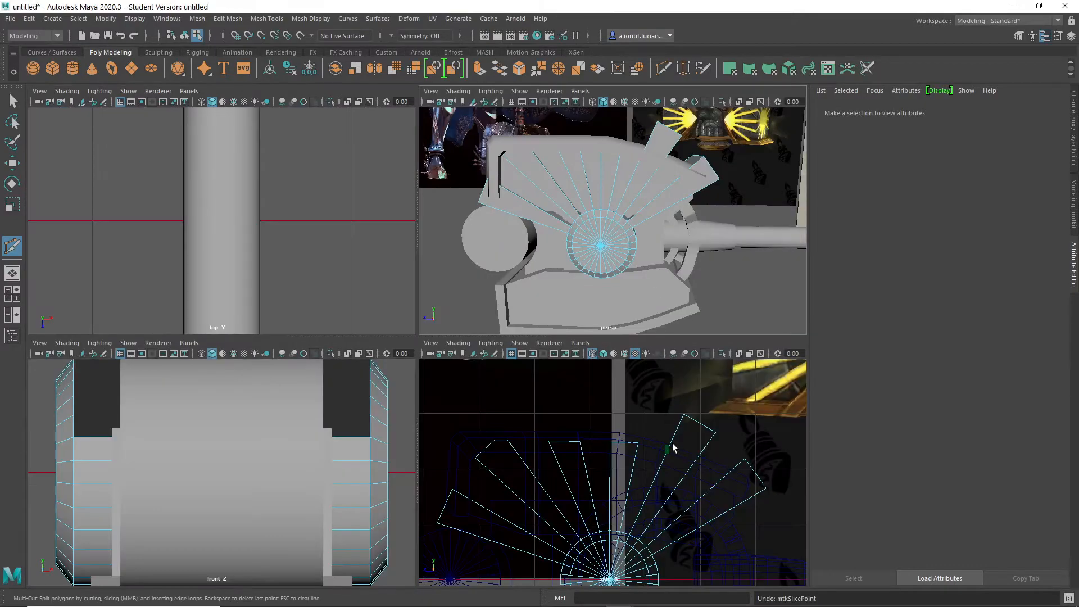
pyautogui.press('space')
pyautogui.keyDown('alt'); pyautogui.moveTo(614, 415); pyautogui.dragTo(414, 322, button='middle'); pyautogui.keyUp('alt')
pyautogui.moveTo(395, 285)
pyautogui.keyDown('shift'); pyautogui.mouseDown(button='right')
pyautogui.moveTo(337, 279)
pyautogui.moveTo(399, 289)
pyautogui.mouseUp(button='right'); pyautogui.keyUp('shift')
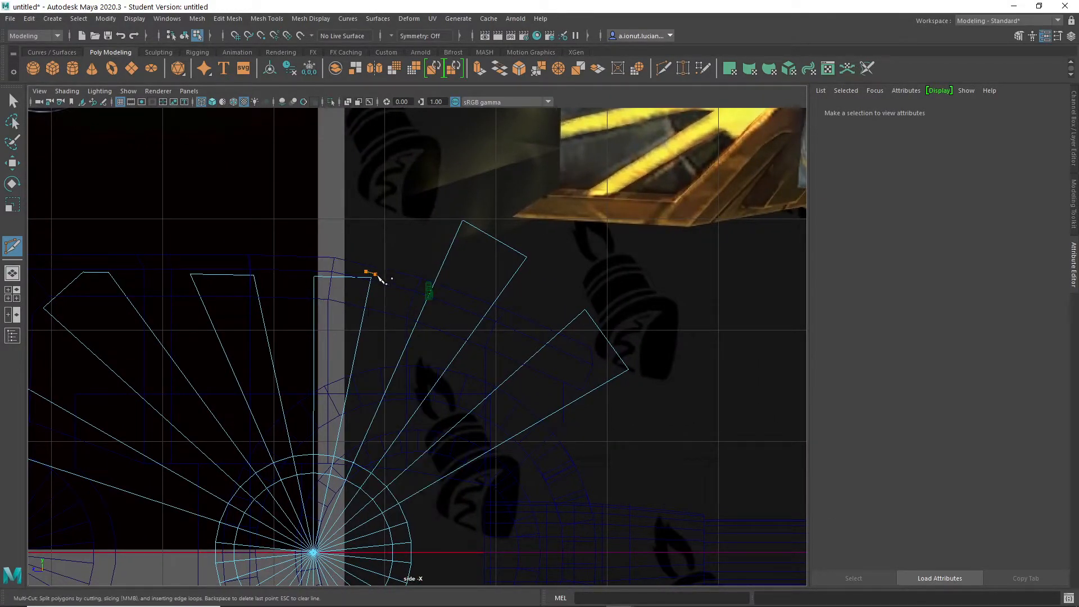
# - Select the end faces of the two handle-side spokes beyond the slice and delete them
pyautogui.moveTo(489, 251)
pyautogui.mouseDown(button='right')
pyautogui.moveTo(493, 279)
pyautogui.moveTo(477, 253)
pyautogui.mouseUp(button='right')
pyautogui.press('q')
pyautogui.rightClick(470, 224)
pyautogui.click(466, 253)
pyautogui.click(520, 260)
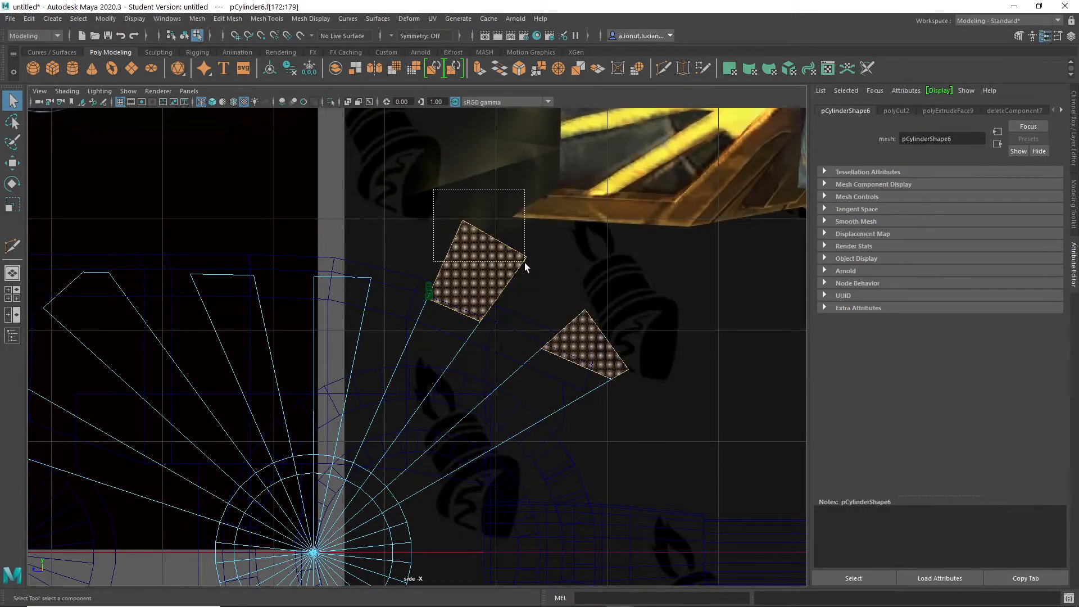
pyautogui.keyDown('shift'); pyautogui.click(590, 344); pyautogui.keyUp('shift')
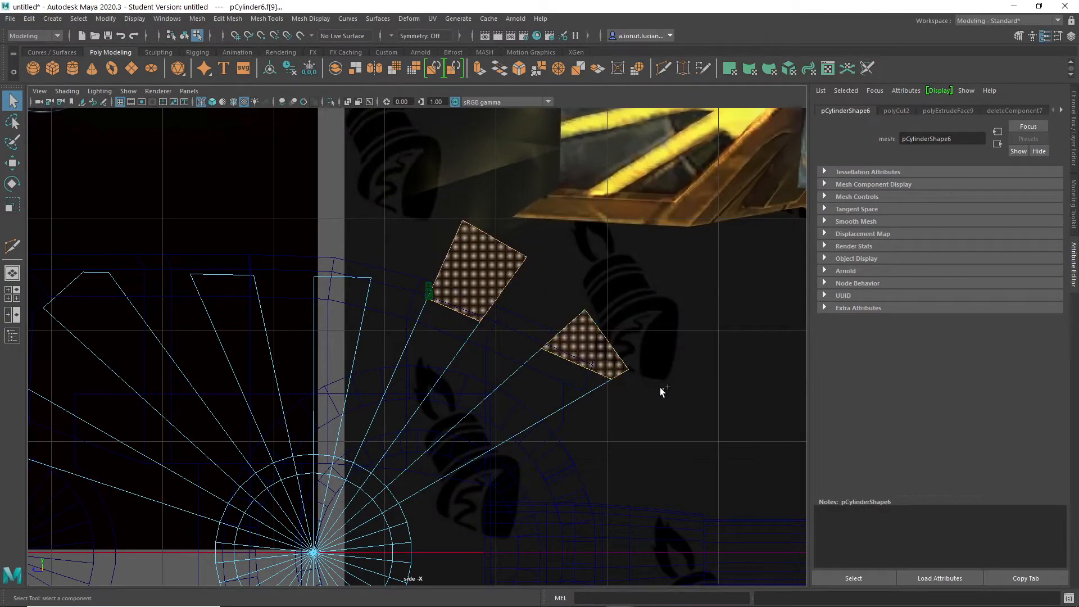
pyautogui.click(622, 349)
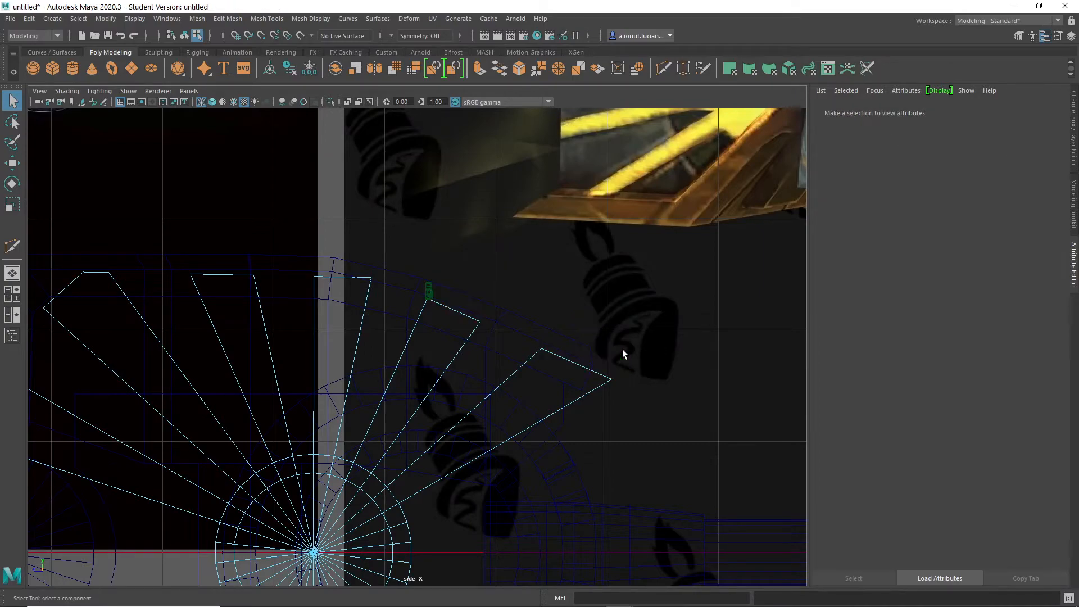
# - Slice off the outer corner of the spoke nearest the handle and delete the faces beyond the cut
pyautogui.keyDown('alt'); pyautogui.moveTo(429, 323); pyautogui.dragTo(611, 356, button='middle'); pyautogui.keyUp('alt')
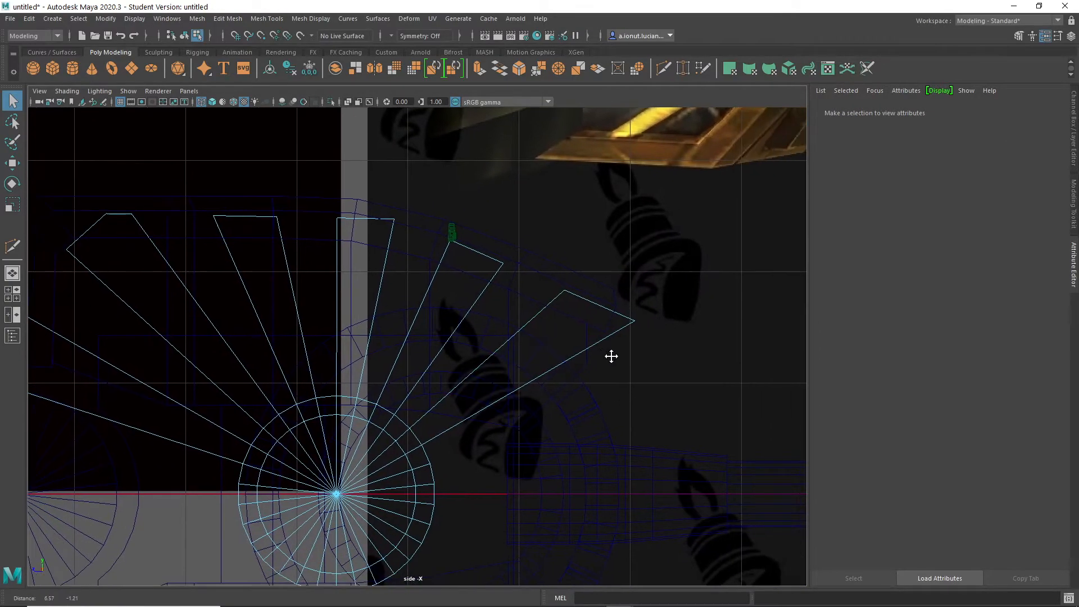
pyautogui.moveTo(601, 333)
pyautogui.keyDown('shift'); pyautogui.mouseDown(button='right')
pyautogui.moveTo(561, 333)
pyautogui.moveTo(609, 331)
pyautogui.mouseUp(button='right'); pyautogui.keyUp('shift')
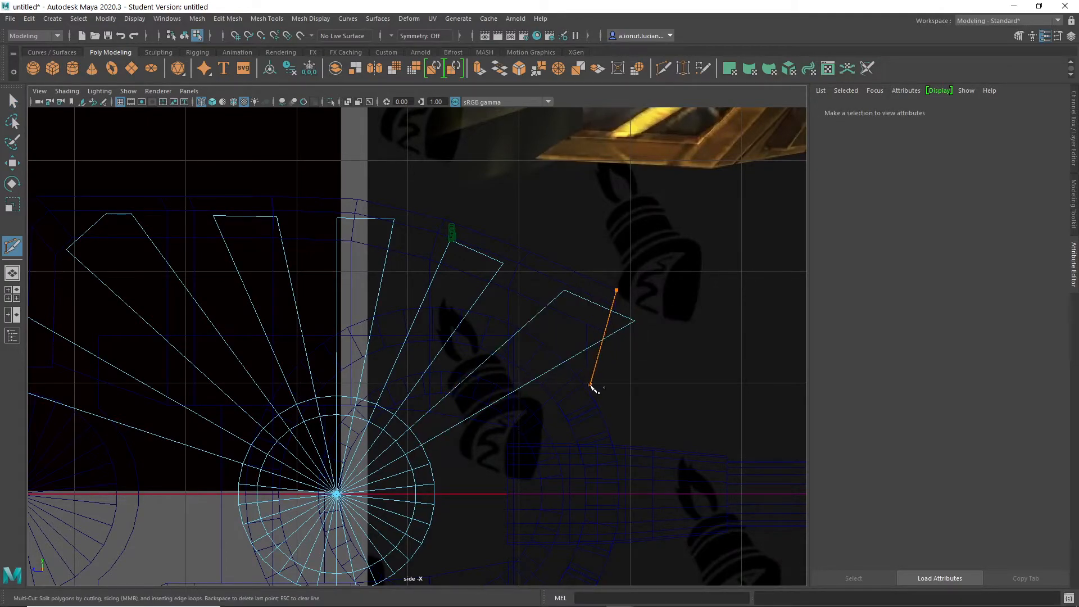
pyautogui.press('q')
pyautogui.moveTo(620, 319); pyautogui.dragTo(621, 322, button='right')
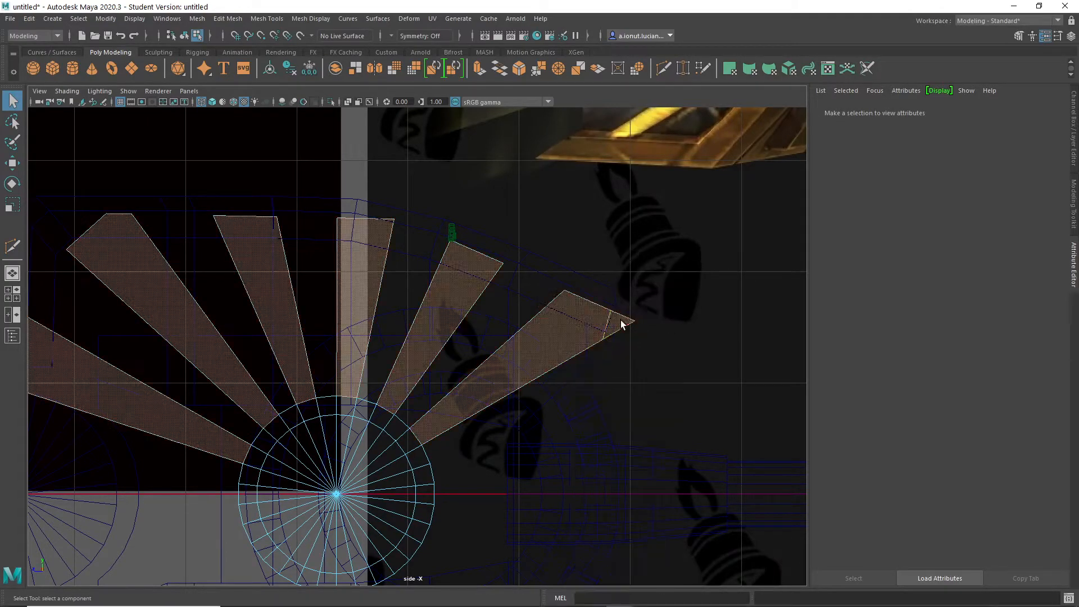
pyautogui.click(657, 343)
# - Return to the perspective view in object mode and examine how the trimmed spokes fit inside the head from several angles
pyautogui.press('space')
pyautogui.press('space')
pyautogui.moveTo(593, 289); pyautogui.dragTo(615, 269, button='right')
pyautogui.keyDown('alt'); pyautogui.moveTo(614, 270); pyautogui.dragTo(555, 272); pyautogui.keyUp('alt')
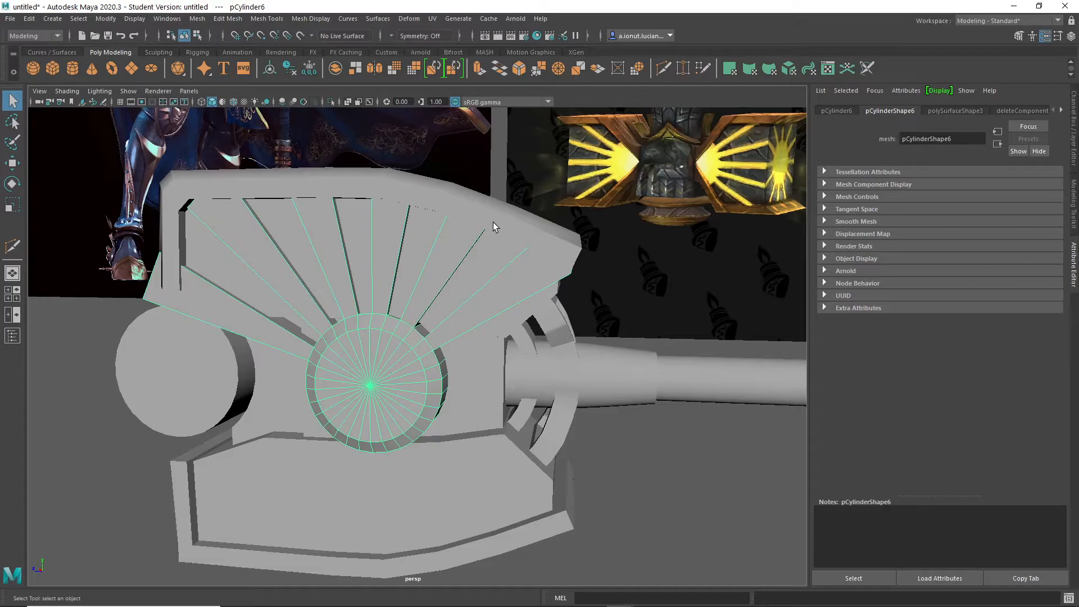
pyautogui.keyDown('alt'); pyautogui.moveTo(510, 301); pyautogui.dragTo(493, 281); pyautogui.keyUp('alt')
pyautogui.keyDown('alt'); pyautogui.moveTo(378, 430); pyautogui.dragTo(485, 403, button='middle'); pyautogui.keyUp('alt')
pyautogui.scroll(-3, 504, 366)
pyautogui.click(249, 494)
pyautogui.keyDown('alt'); pyautogui.moveTo(250, 498); pyautogui.dragTo(447, 439); pyautogui.keyUp('alt')
pyautogui.scroll(3, 534, 337)
pyautogui.click(533, 337)
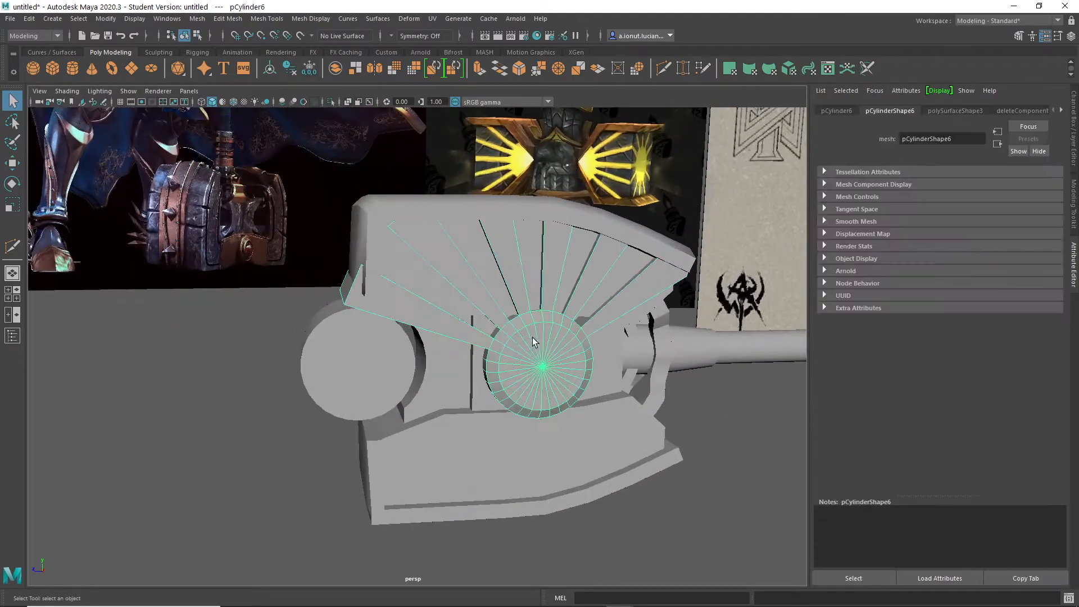
pyautogui.keyDown('alt'); pyautogui.moveTo(536, 348); pyautogui.dragTo(426, 383, button='middle'); pyautogui.keyUp('alt')
pyautogui.moveTo(426, 383)
pyautogui.keyDown('alt'); pyautogui.mouseDown()
pyautogui.moveTo(402, 382)
pyautogui.moveTo(412, 379)
pyautogui.mouseUp(); pyautogui.keyUp('alt')
# - Mirror the spoke cylinder across the world Y axis so the fan is repeated on the lower half of the head
pyautogui.keyDown('shift'); pyautogui.rightClick(413, 347); pyautogui.keyUp('shift')
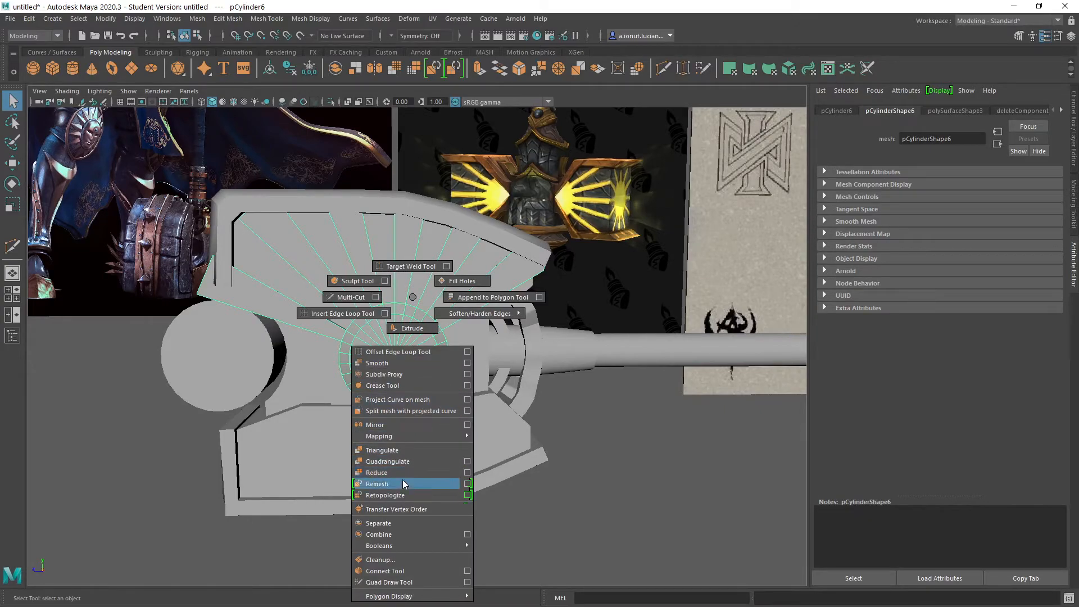
pyautogui.click(396, 427)
pyautogui.click(781, 244)
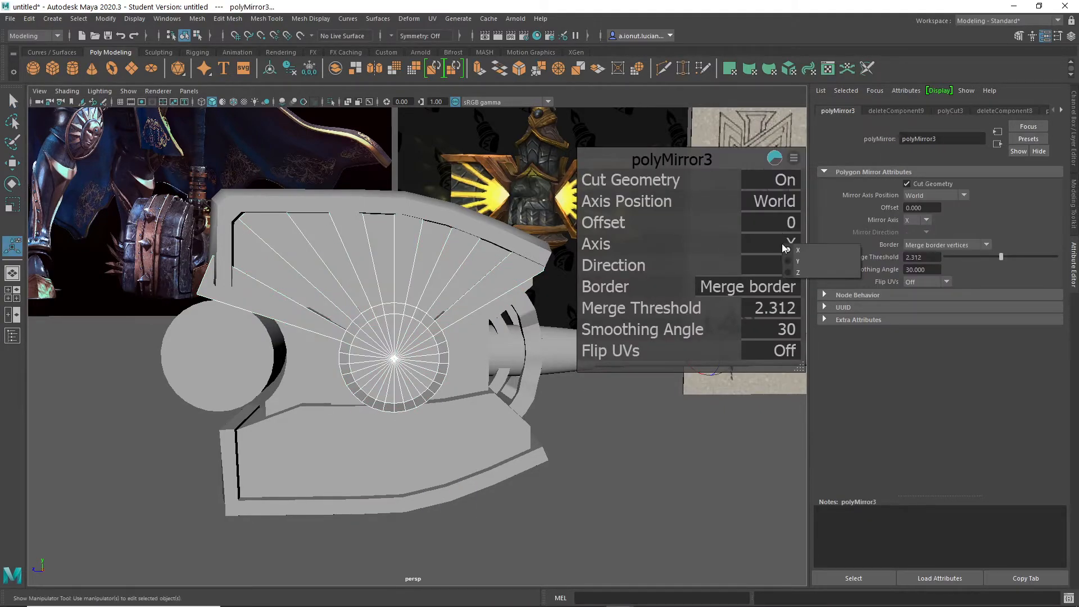
pyautogui.click(808, 262)
pyautogui.keyDown('alt'); pyautogui.moveTo(483, 349); pyautogui.dragTo(462, 368); pyautogui.keyUp('alt')
pyautogui.press('q')
pyautogui.click(528, 511)
pyautogui.keyDown('alt'); pyautogui.moveTo(478, 504); pyautogui.dragTo(307, 470); pyautogui.keyUp('alt')
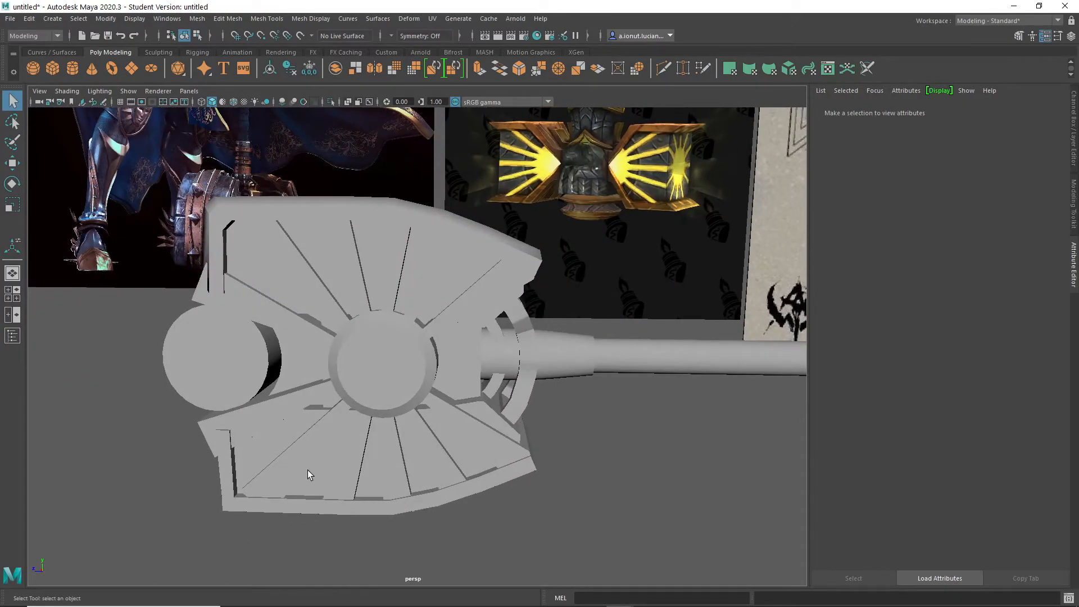
# - Mirror the head's outer shell across the world Y axis
pyautogui.click(279, 432)
pyautogui.keyDown('shift'); pyautogui.moveTo(218, 242); pyautogui.dragTo(191, 358, button='right'); pyautogui.keyUp('shift')
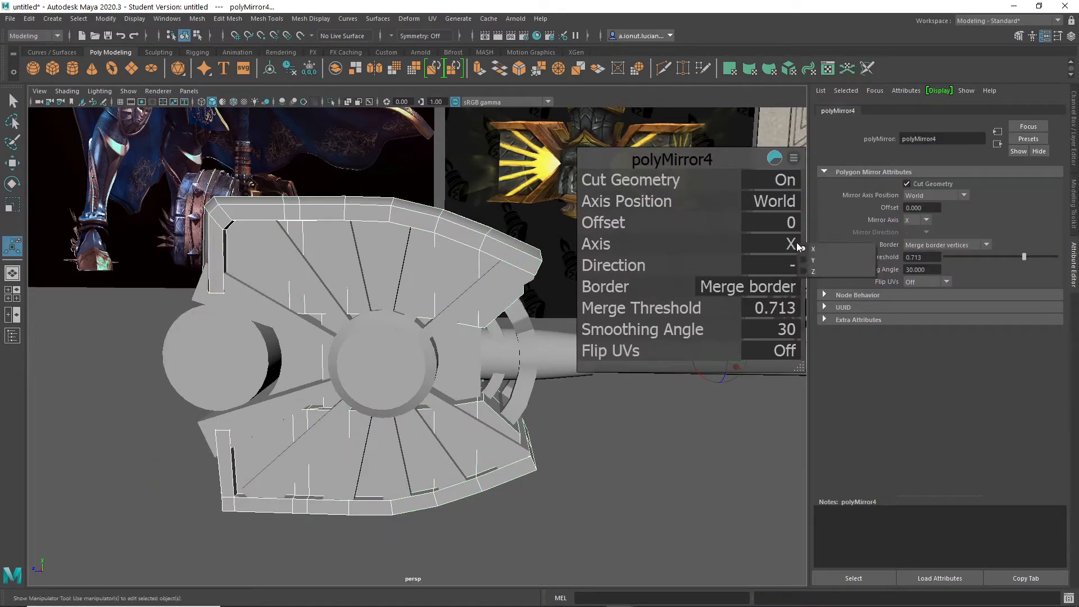
pyautogui.click(807, 262)
pyautogui.keyDown('alt'); pyautogui.moveTo(511, 502); pyautogui.dragTo(563, 474); pyautogui.keyUp('alt')
pyautogui.press('q')
pyautogui.click(653, 522)
# - In the side view, make a vertical slice through the tips of the upper and lower spokes nearest the front cylinder
pyautogui.click(437, 395)
pyautogui.moveTo(436, 395)
pyautogui.keyDown('alt'); pyautogui.mouseDown()
pyautogui.moveTo(483, 388)
pyautogui.moveTo(480, 378)
pyautogui.moveTo(441, 383)
pyautogui.mouseUp(); pyautogui.keyUp('alt')
pyautogui.keyDown('alt'); pyautogui.moveTo(440, 383); pyautogui.dragTo(572, 388, button='middle'); pyautogui.keyUp('alt')
pyautogui.keyDown('alt'); pyautogui.moveTo(404, 347); pyautogui.dragTo(429, 302, button='right'); pyautogui.keyUp('alt')
pyautogui.keyDown('alt'); pyautogui.moveTo(475, 319); pyautogui.dragTo(443, 320); pyautogui.keyUp('alt')
pyautogui.press('space')
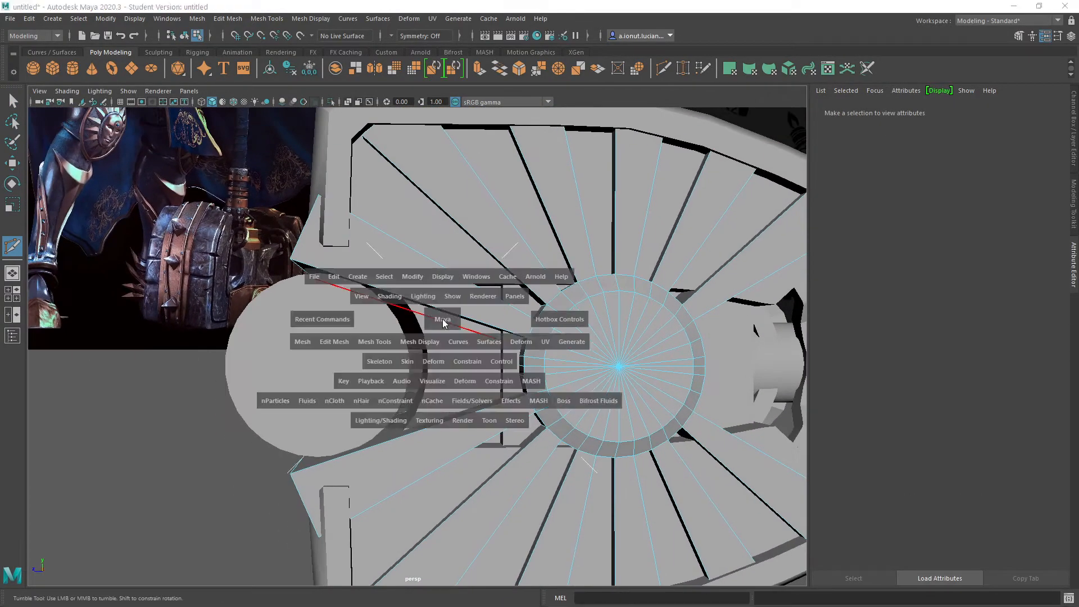
pyautogui.press('space')
pyautogui.keyDown('alt'); pyautogui.moveTo(542, 458); pyautogui.dragTo(404, 280, button='right'); pyautogui.keyUp('alt')
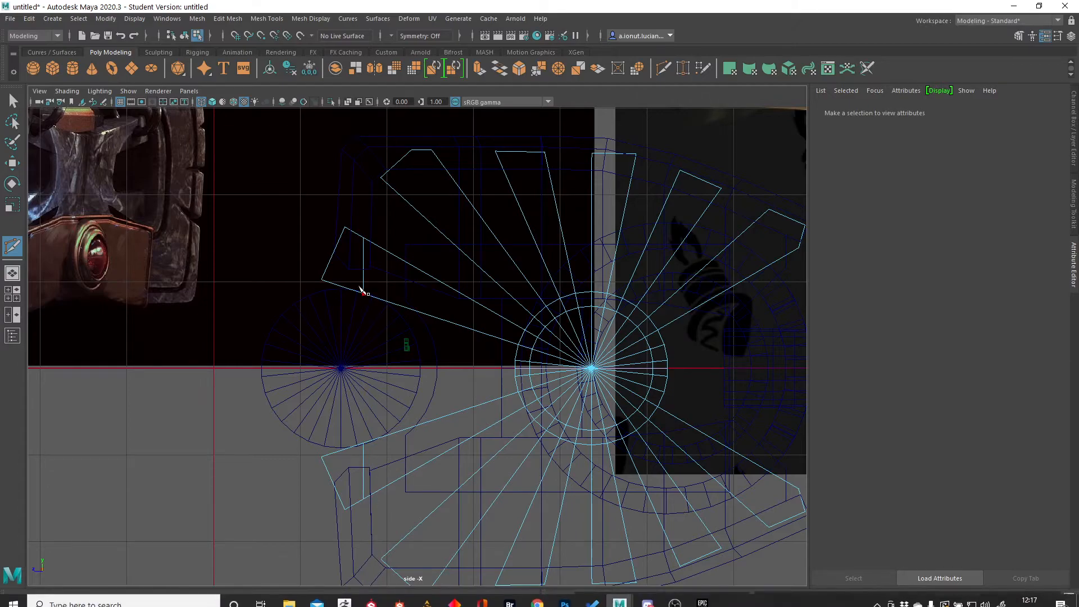
# - Try to delete the sliced tips of the two front spokes with a box selection and undo the attempt
pyautogui.press('q')
pyautogui.moveTo(264, 192); pyautogui.dragTo(350, 538)
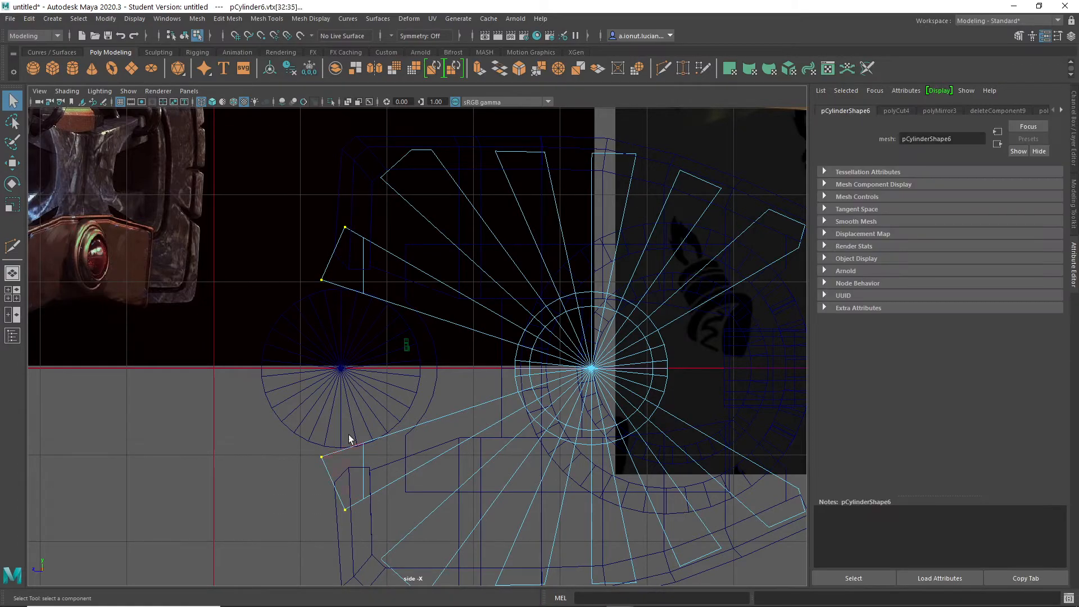
pyautogui.rightClick(346, 247)
pyautogui.moveTo(349, 255); pyautogui.dragTo(345, 276, button='right')
pyautogui.moveTo(284, 195); pyautogui.dragTo(351, 495)
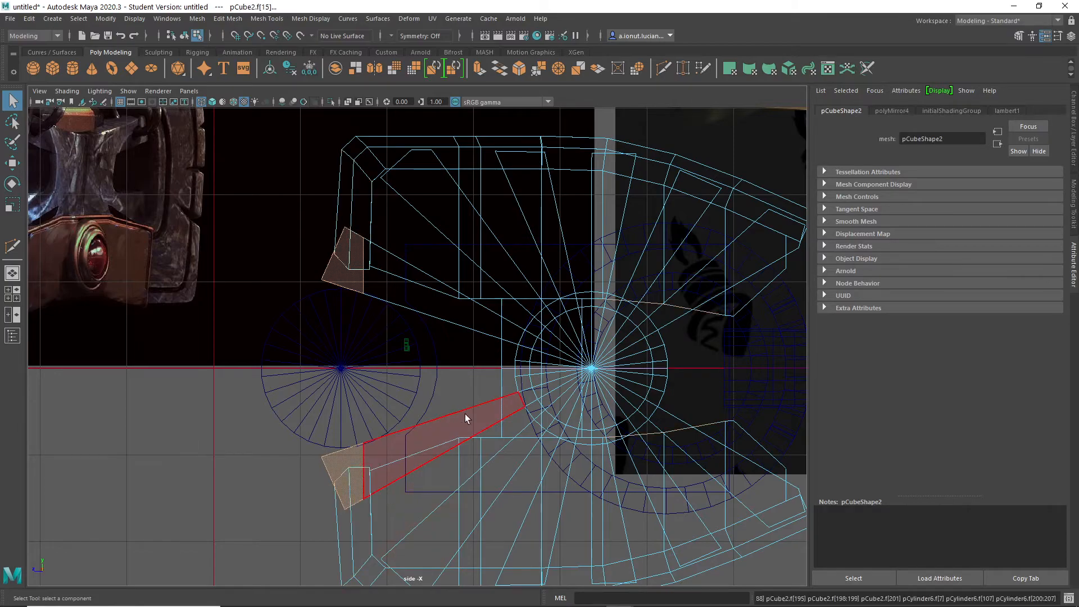
pyautogui.press('space')
pyautogui.press('space')
pyautogui.keyDown('alt'); pyautogui.moveTo(405, 289); pyautogui.dragTo(373, 426); pyautogui.keyUp('alt')
pyautogui.press('Delete')
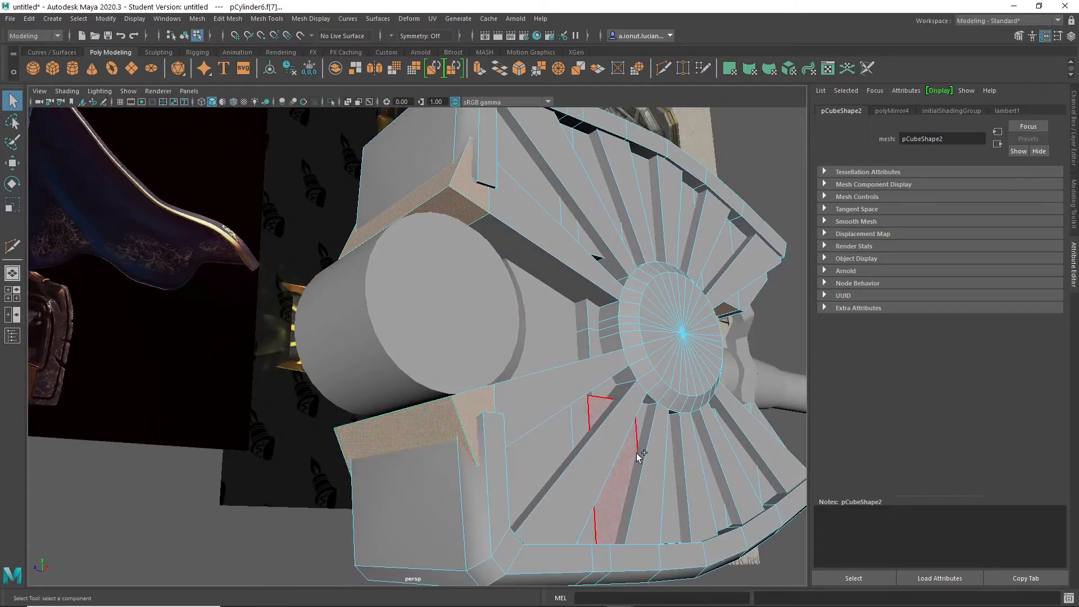
pyautogui.keyDown('alt'); pyautogui.moveTo(533, 449); pyautogui.dragTo(440, 369); pyautogui.keyUp('alt')
pyautogui.hotkey('ctrl', 'z')
pyautogui.keyDown('alt'); pyautogui.moveTo(562, 208); pyautogui.dragTo(486, 293); pyautogui.keyUp('alt')
pyautogui.press('space')
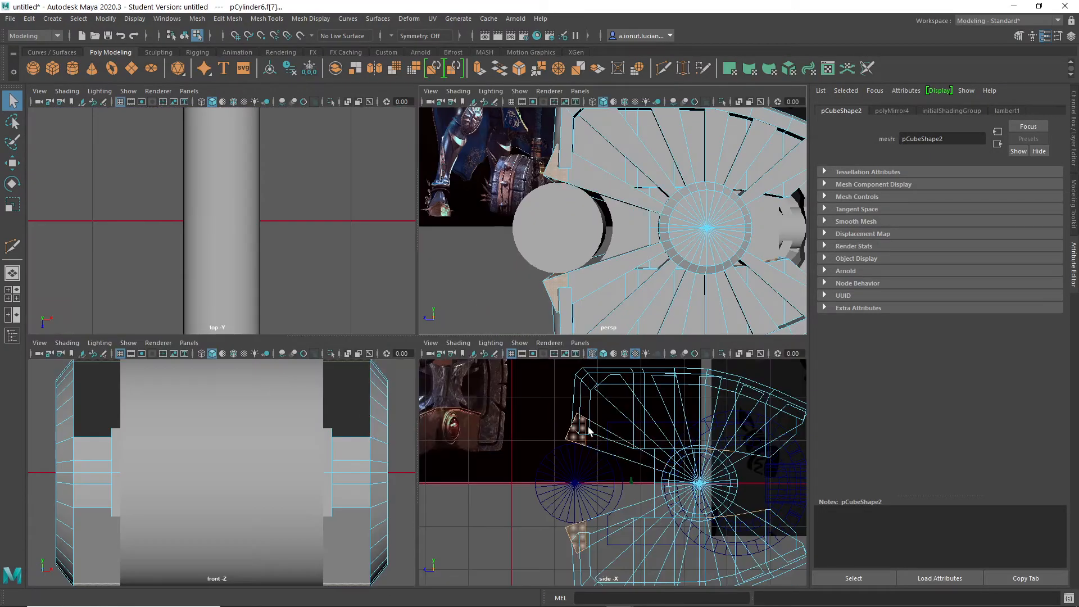
pyautogui.press('space')
pyautogui.rightClick(442, 176)
pyautogui.press('space')
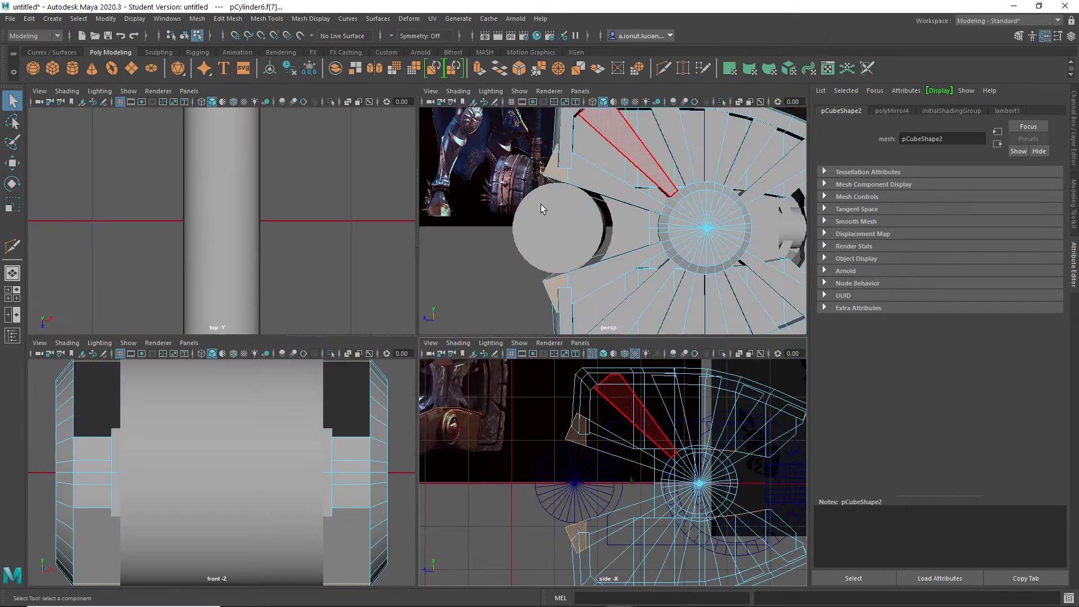
pyautogui.press('space')
# - Switch to object mode, select the spoke cylinder and isolate it in the perspective view
pyautogui.press('F8')
pyautogui.click(324, 226)
pyautogui.click(347, 261)
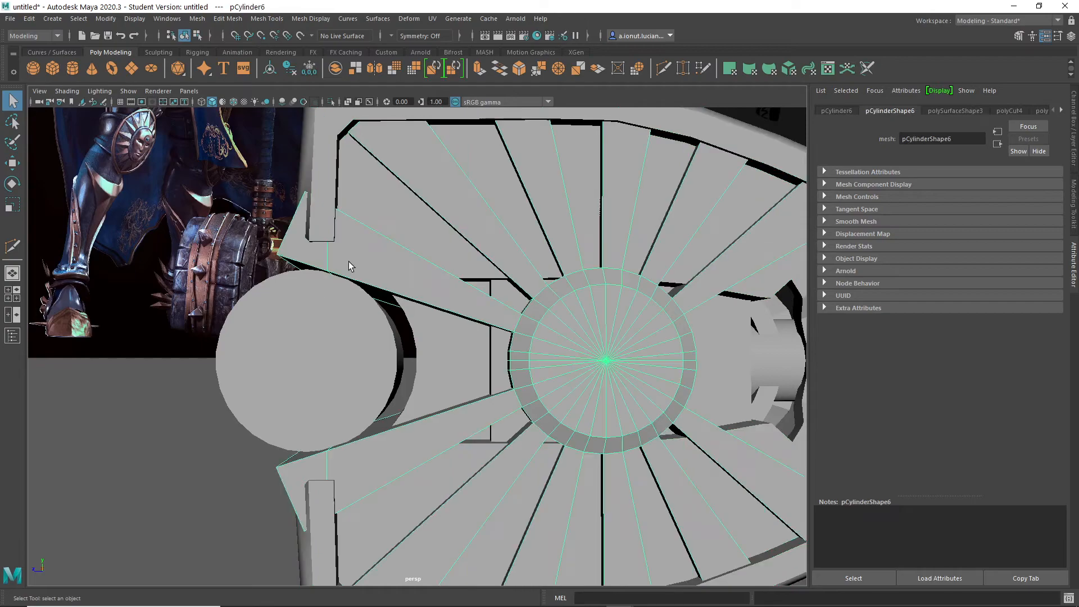
pyautogui.hotkey('ctrl', '1')
# - Select all tip faces beyond the slice on the two front spokes, delete them and exit isolation
pyautogui.moveTo(307, 248); pyautogui.dragTo(308, 271, button='right')
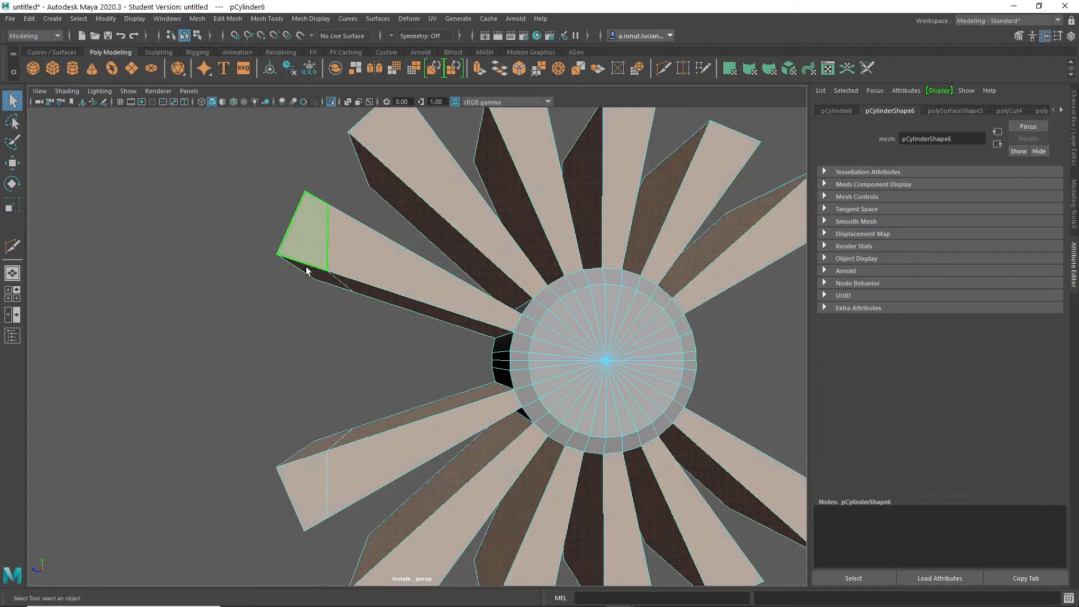
pyautogui.keyDown('alt'); pyautogui.moveTo(238, 321); pyautogui.dragTo(298, 296, button='middle'); pyautogui.keyUp('alt')
pyautogui.keyDown('alt'); pyautogui.moveTo(298, 297); pyautogui.dragTo(287, 307, button='right'); pyautogui.keyUp('alt')
pyautogui.moveTo(277, 221); pyautogui.dragTo(631, 403)
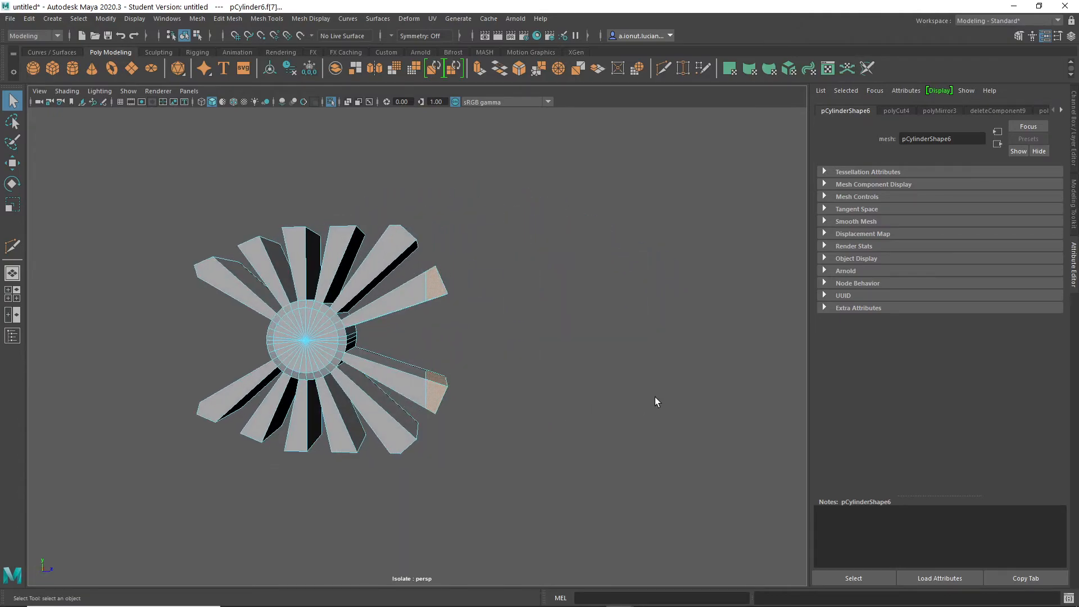
pyautogui.click(655, 396)
pyautogui.hotkey('ctrl', '1')
# - Examine the trimmed front spokes against the front cylinder and the head's outer shell, up close and from several angles
pyautogui.keyDown('alt'); pyautogui.moveTo(530, 348); pyautogui.dragTo(289, 396); pyautogui.keyUp('alt')
pyautogui.moveTo(418, 285); pyautogui.dragTo(461, 256, button='right')
pyautogui.click(281, 392)
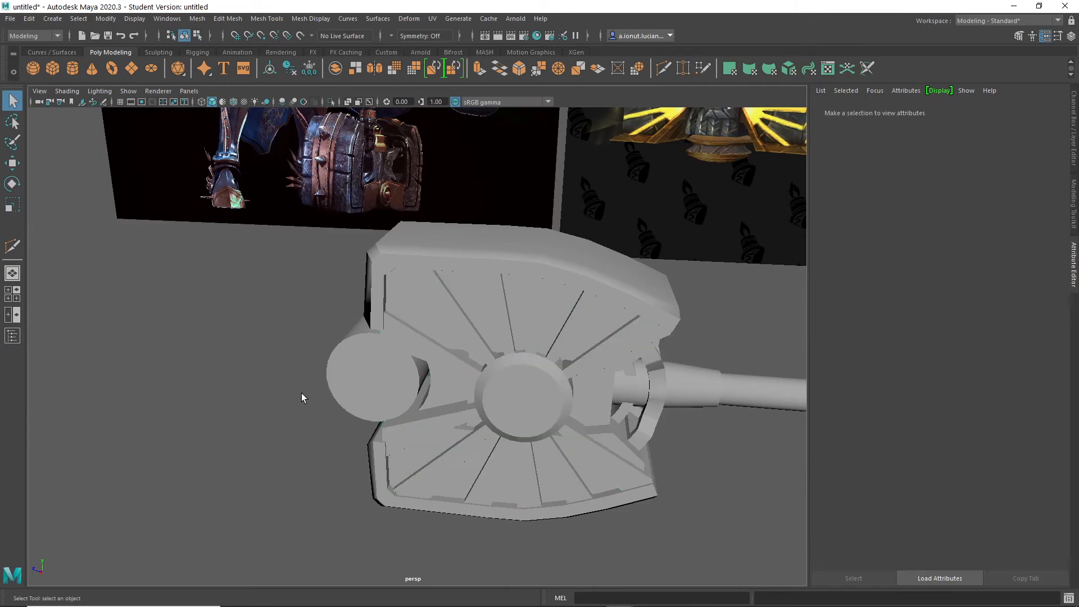
pyautogui.keyDown('alt'); pyautogui.moveTo(281, 392); pyautogui.dragTo(297, 365); pyautogui.keyUp('alt')
pyautogui.scroll(-5, 436, 377)
pyautogui.keyDown('alt'); pyautogui.moveTo(436, 377); pyautogui.dragTo(497, 373); pyautogui.keyUp('alt')
pyautogui.scroll(5, 531, 304)
pyautogui.click(533, 268)
pyautogui.scroll(4, 586, 257)
pyautogui.keyDown('alt'); pyautogui.moveTo(585, 257); pyautogui.dragTo(513, 247); pyautogui.keyUp('alt')
pyautogui.click(568, 234)
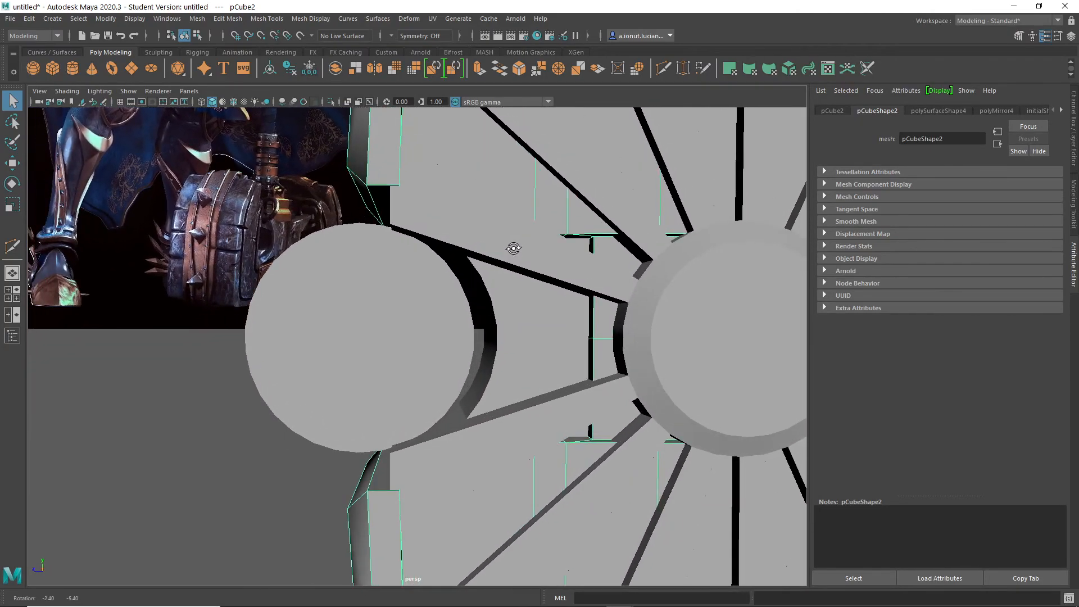
pyautogui.scroll(-7, 539, 327)
pyautogui.keyDown('alt'); pyautogui.moveTo(550, 331); pyautogui.dragTo(541, 382); pyautogui.keyUp('alt')
# - Check the whole hammer against the reference images from a distance and select the spoke cylinder
pyautogui.click(669, 520)
pyautogui.scroll(-5, 623, 489)
pyautogui.moveTo(528, 444)
pyautogui.keyDown('alt'); pyautogui.mouseDown()
pyautogui.moveTo(393, 387)
pyautogui.moveTo(473, 407)
pyautogui.moveTo(511, 443)
pyautogui.mouseUp(); pyautogui.keyUp('alt')
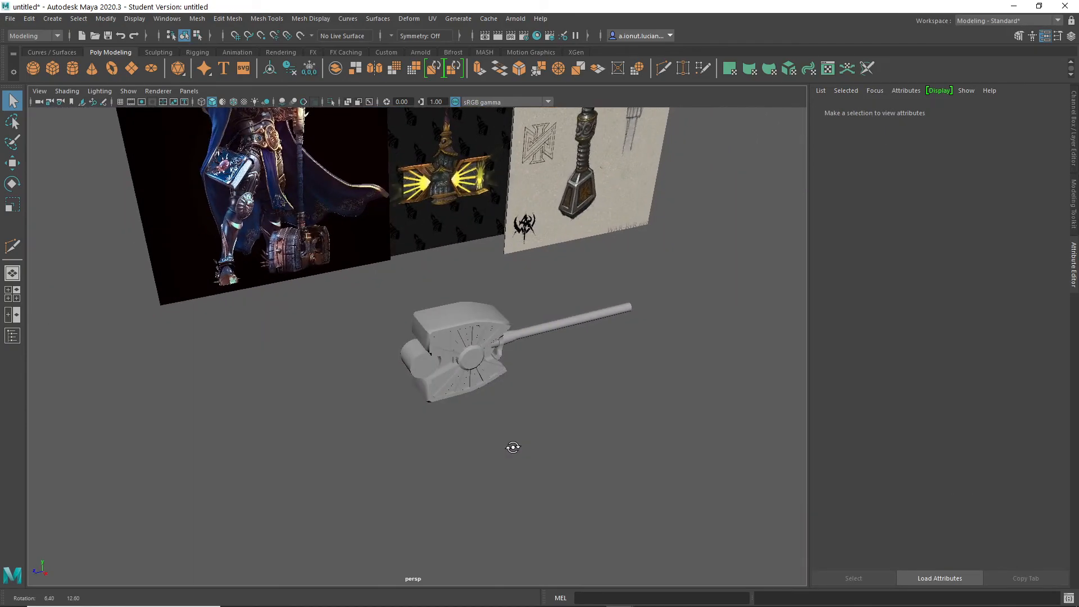
pyautogui.scroll(6, 515, 407)
pyautogui.click(525, 343)
pyautogui.click(527, 397)
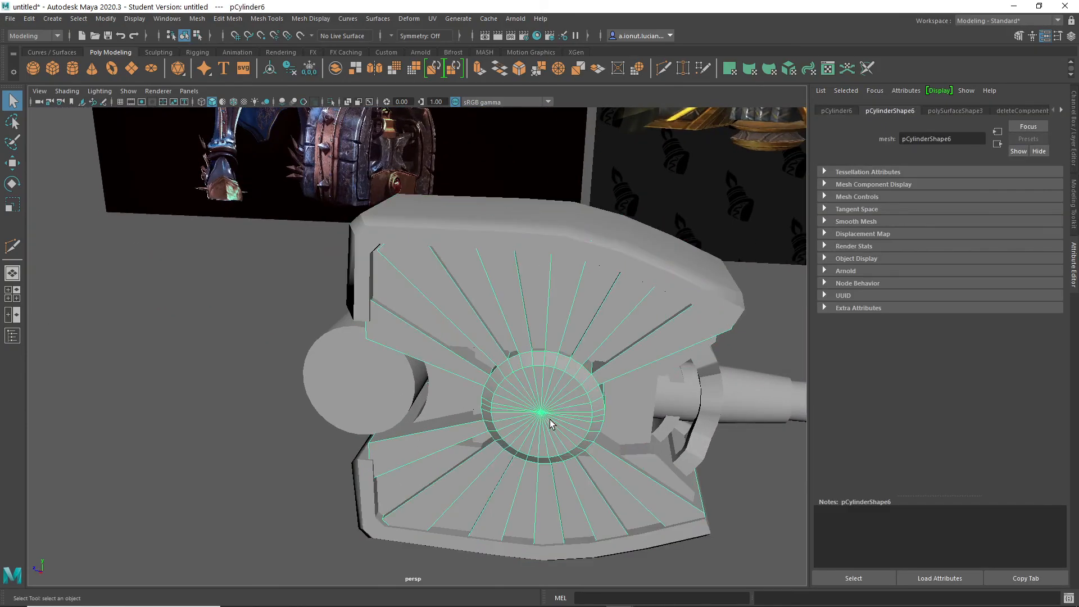